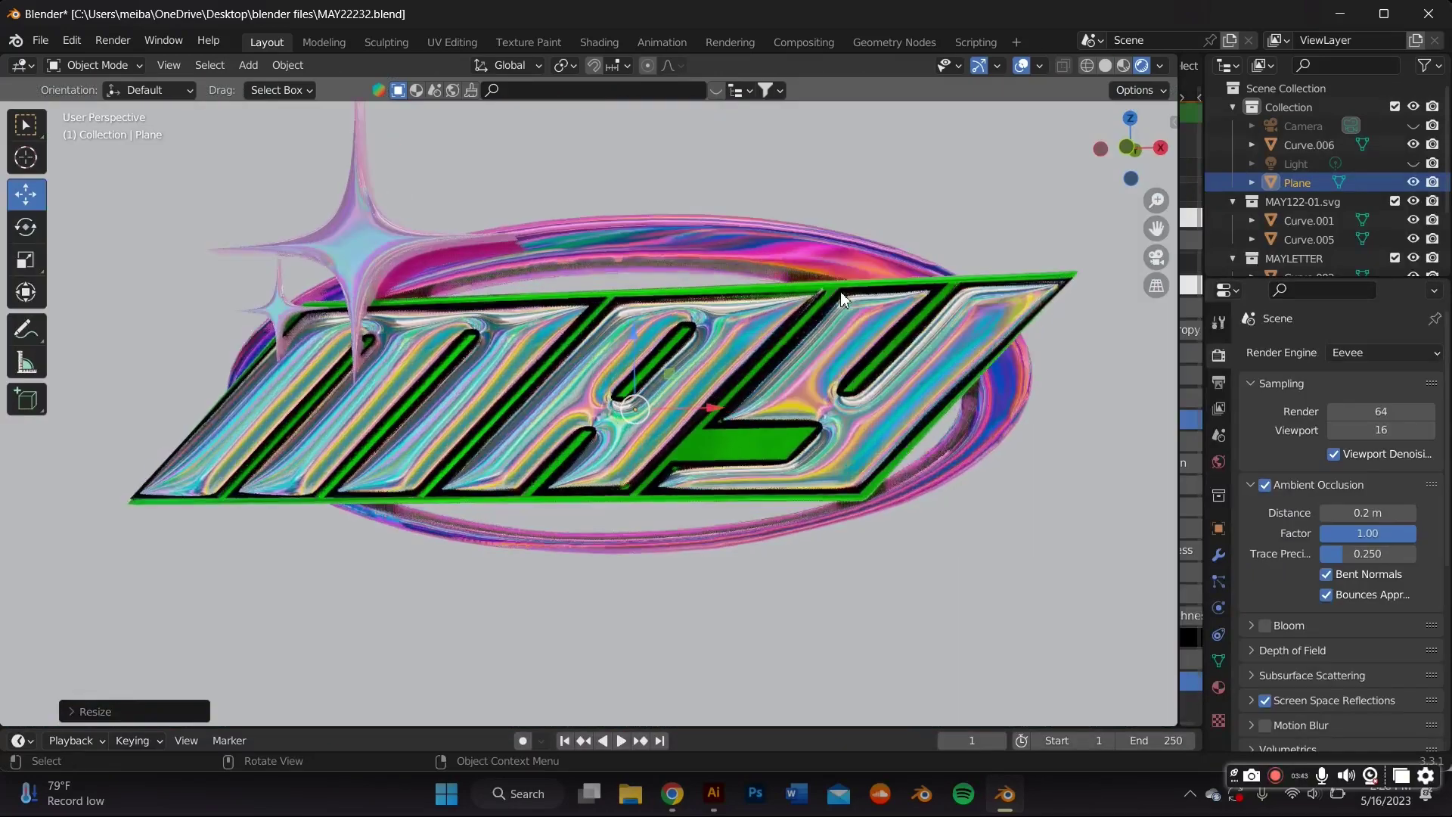
pyautogui.moveTo(841, 292); pyautogui.dragTo(688, 492, button='middle')
pyautogui.scroll(3, 668, 524)
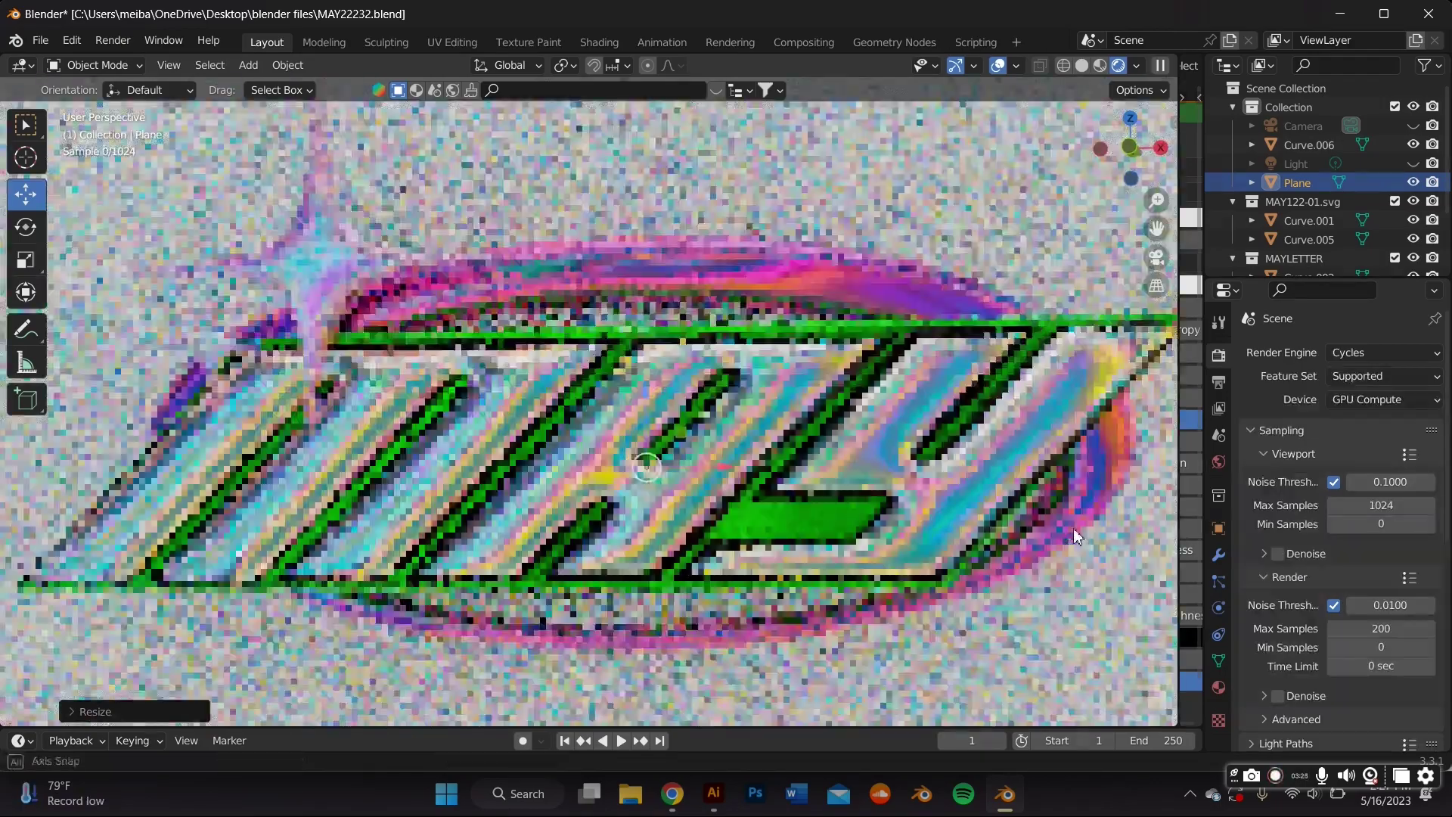
pyautogui.moveTo(227, 529); pyautogui.dragTo(163, 534, button='middle')
pyautogui.moveTo(1158, 228); pyautogui.dragTo(1247, 179)
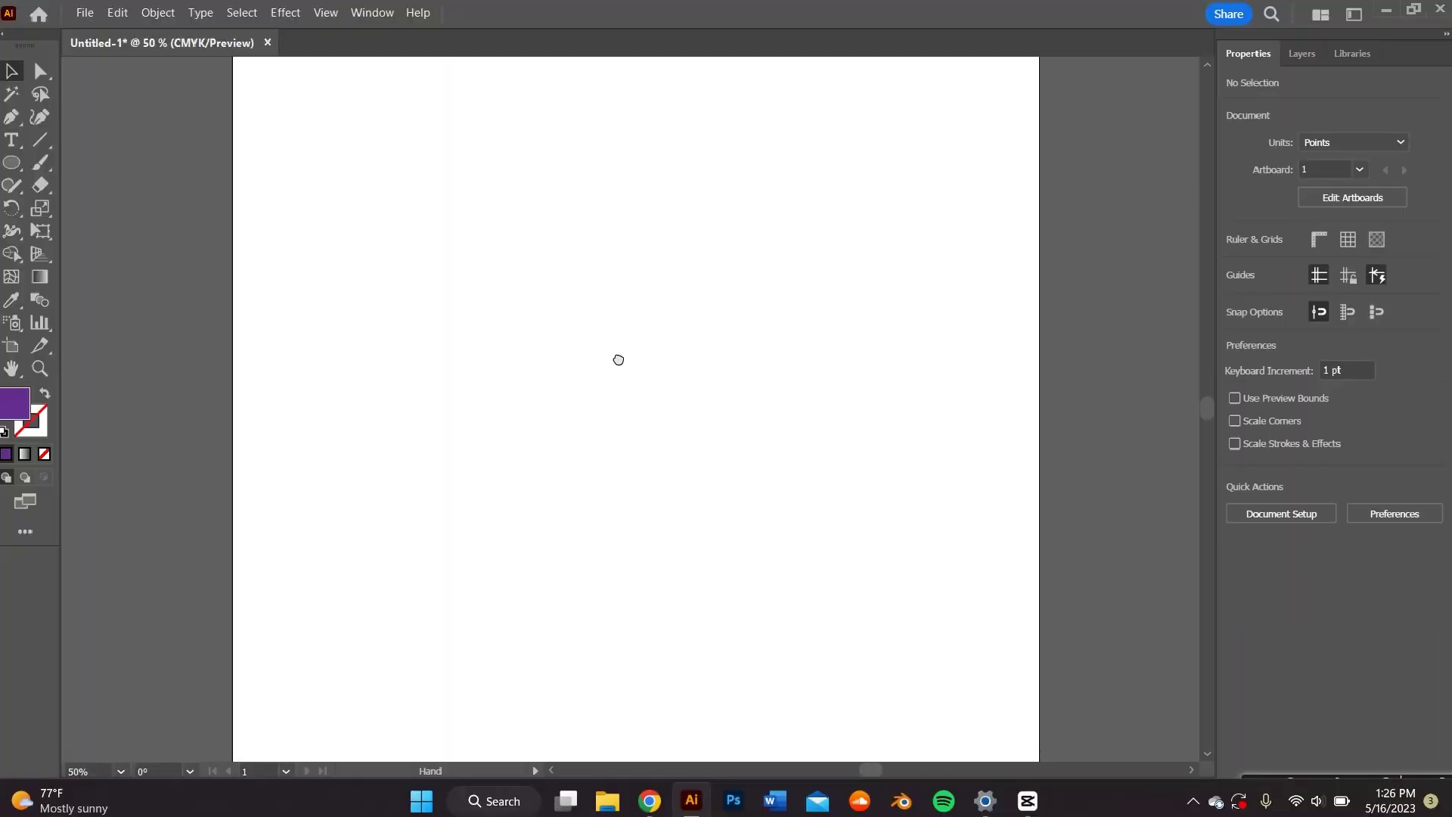
# Step: Place a line of placeholder text on the blank artboard and set its font to Myriad Pro
pyautogui.moveTo(618, 360); pyautogui.dragTo(648, 371)
pyautogui.hotkey('ctrl', '-')
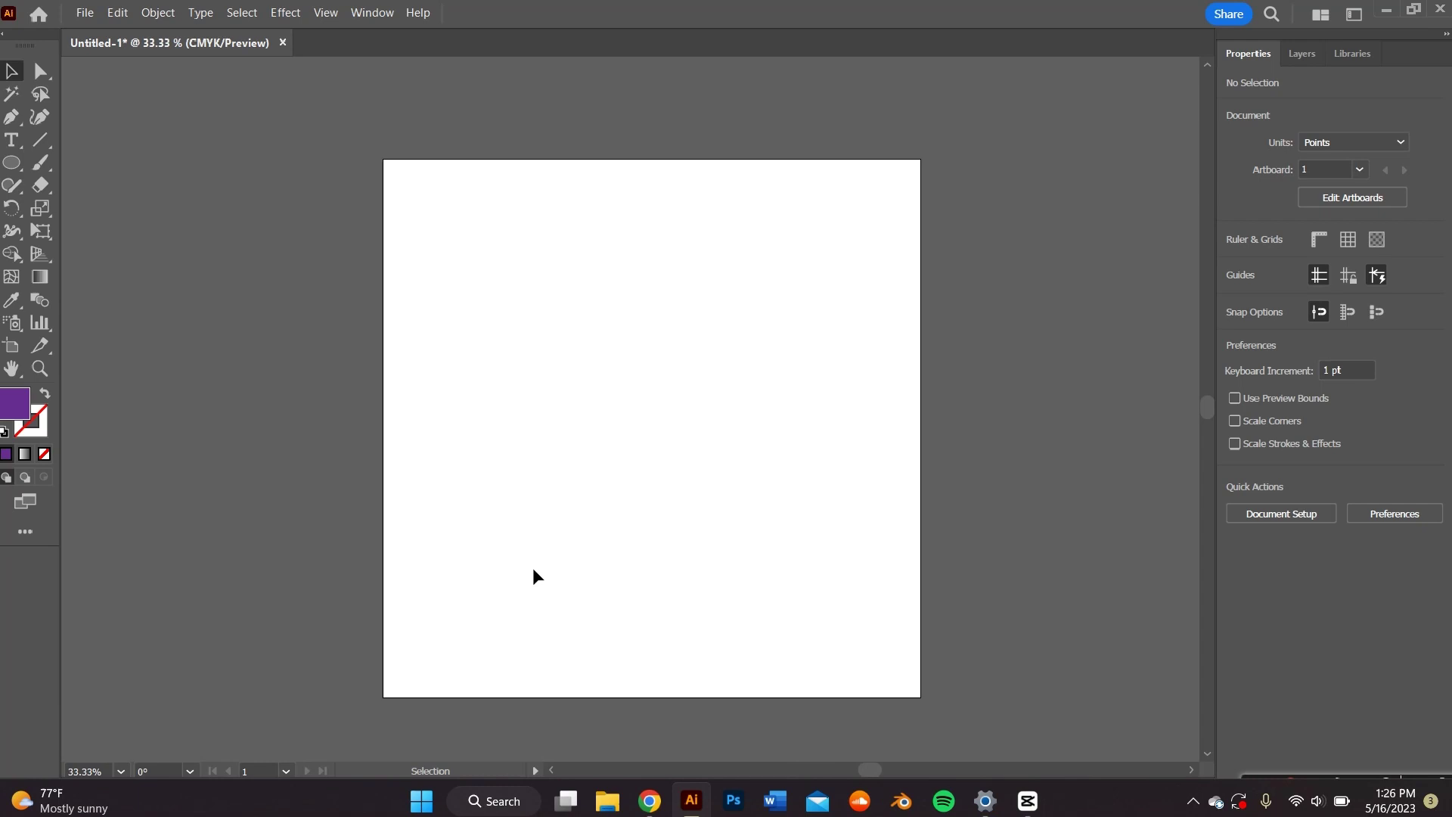
pyautogui.click(11, 139)
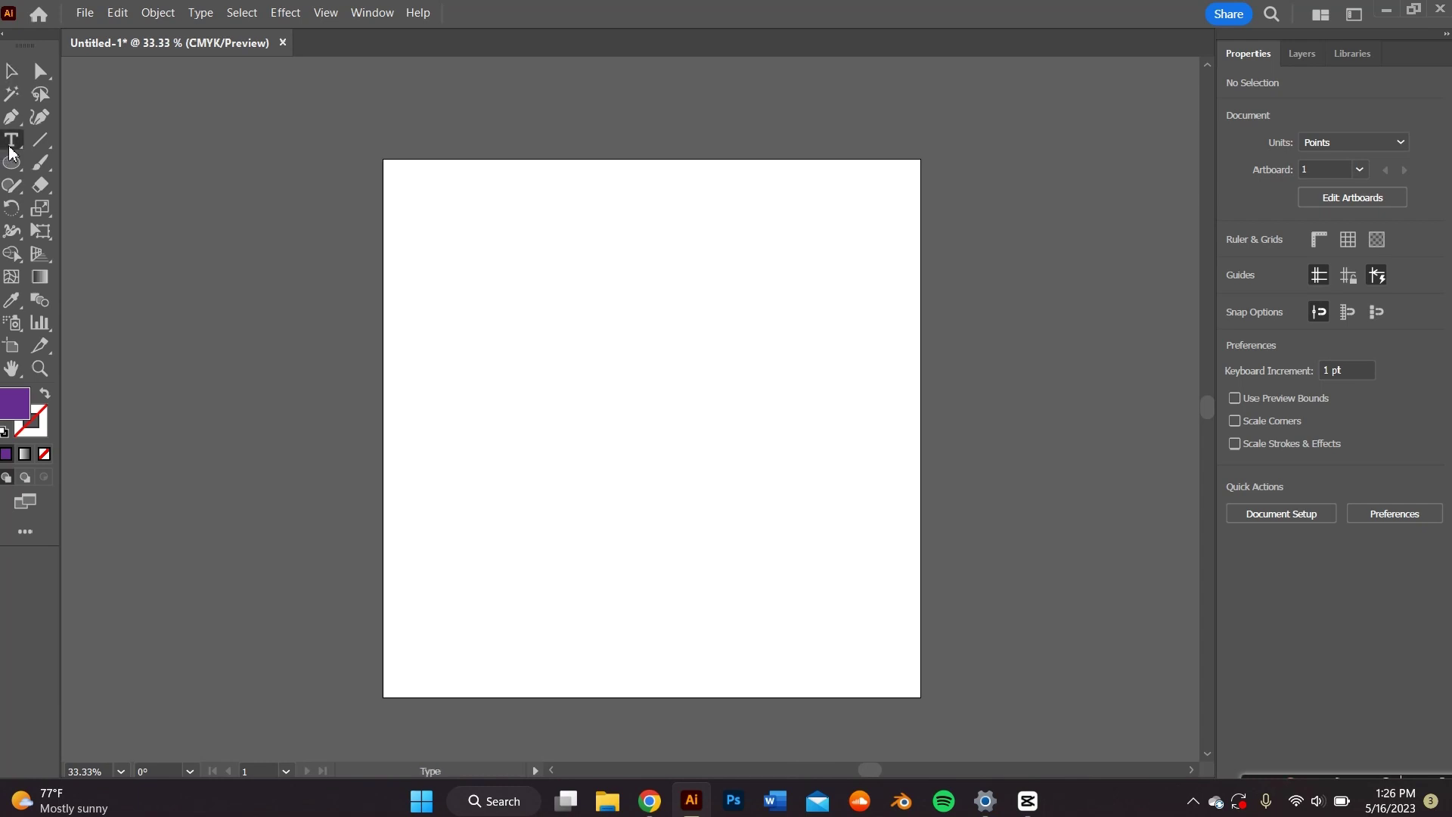
pyautogui.click(558, 339)
pyautogui.press('Escape')
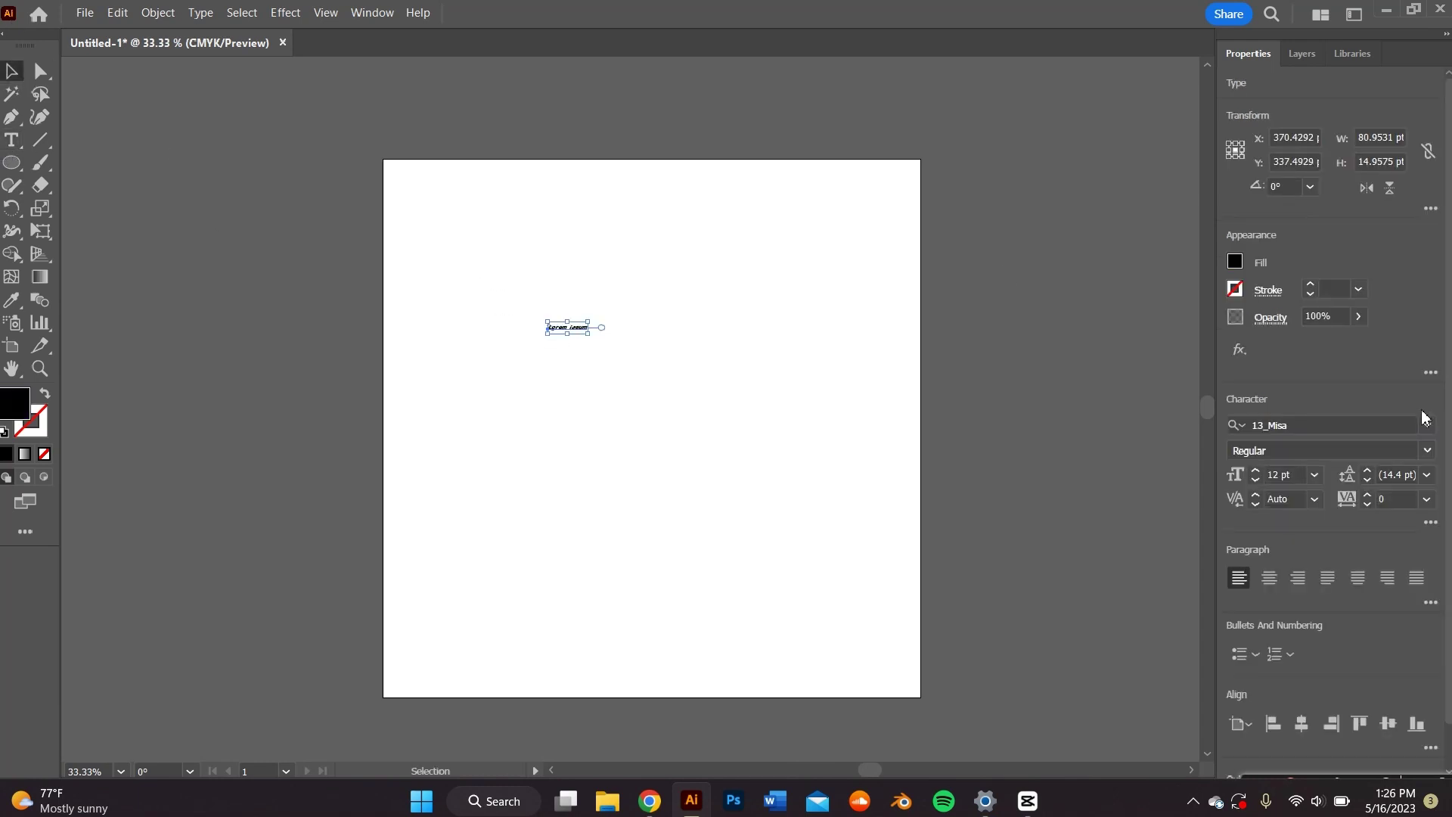
pyautogui.click(1433, 425)
pyautogui.click(1214, 609)
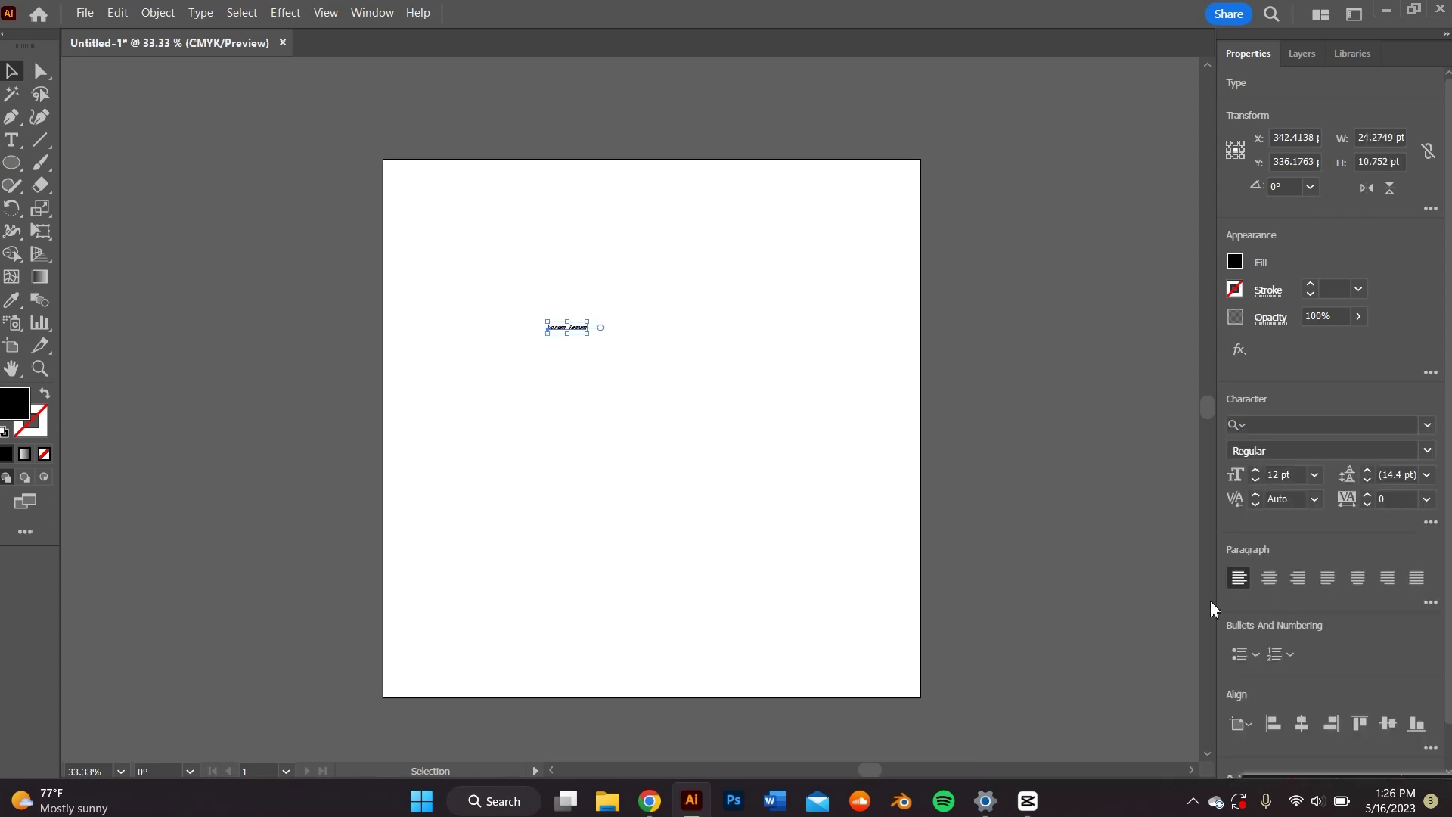
pyautogui.click(1427, 425)
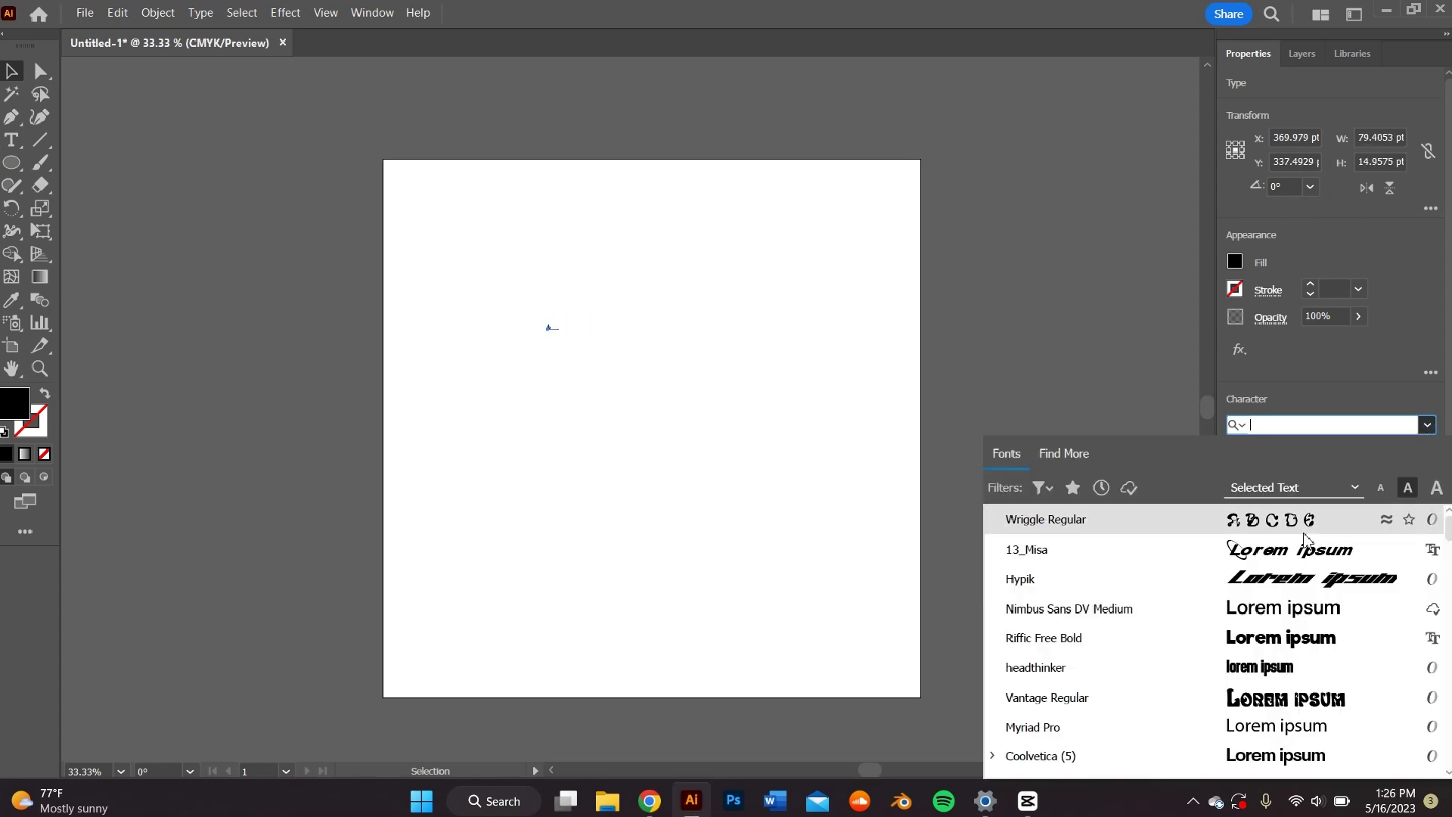
pyautogui.click(1298, 726)
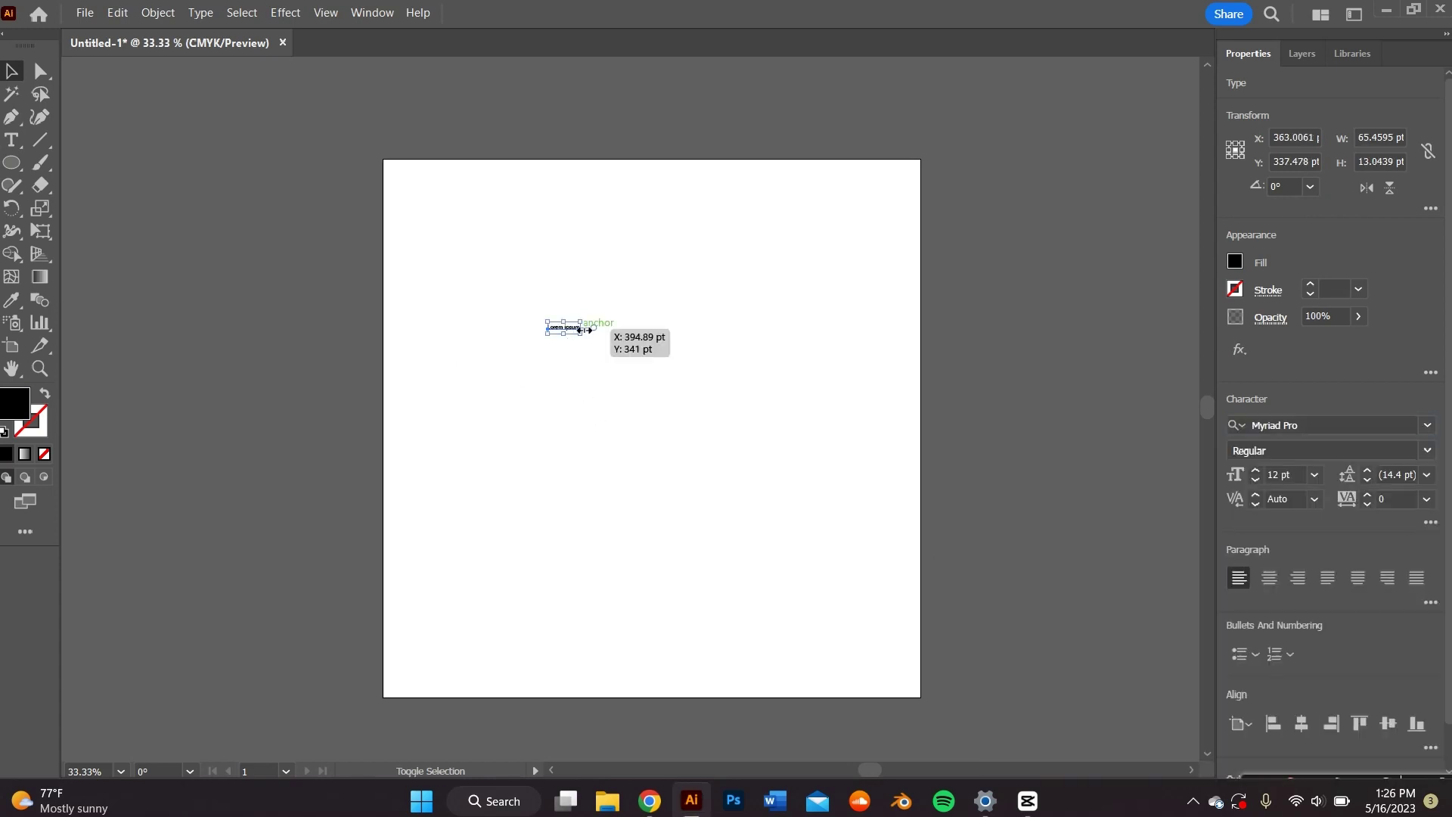
# Step: Enlarge the placeholder text proportionally to about 767 pt wide and move it to the middle of the artboard
pyautogui.keyDown('shift'); pyautogui.moveTo(581, 333); pyautogui.dragTo(906, 578); pyautogui.keyUp('shift')
pyautogui.click(779, 414)
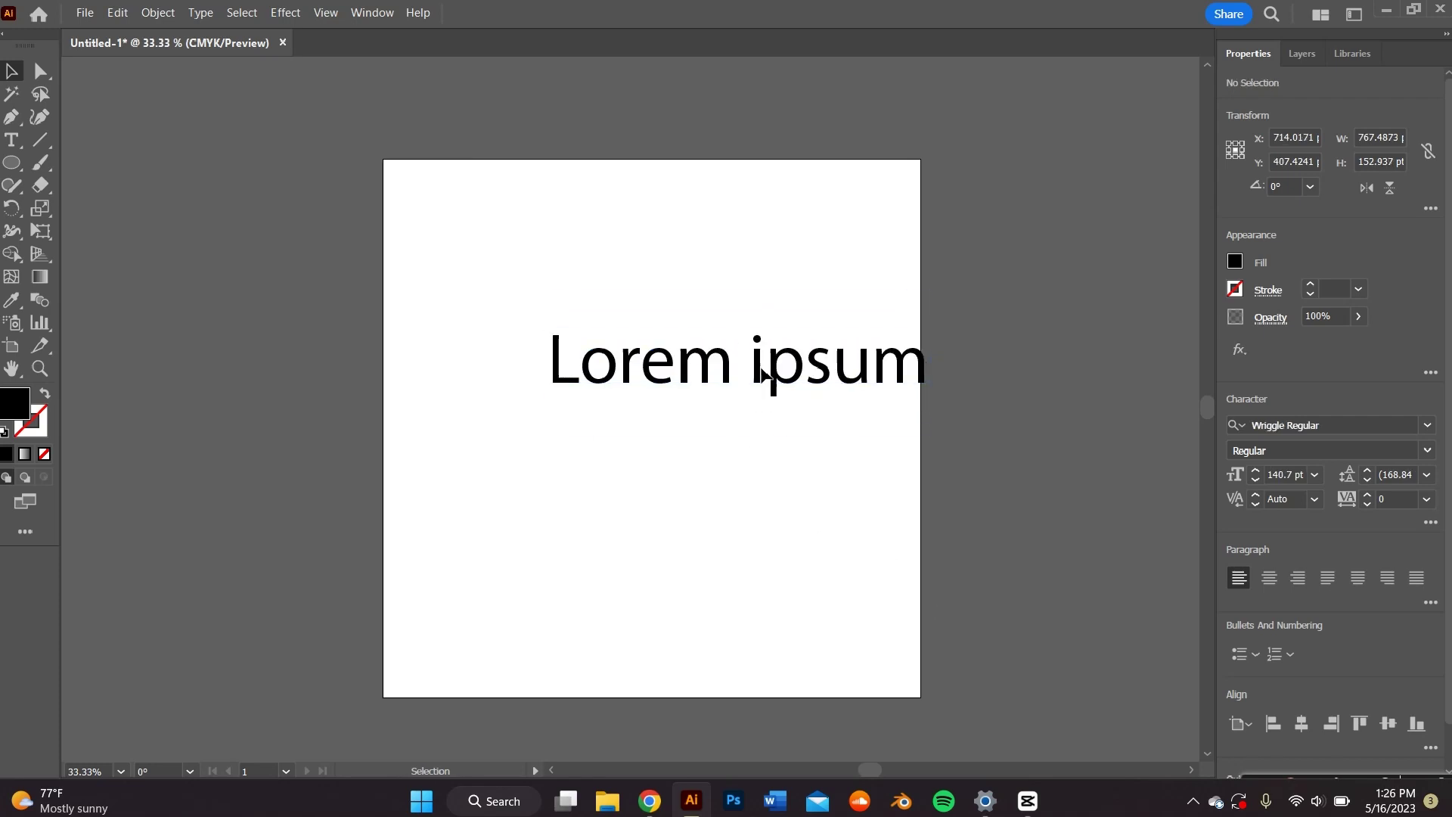
pyautogui.moveTo(765, 374); pyautogui.dragTo(701, 425)
# Step: Replace the placeholder text with MAY and set its font to Hypik
pyautogui.doubleClick(704, 431)
pyautogui.hotkey('ctrl', 'a')
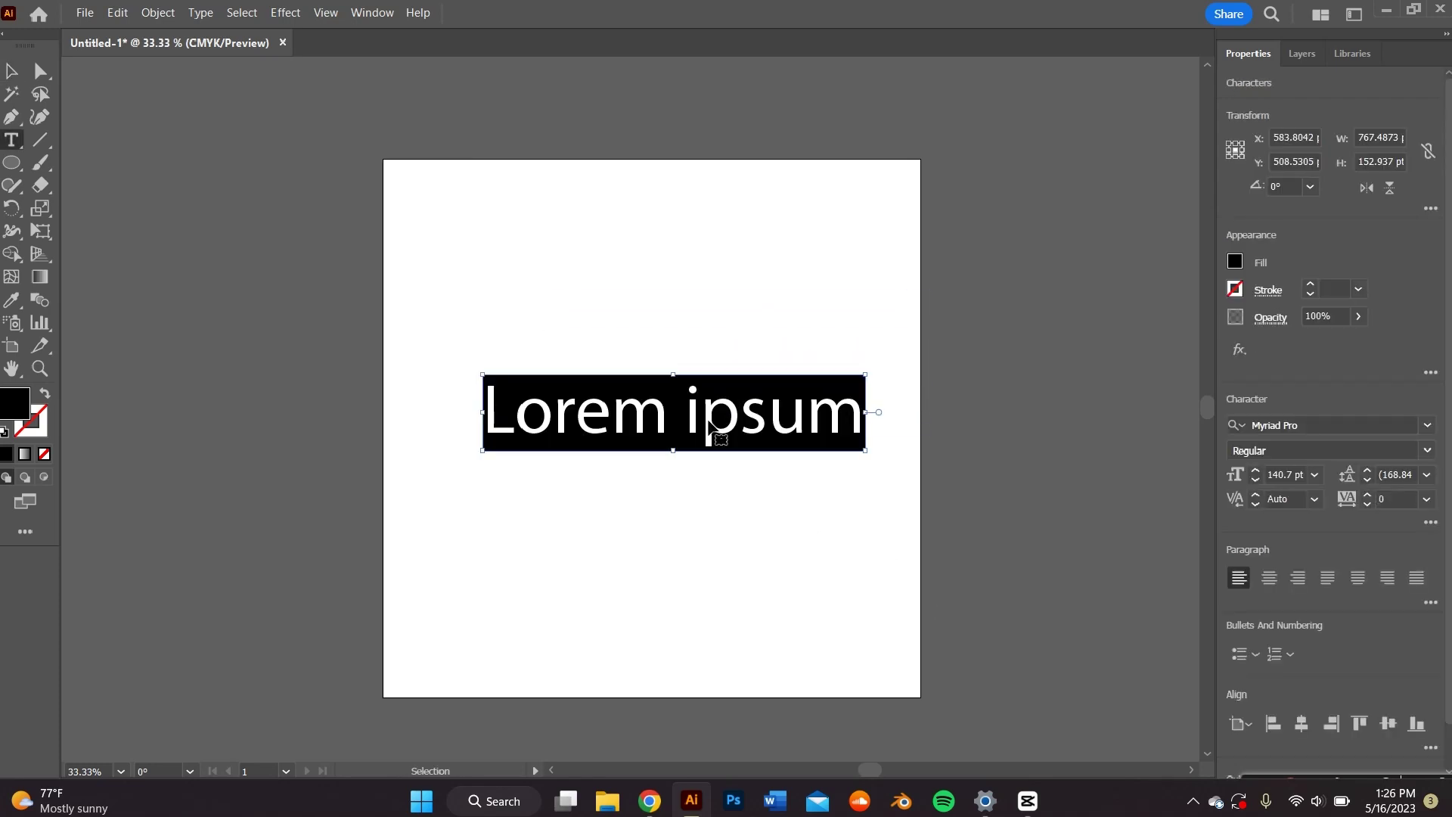
pyautogui.press('BackSpace')
pyautogui.write('MA')
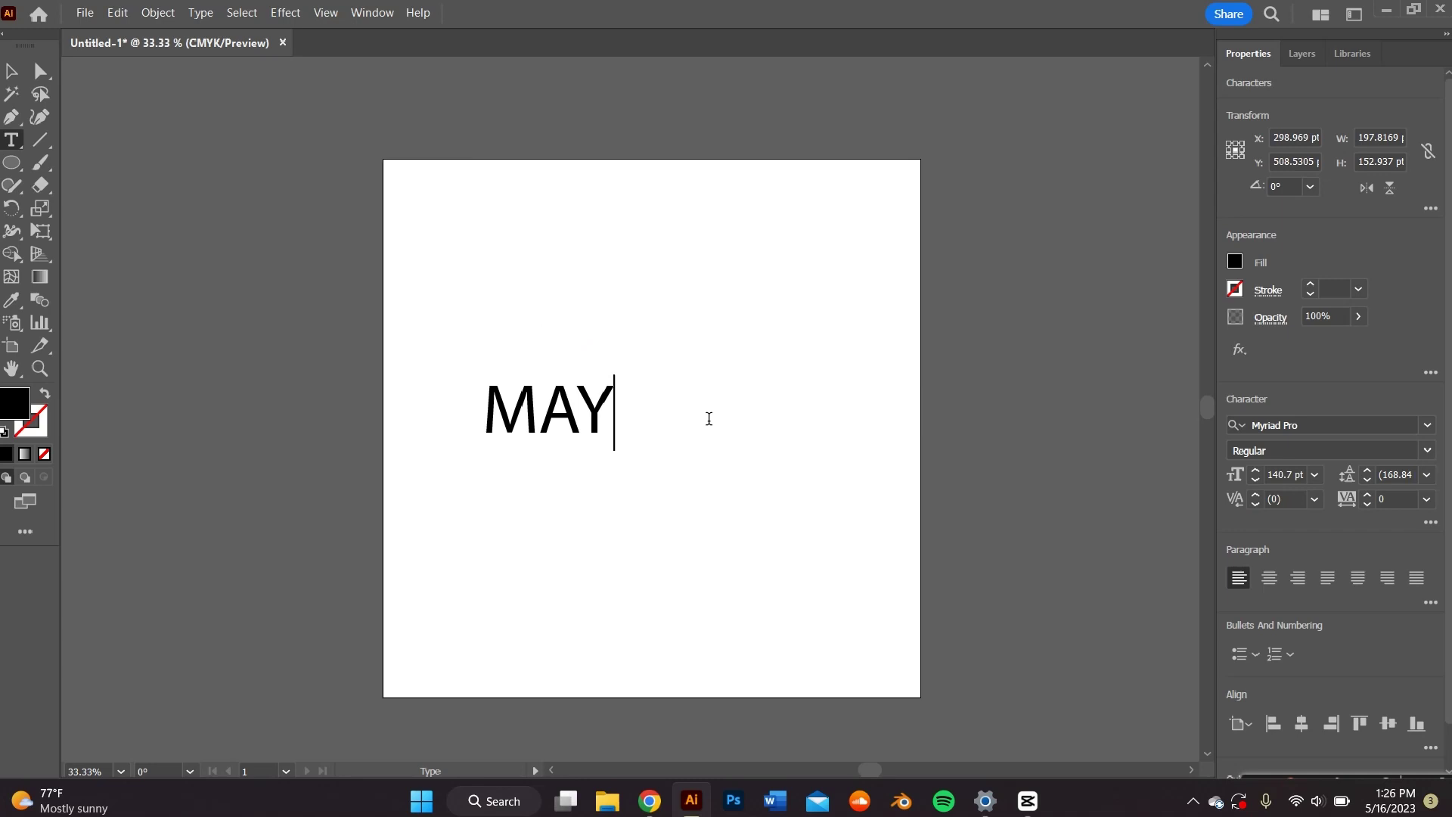
pyautogui.write('Y')
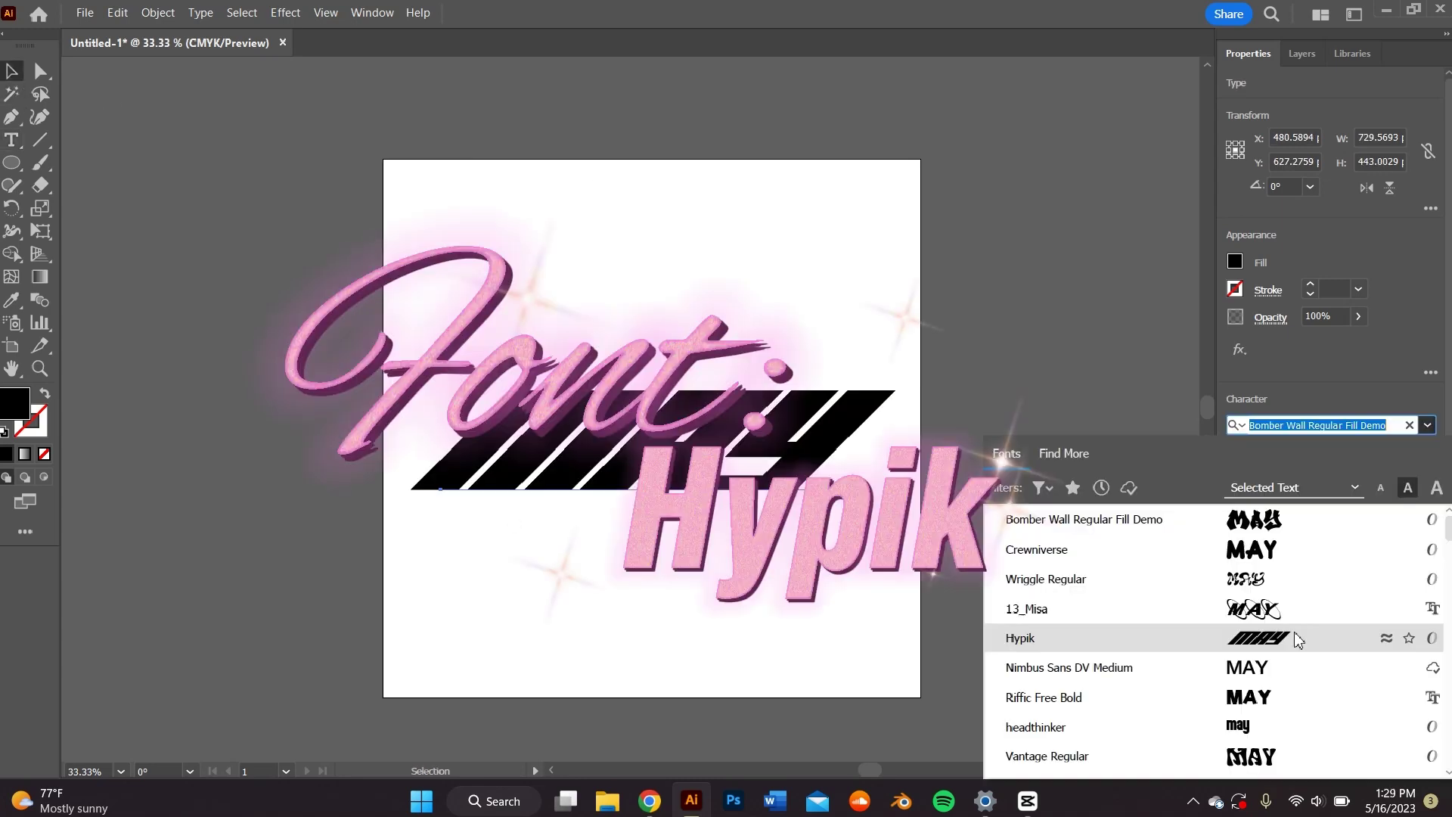
pyautogui.click(1290, 726)
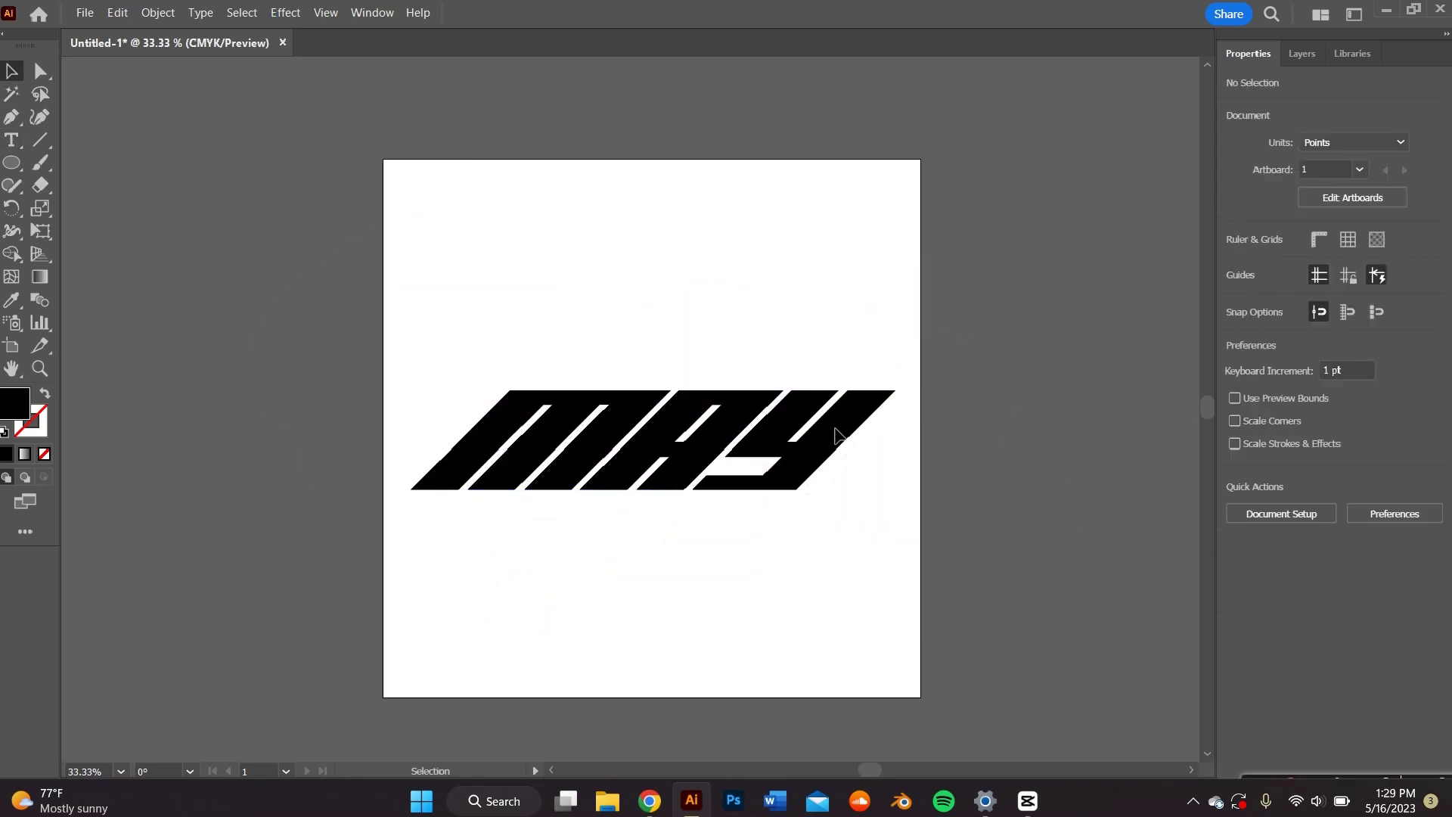
pyautogui.moveTo(843, 406); pyautogui.dragTo(849, 396)
# Step: Draw a black ellipse about 781 by 360 pt overlapping the top of the MAY lettering and duplicate it
pyautogui.click(10, 166)
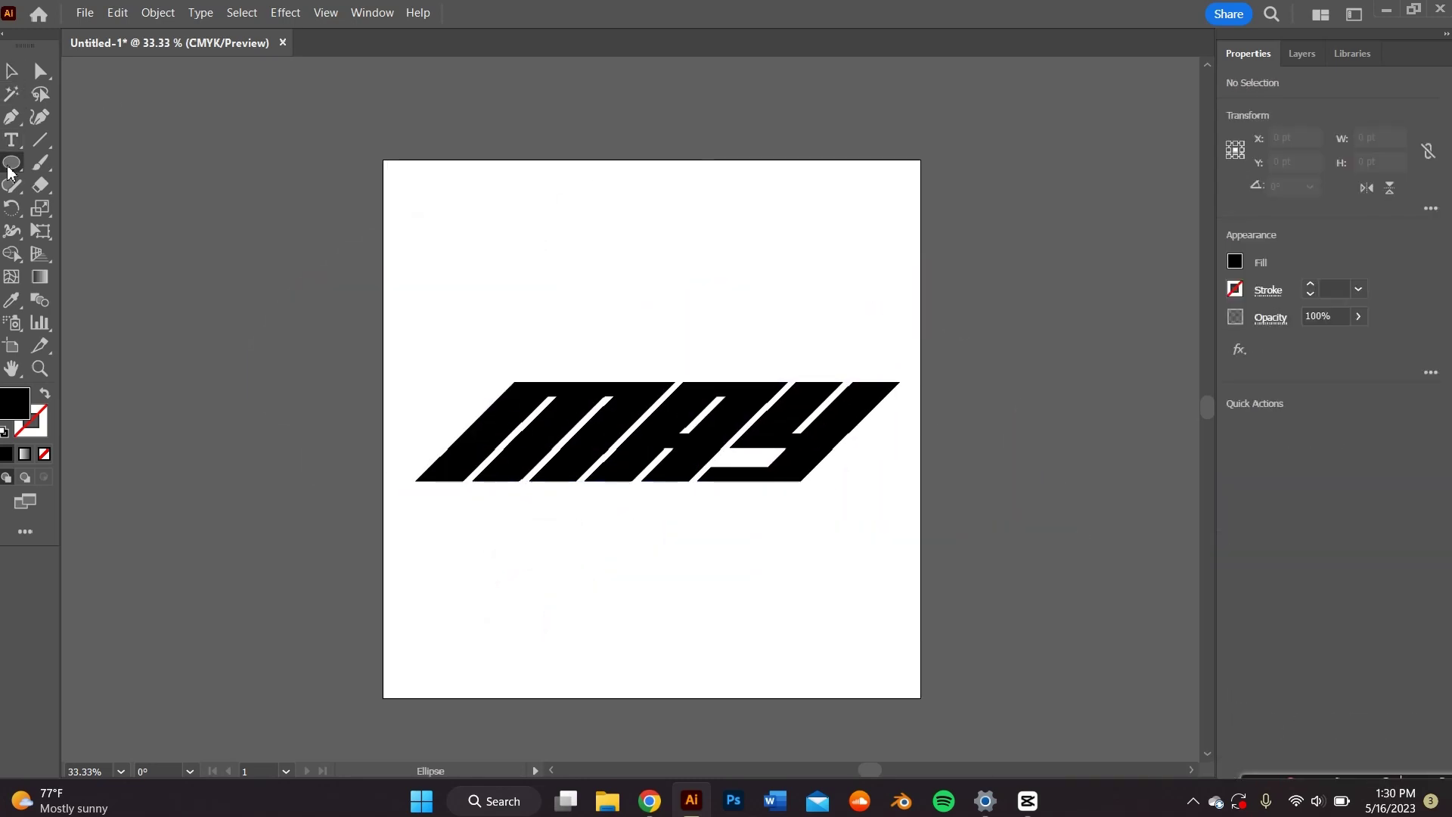
pyautogui.moveTo(491, 232); pyautogui.dragTo(881, 411)
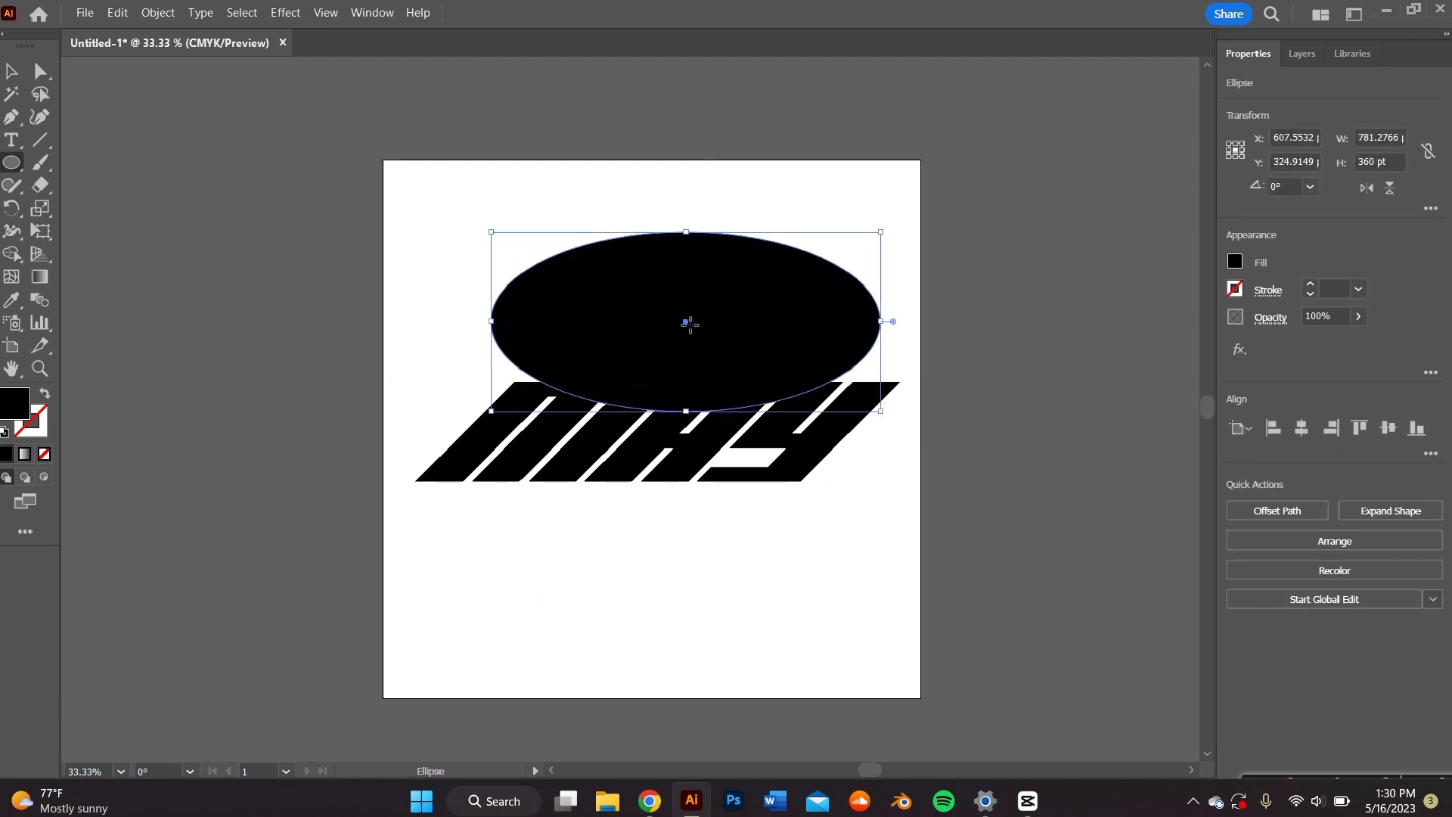
pyautogui.keyDown('ctrl'); pyautogui.keyDown('alt'); pyautogui.moveTo(694, 371); pyautogui.dragTo(638, 458); pyautogui.keyUp('alt'); pyautogui.keyUp('ctrl')
# Step: Recolor the duplicate ellipse white and align it exactly over the black ellipse
pyautogui.press('a')
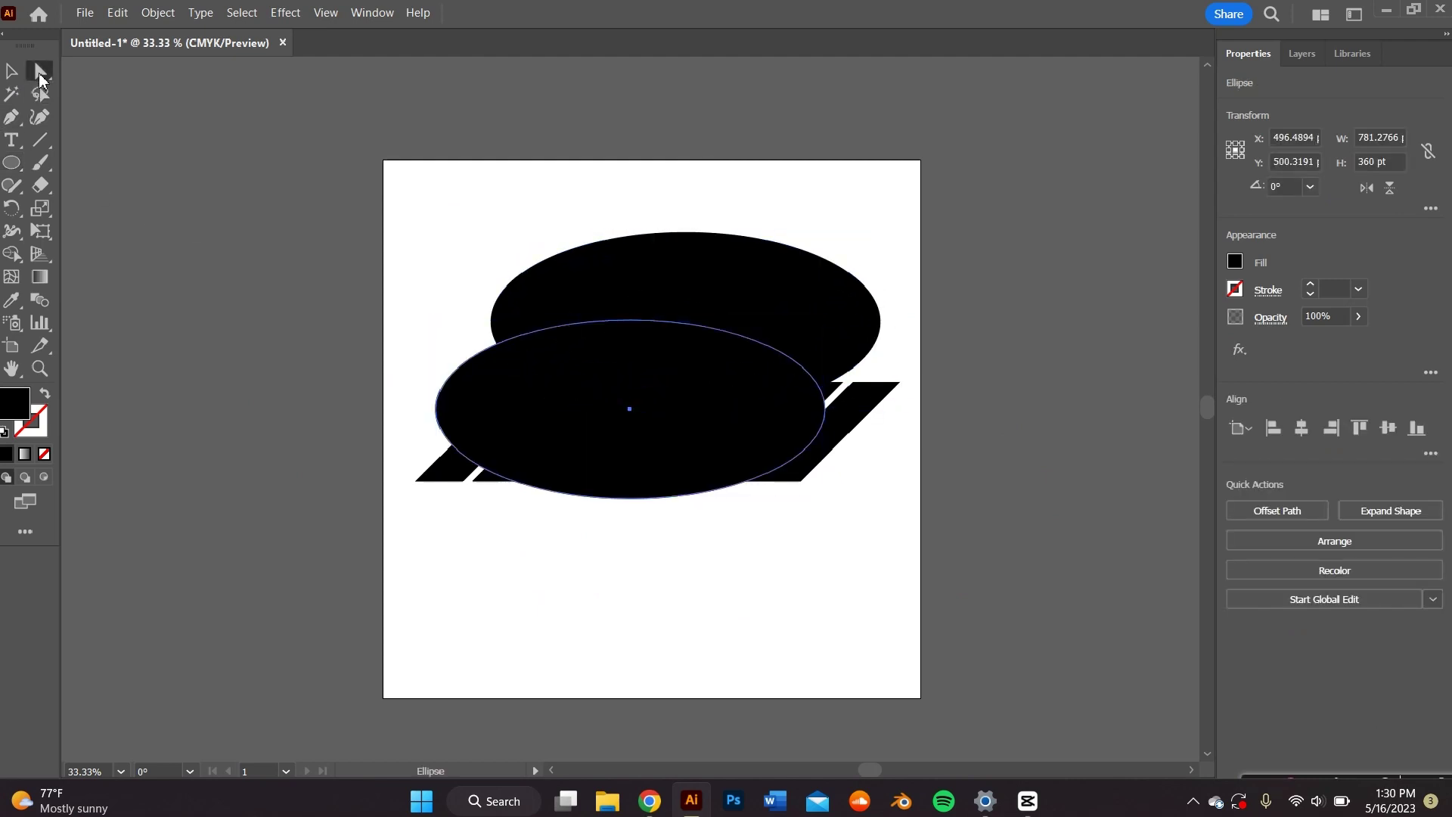
pyautogui.click(770, 618)
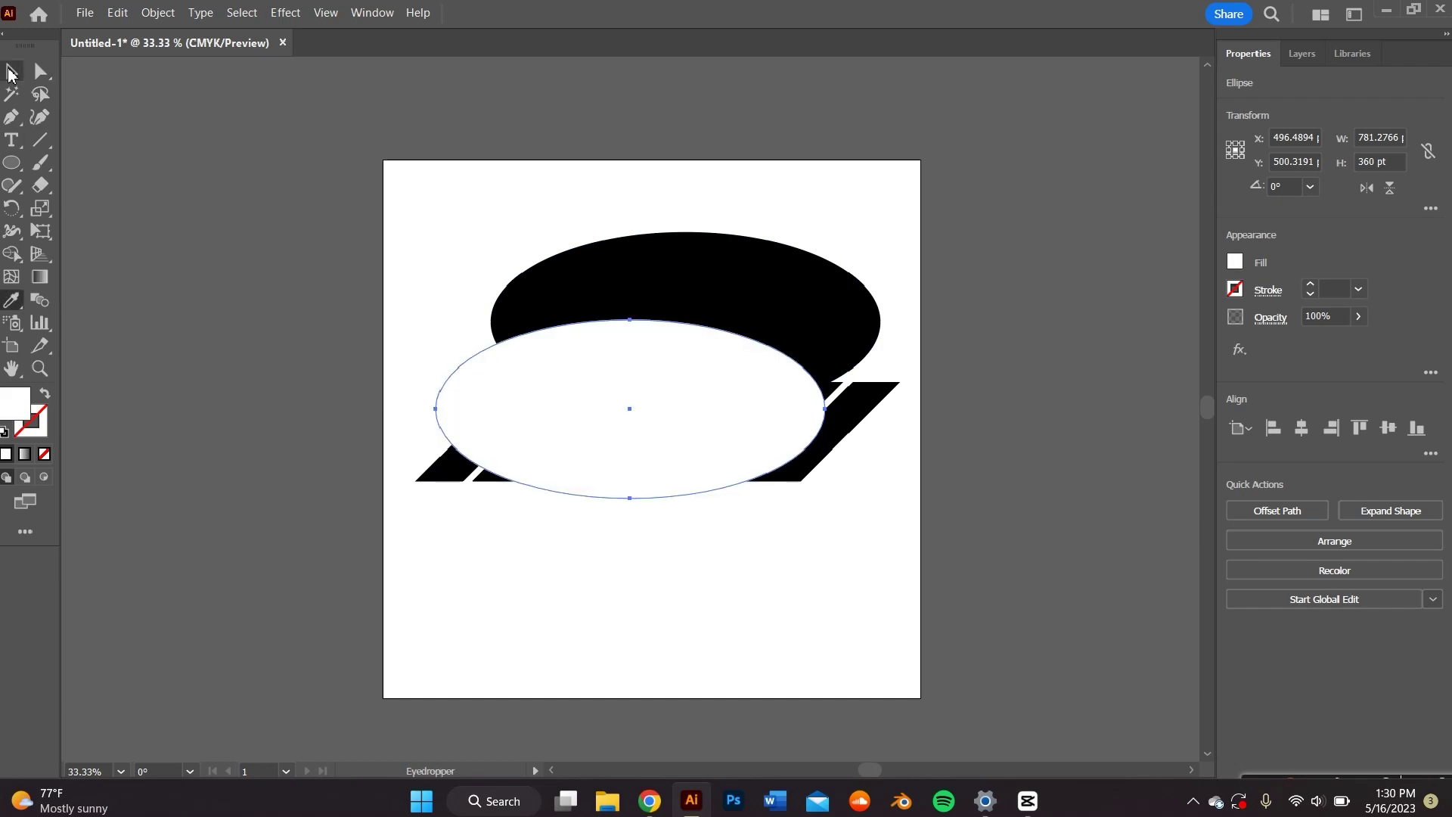
pyautogui.press('v')
pyautogui.moveTo(638, 419); pyautogui.dragTo(692, 331)
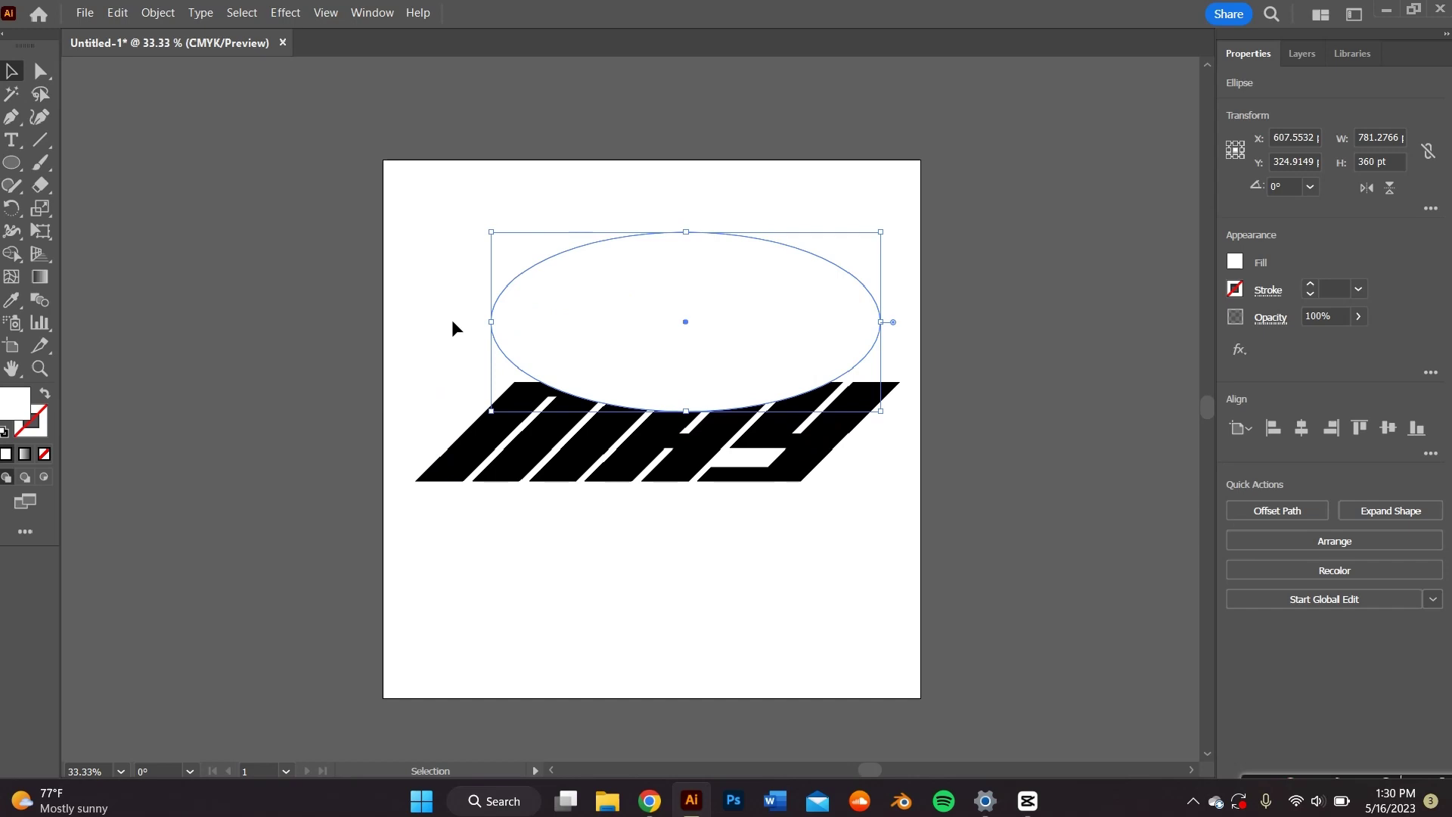
# Step: Narrow the white ellipse from both sides to about 686 pt wide and center it horizontally with the black ellipse
pyautogui.moveTo(492, 320)
pyautogui.mouseDown()
pyautogui.moveTo(569, 316)
pyautogui.moveTo(486, 318)
pyautogui.moveTo(517, 321)
pyautogui.mouseUp()
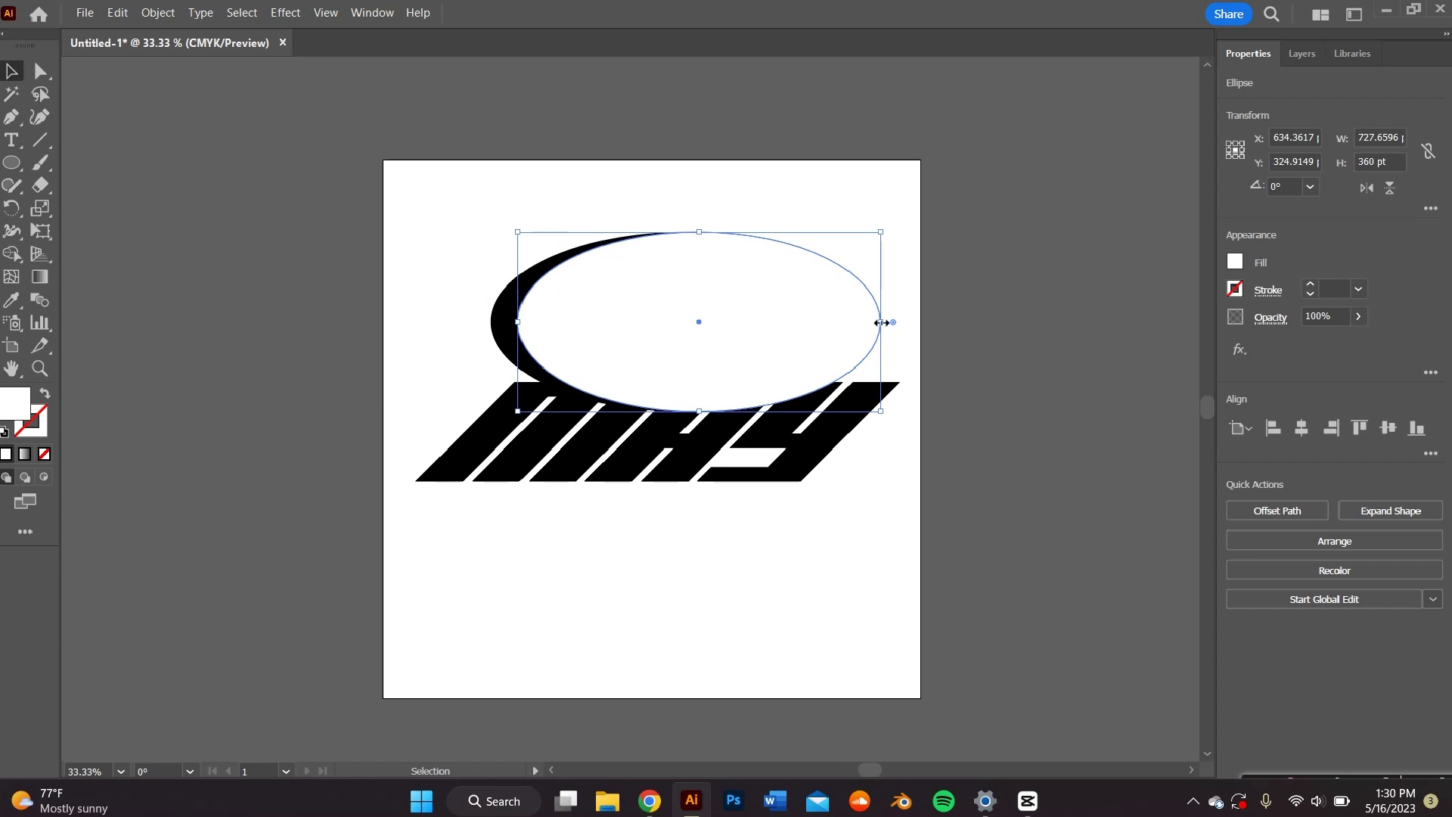
pyautogui.moveTo(882, 322); pyautogui.dragTo(860, 322)
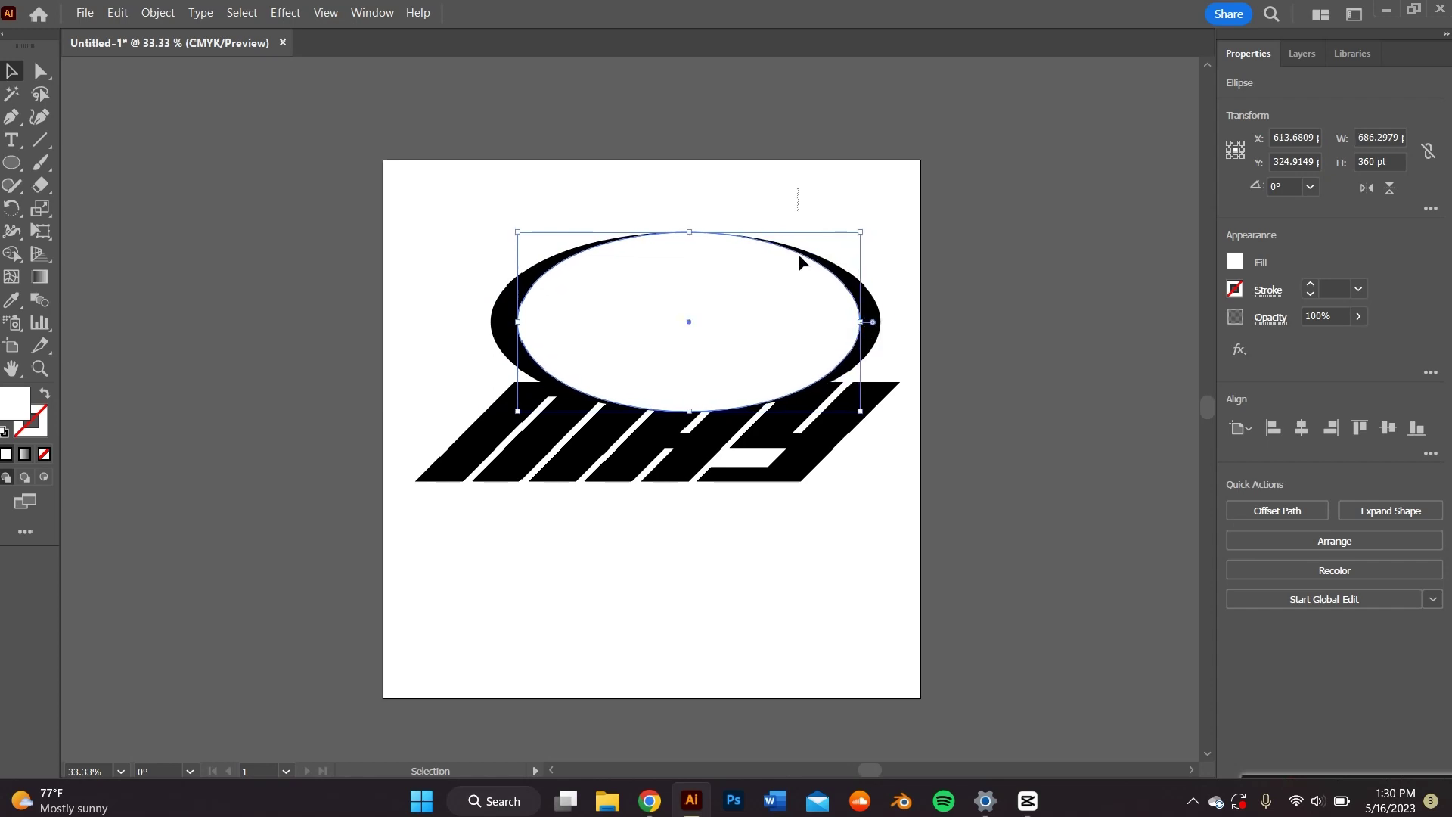
pyautogui.keyDown('shift'); pyautogui.click(799, 257); pyautogui.keyUp('shift')
pyautogui.click(1312, 431)
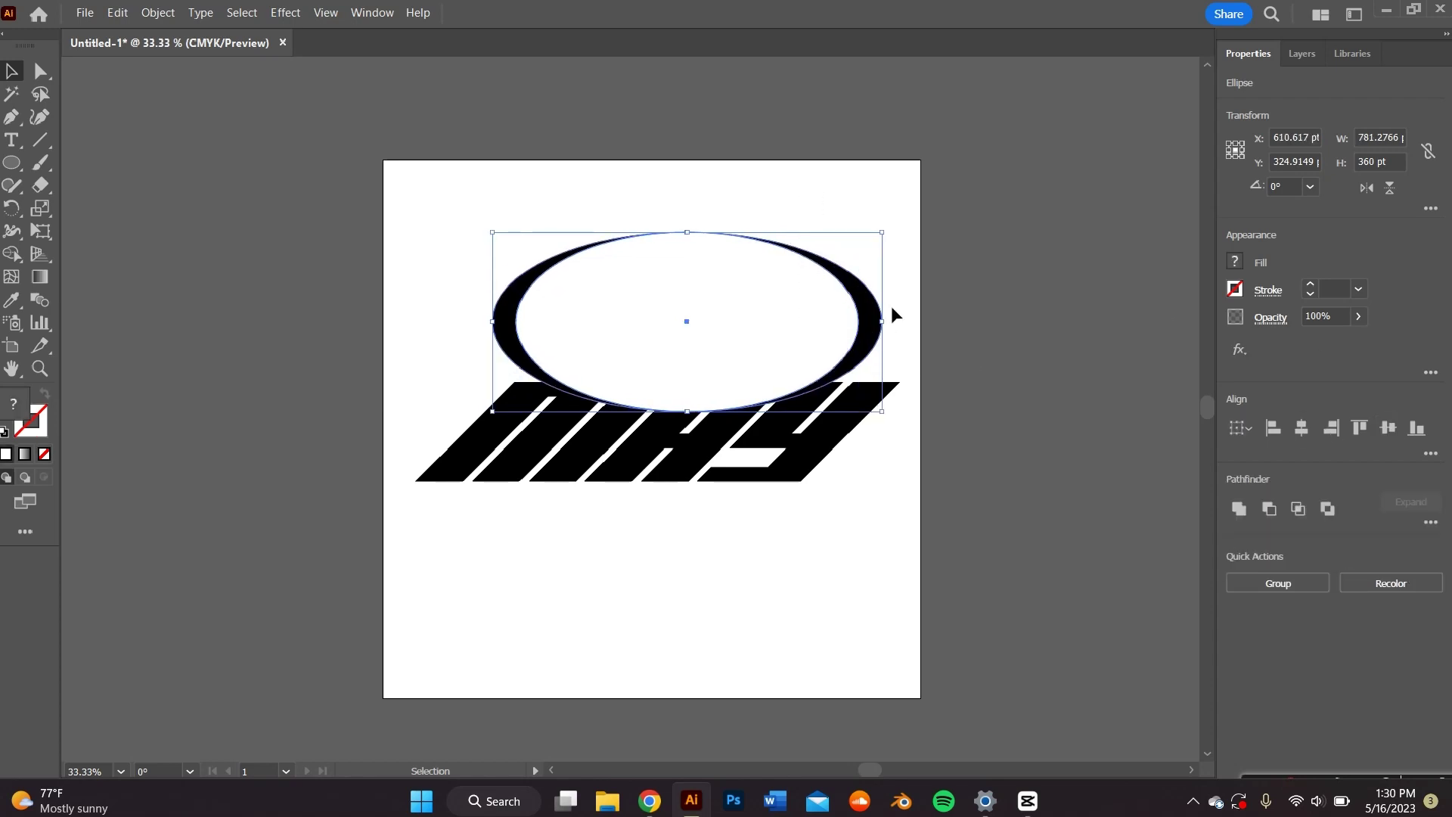
# Step: Reduce the white ellipse's height to about 296 pt, leaving the black rim thicker along the top than the bottom
pyautogui.click(605, 227)
pyautogui.click(671, 234)
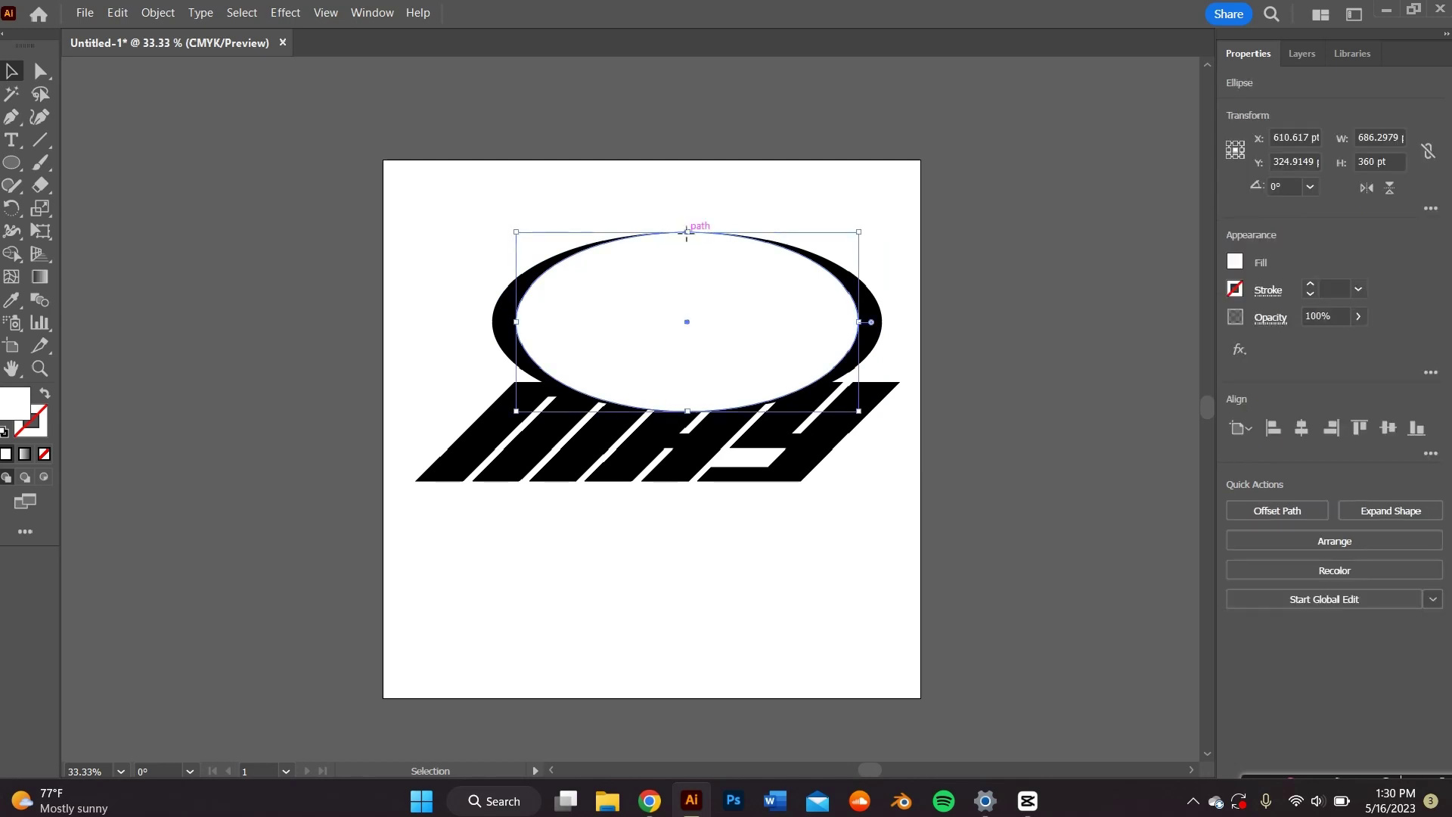
pyautogui.moveTo(687, 233); pyautogui.dragTo(697, 261)
pyautogui.hotkey('ctrl', 'z')
pyautogui.moveTo(690, 411); pyautogui.dragTo(689, 406)
# Step: Move both ellipses below the MAY lettering and subtract the white one from the black one to form a ring
pyautogui.keyDown('shift'); pyautogui.click(713, 245); pyautogui.keyUp('shift')
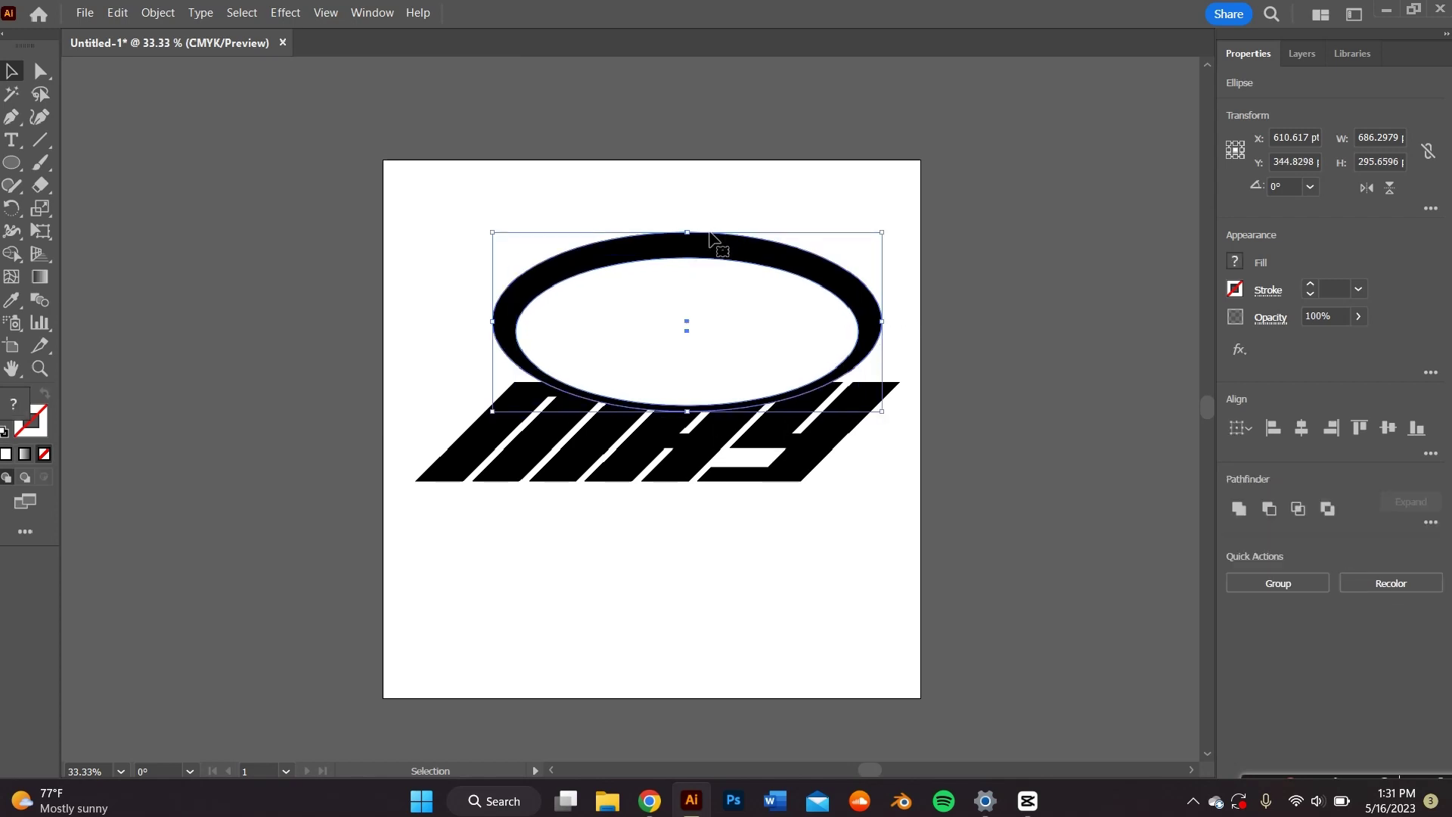
pyautogui.moveTo(713, 247); pyautogui.dragTo(671, 522)
pyautogui.press('space')
pyautogui.moveTo(847, 482); pyautogui.dragTo(851, 340)
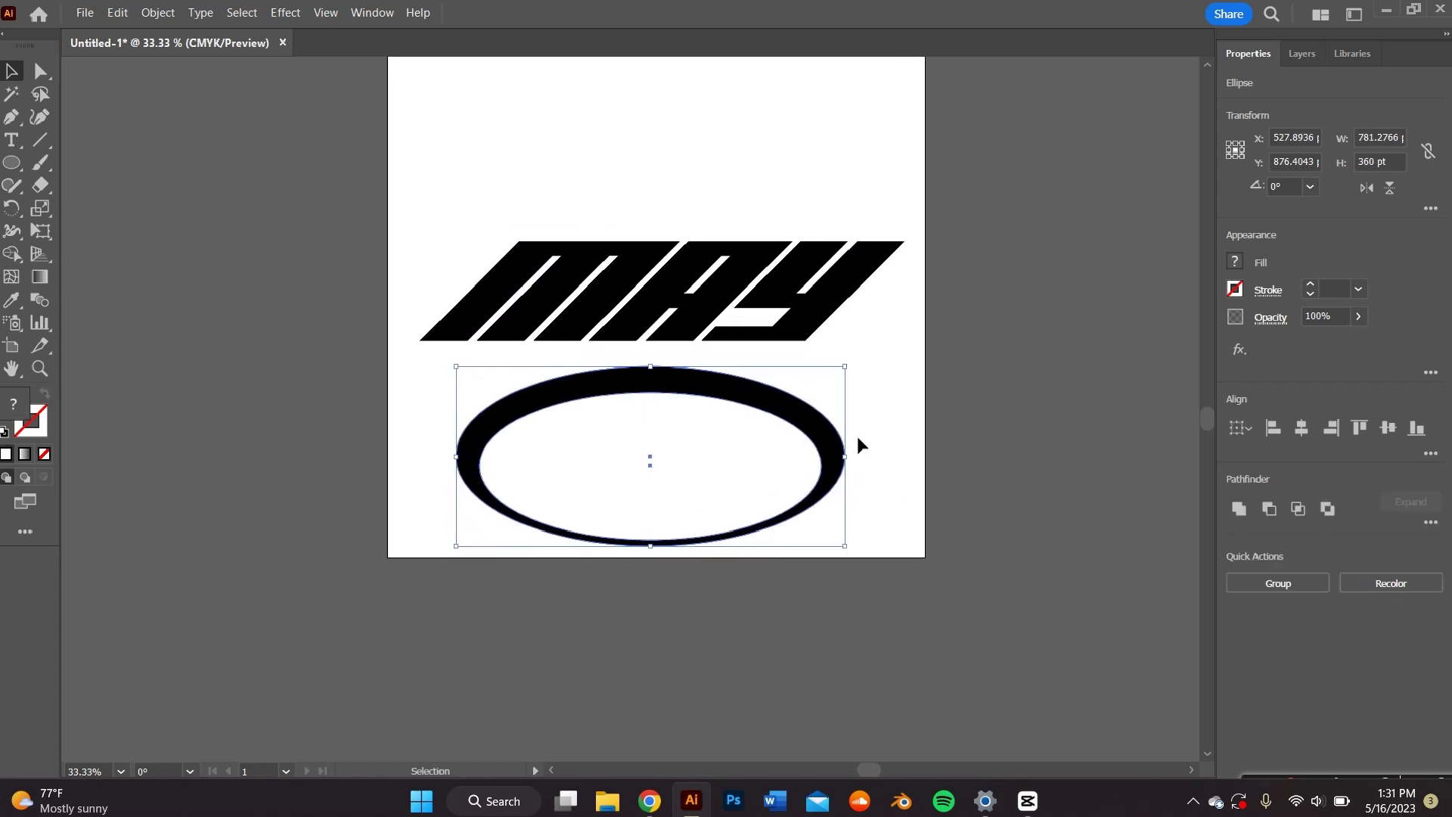
pyautogui.click(1272, 510)
# Step: Move the ring over the MAY lettering and fill it with yellow
pyautogui.click(879, 478)
pyautogui.moveTo(880, 478); pyautogui.dragTo(860, 336)
pyautogui.click(1235, 261)
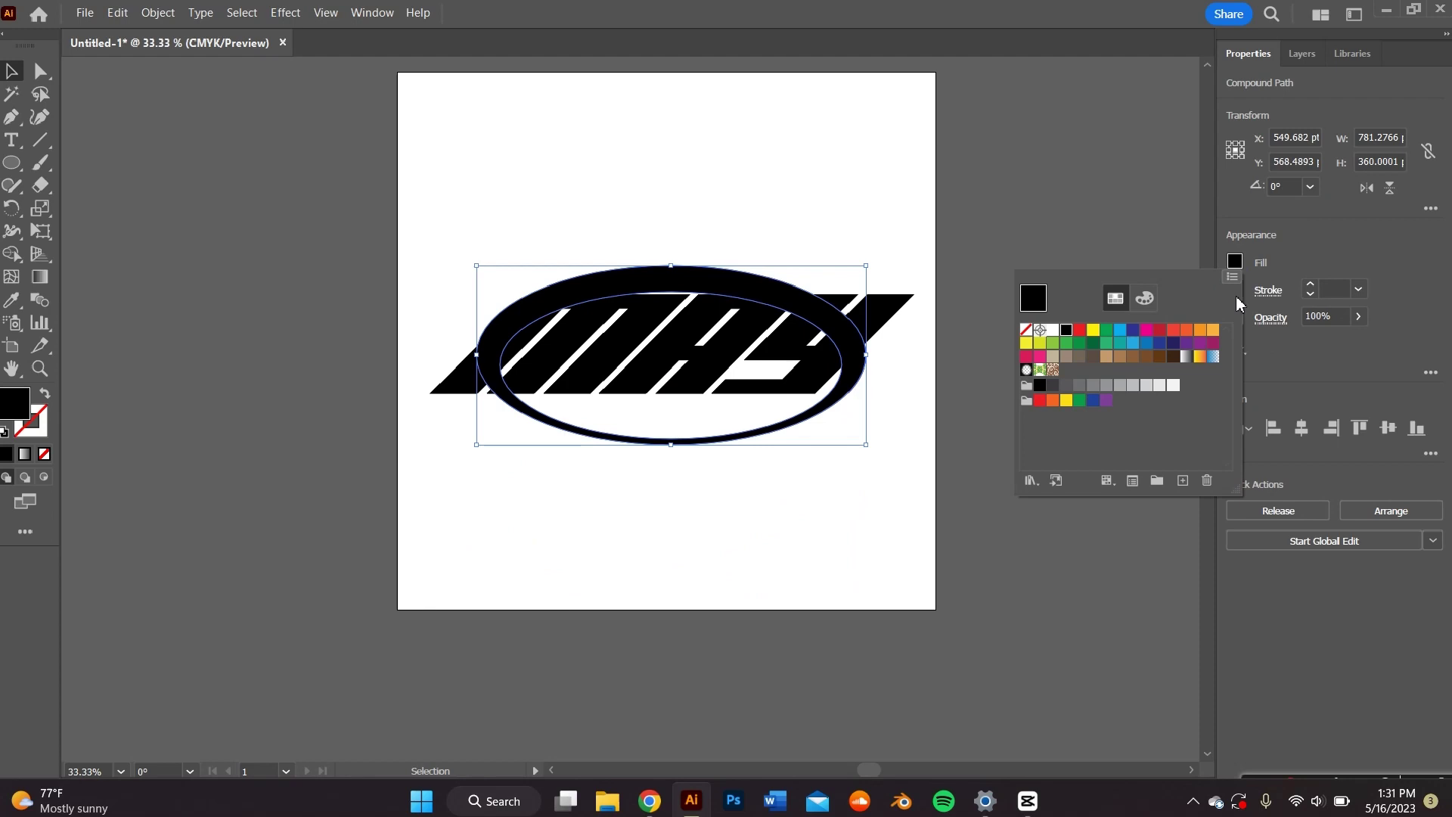
pyautogui.click(1093, 330)
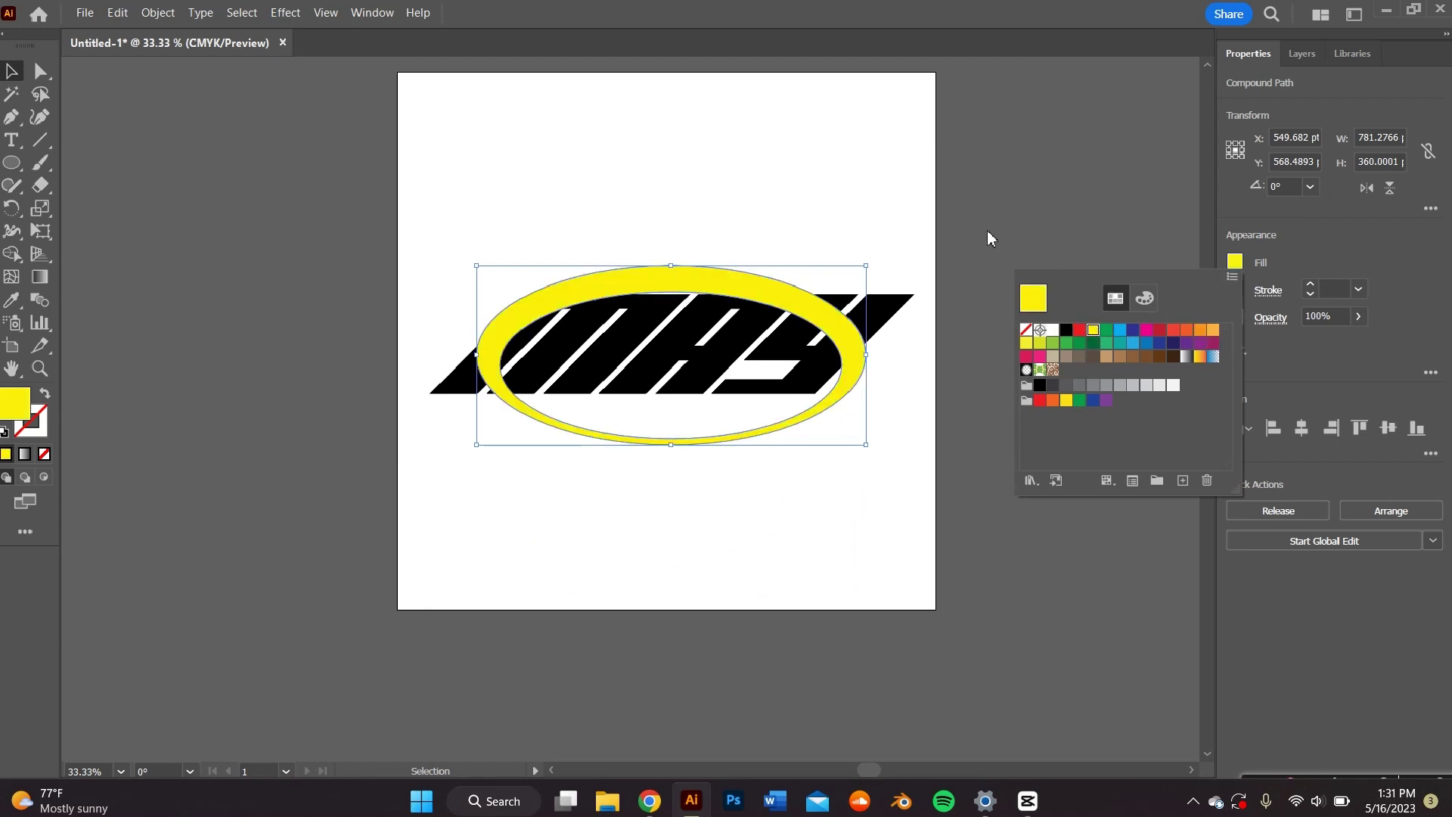
# Step: Send the yellow ring behind the MAY lettering and adjust its position slightly
pyautogui.hotkey('ctrl', '[')
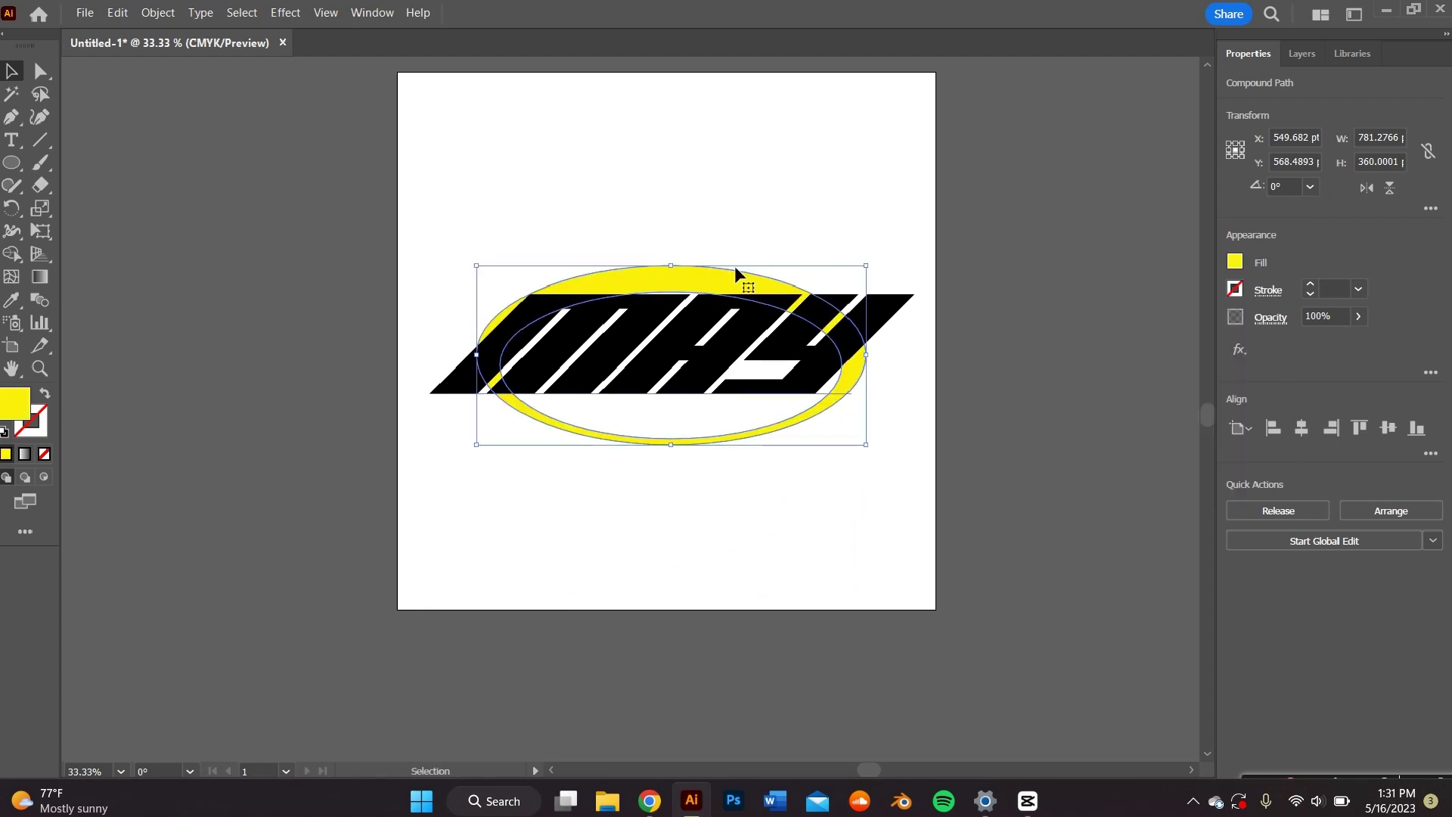
pyautogui.click(762, 218)
pyautogui.moveTo(742, 269)
pyautogui.mouseDown()
pyautogui.moveTo(753, 247)
pyautogui.moveTo(746, 261)
pyautogui.mouseUp()
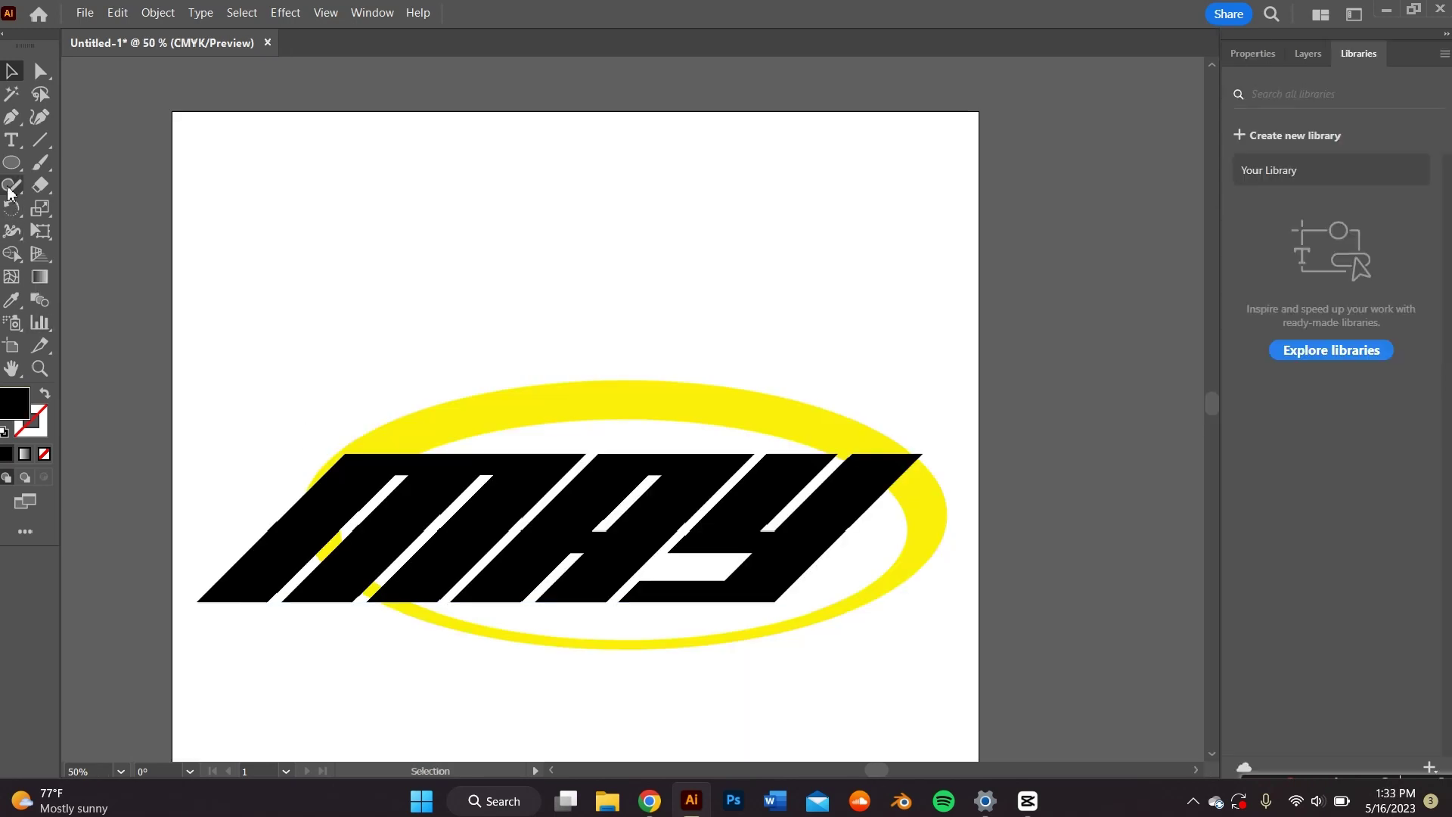
# Step: Draw a circle about 187 pt across above the ring and turn it into a four-pointed star with Pucker & Bloat at -85%
pyautogui.click(11, 162)
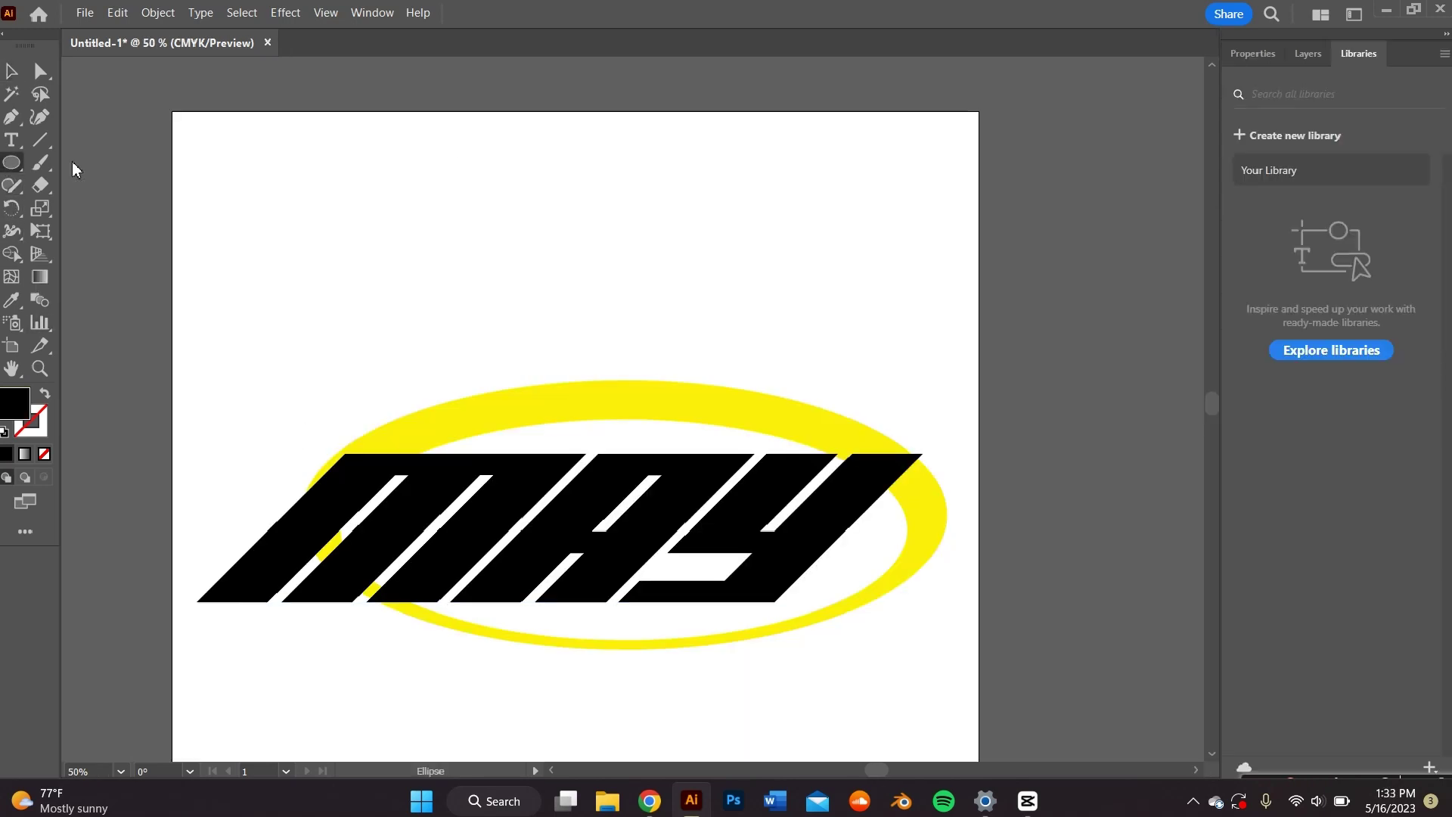
pyautogui.moveTo(479, 195)
pyautogui.keyDown('shift'); pyautogui.mouseDown()
pyautogui.moveTo(614, 291)
pyautogui.moveTo(637, 344)
pyautogui.moveTo(620, 334)
pyautogui.mouseUp(); pyautogui.keyUp('shift')
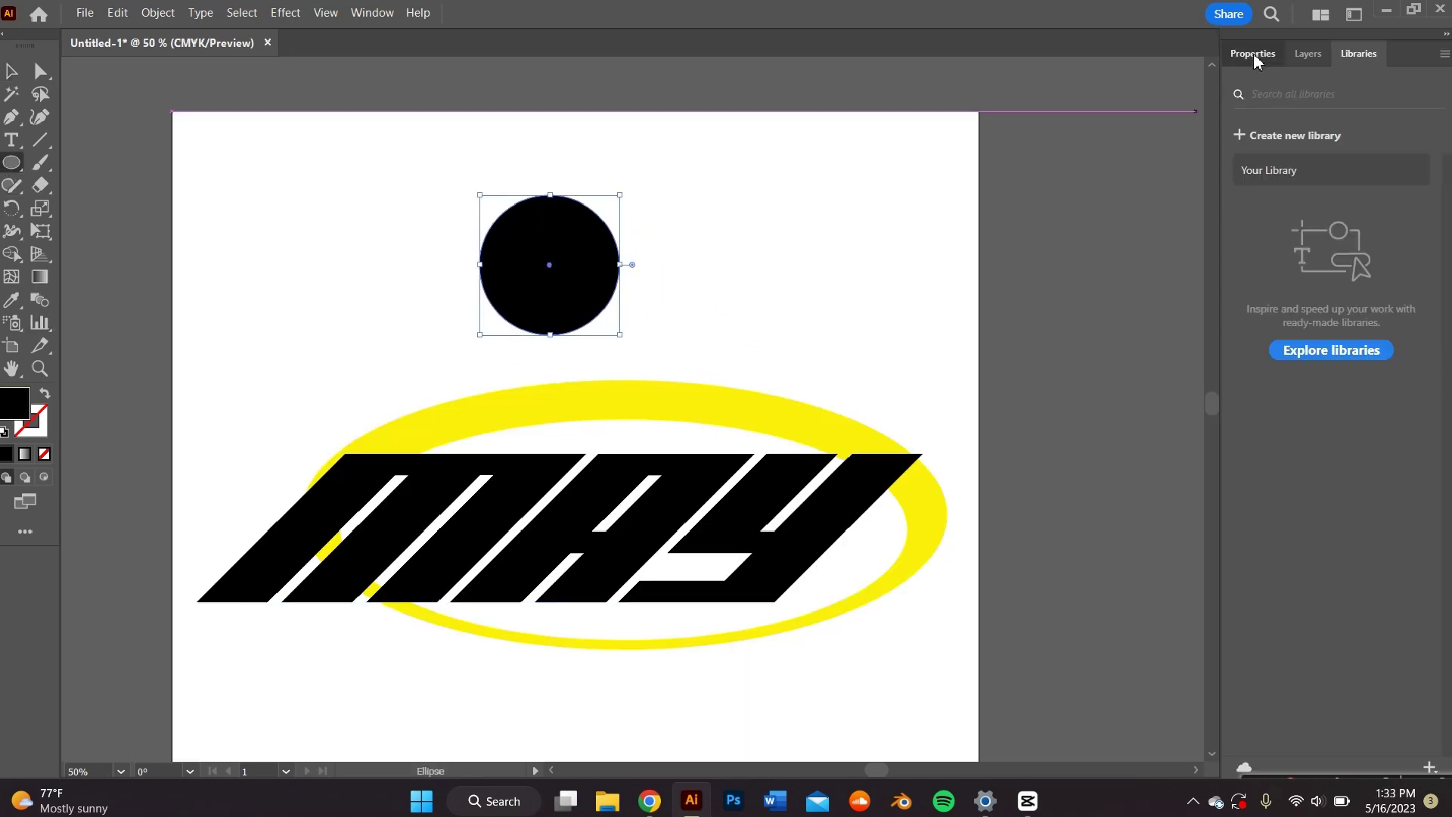
pyautogui.click(1252, 54)
pyautogui.click(1238, 350)
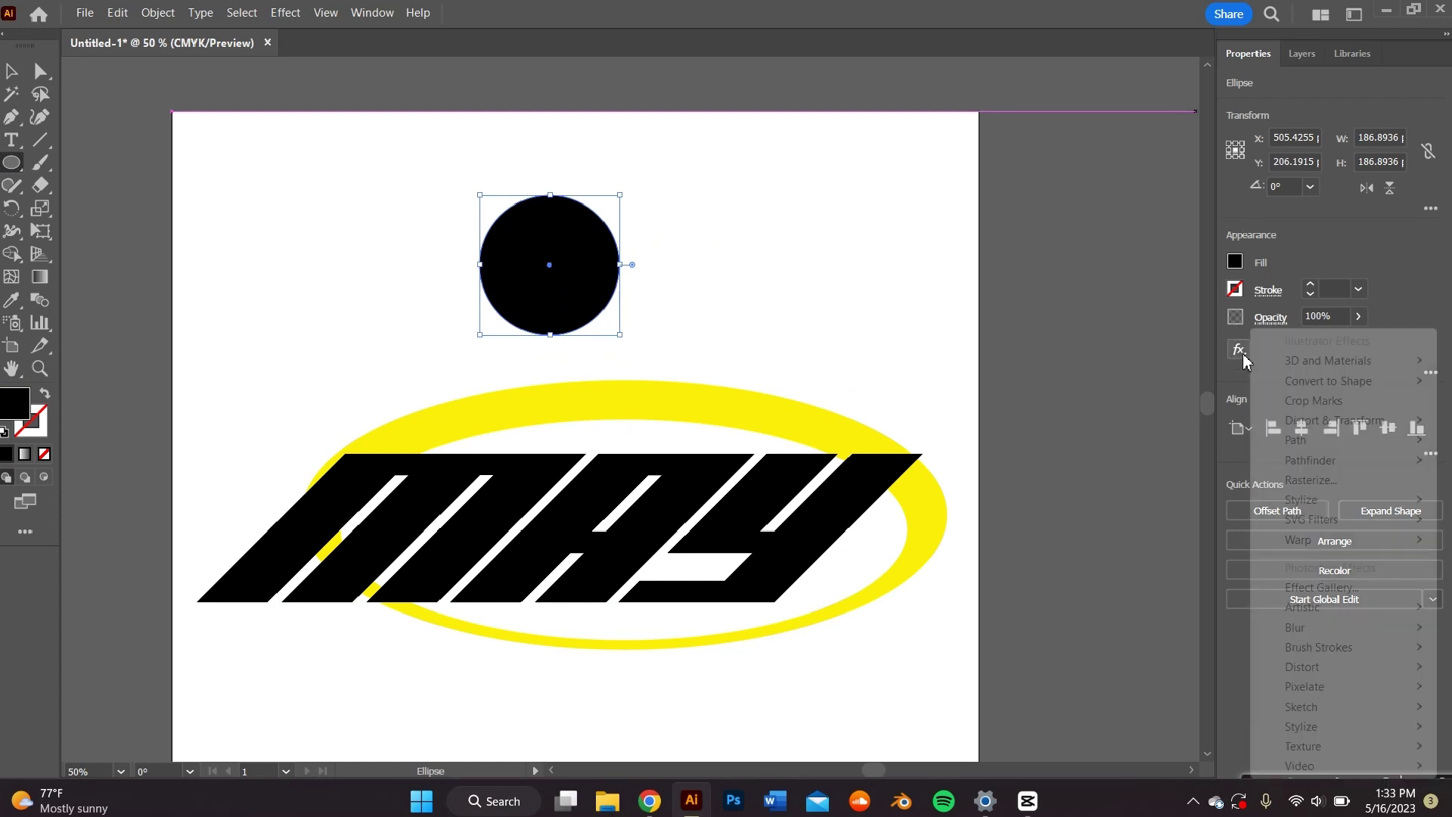
pyautogui.moveTo(1297, 425)
pyautogui.click(1206, 448)
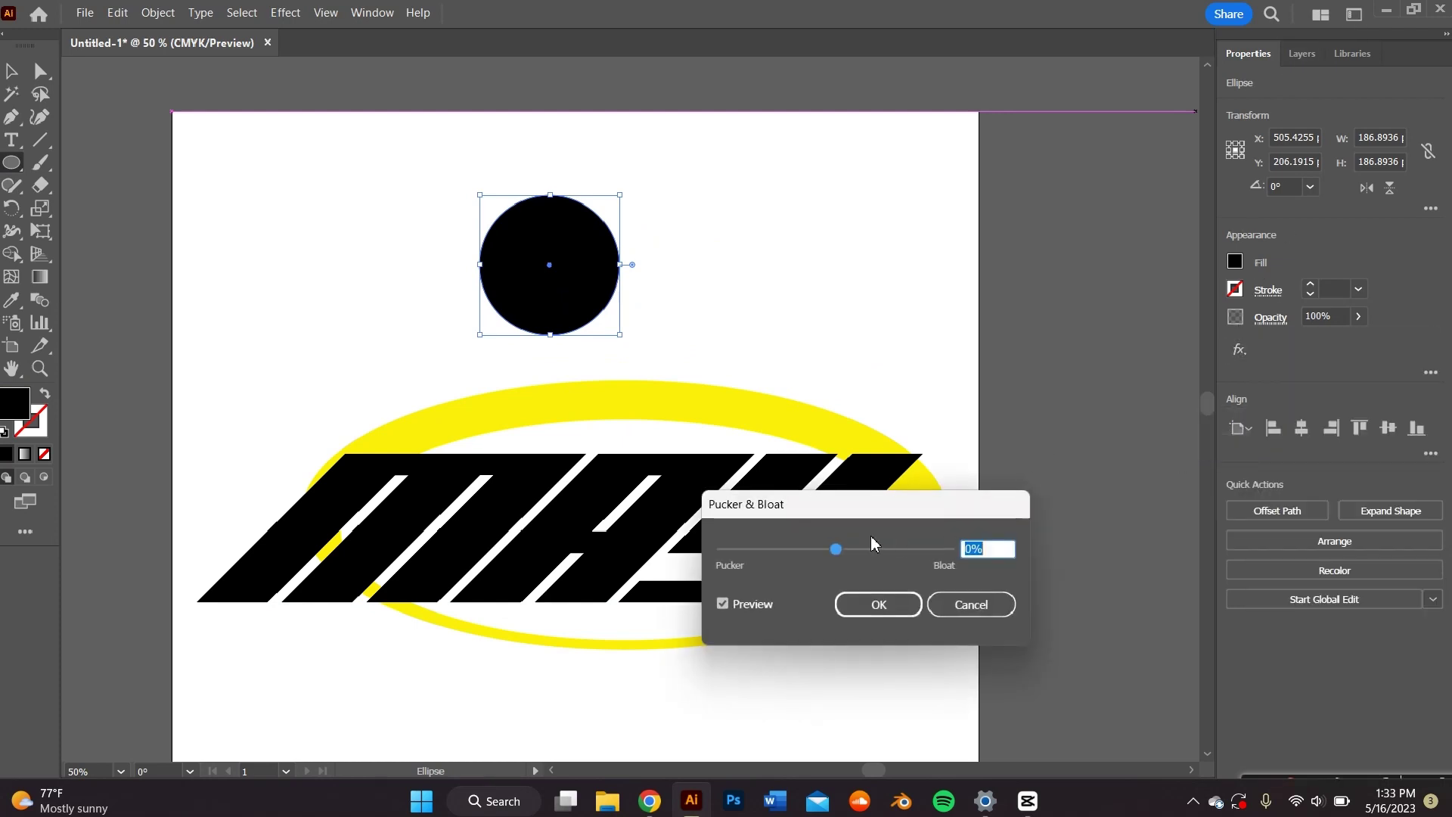
pyautogui.moveTo(923, 549); pyautogui.dragTo(787, 554)
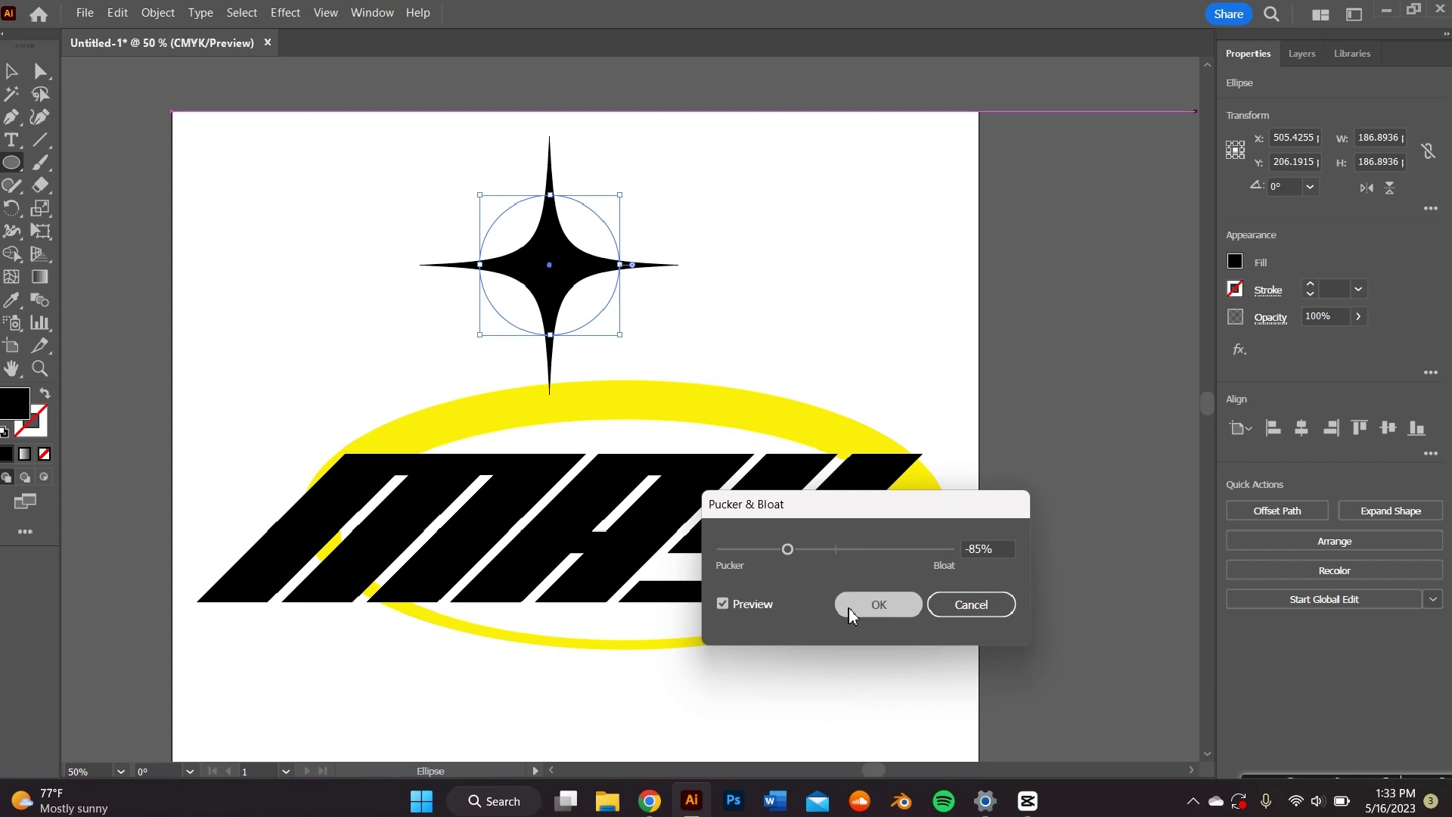
pyautogui.click(849, 606)
# Step: Move the four-pointed star onto the upper part of the letter M and fill it with orange
pyautogui.scroll(-1, 759, 328)
pyautogui.hscroll(1, 758, 327)
pyautogui.click(13, 69)
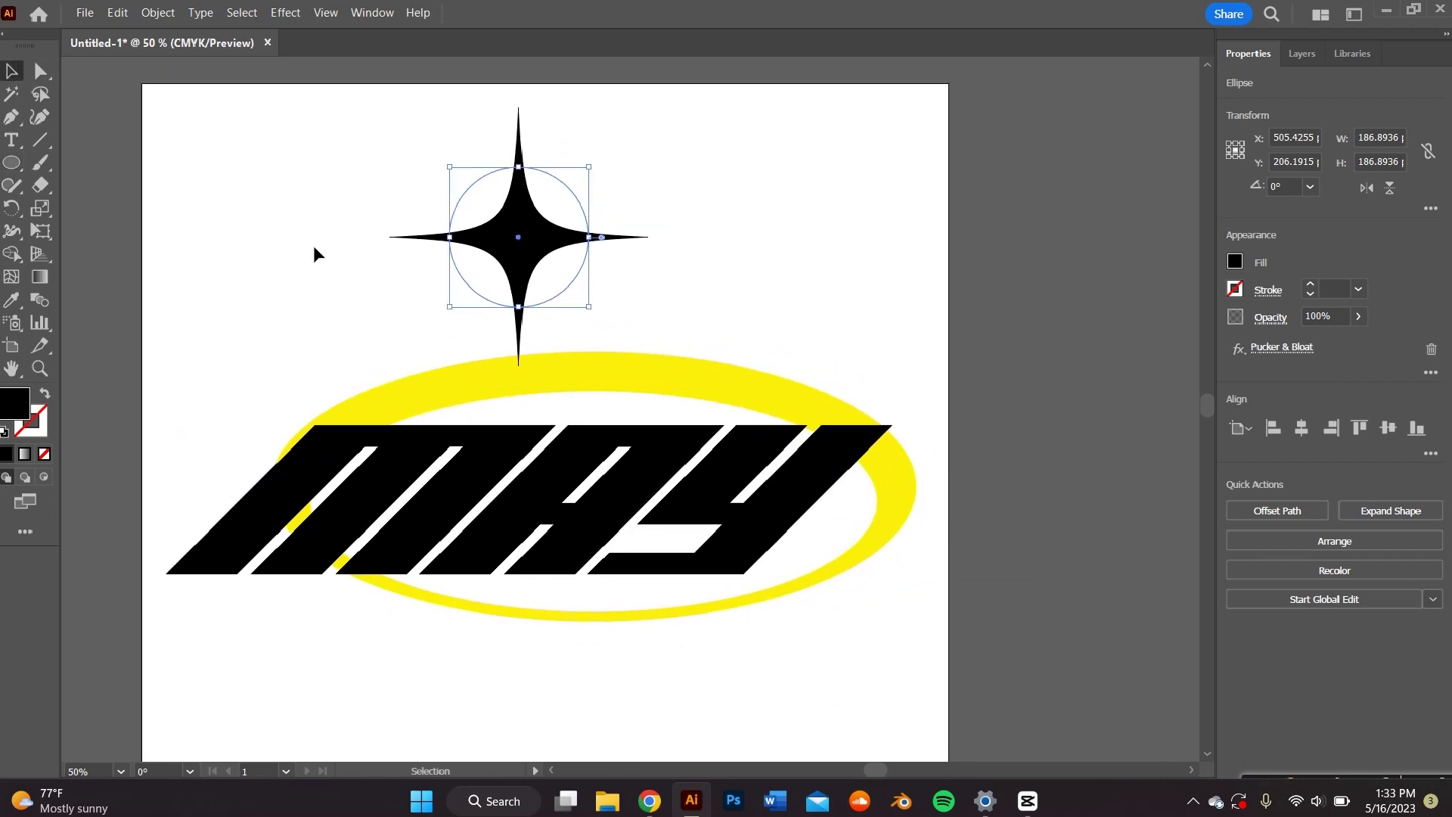
pyautogui.moveTo(353, 265); pyautogui.dragTo(431, 282)
pyautogui.moveTo(655, 280); pyautogui.dragTo(493, 448)
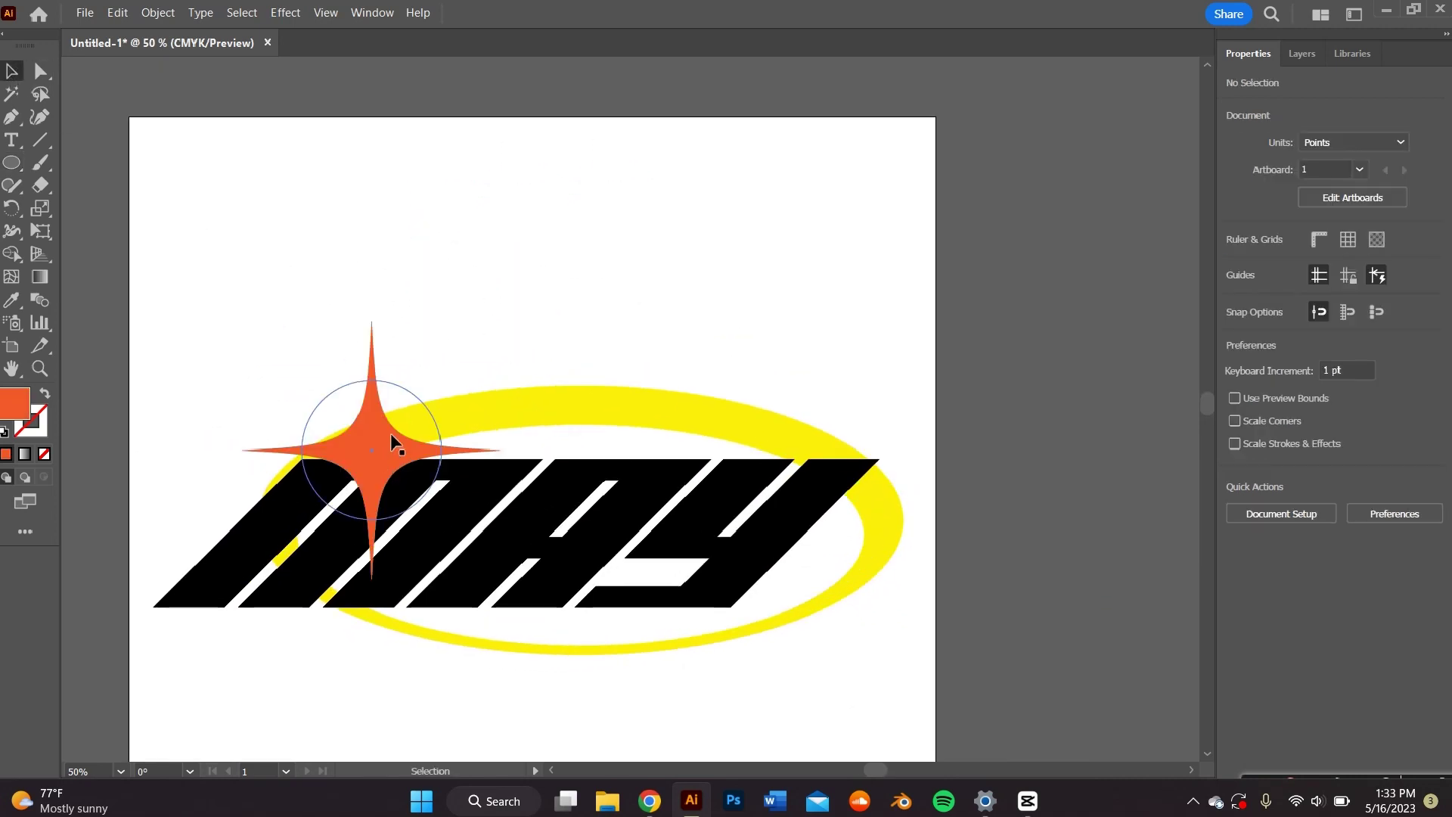
# Step: Move the star clear of the lettering and draw a closed slanted parallelogram around MAY with the Pen tool
pyautogui.moveTo(502, 415); pyautogui.dragTo(517, 361)
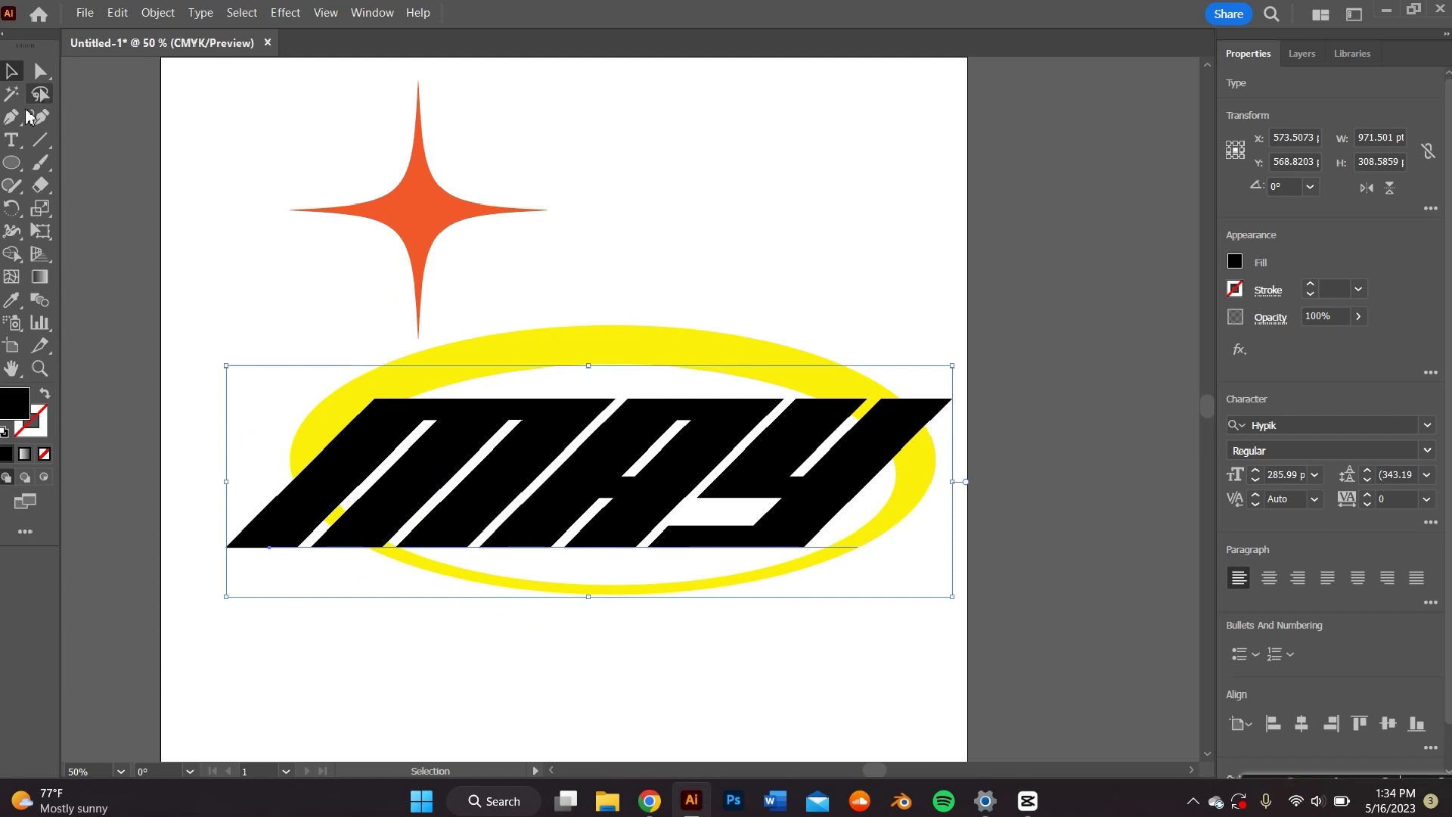
pyautogui.press('p')
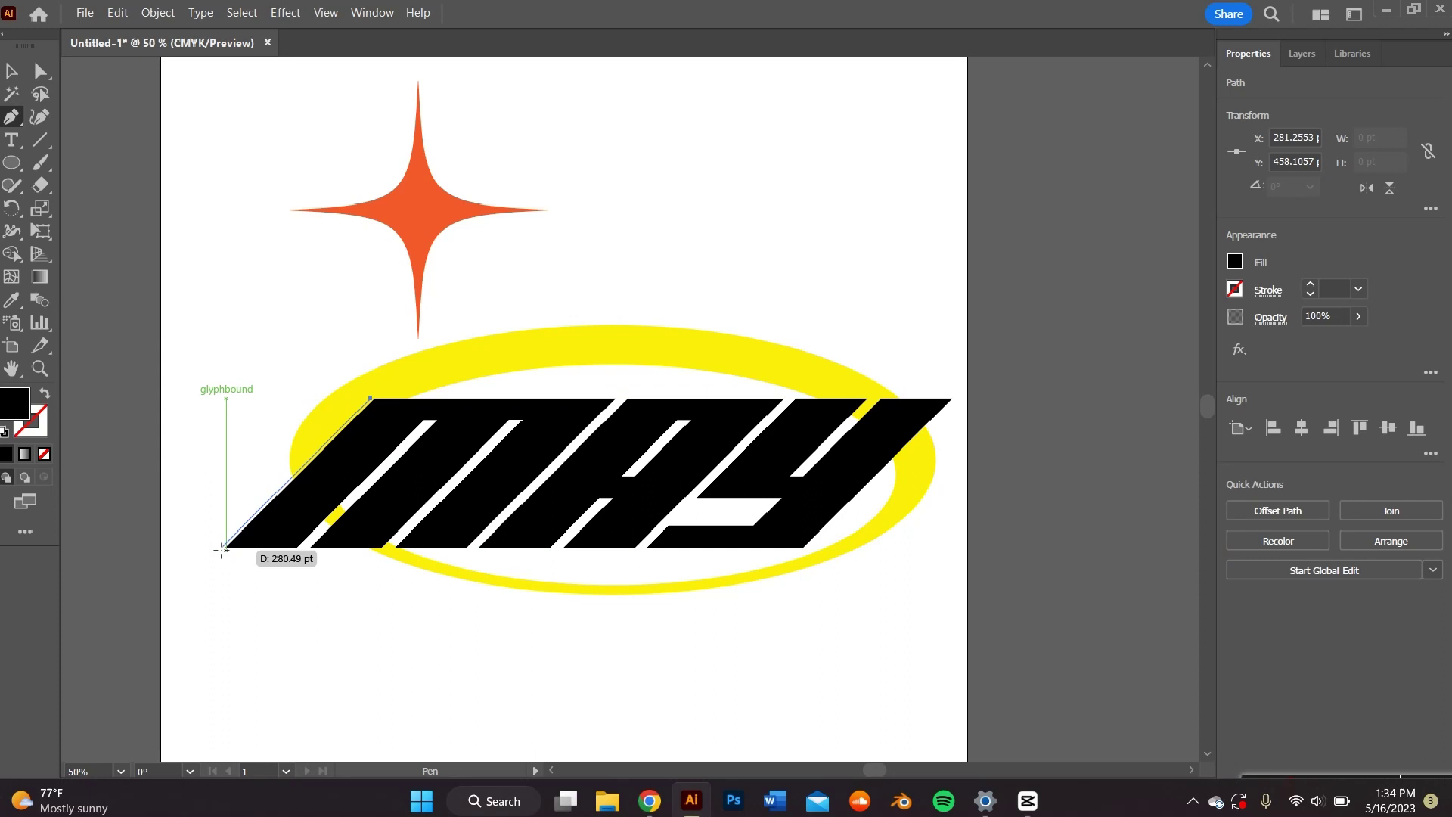
pyautogui.keyDown('shift'); pyautogui.click(217, 552); pyautogui.keyUp('shift')
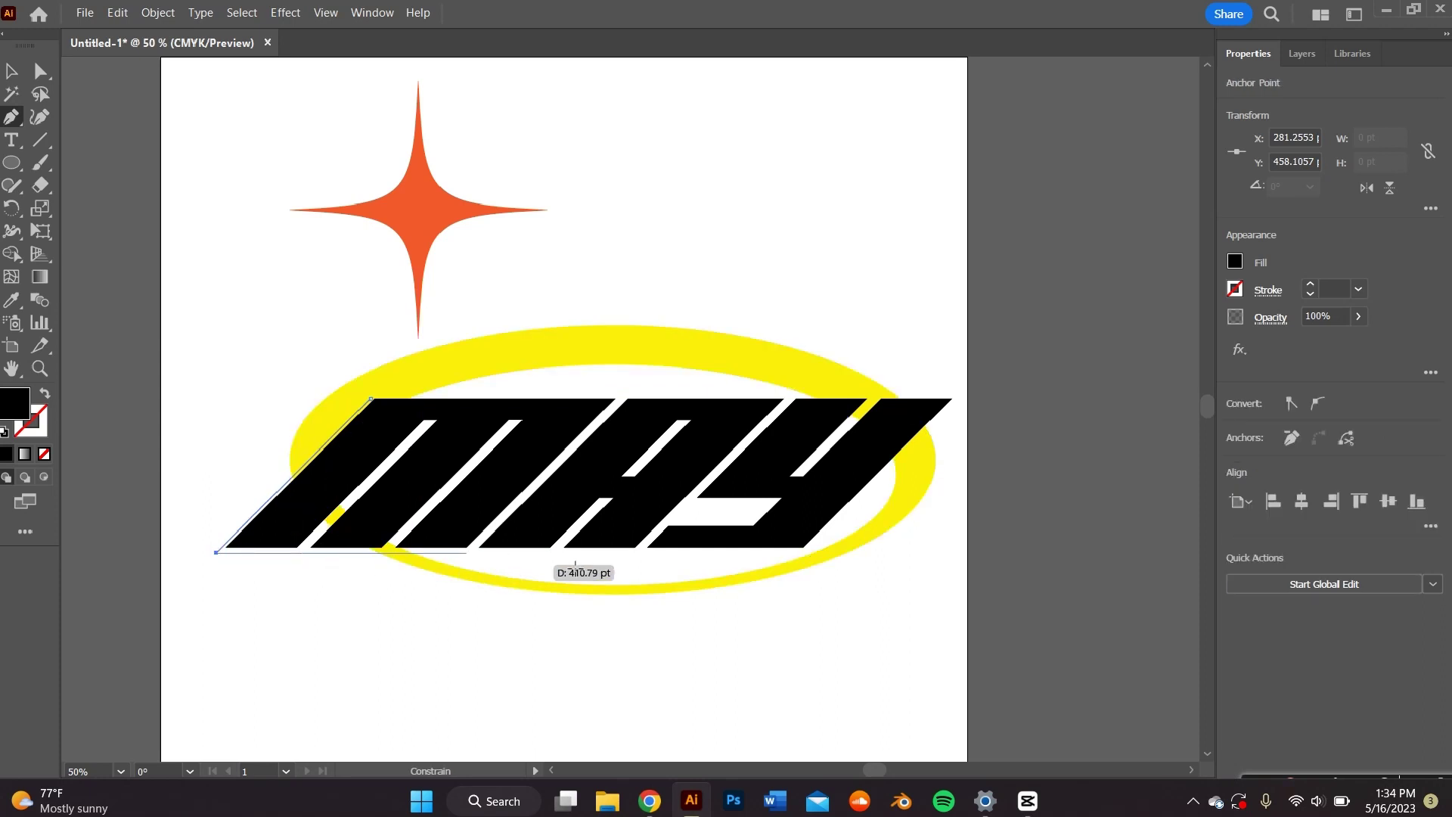
pyautogui.keyDown('shift'); pyautogui.click(803, 560); pyautogui.keyUp('shift')
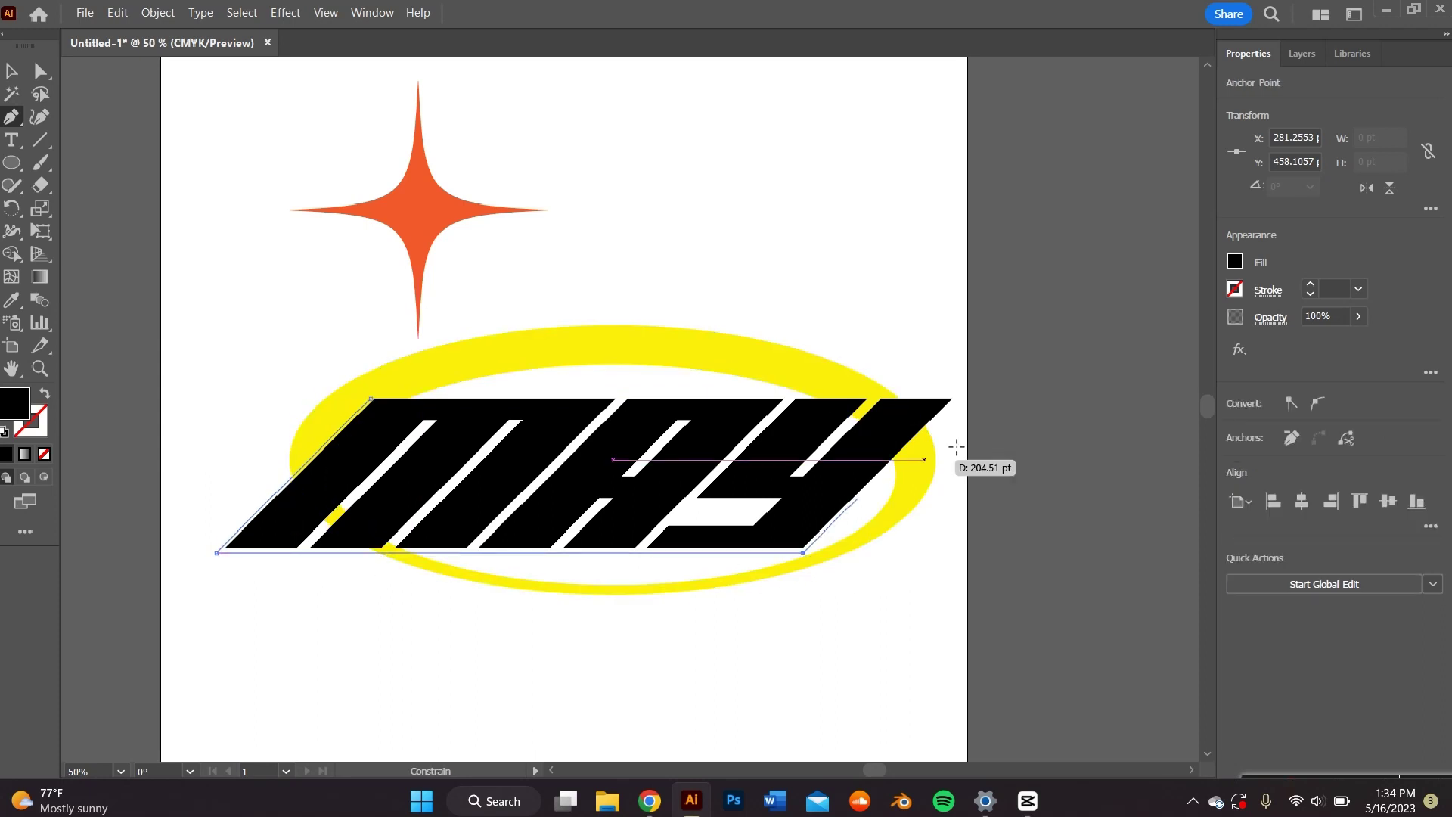
pyautogui.keyDown('shift'); pyautogui.click(957, 399); pyautogui.keyUp('shift')
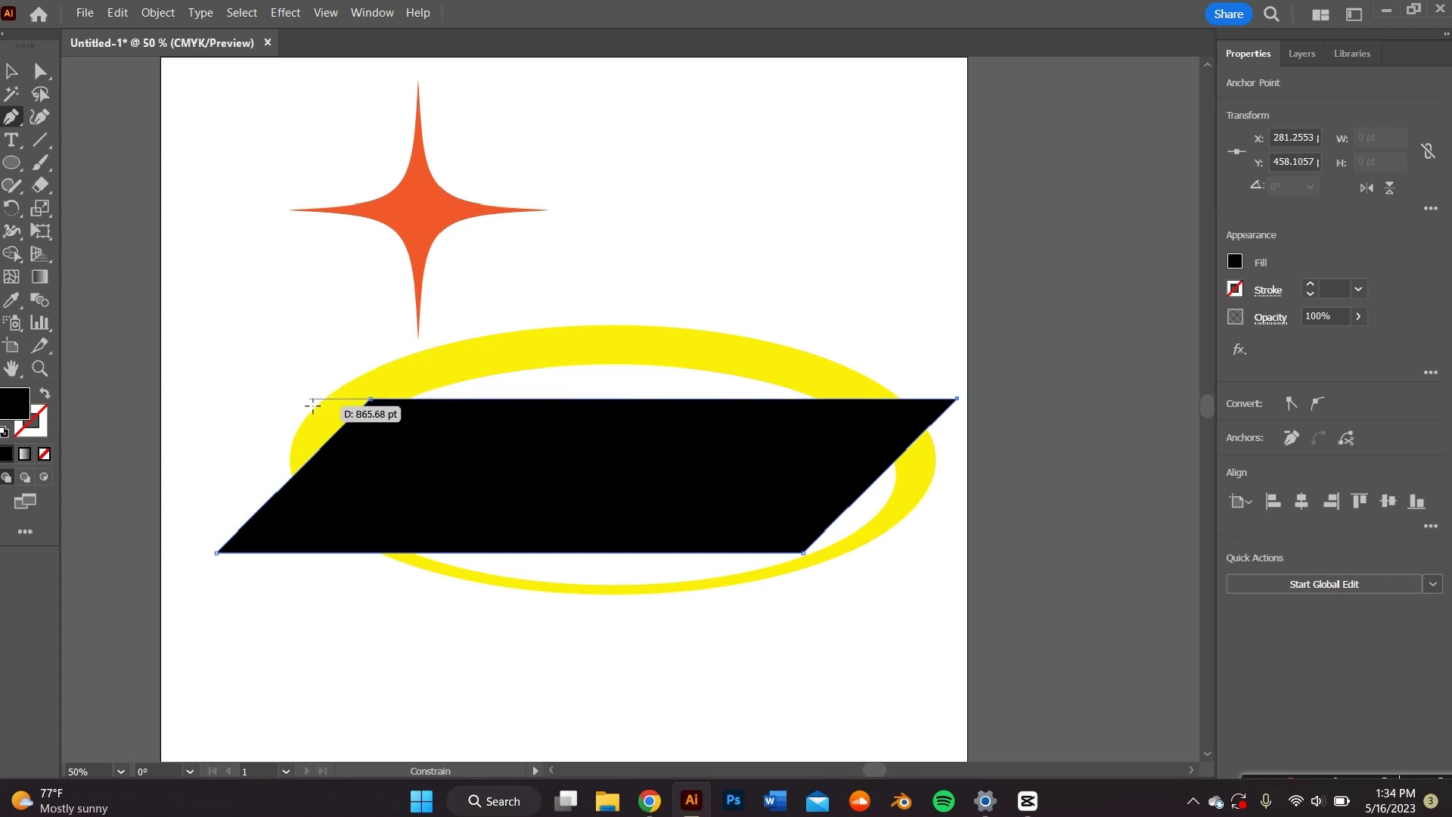
pyautogui.click(367, 399)
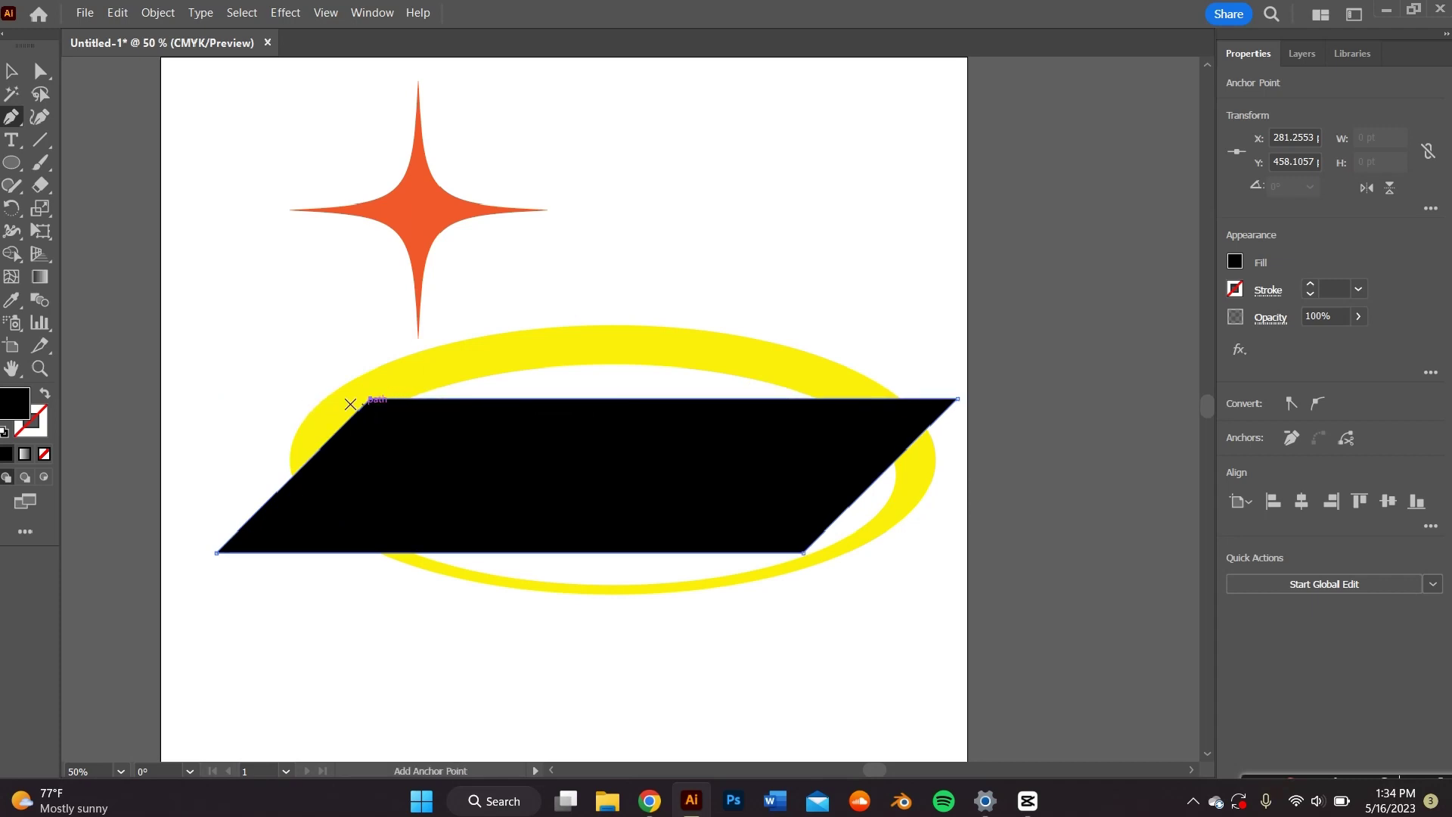
# Step: Fill the slanted parallelogram with purple
pyautogui.press('v')
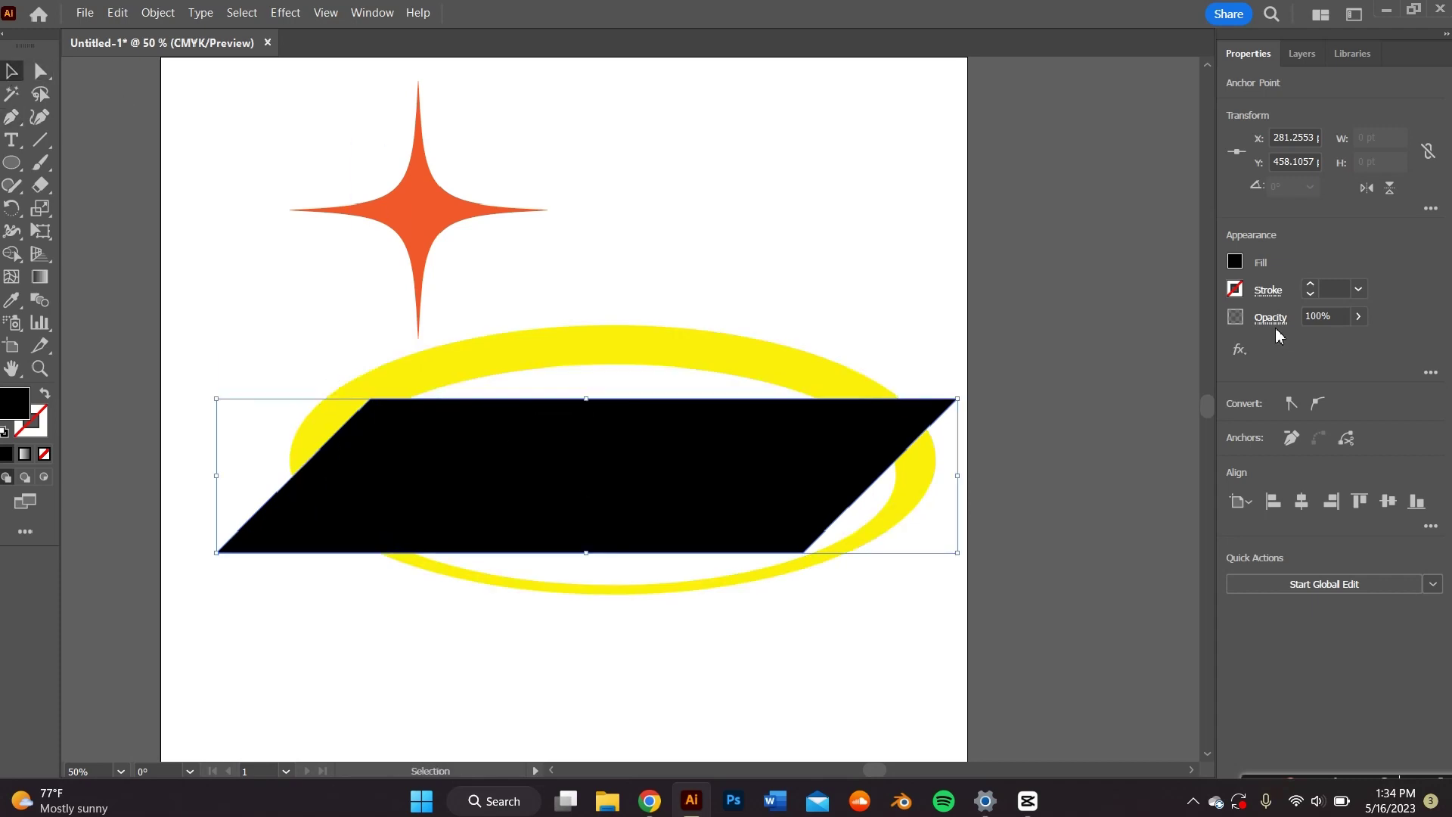
pyautogui.click(1234, 264)
pyautogui.click(1055, 479)
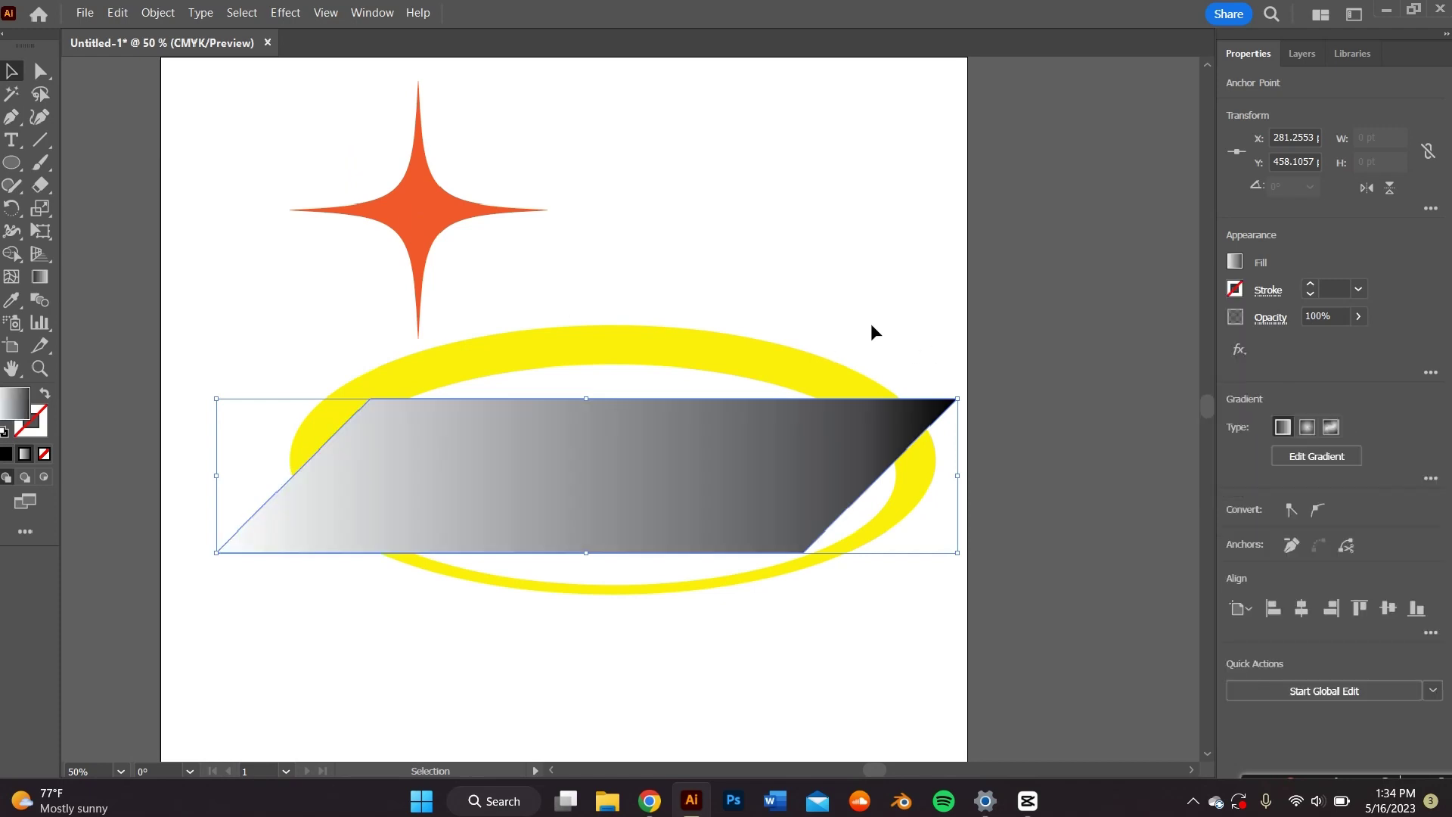
pyautogui.click(1233, 265)
pyautogui.click(1203, 345)
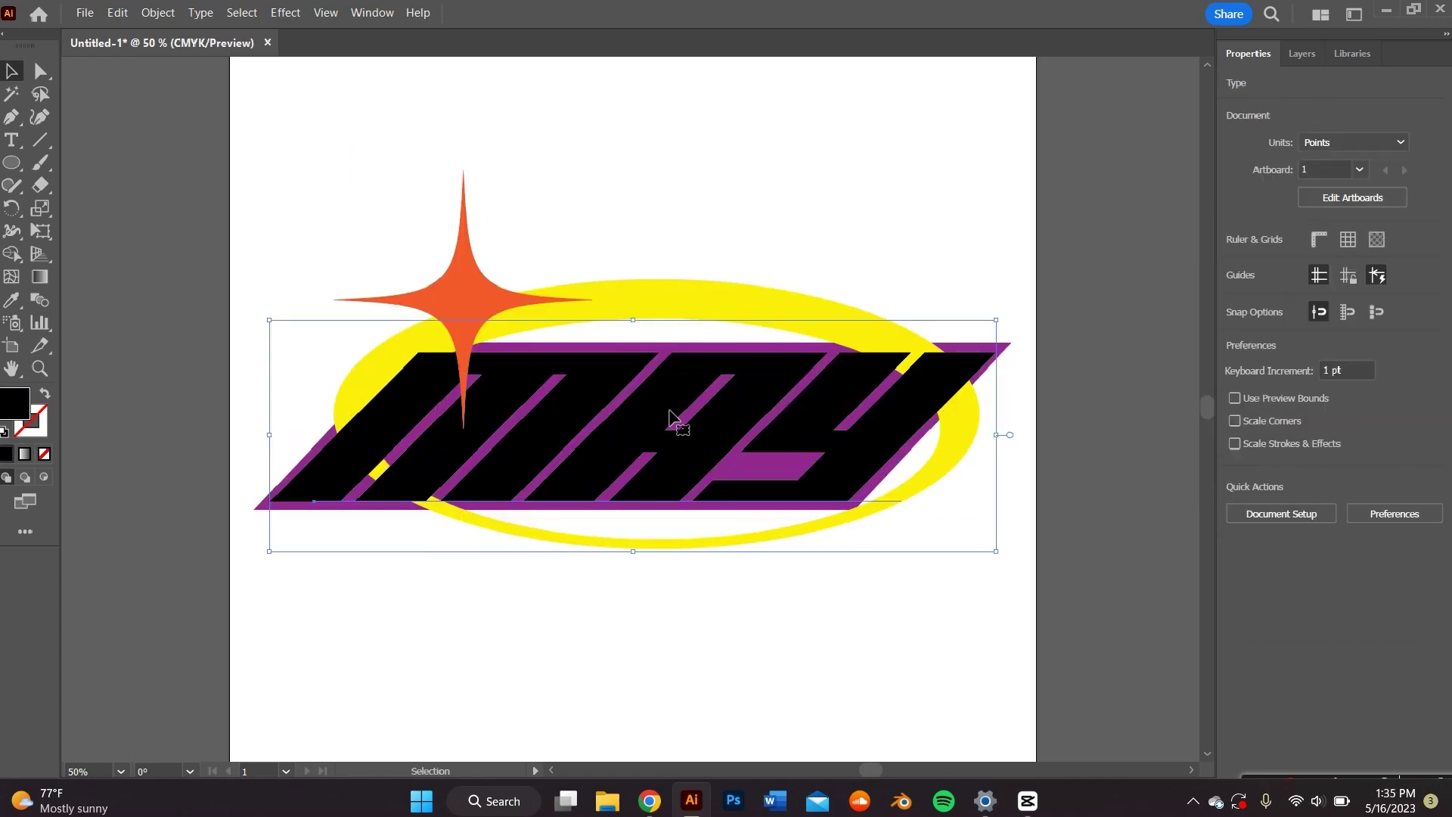
# Step: Convert the MAY text to outlines and deselect it
pyautogui.rightClick(674, 419)
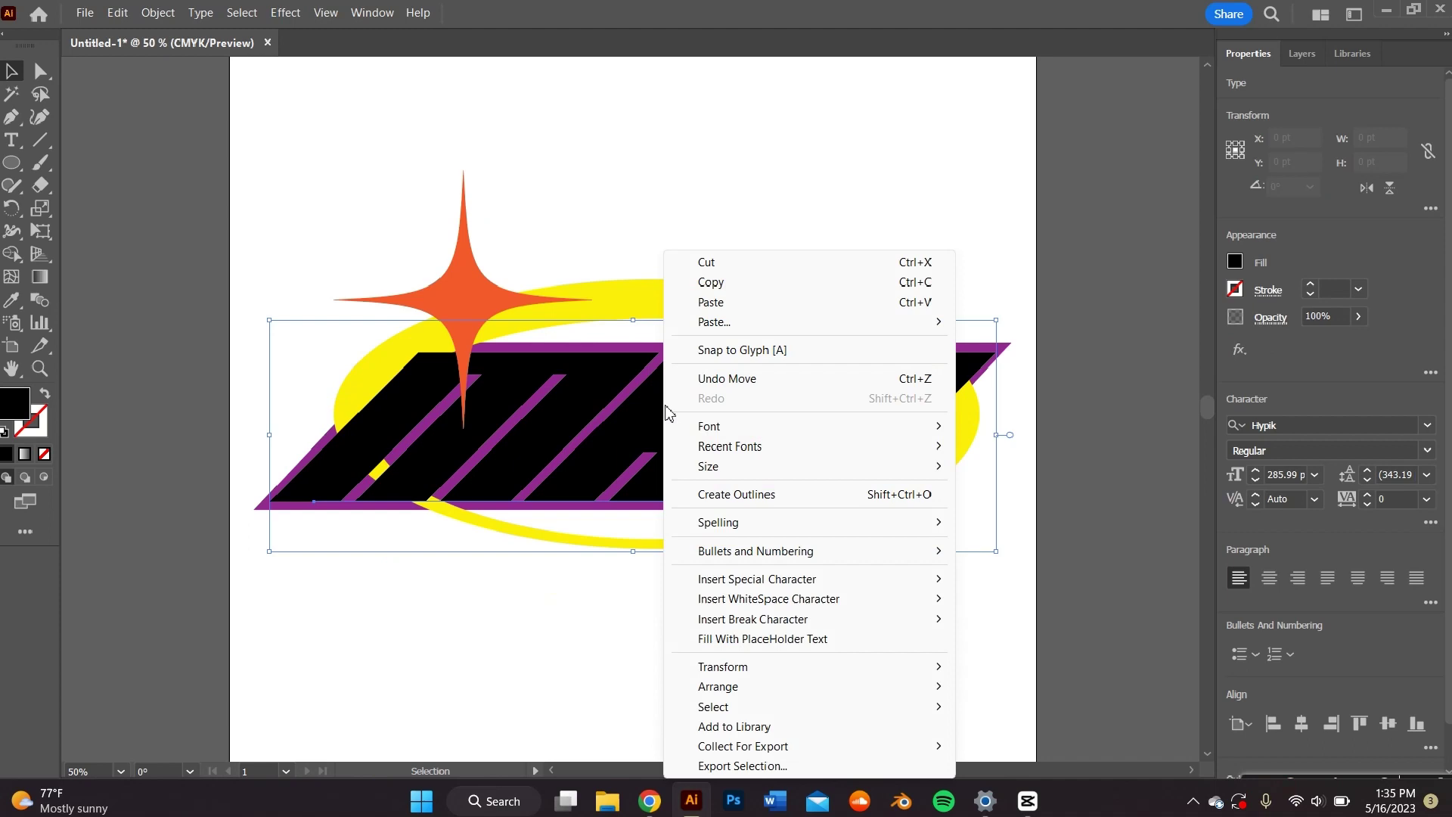
pyautogui.click(707, 490)
pyautogui.click(677, 166)
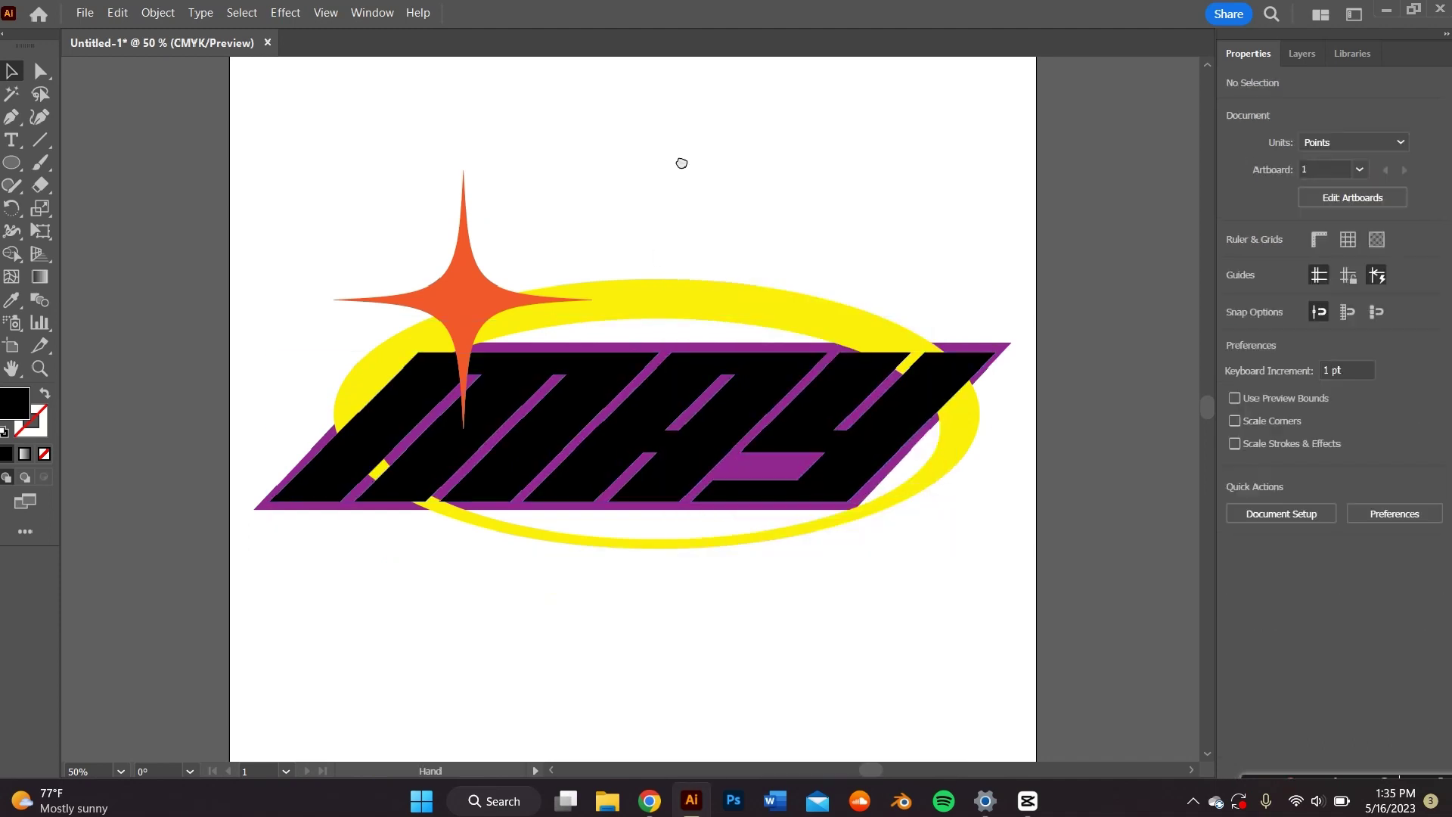
# Step: Export the logo artwork to an SVG file
pyautogui.click(625, 359)
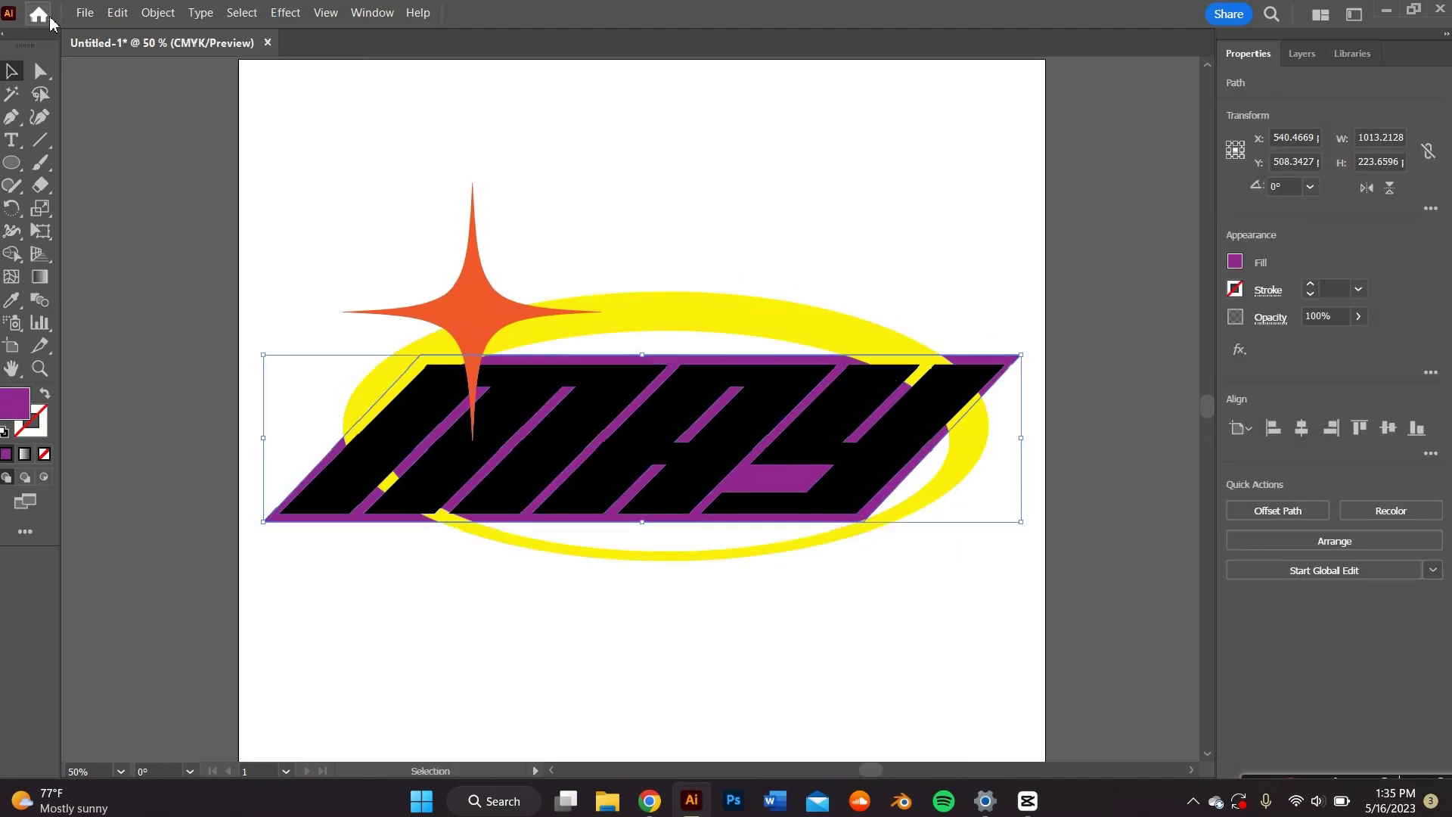
pyautogui.click(83, 13)
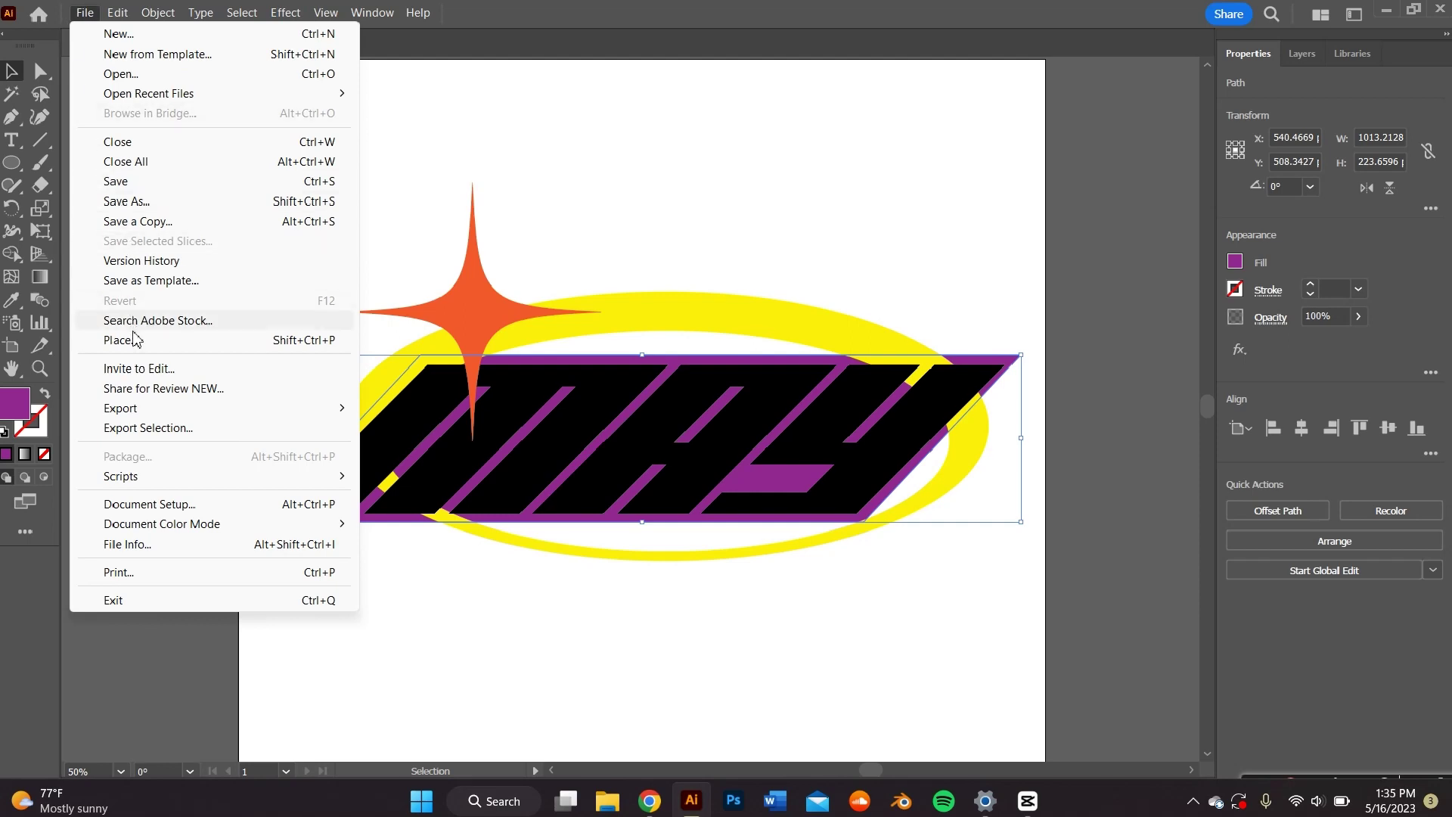
pyautogui.moveTo(168, 413)
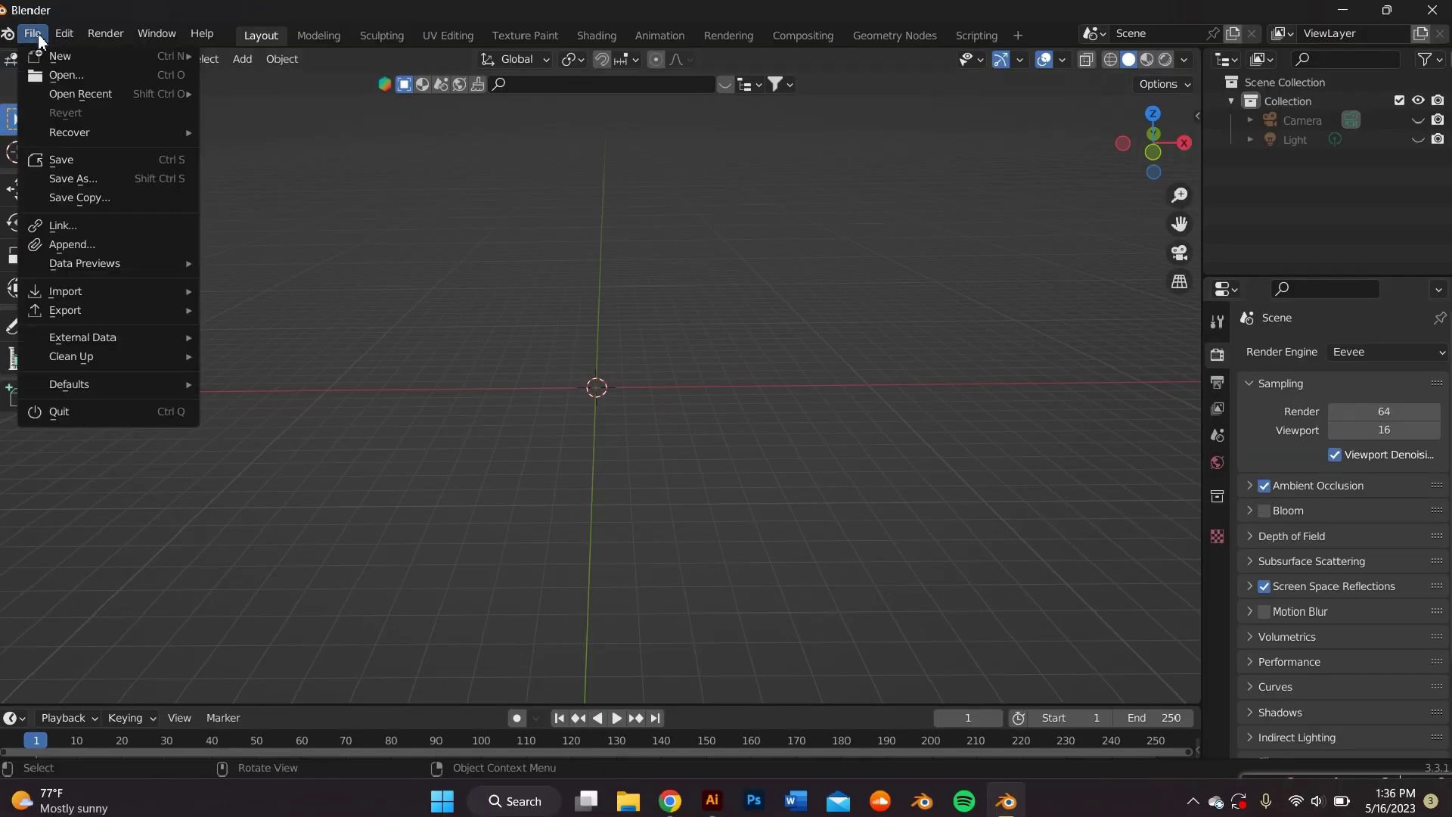
# Step: Switch to Blender, import MAY122-01.svg as Scalable Vector Graphics and scale up all the imported curves
pyautogui.moveTo(113, 291)
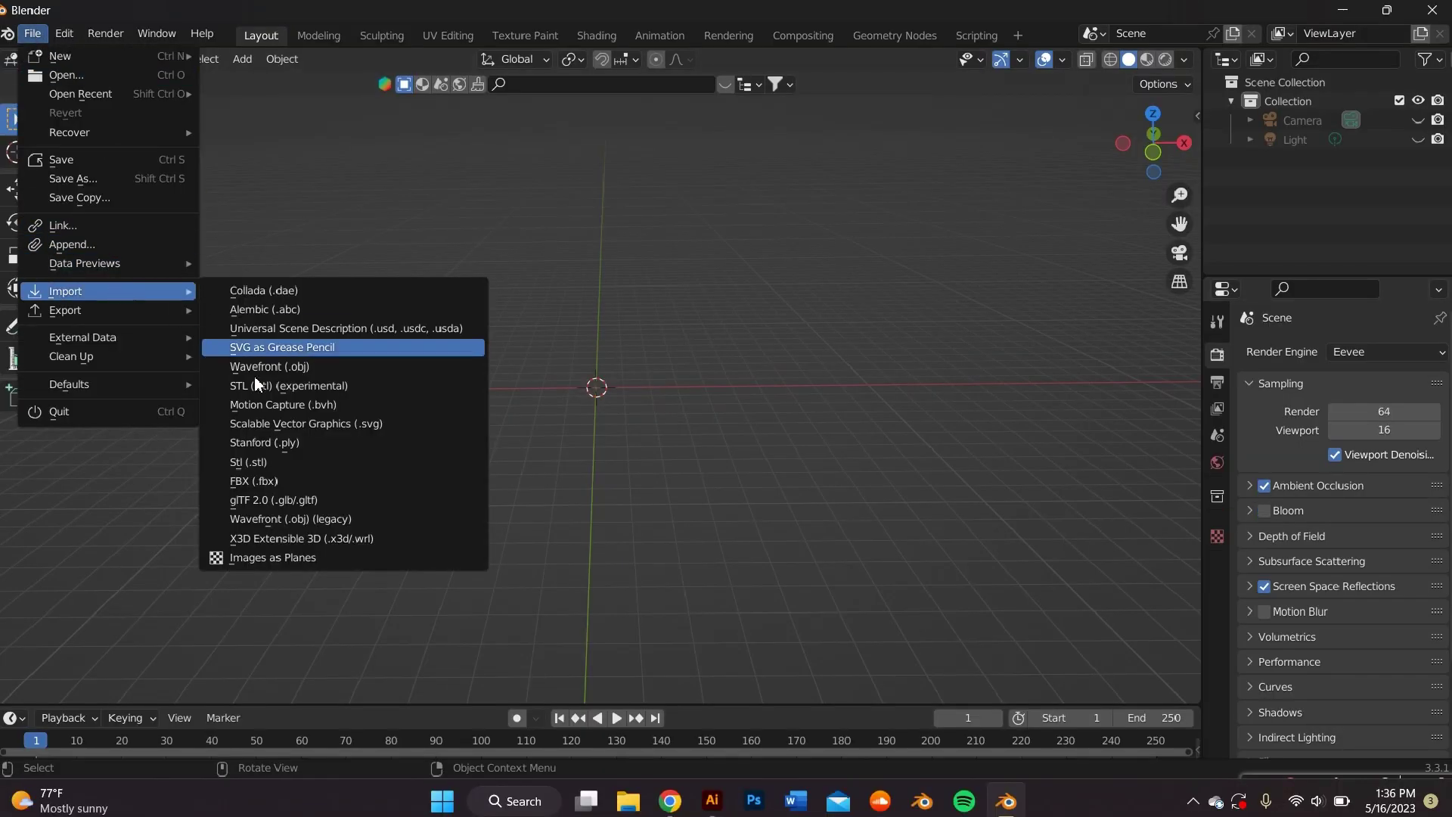
pyautogui.click(306, 429)
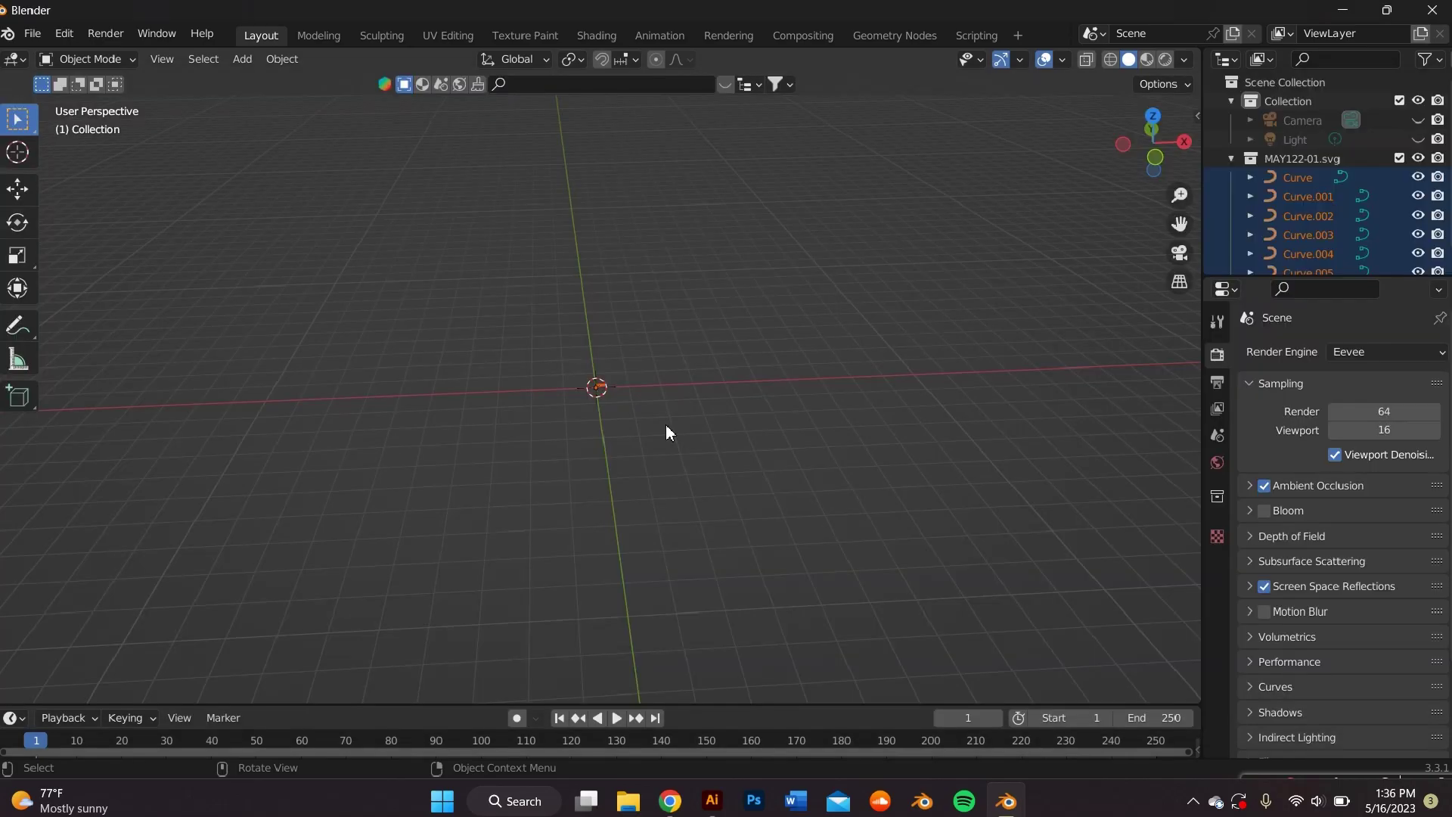
pyautogui.press('s')
pyautogui.click(680, 535)
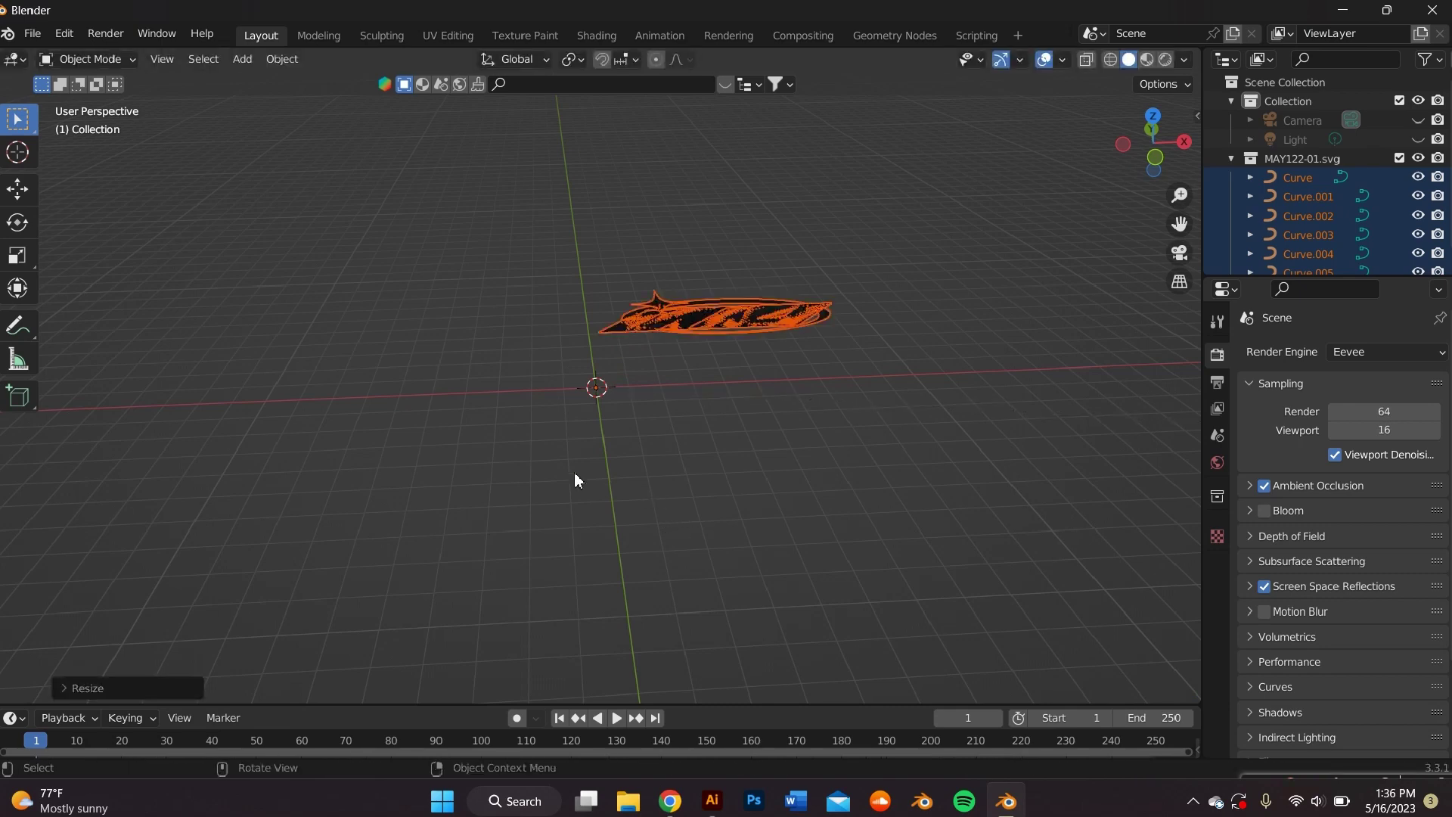
# Step: Rotate the imported logo curves 90° about the global X axis and deselect them
pyautogui.write('rx90')
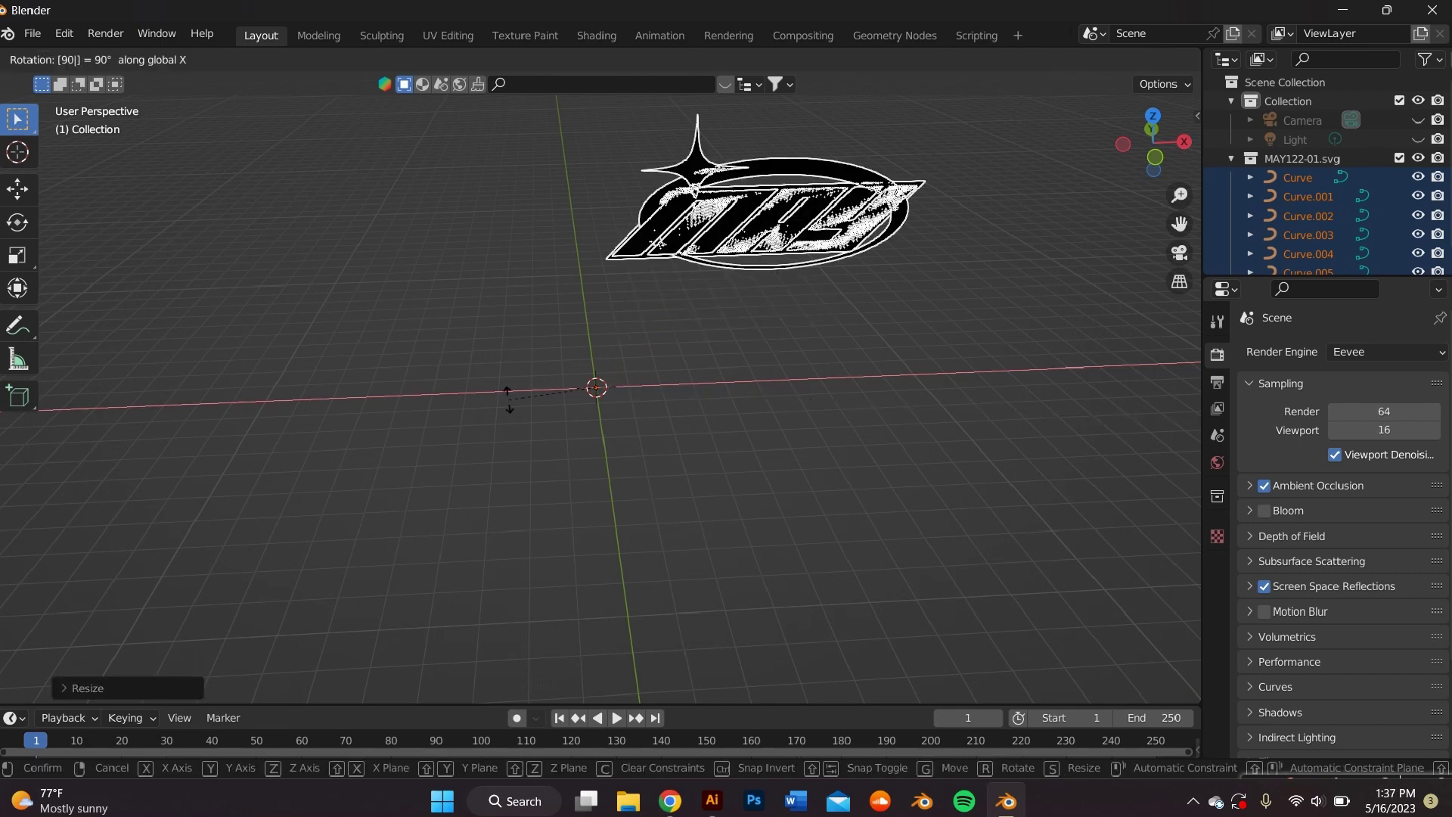
pyautogui.press('Return')
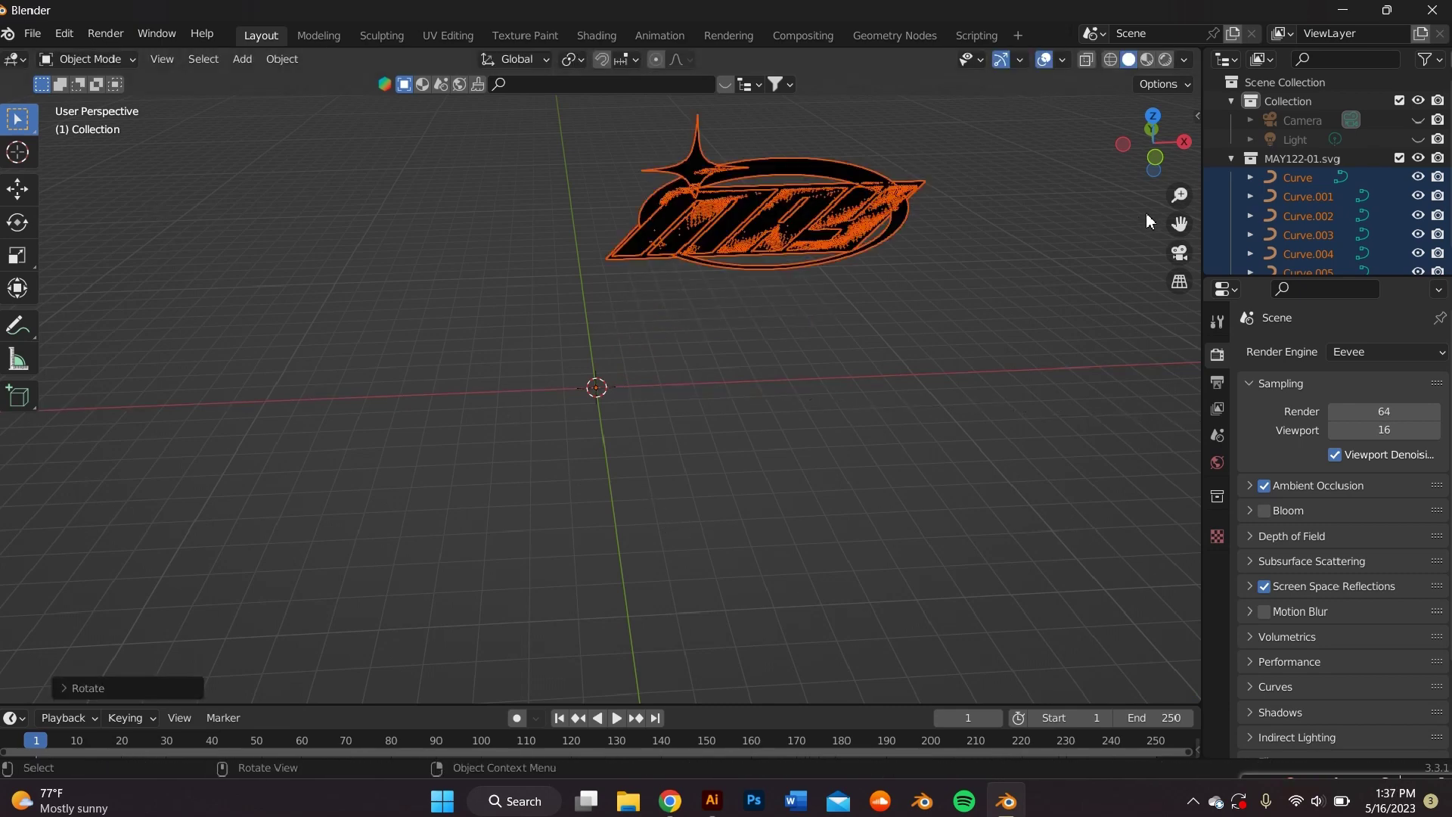
pyautogui.moveTo(1180, 224); pyautogui.dragTo(949, 345)
pyautogui.scroll(2, 757, 227)
pyautogui.moveTo(629, 223); pyautogui.dragTo(634, 168, button='middle')
pyautogui.click(639, 176)
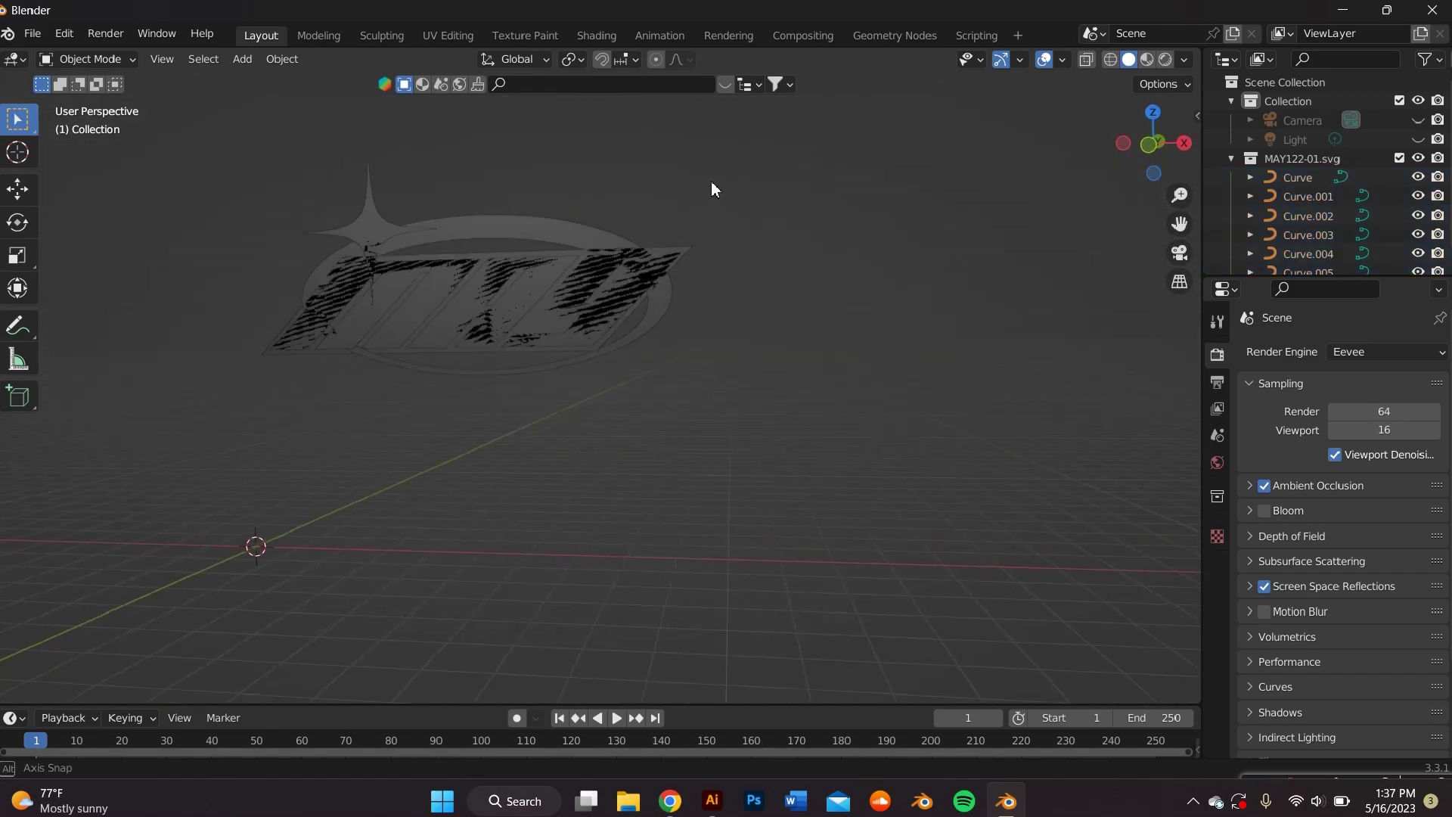
# Step: Select the M, A and Y letter curves and join them into a single curve object
pyautogui.moveTo(1180, 224); pyautogui.dragTo(1228, 259)
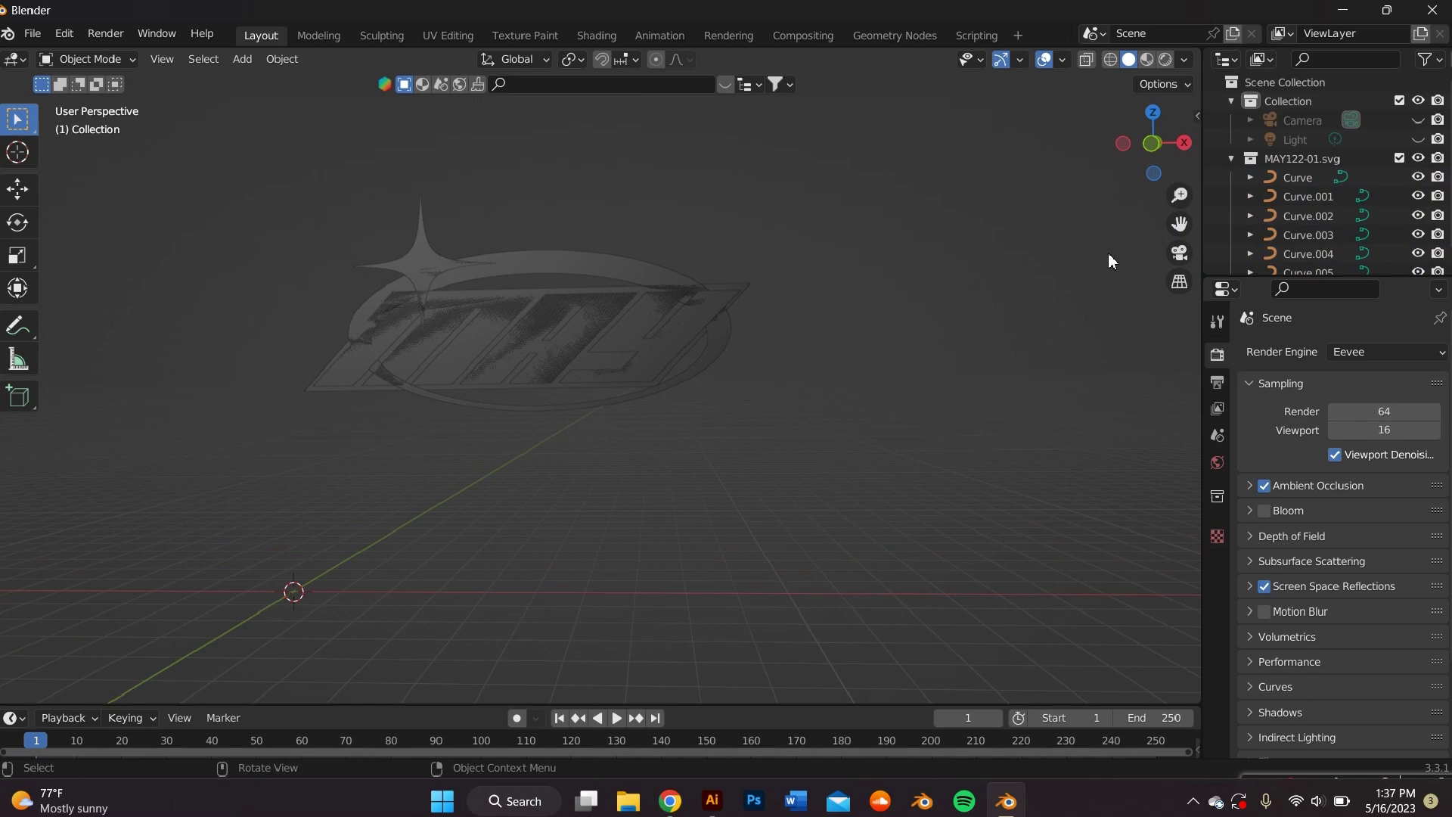
pyautogui.scroll(3, 984, 250)
pyautogui.scroll(-4, 622, 217)
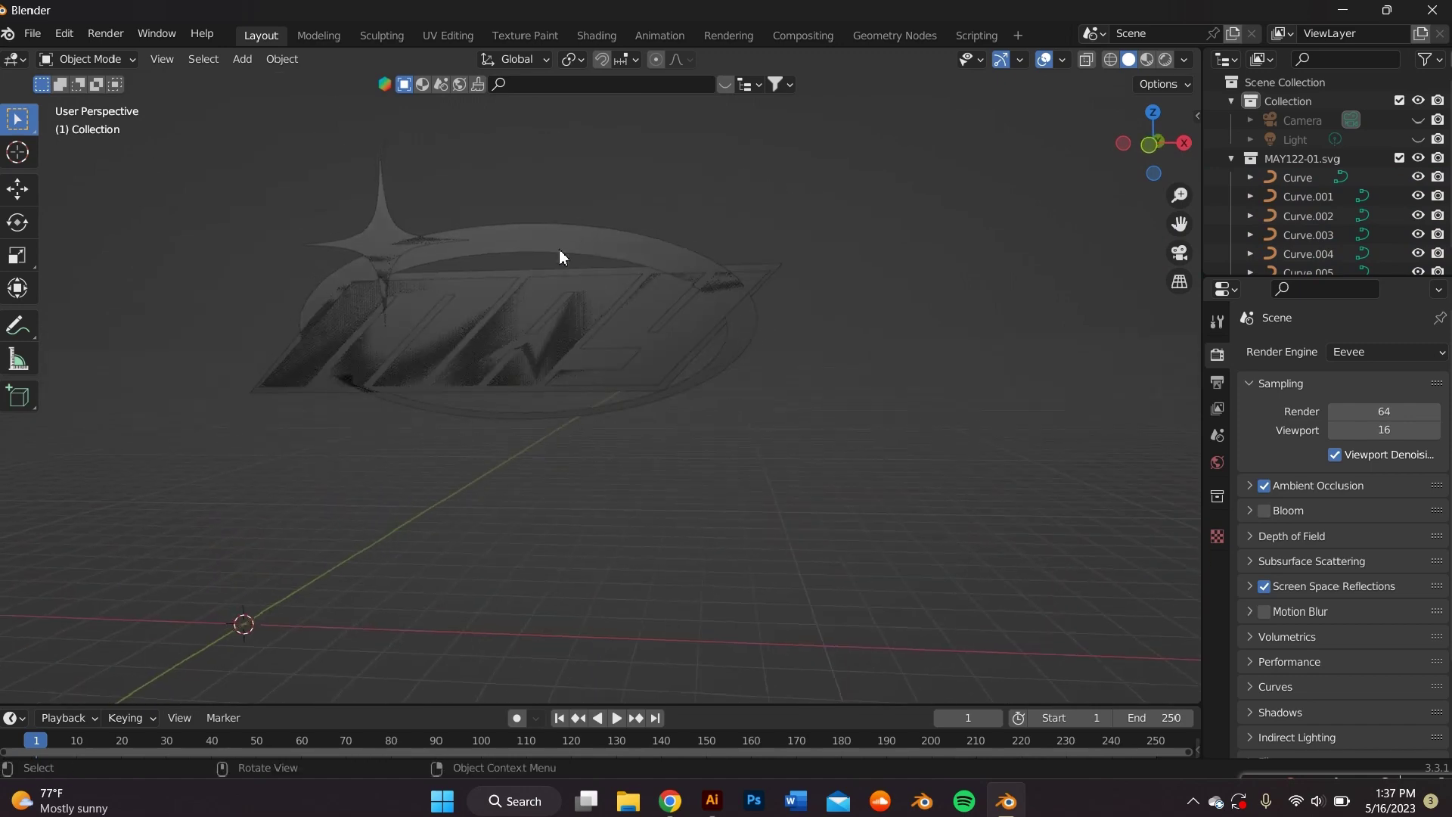
pyautogui.moveTo(537, 260); pyautogui.dragTo(563, 249, button='middle')
pyautogui.click(560, 248)
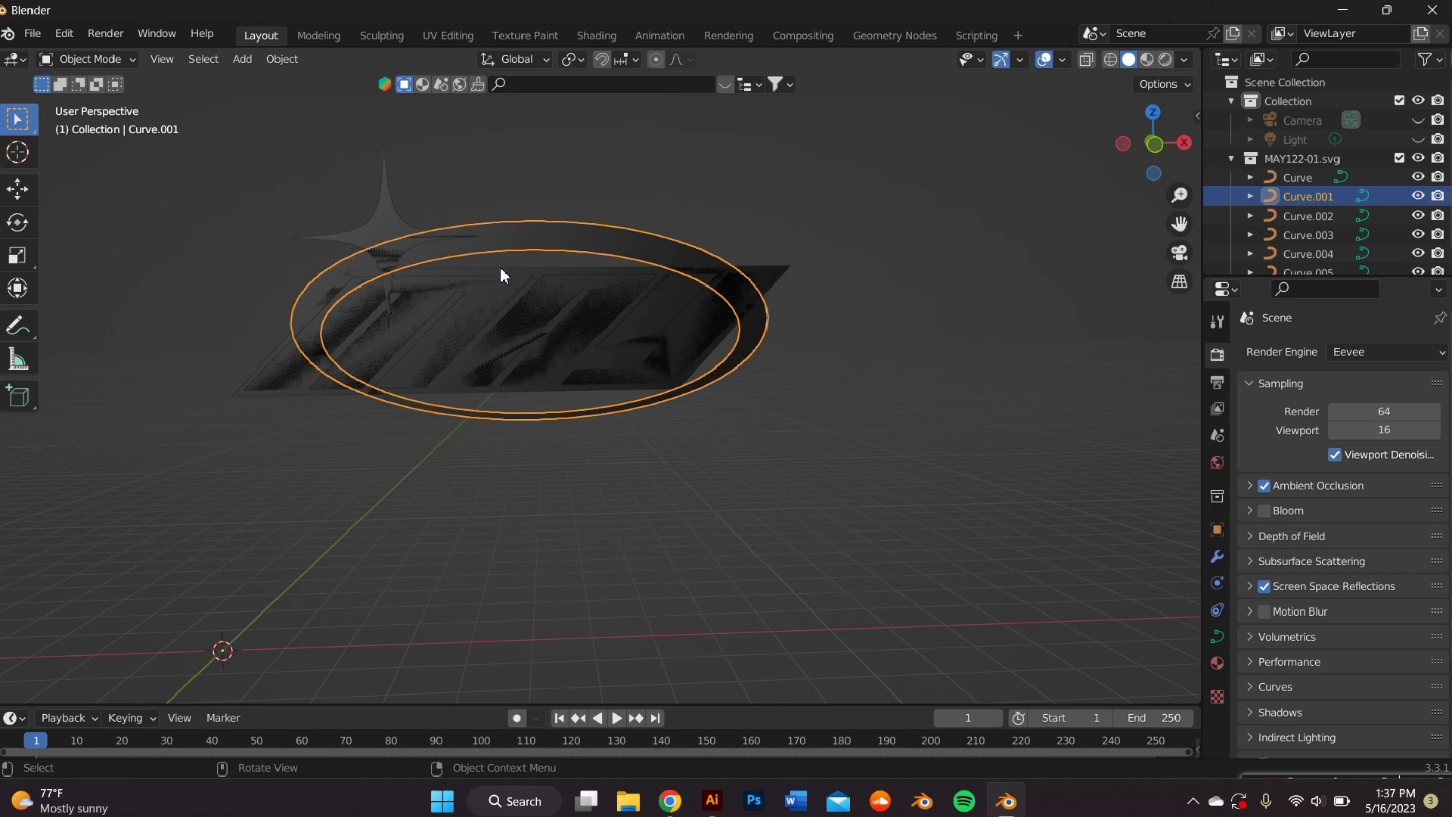
pyautogui.click(546, 309)
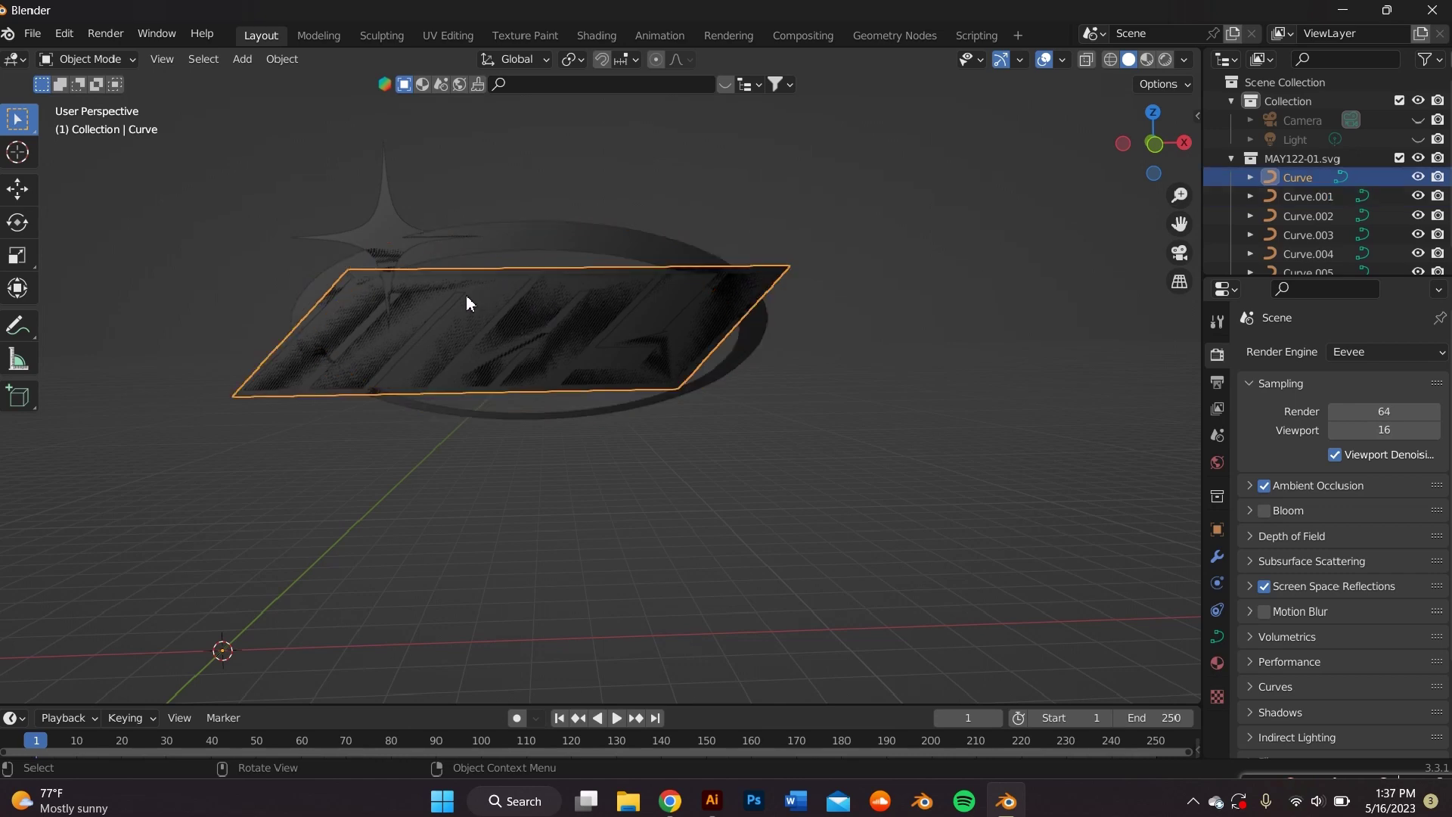
pyautogui.click(498, 304)
pyautogui.keyDown('shift'); pyautogui.click(571, 307); pyautogui.keyUp('shift')
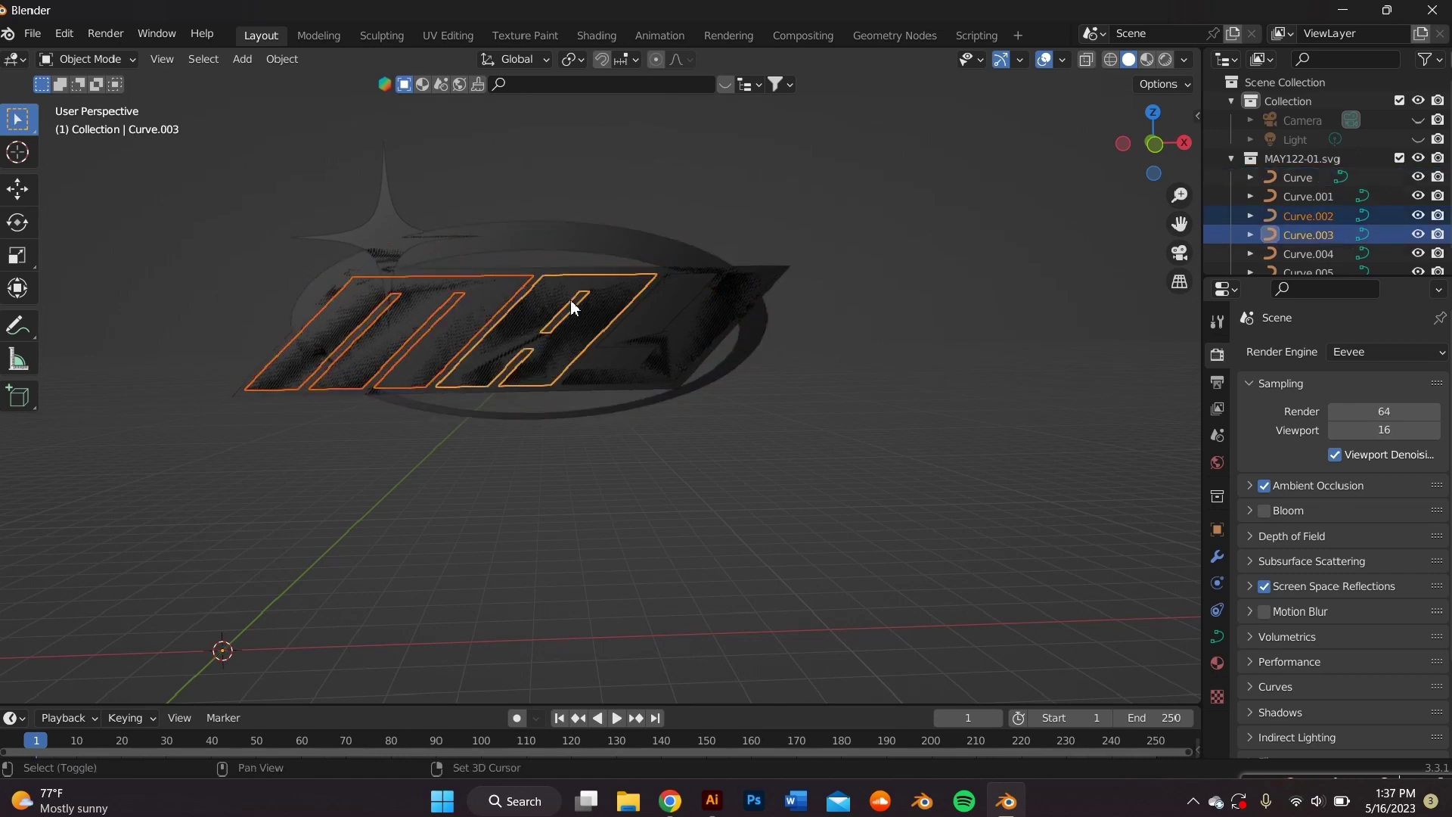
pyautogui.keyDown('shift'); pyautogui.click(669, 305); pyautogui.keyUp('shift')
pyautogui.rightClick(641, 295)
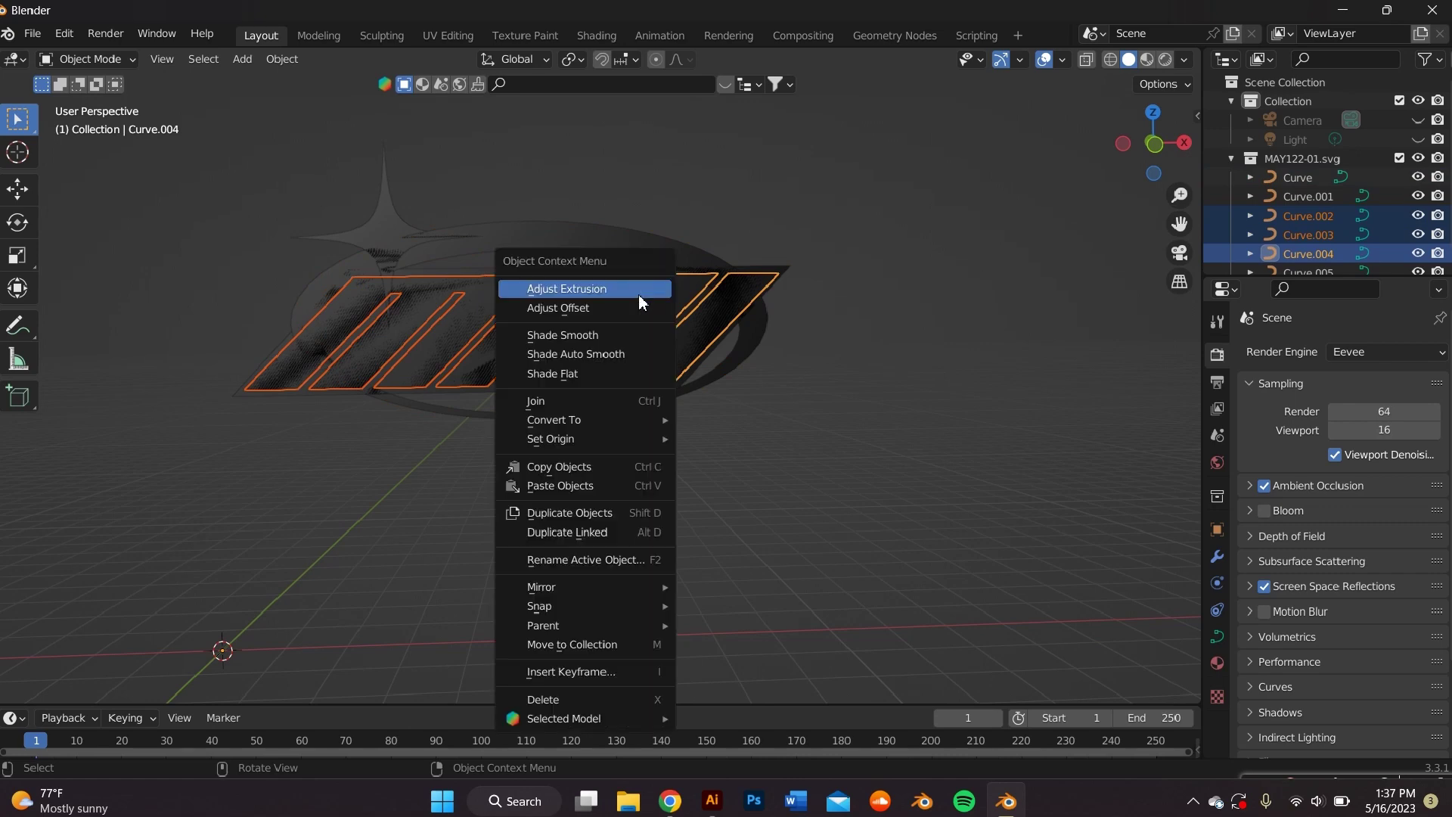
pyautogui.click(603, 404)
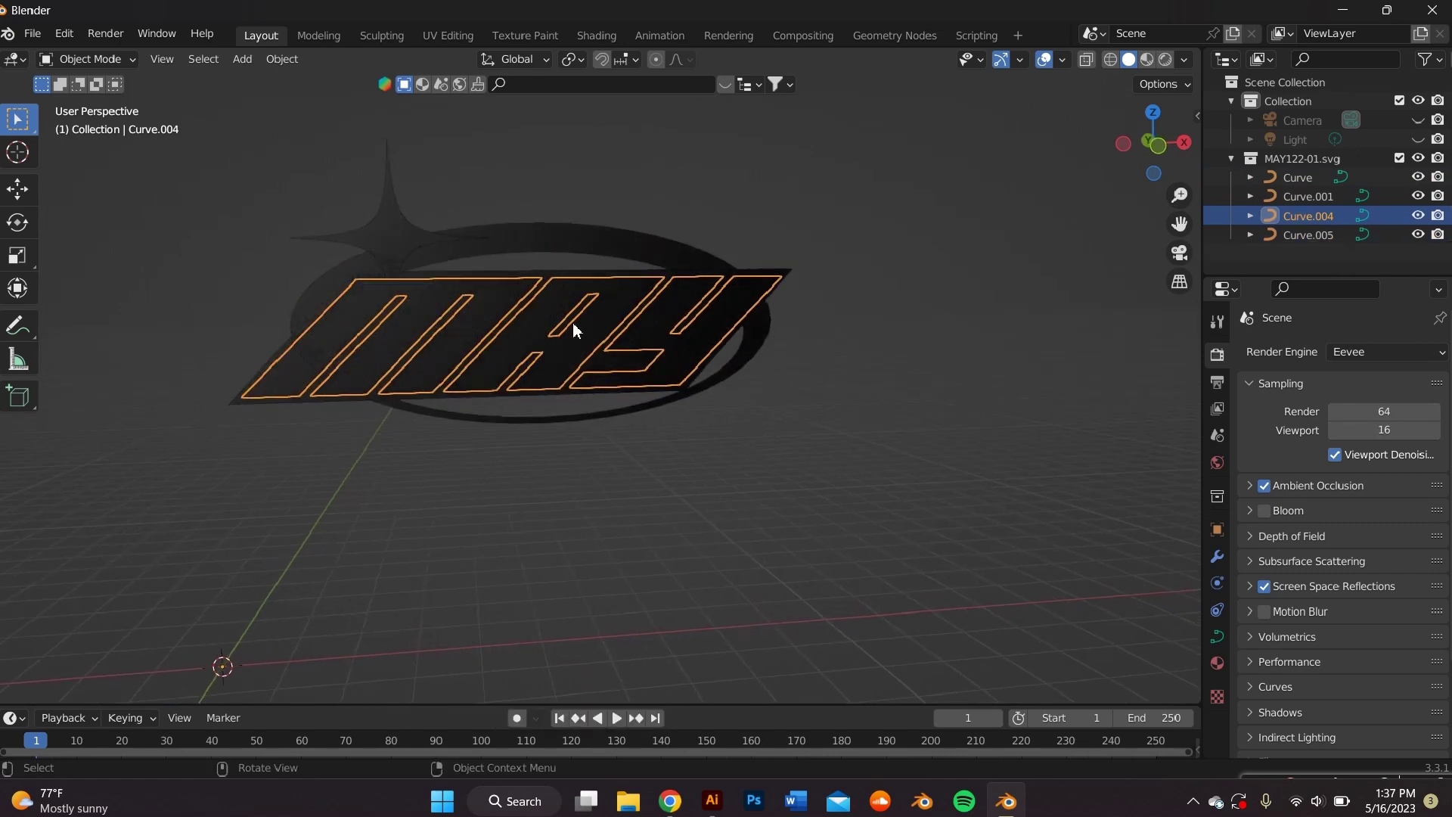
# Step: Open the elliptical ring's curve geometry settings and set its extrusion to 0.01 m
pyautogui.click(519, 318)
pyautogui.moveTo(518, 317); pyautogui.dragTo(710, 383, button='middle')
pyautogui.click(779, 434)
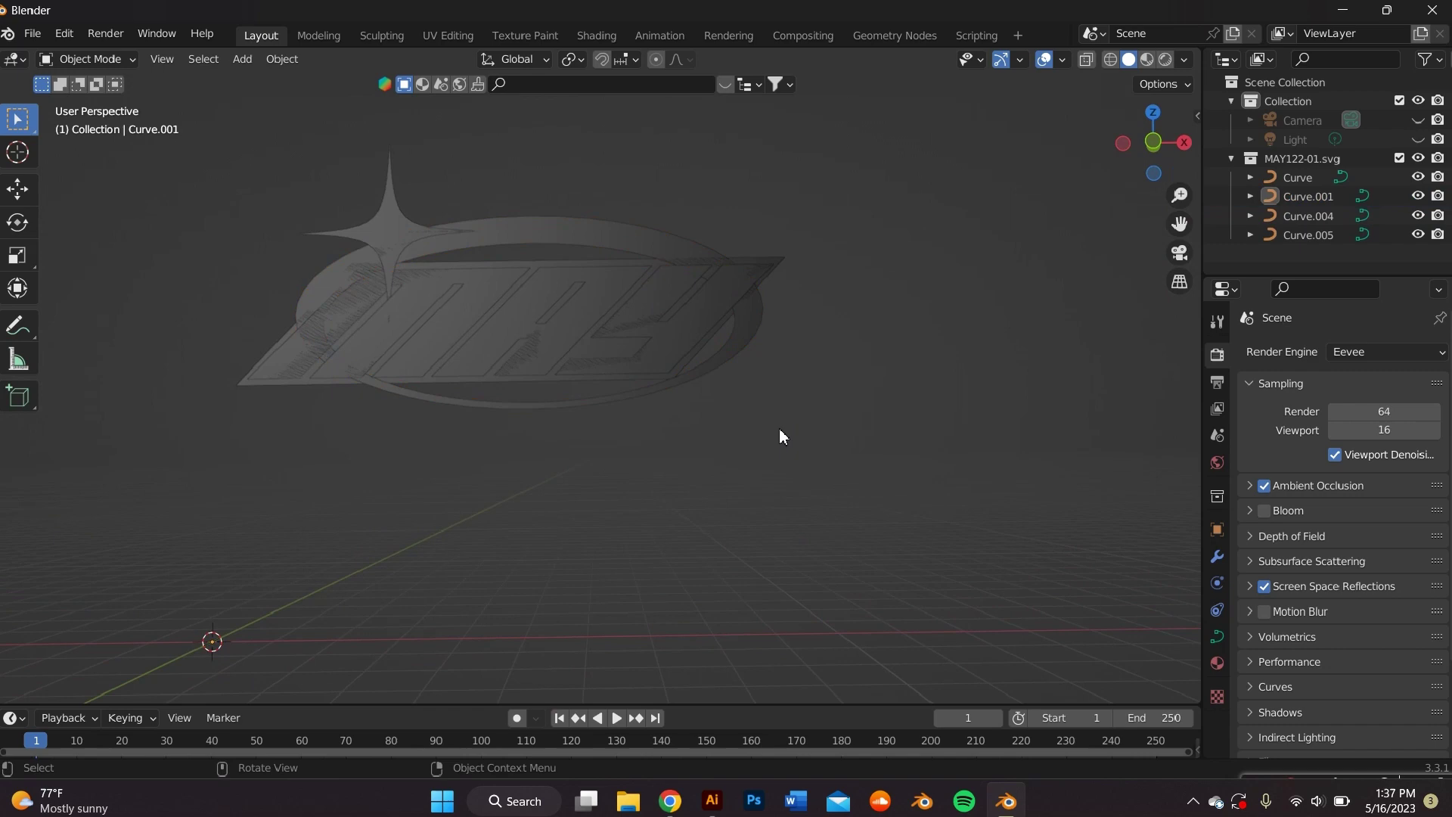
pyautogui.moveTo(779, 434); pyautogui.dragTo(808, 458, button='middle')
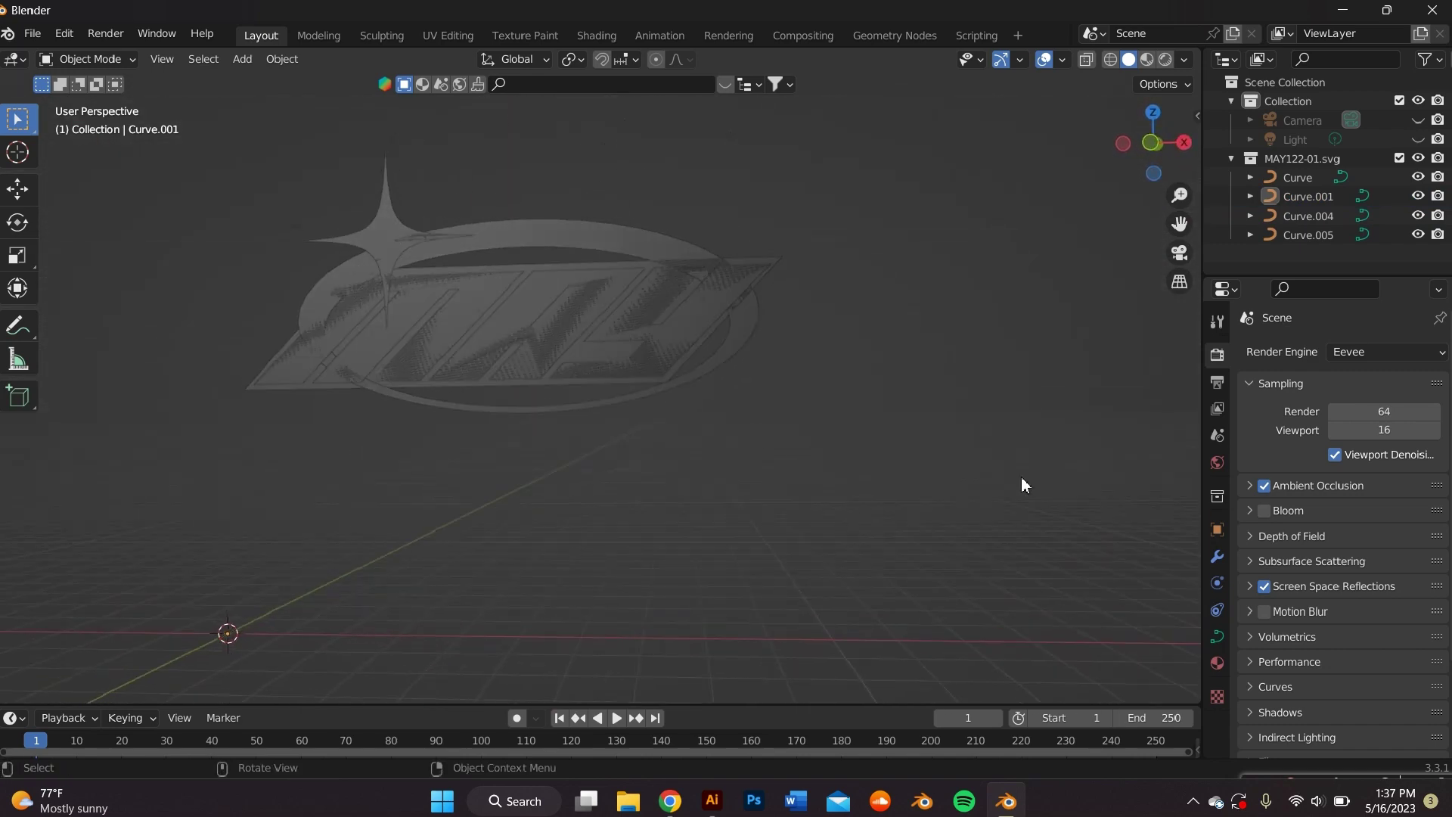
pyautogui.click(1217, 637)
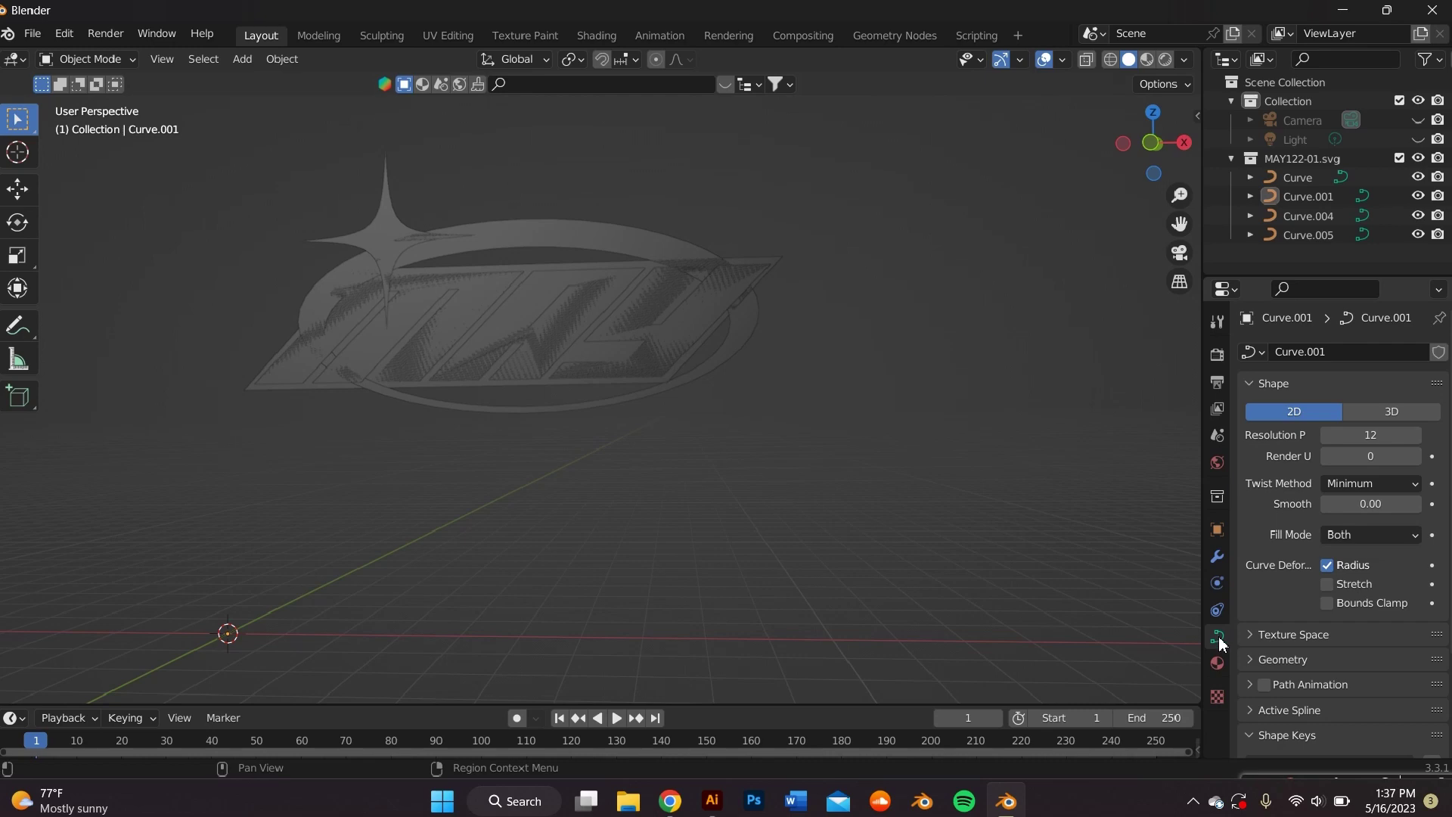
pyautogui.scroll(-4, 1317, 554)
pyautogui.scroll(-5, 1313, 542)
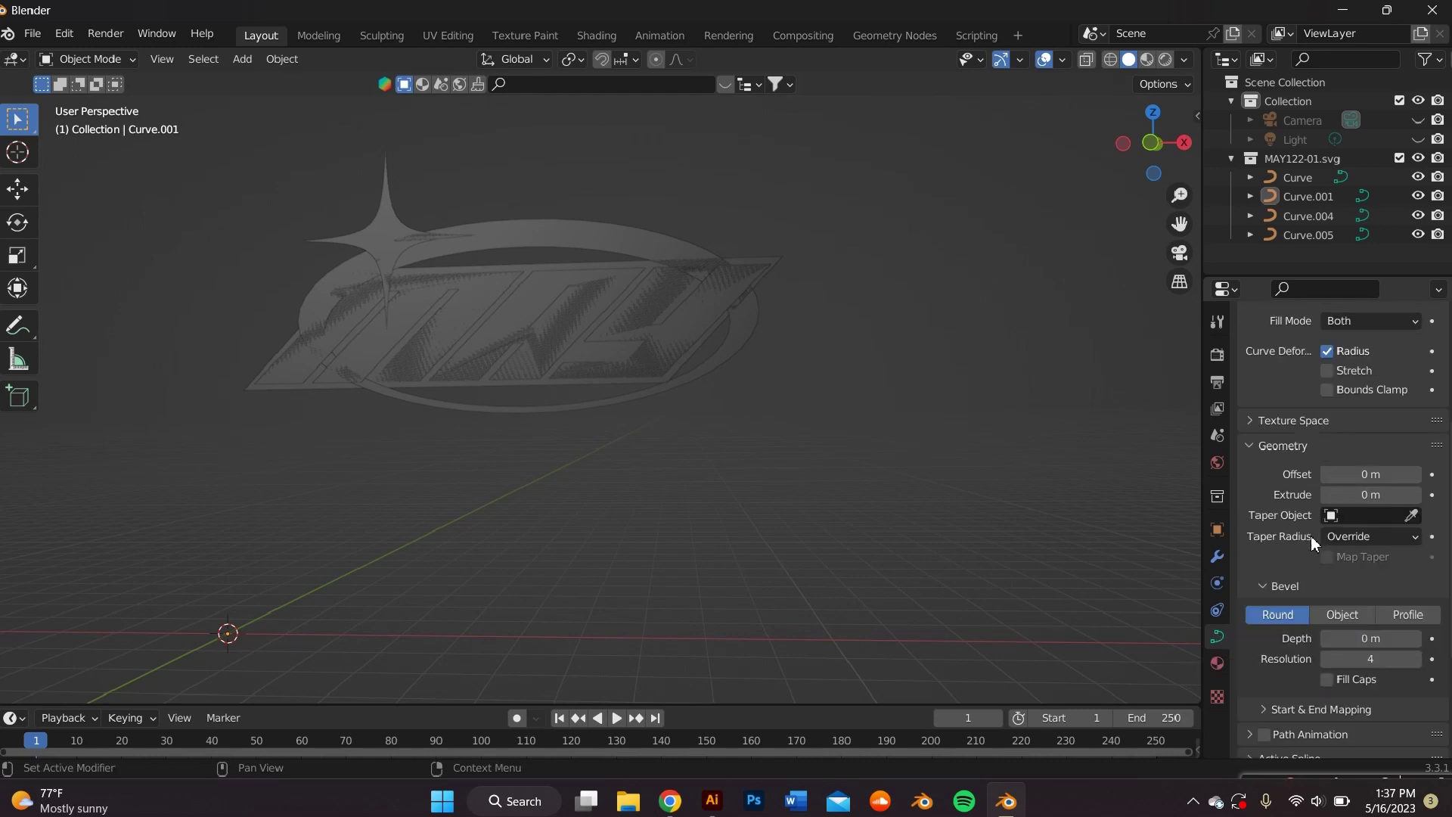
pyautogui.moveTo(597, 376); pyautogui.dragTo(636, 378, button='middle')
pyautogui.click(613, 266)
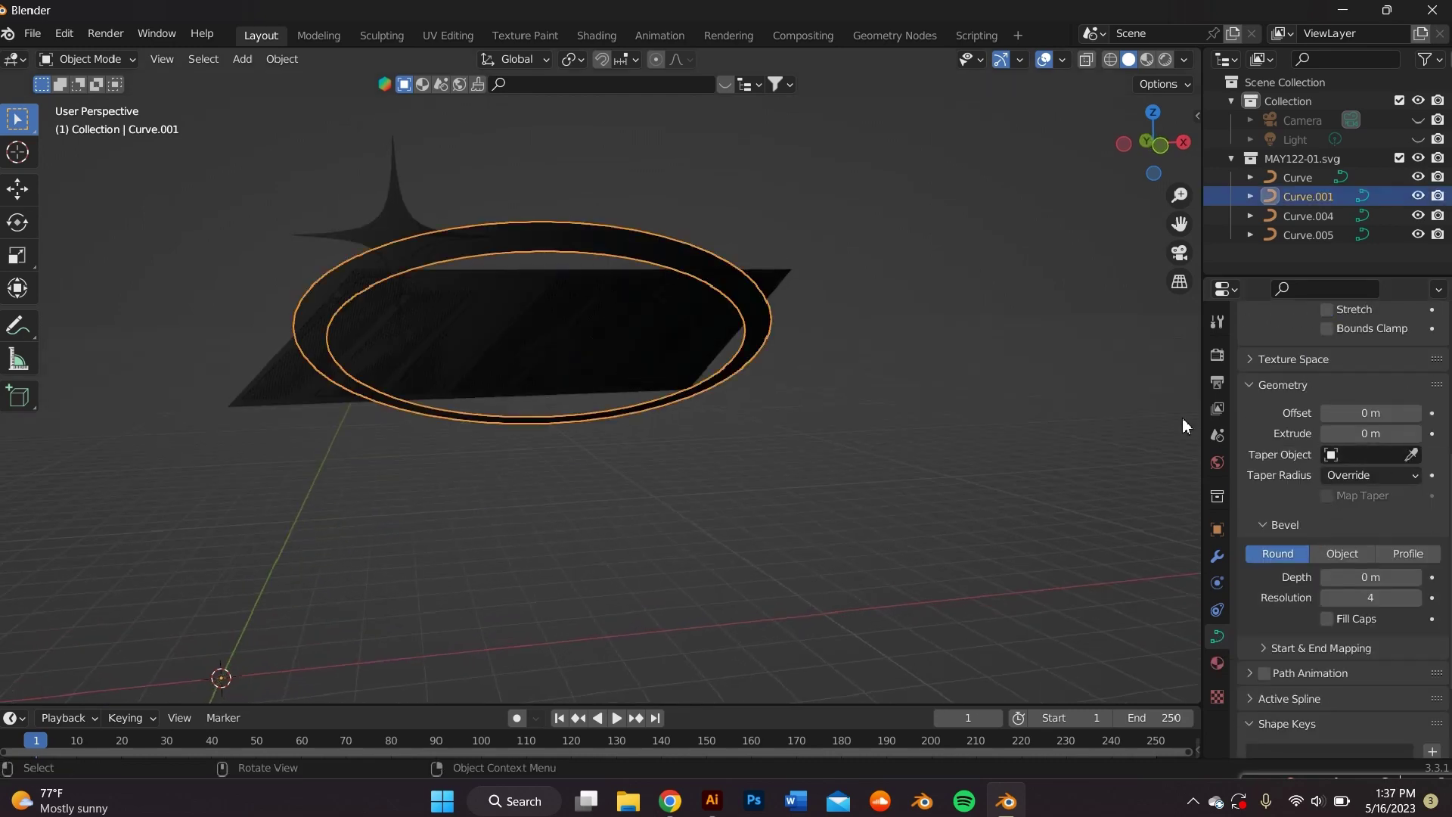
pyautogui.click(1415, 433)
pyautogui.moveTo(752, 411); pyautogui.dragTo(742, 317, button='middle')
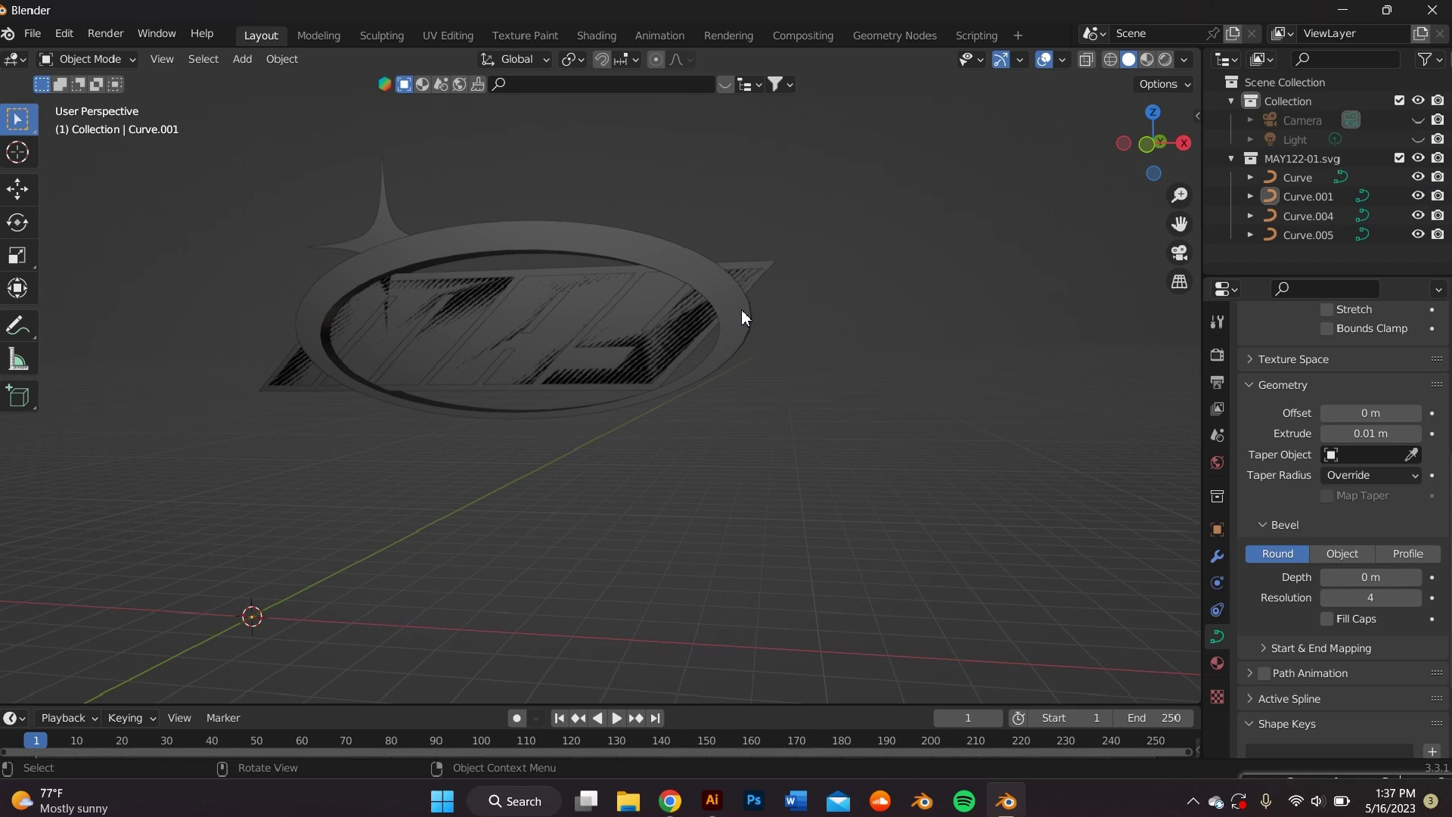
# Step: Set the elliptical ring's extrusion to 0.004 m
pyautogui.click(742, 325)
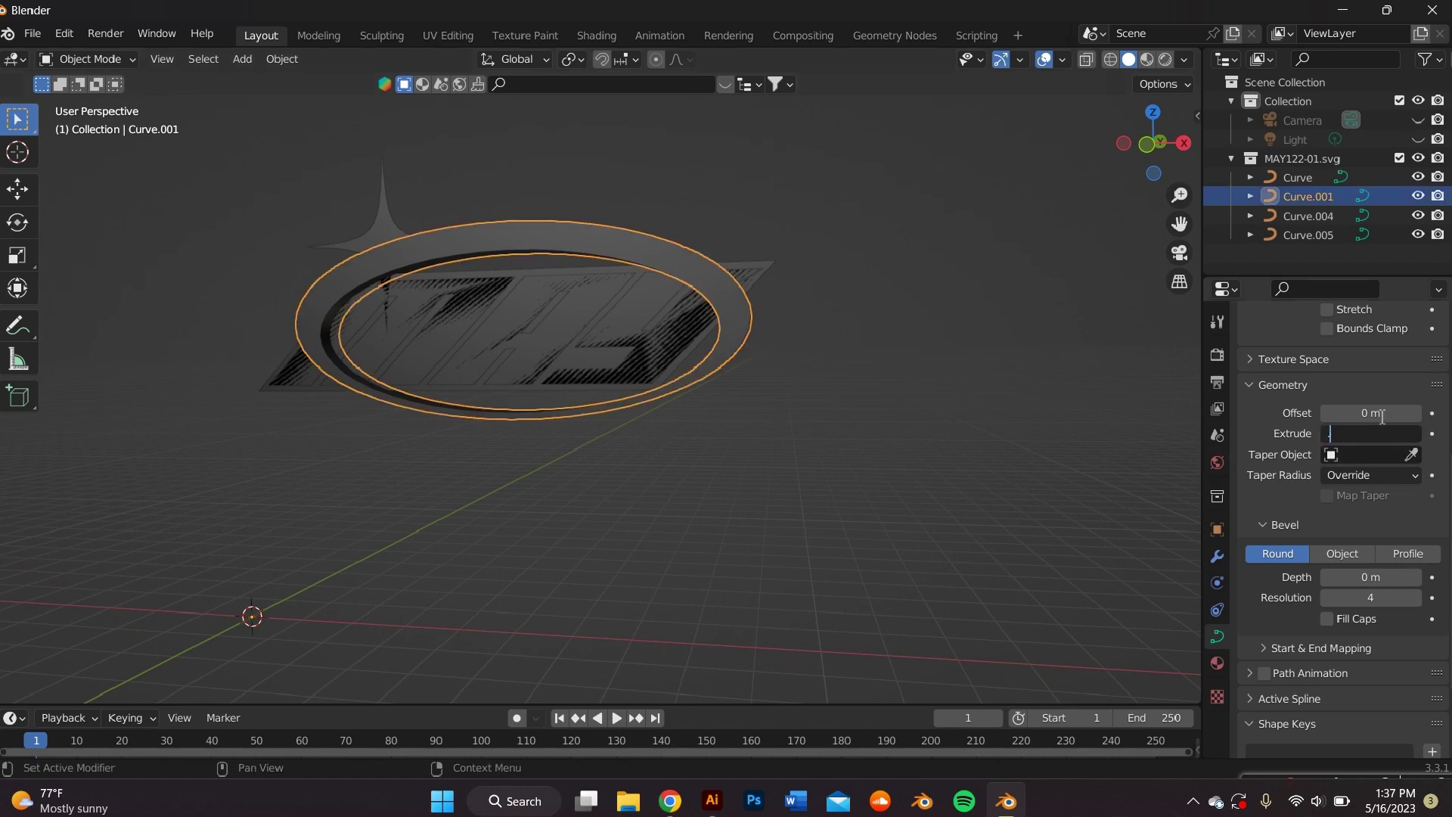
pyautogui.press('Return')
pyautogui.moveTo(649, 397); pyautogui.dragTo(1006, 333, button='middle')
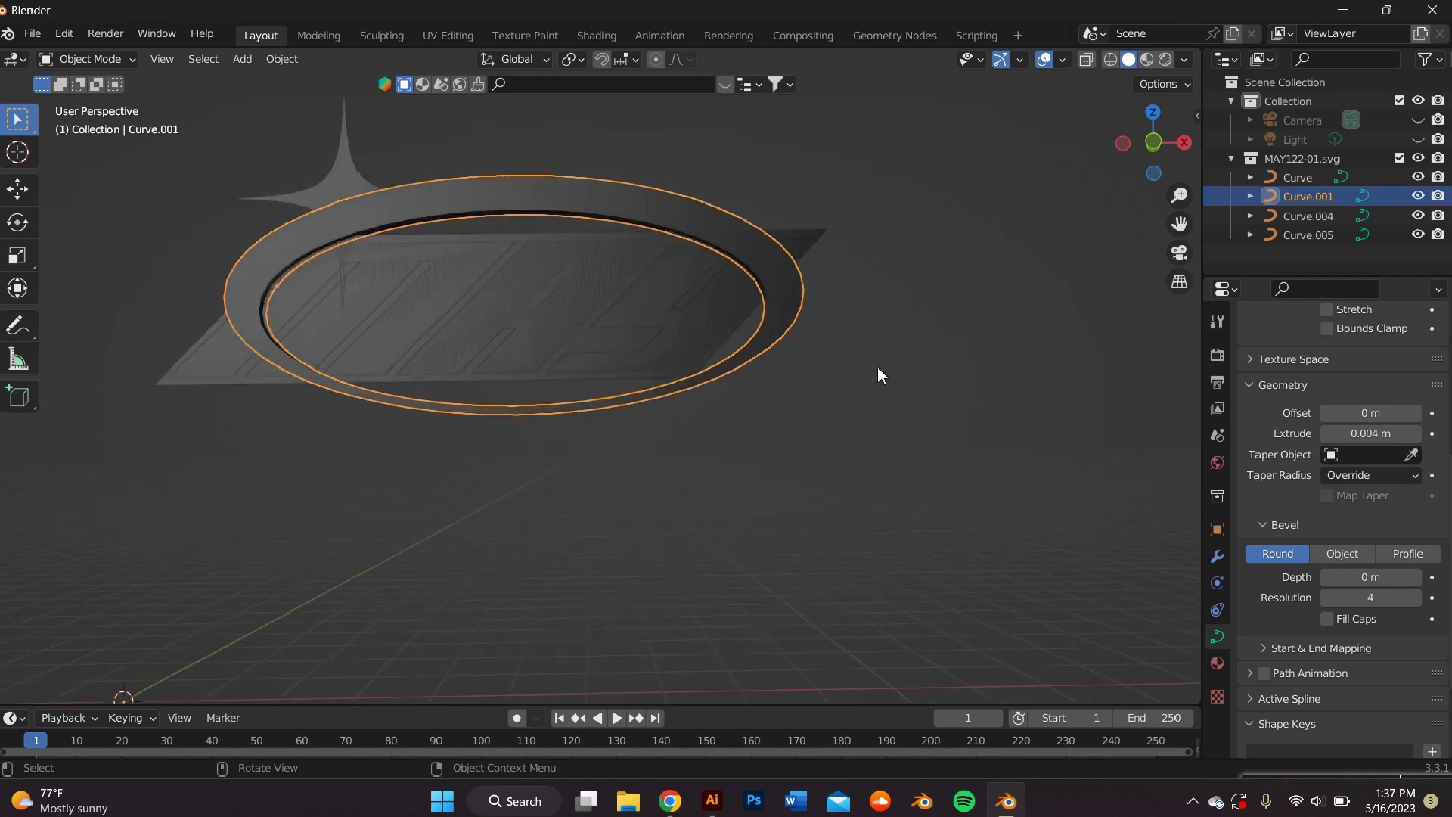
# Step: Select all the logo curves, set each one's origin to its own geometry, and clear the selection
pyautogui.moveTo(878, 376); pyautogui.dragTo(503, 412, button='middle')
pyautogui.click(503, 412)
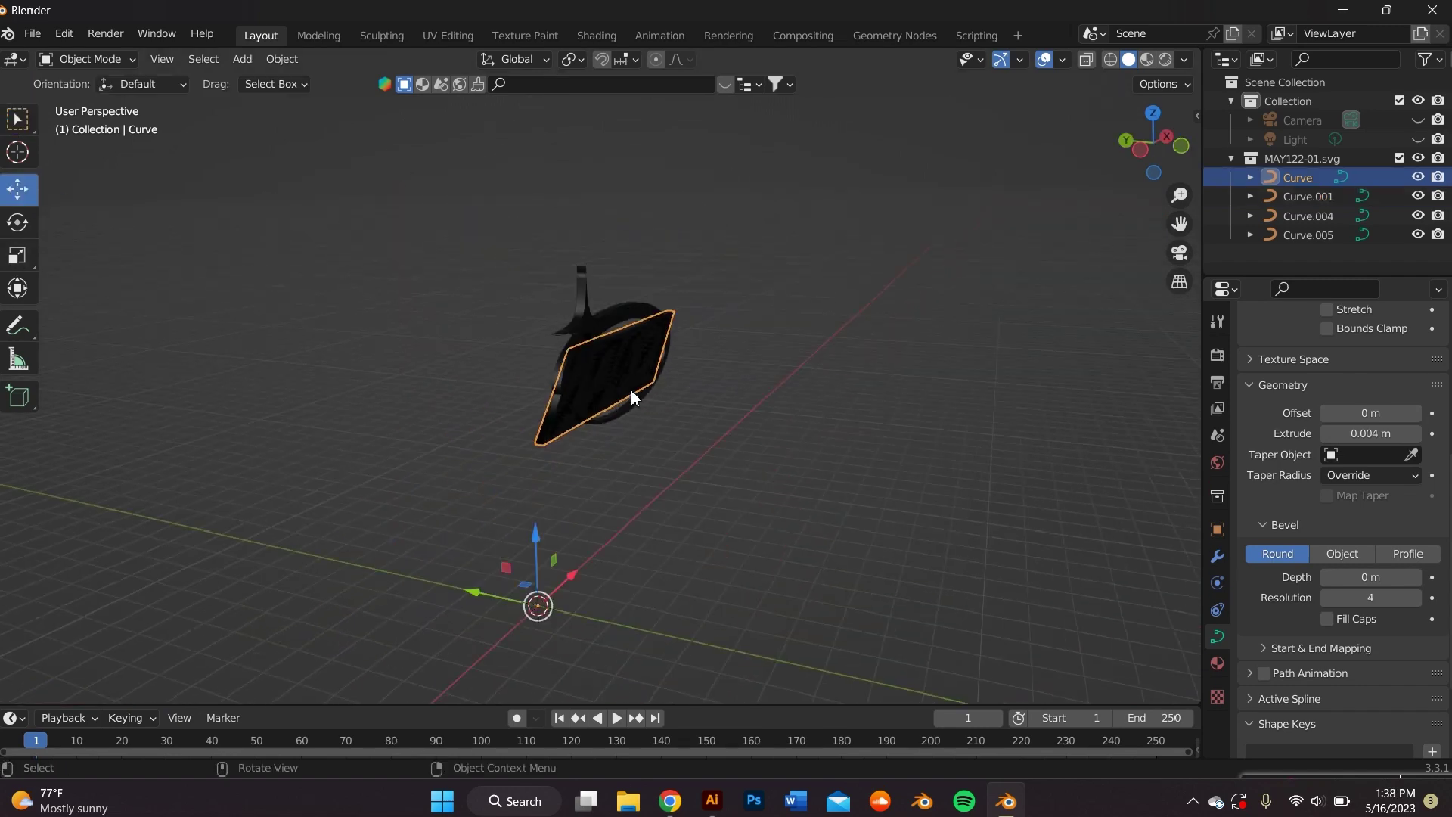
pyautogui.scroll(-1, 533, 574)
pyautogui.moveTo(804, 502); pyautogui.dragTo(652, 443, button='middle')
pyautogui.moveTo(727, 426); pyautogui.dragTo(467, 279)
pyautogui.rightClick(469, 286)
pyautogui.moveTo(558, 376)
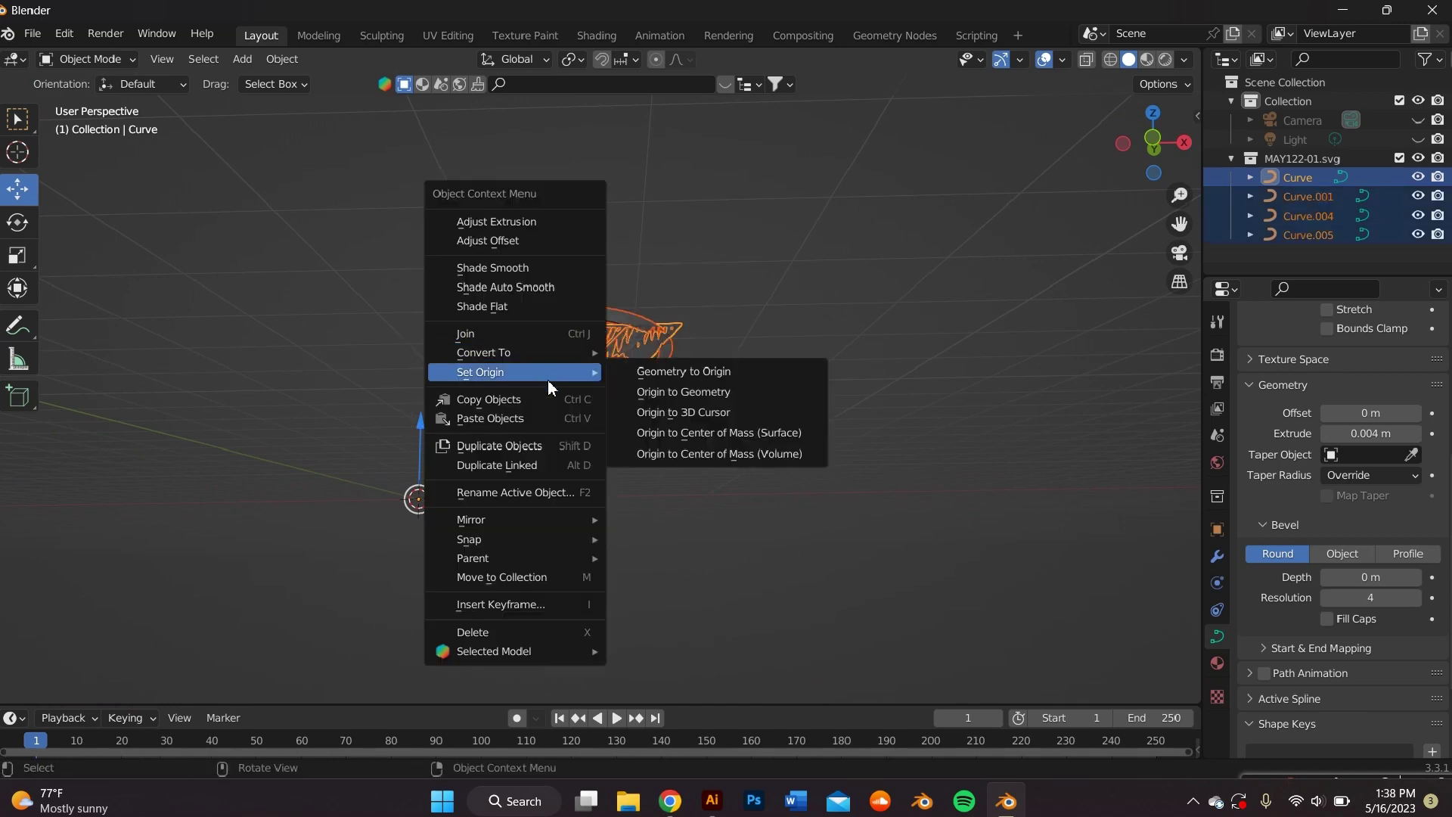
pyautogui.click(737, 393)
pyautogui.scroll(4, 620, 379)
pyautogui.click(565, 318)
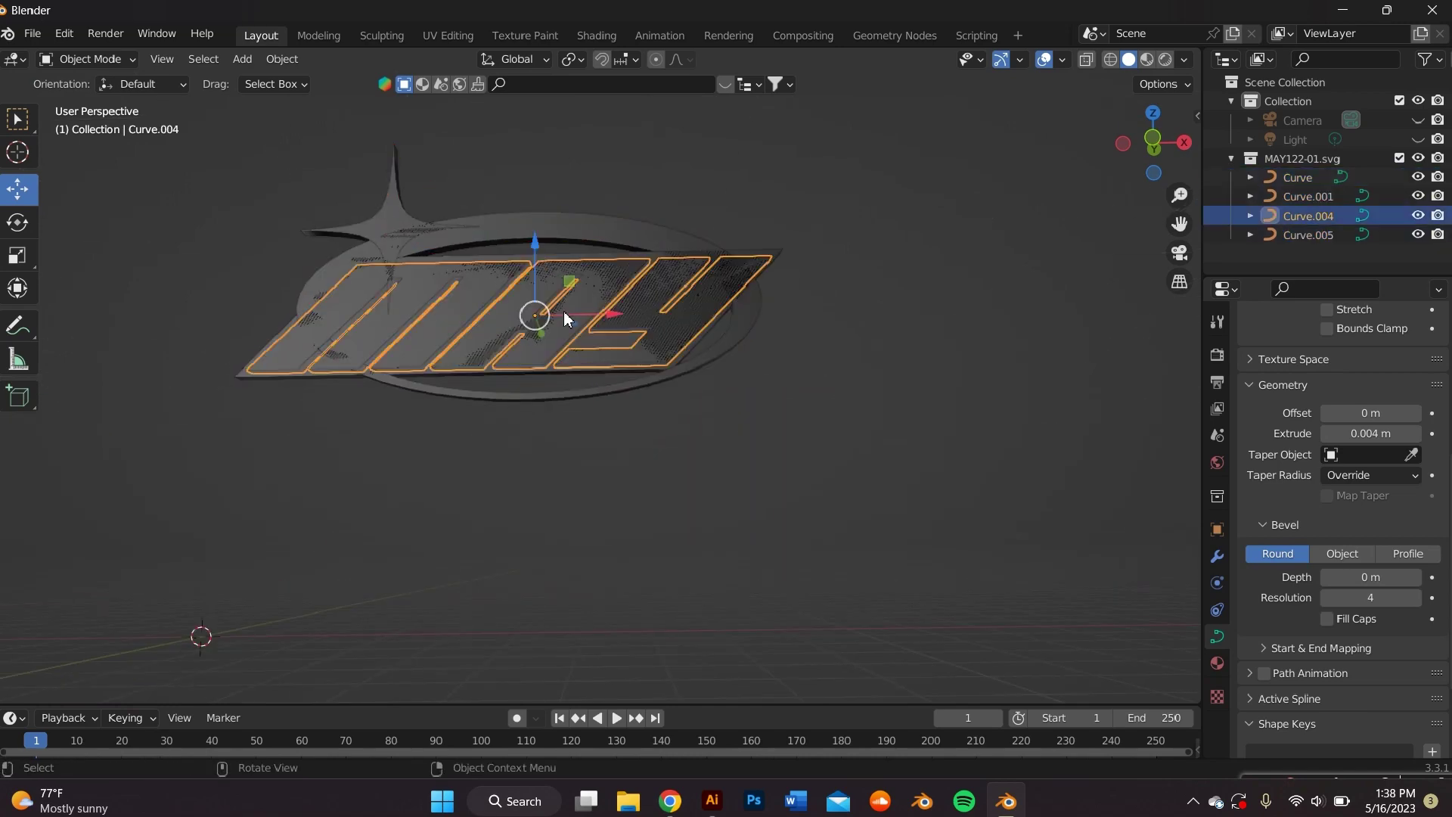
pyautogui.moveTo(593, 355); pyautogui.dragTo(803, 376, button='middle')
pyautogui.click(804, 376)
pyautogui.scroll(5, 905, 347)
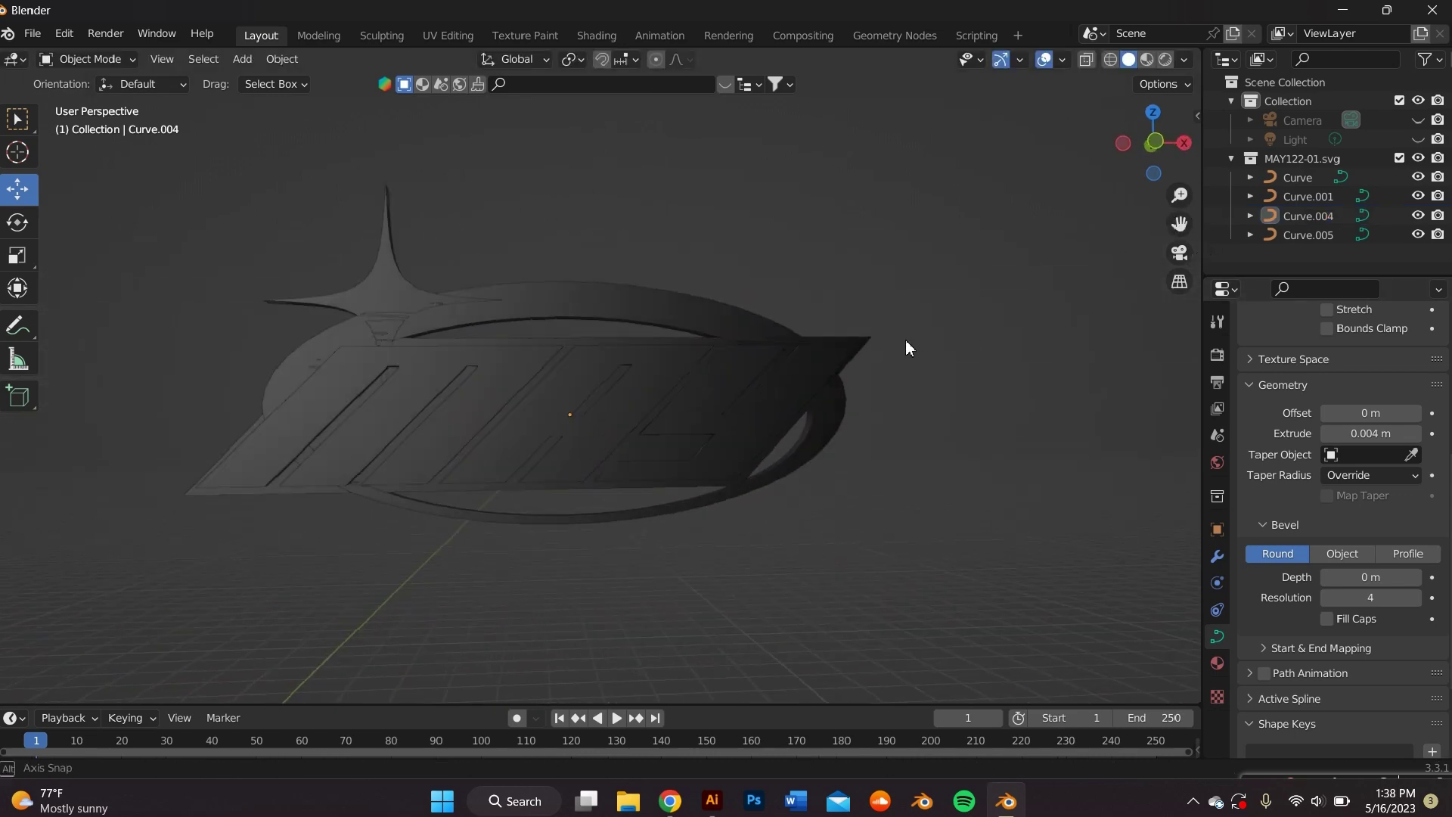
# Step: Add a mesh plane to the scene and rotate it 90° about the X axis so it stands upright
pyautogui.click(242, 59)
pyautogui.moveTo(265, 81)
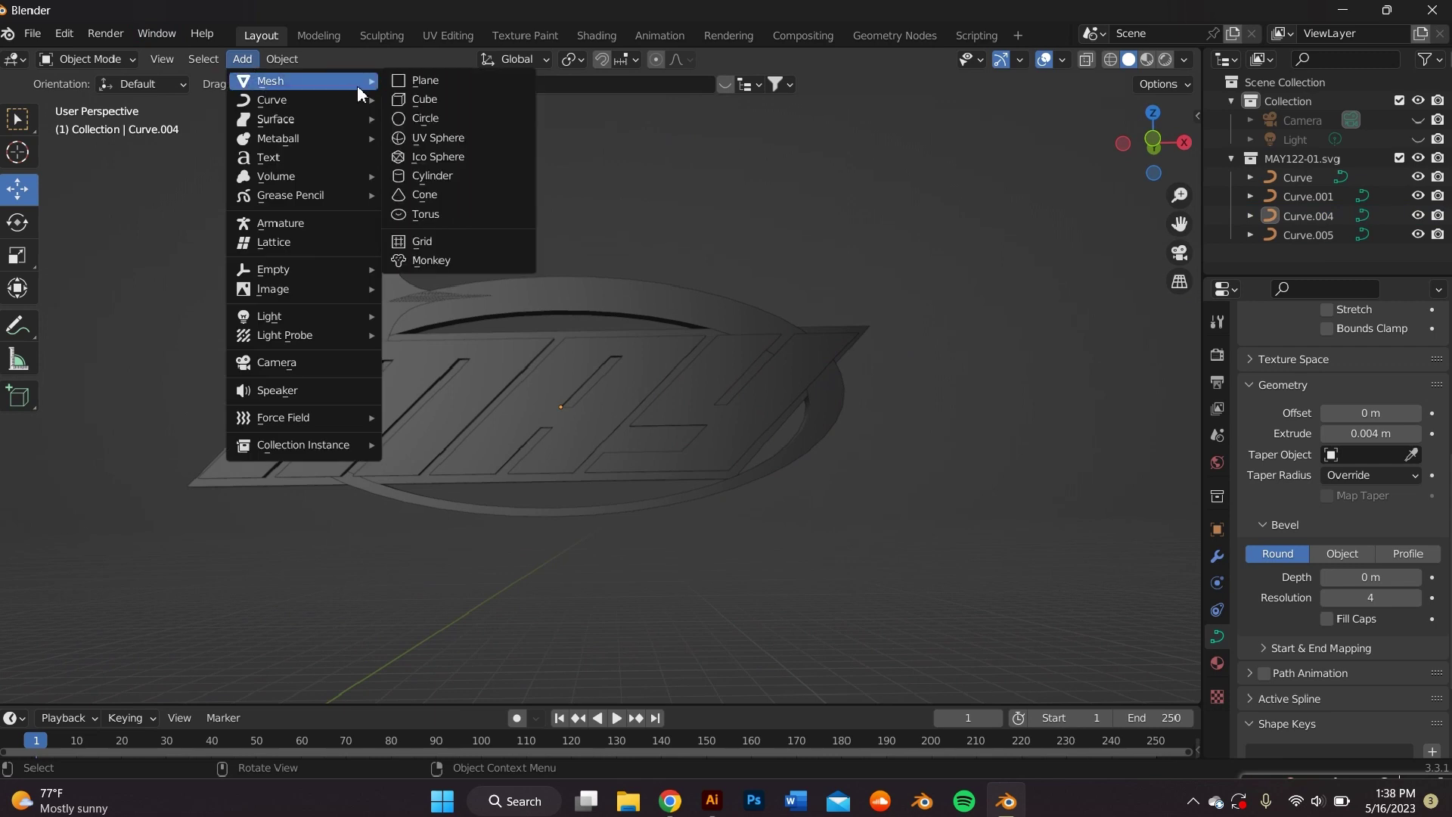
pyautogui.click(422, 81)
pyautogui.scroll(-2, 580, 426)
pyautogui.scroll(-5, 580, 426)
pyautogui.moveTo(560, 509); pyautogui.dragTo(593, 519, button='middle')
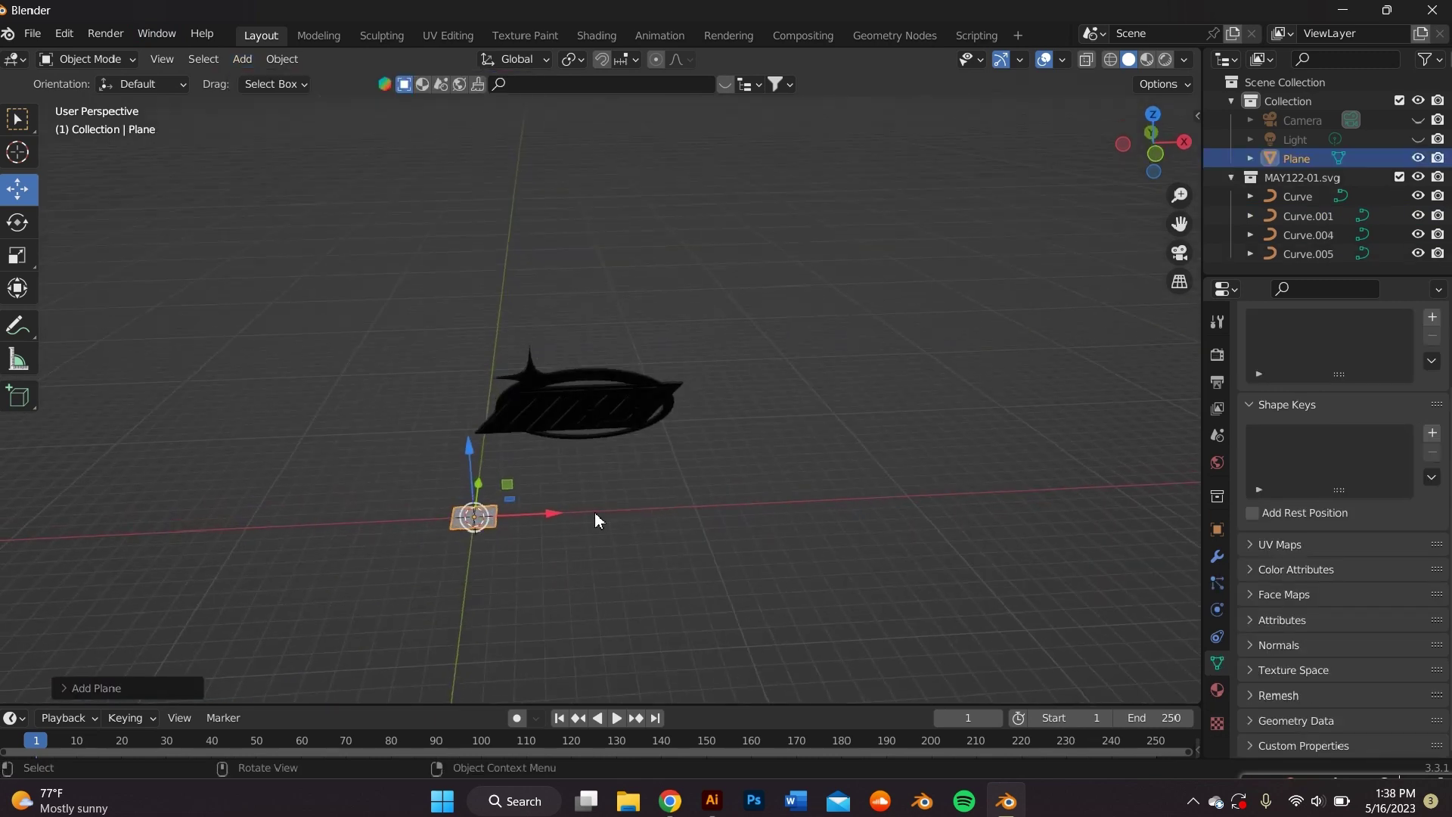
pyautogui.write('rx9')
pyautogui.press('Return')
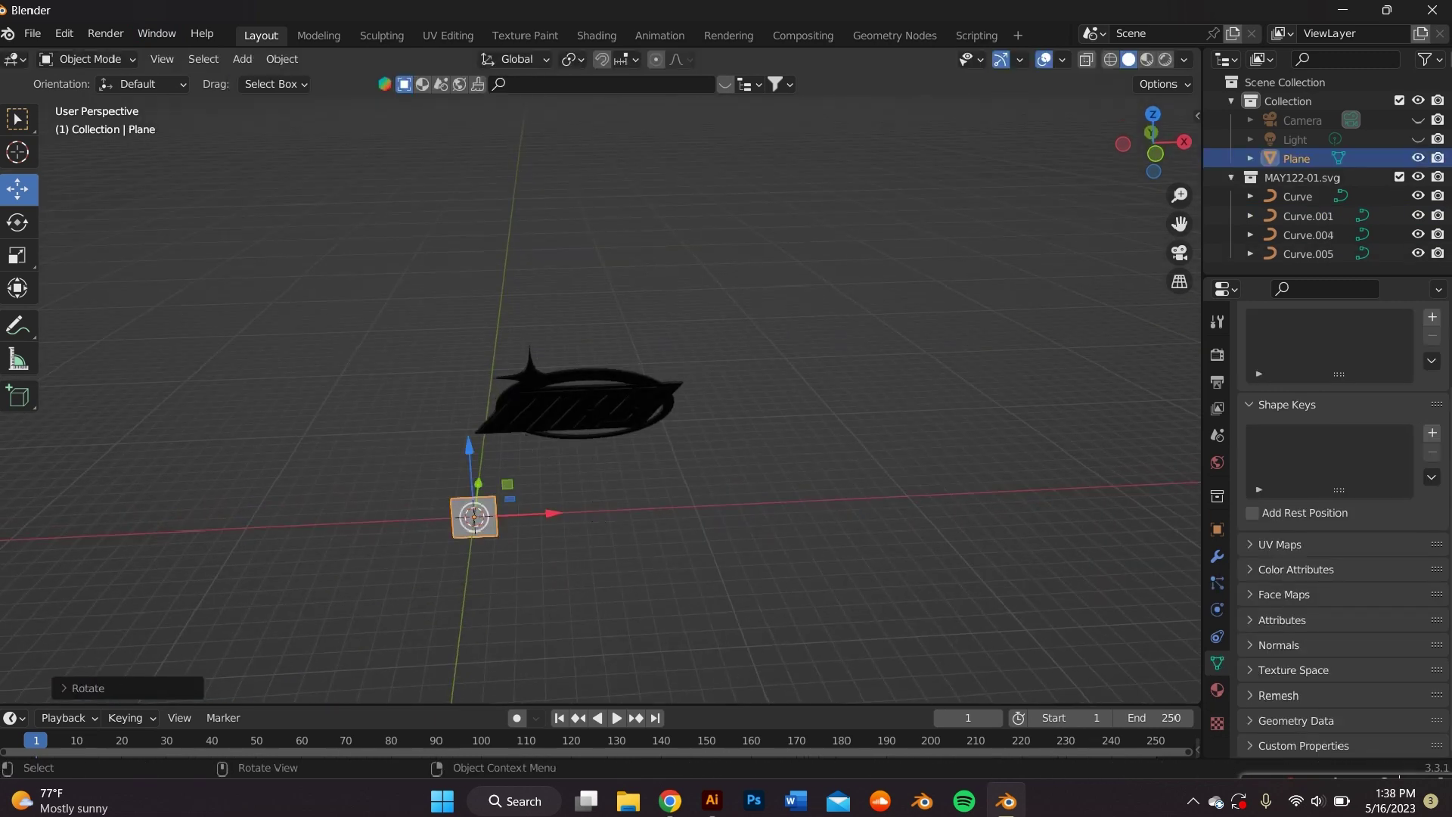
# Step: Scale the upright plane to about 10.6 times and move it behind the logo as a backdrop
pyautogui.press('s')
pyautogui.click(383, 412)
pyautogui.moveTo(383, 411); pyautogui.dragTo(505, 543, button='middle')
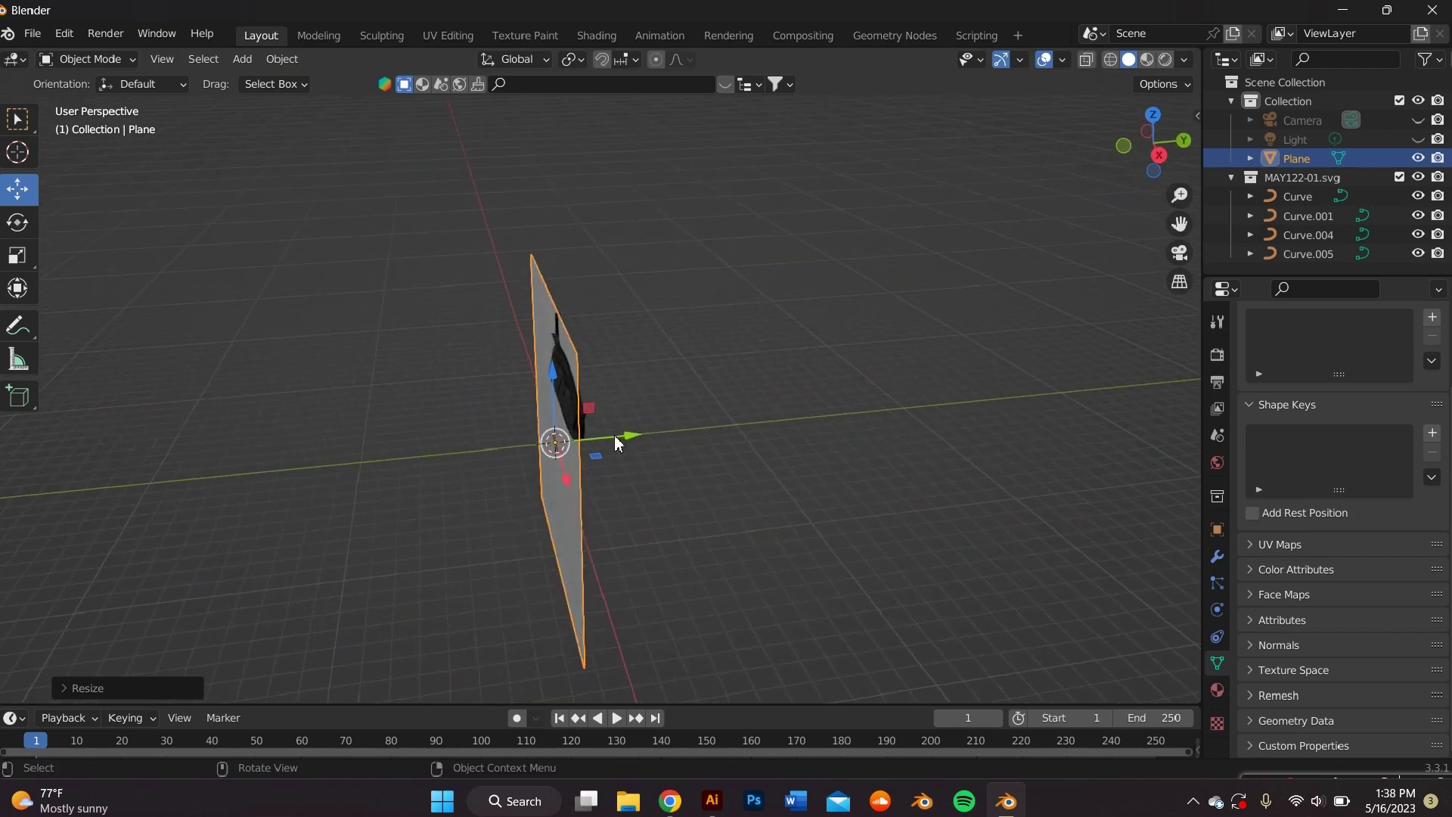
pyautogui.moveTo(615, 437); pyautogui.dragTo(650, 434)
pyautogui.moveTo(600, 458); pyautogui.dragTo(754, 371, button='middle')
pyautogui.press('g')
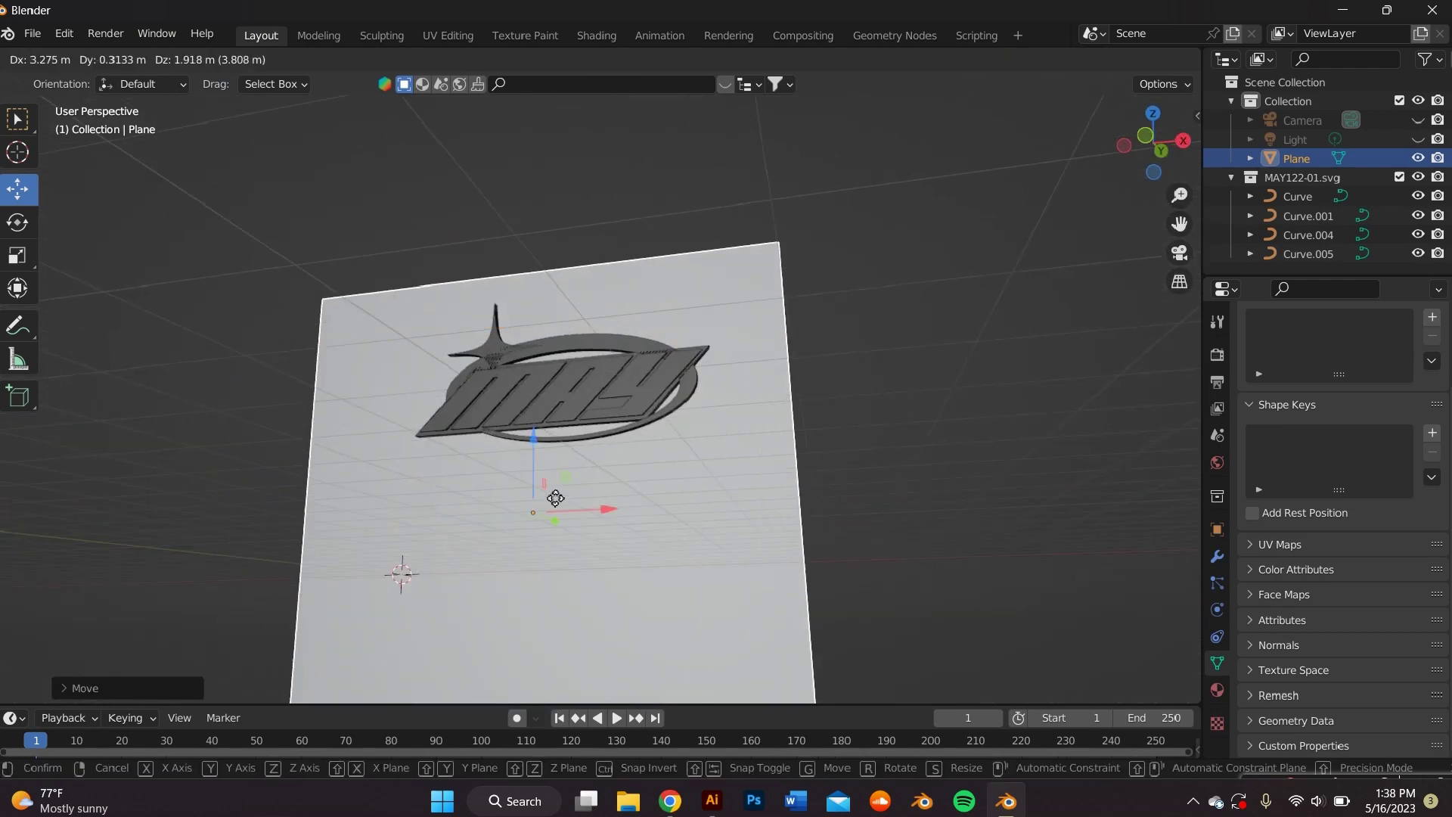
pyautogui.click(457, 478)
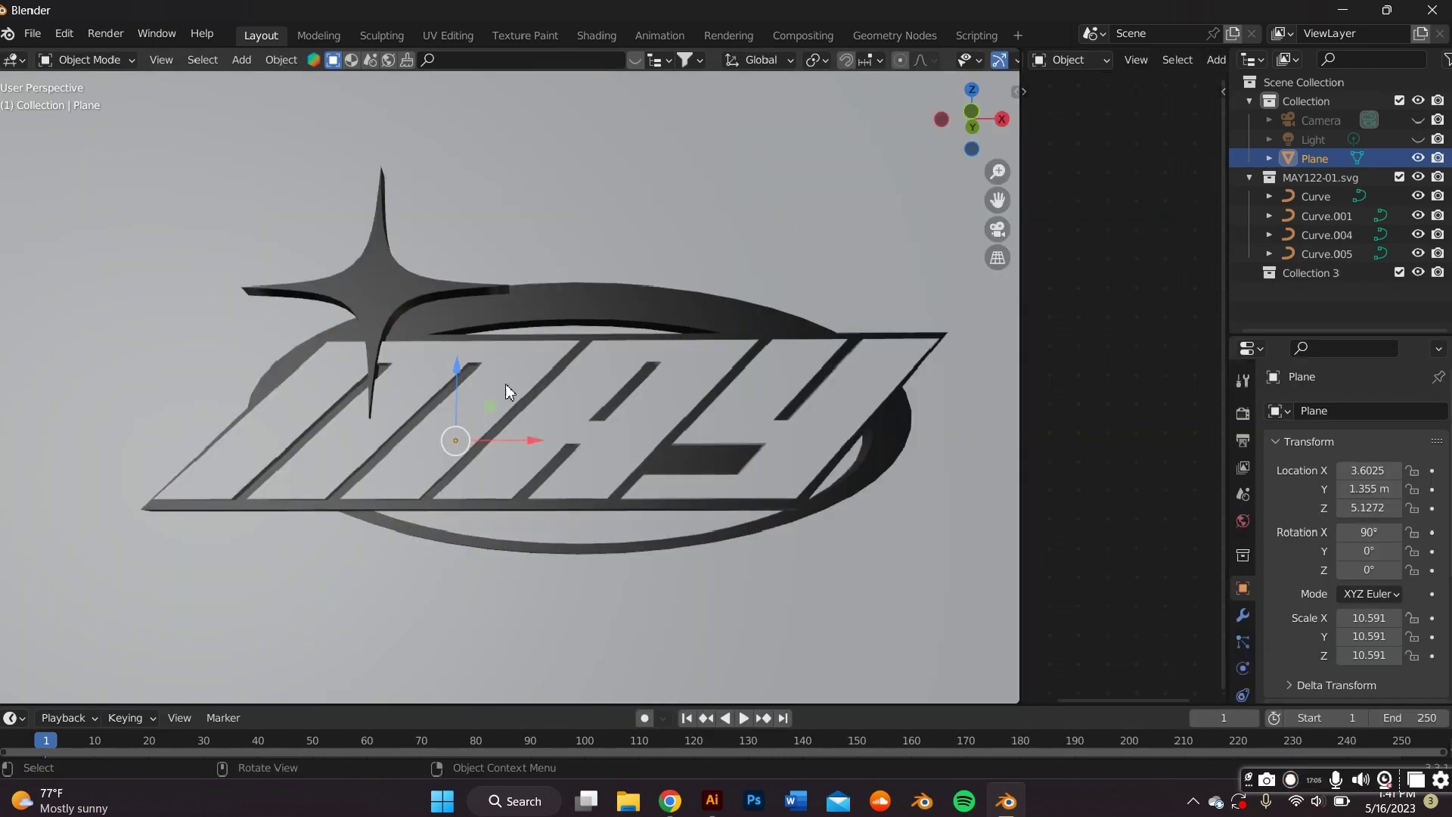
# Step: Copy the MAY lettering curve and move the copy forward along the Y axis to about -0.73 m
pyautogui.click(505, 383)
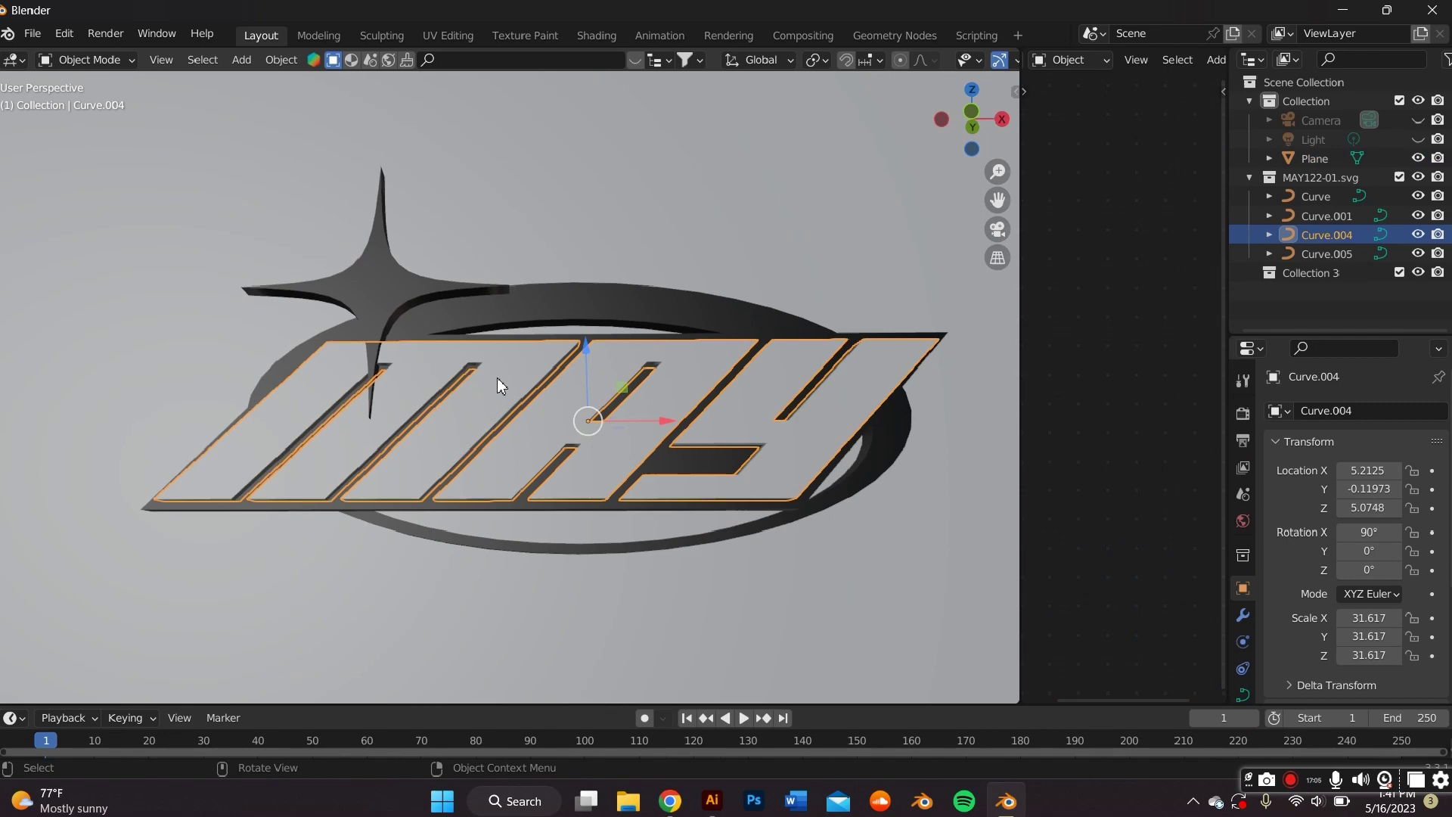
pyautogui.moveTo(497, 378); pyautogui.dragTo(692, 419, button='middle')
pyautogui.hotkey('ctrl', 'v')
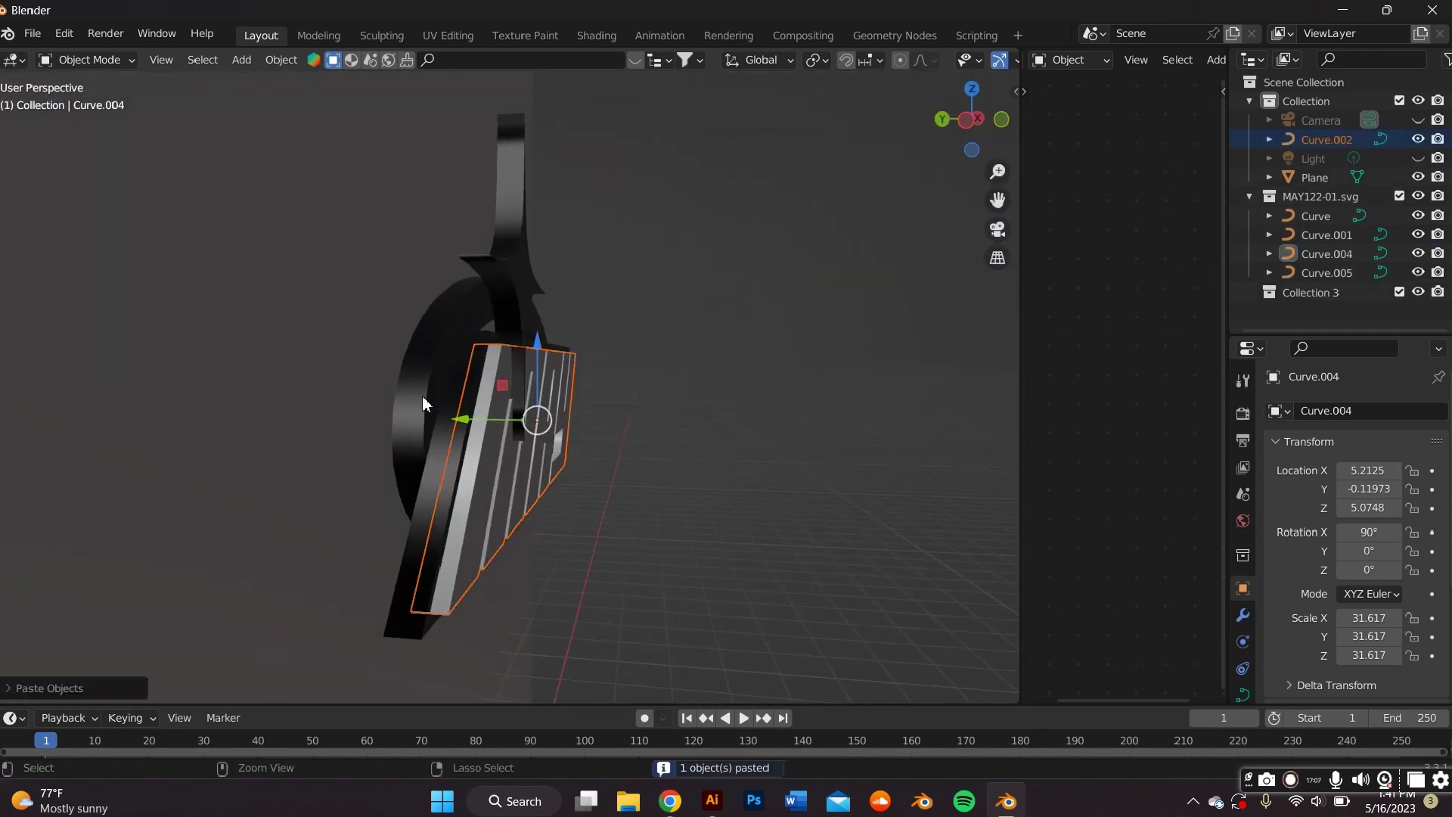
pyautogui.moveTo(479, 417); pyautogui.dragTo(572, 470)
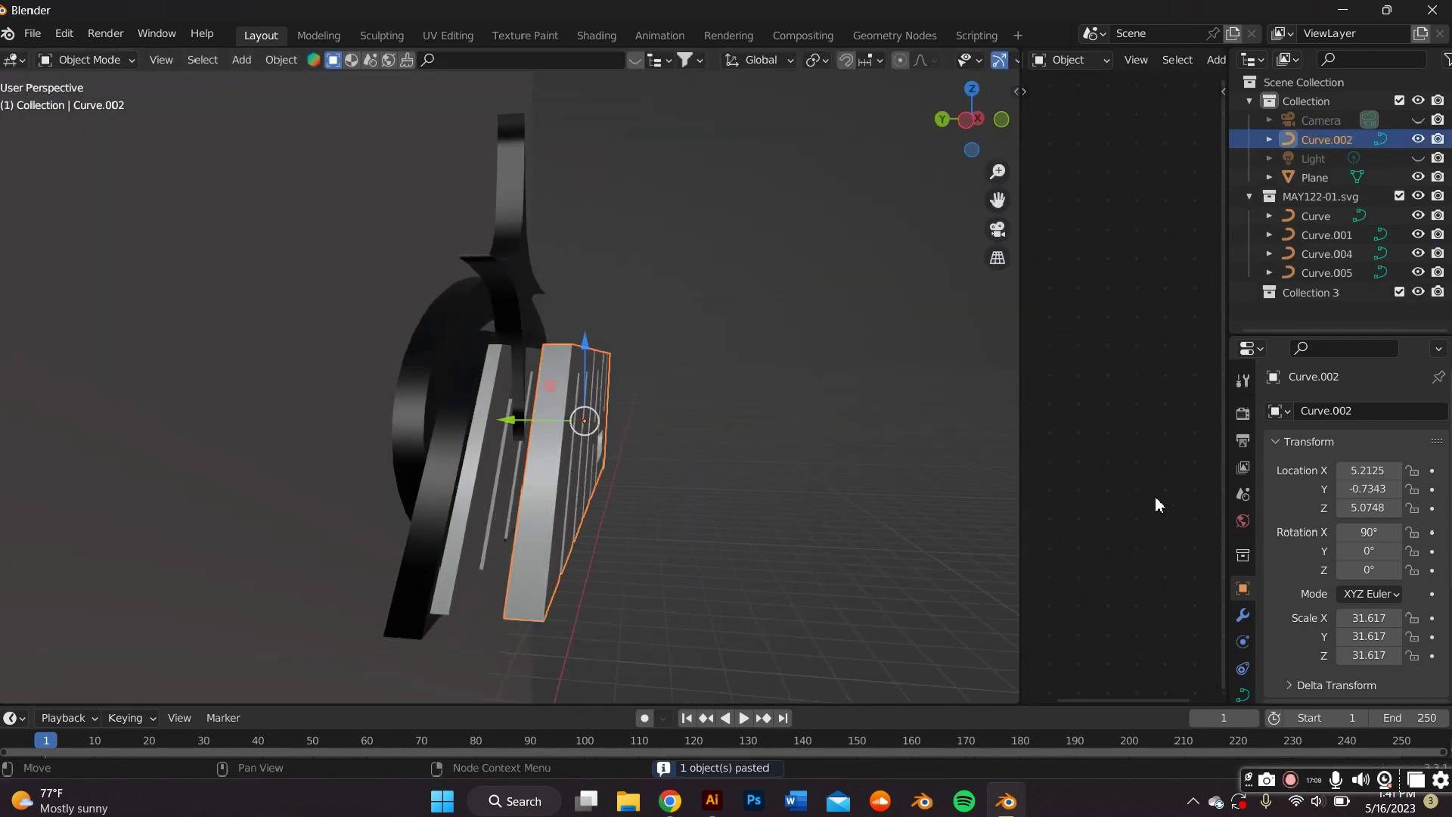
# Step: Change the copied lettering curve's fill mode so that its faces are left unfilled
pyautogui.click(1243, 694)
pyautogui.scroll(-1, 1399, 522)
pyautogui.scroll(1, 1410, 527)
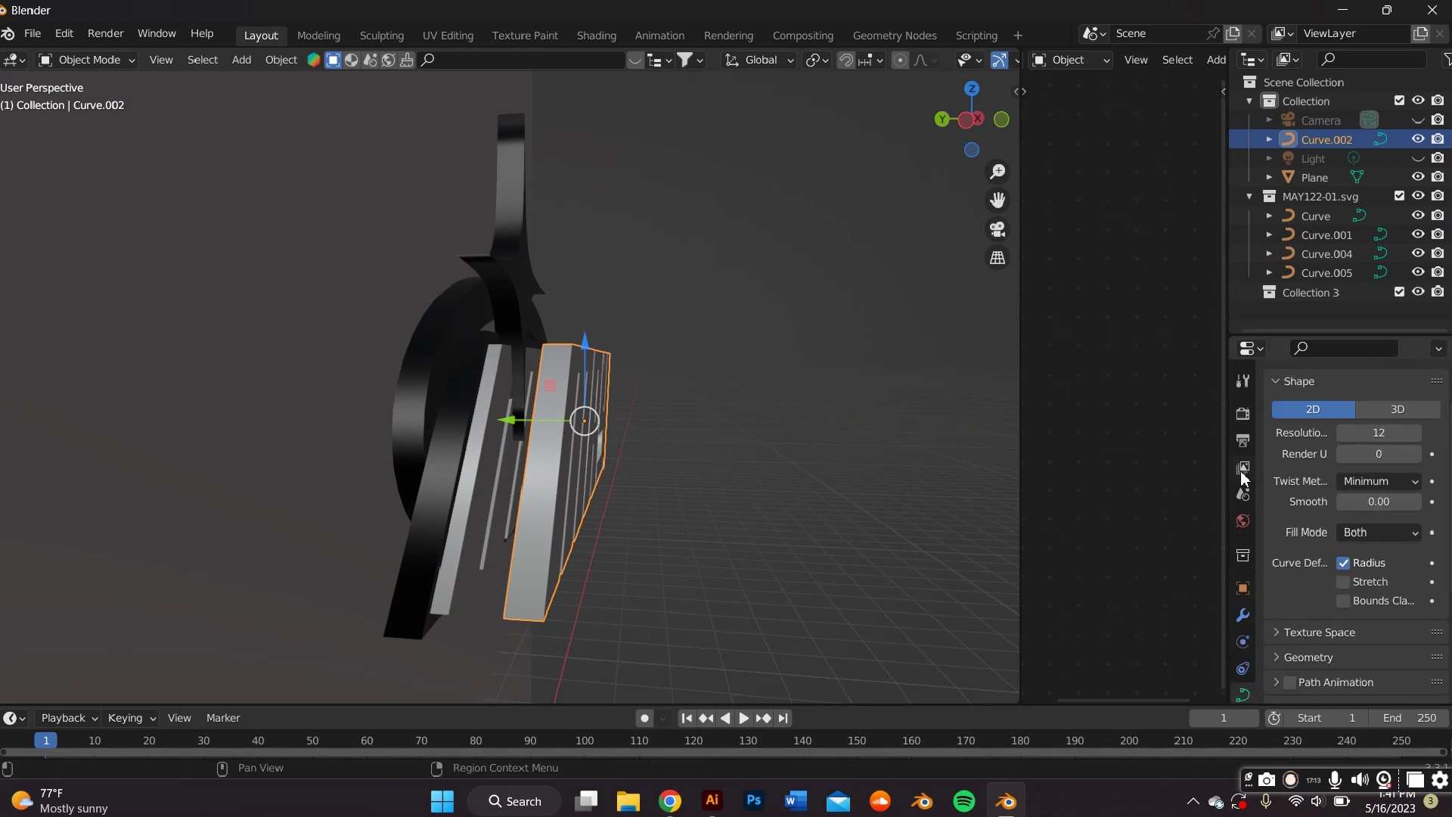
pyautogui.moveTo(1225, 474); pyautogui.dragTo(1165, 475)
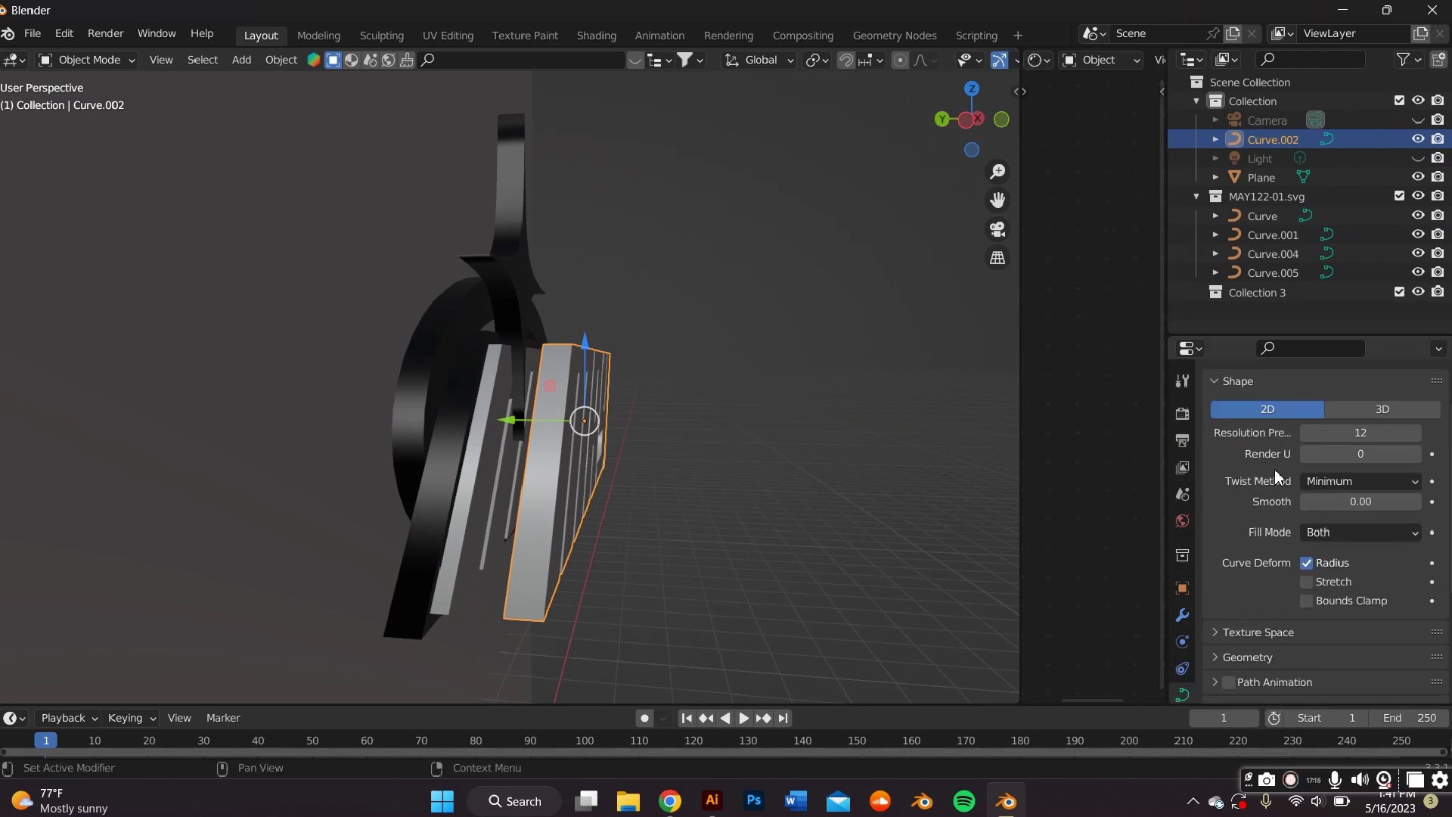
pyautogui.scroll(-3, 1278, 481)
pyautogui.scroll(4, 1278, 480)
pyautogui.scroll(-2, 1331, 495)
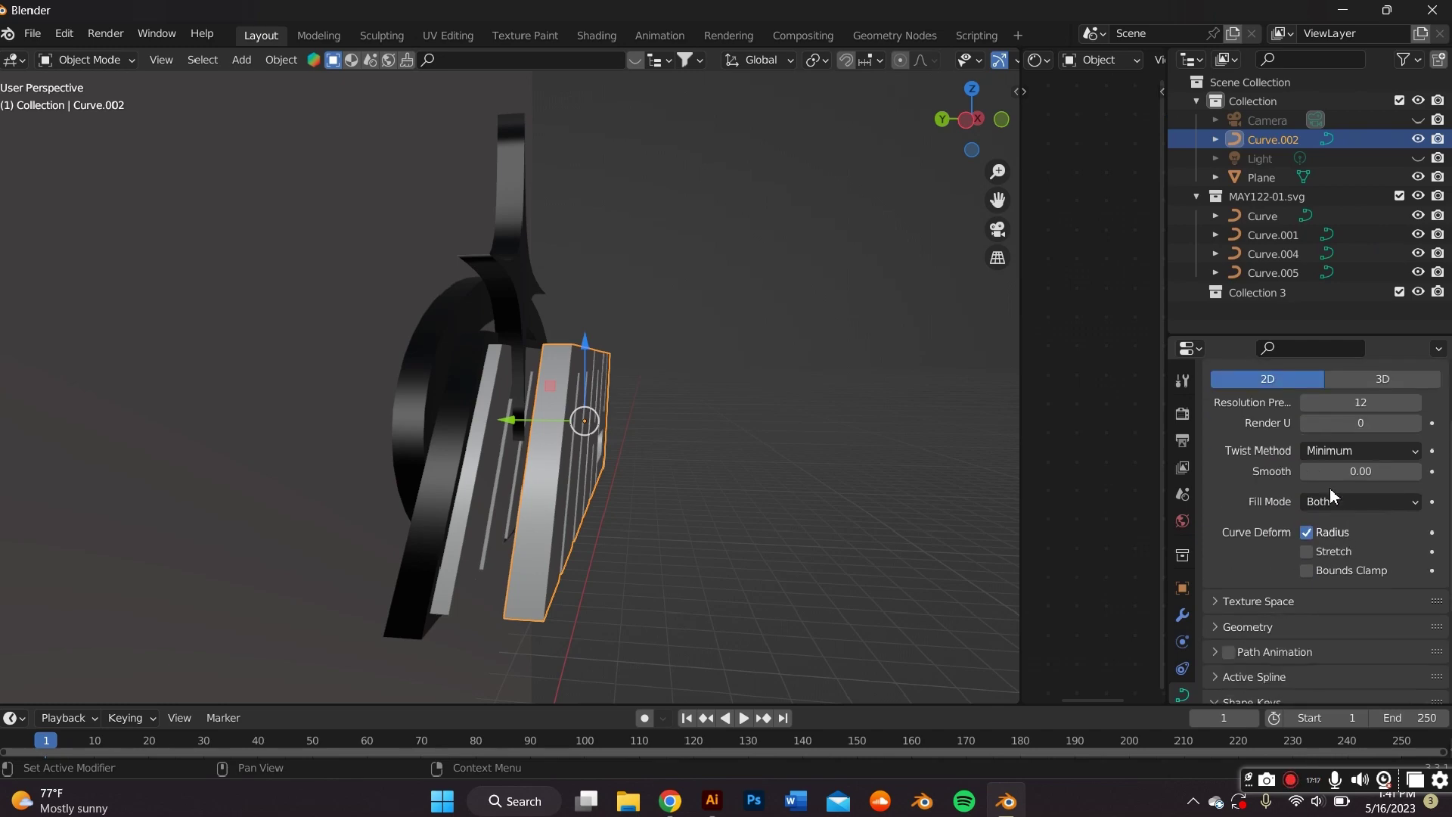
pyautogui.click(1335, 500)
pyautogui.click(1335, 524)
pyautogui.moveTo(534, 443); pyautogui.dragTo(443, 404, button='middle')
pyautogui.scroll(-5, 1280, 569)
# Step: Set the copied lettering curve's round bevel depth to 0.001 m
pyautogui.click(1271, 477)
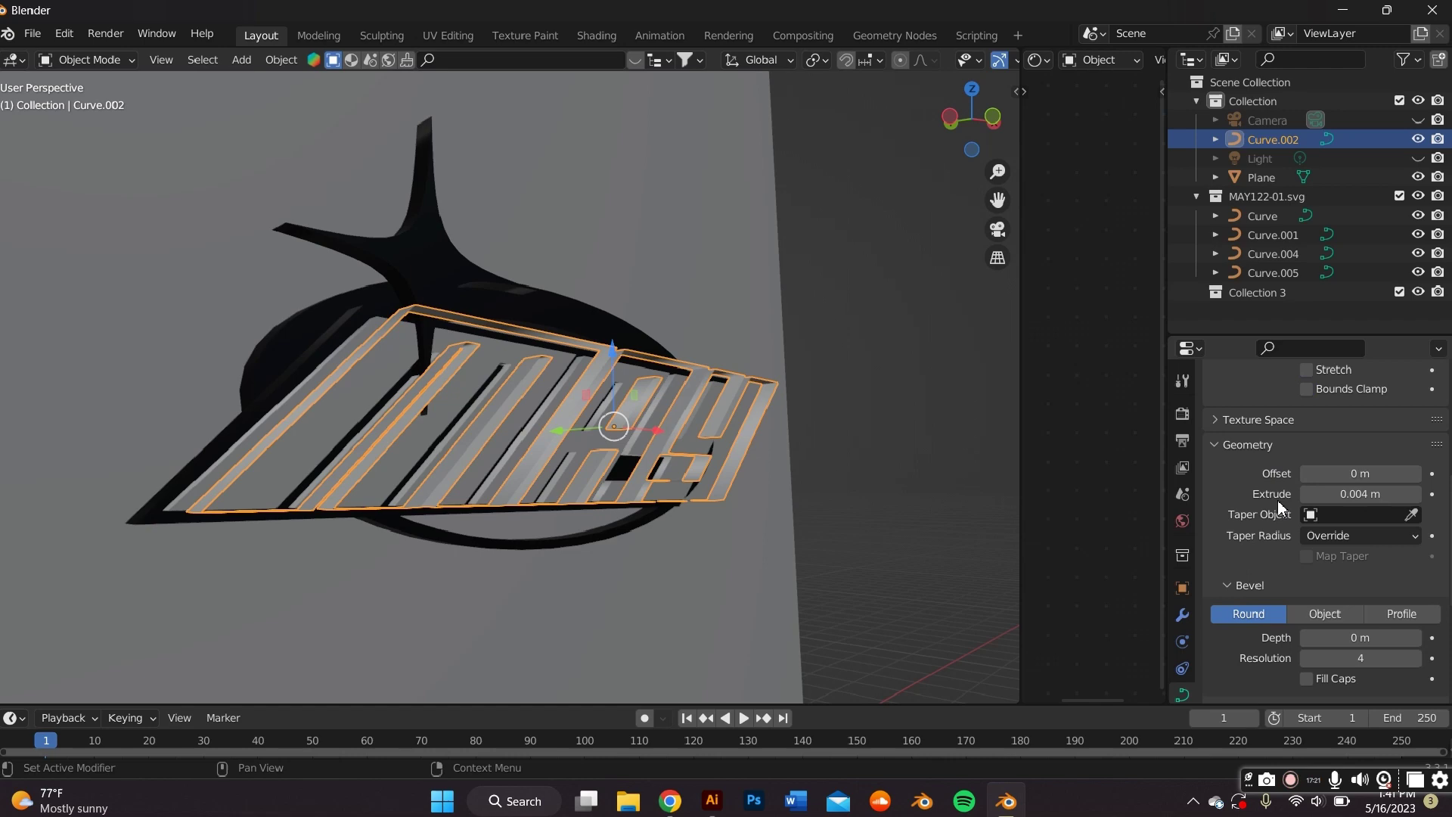
pyautogui.scroll(-4, 1301, 503)
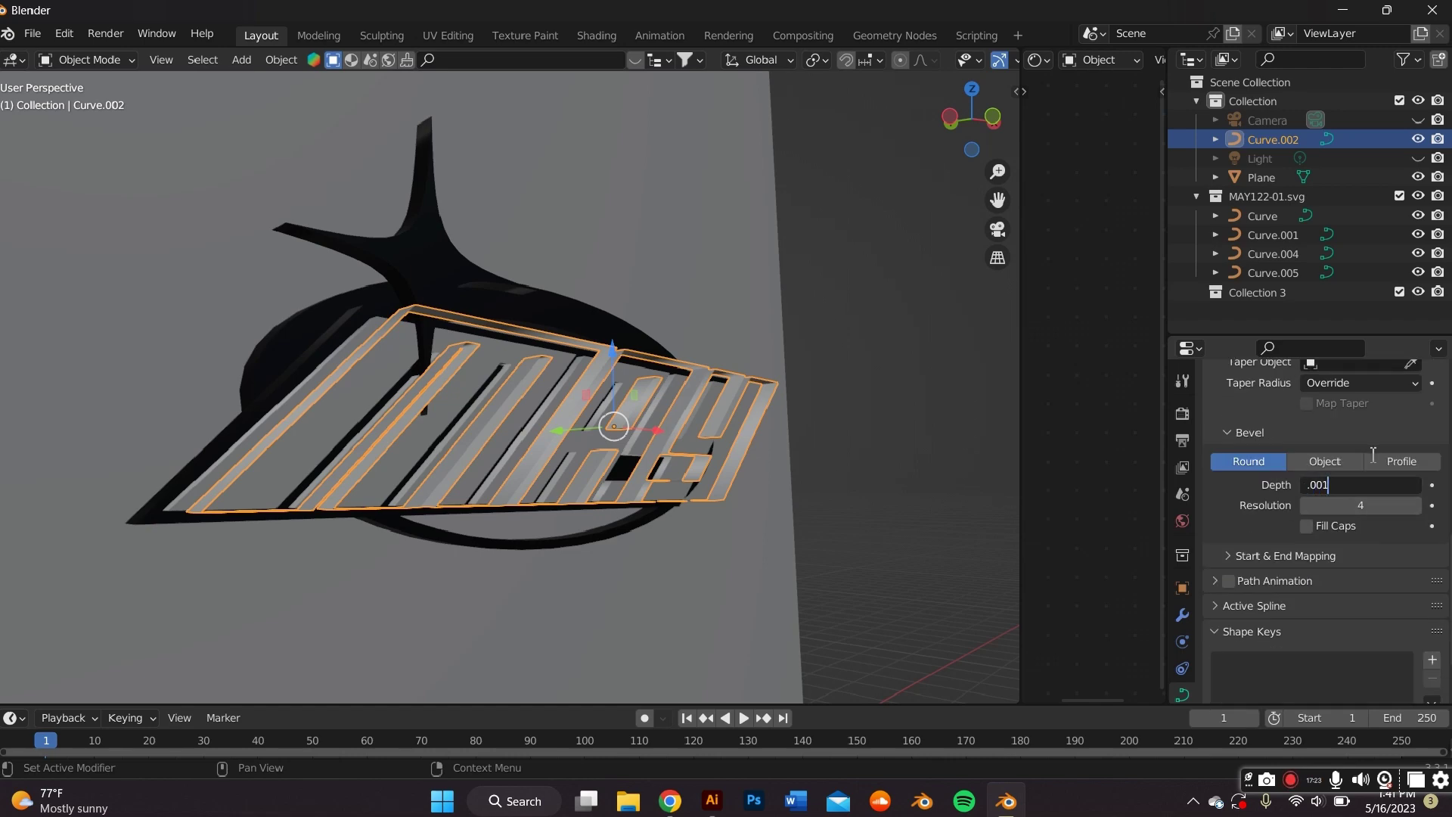
pyautogui.press('Return')
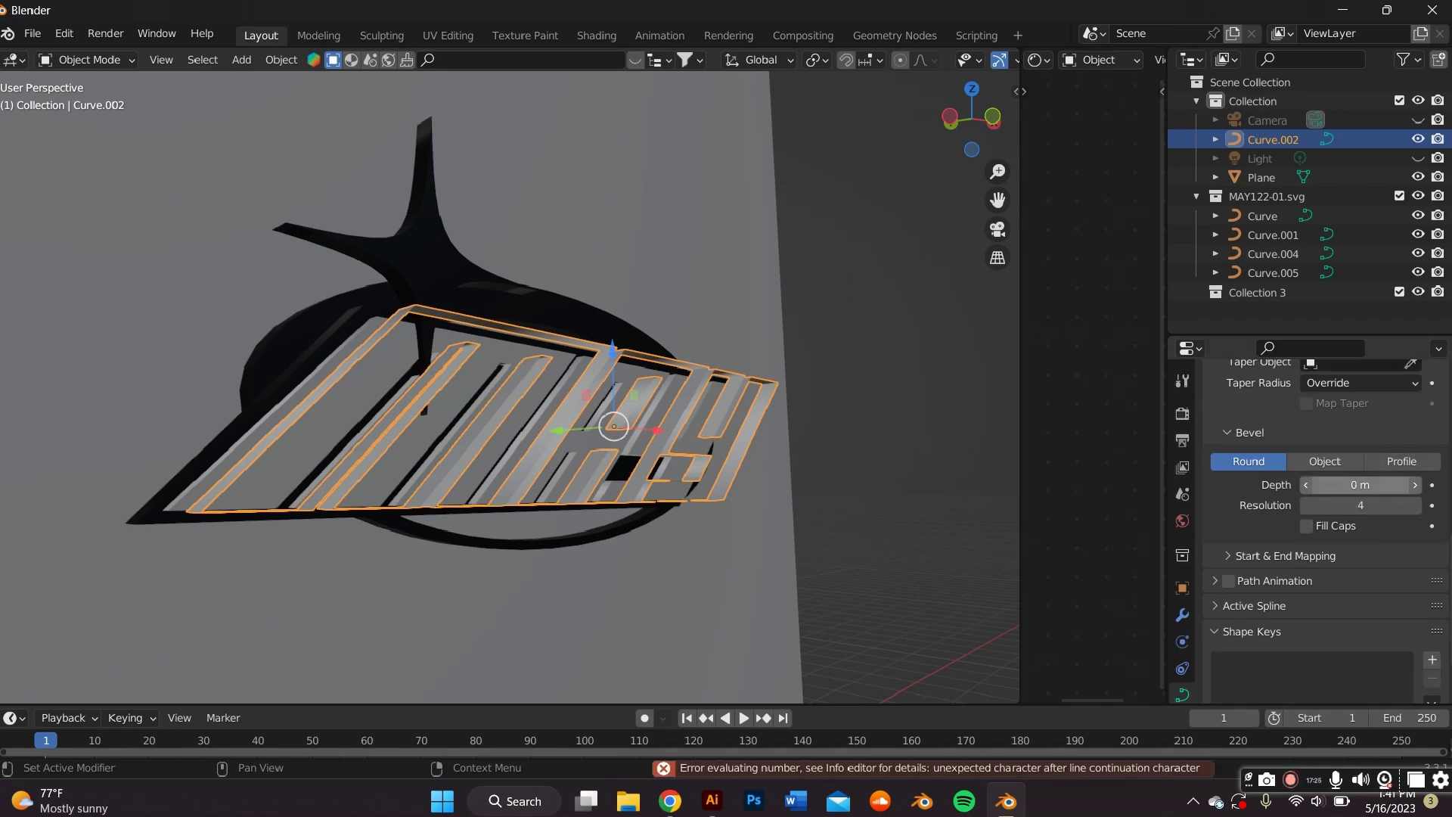
pyautogui.write('1')
pyautogui.press('Return')
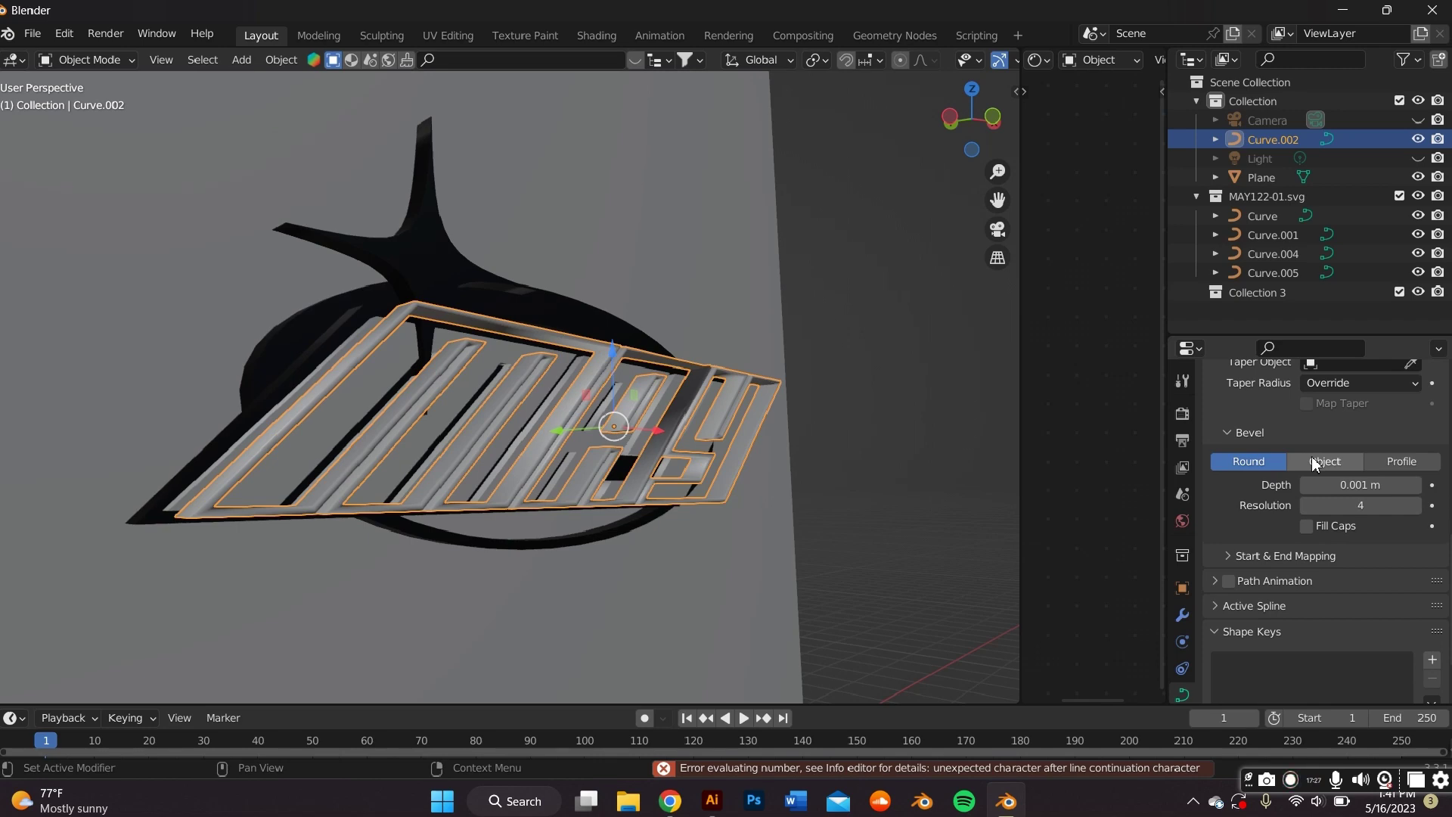
# Step: Line up the beveled lettering outline and the solid MAY lettering along the Y axis
pyautogui.moveTo(459, 230); pyautogui.dragTo(331, 248, button='middle')
pyautogui.moveTo(505, 426); pyautogui.dragTo(488, 425)
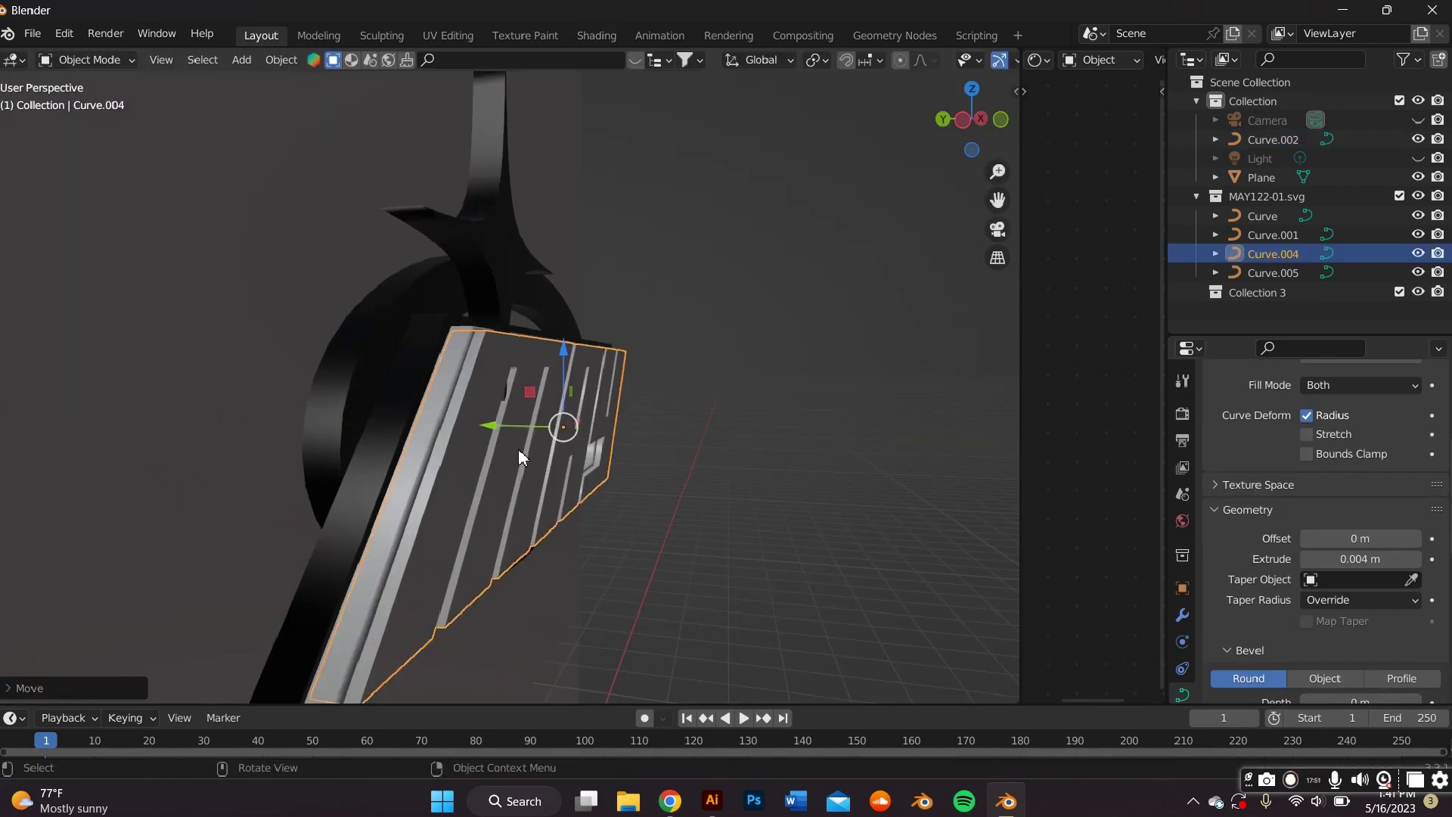
pyautogui.moveTo(517, 449); pyautogui.dragTo(342, 389, button='middle')
pyautogui.scroll(-2, 698, 196)
# Step: Select the backdrop plane and convert it to a mesh
pyautogui.click(697, 193)
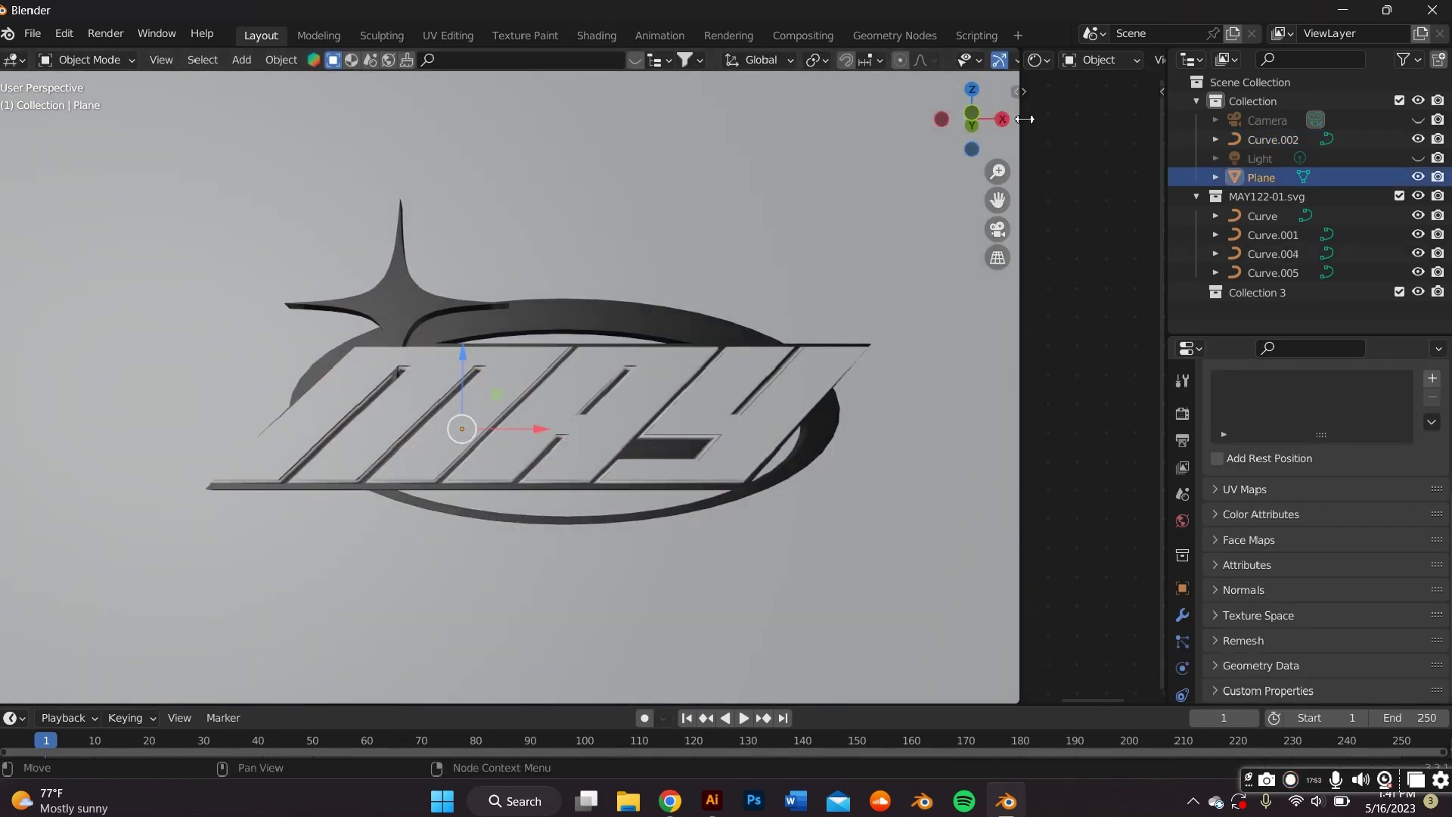
pyautogui.moveTo(1024, 119); pyautogui.dragTo(952, 118)
pyautogui.moveTo(870, 189); pyautogui.dragTo(733, 248, button='middle')
pyautogui.scroll(-2, 734, 247)
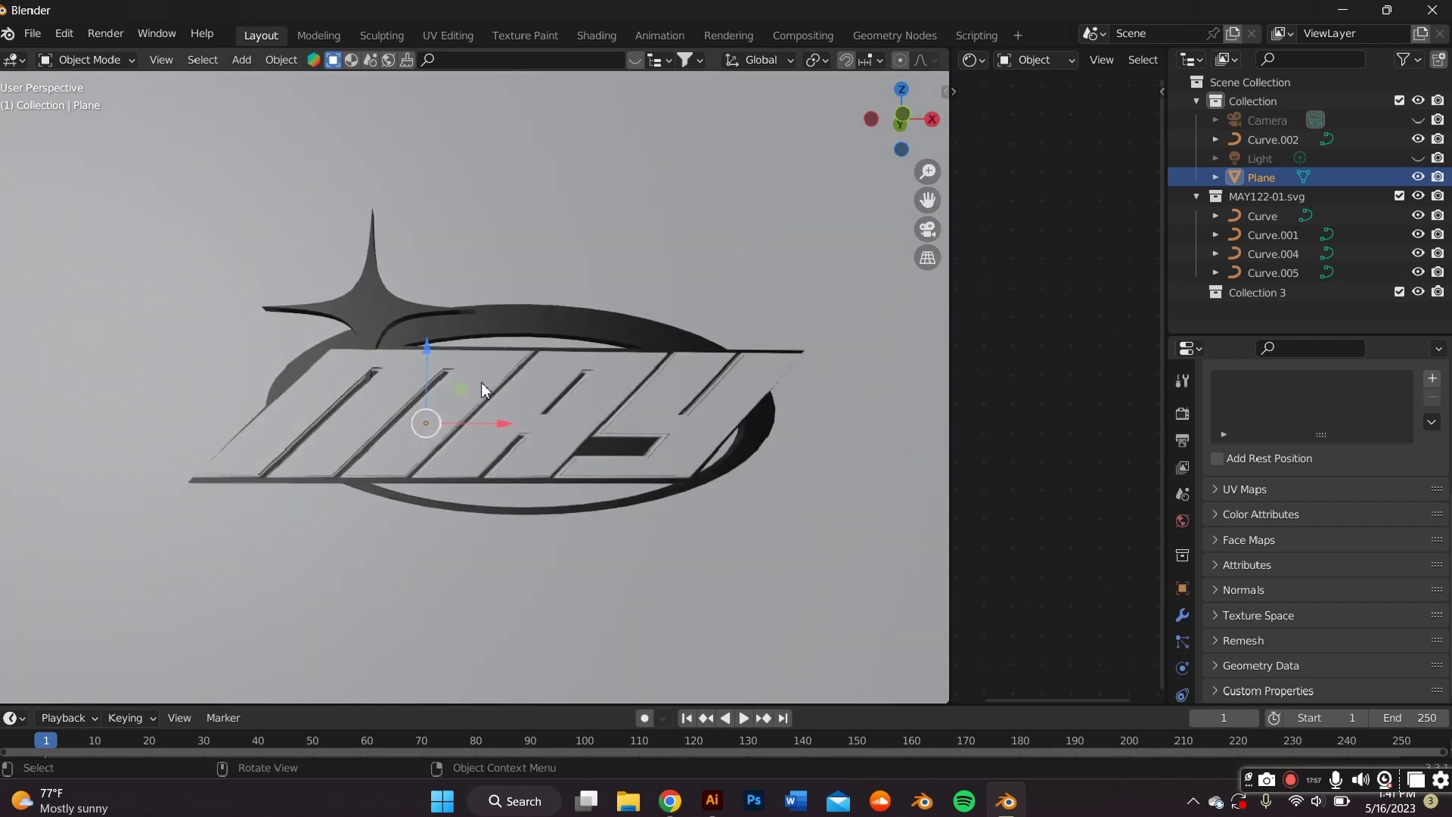
pyautogui.rightClick(491, 393)
pyautogui.moveTo(469, 357)
pyautogui.click(580, 376)
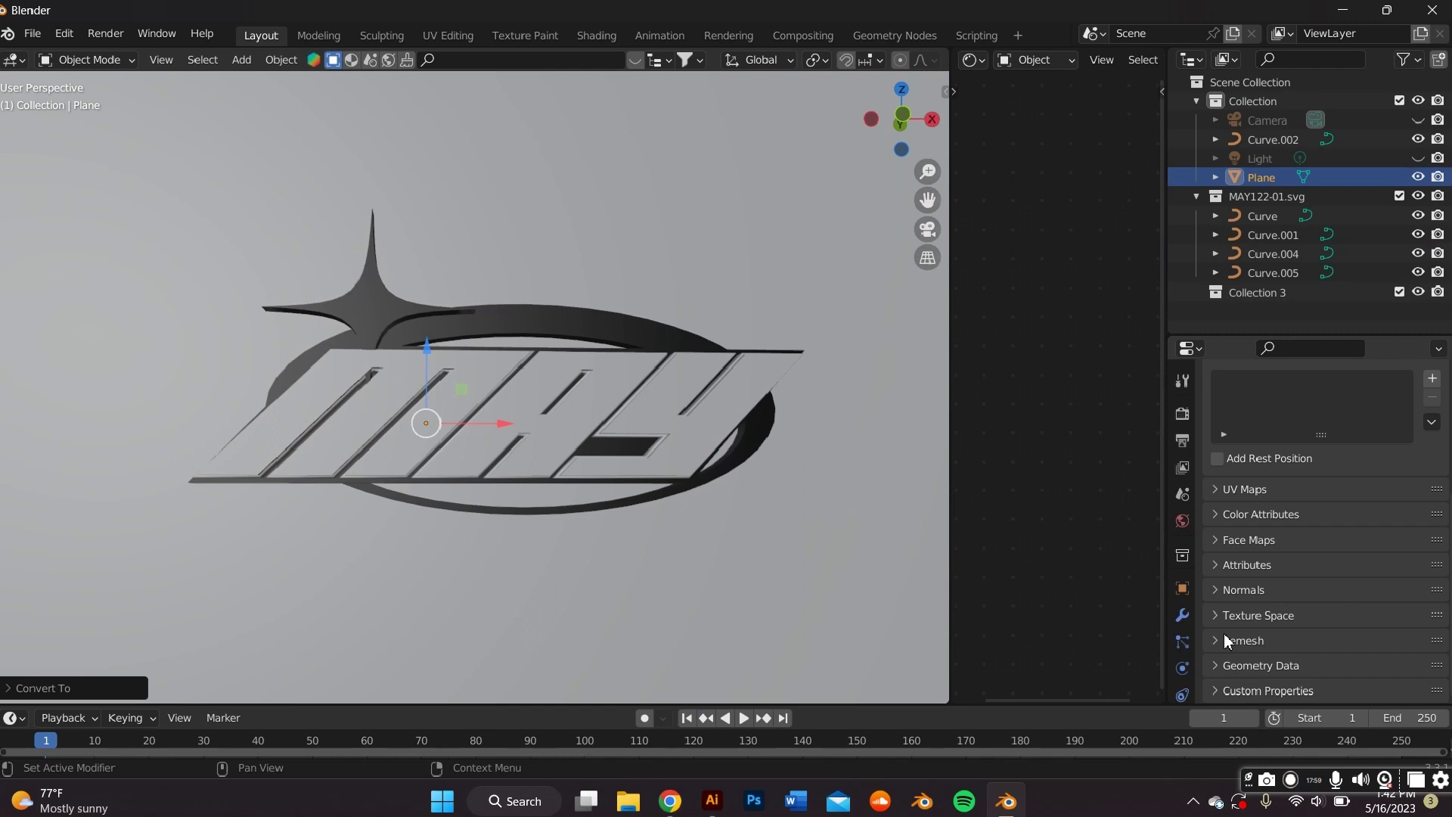
# Step: Try a Remesh modifier in Voxel mode on the backdrop plane
pyautogui.click(1181, 615)
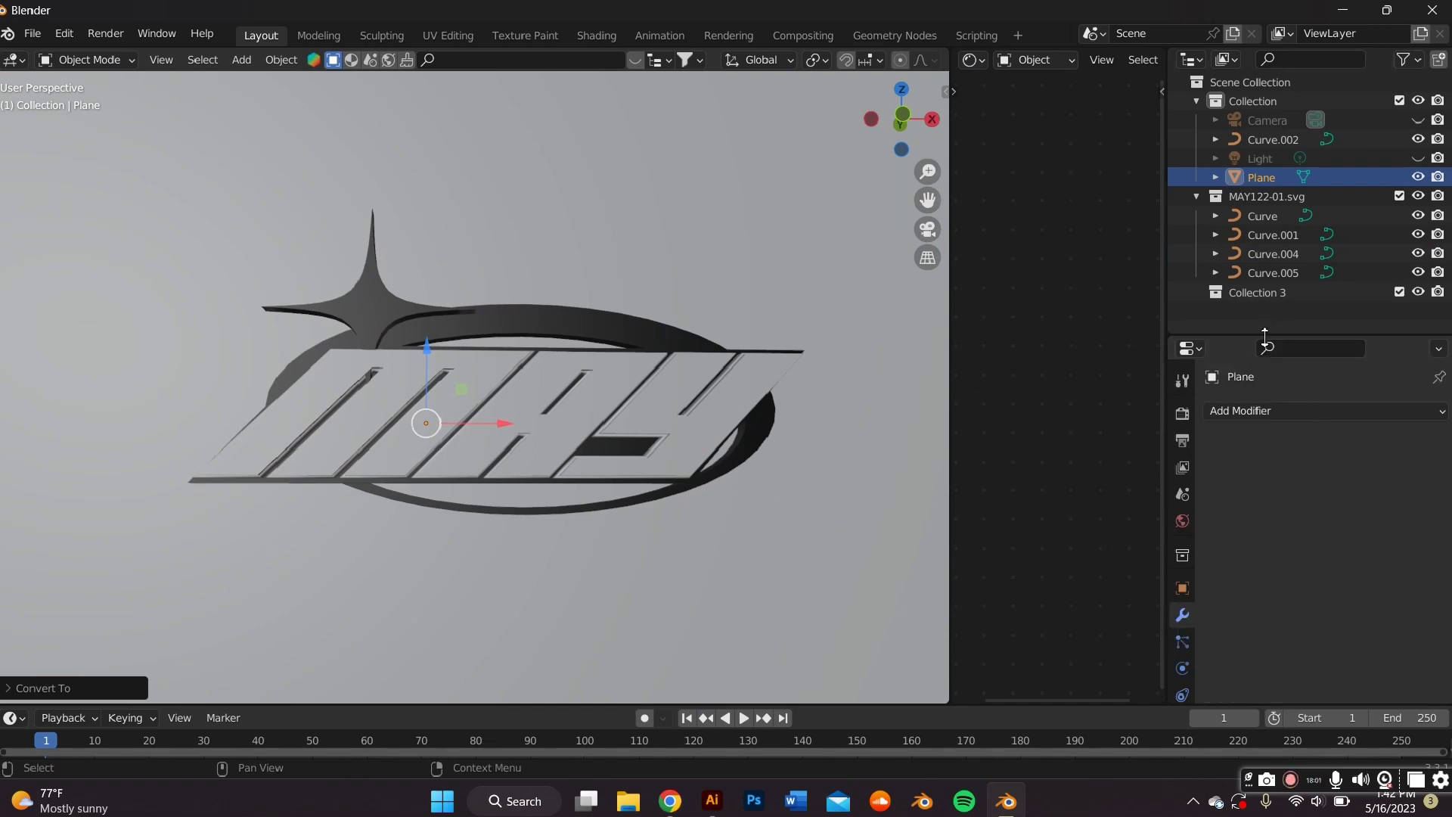
pyautogui.moveTo(1264, 334); pyautogui.dragTo(1267, 262)
pyautogui.click(1284, 340)
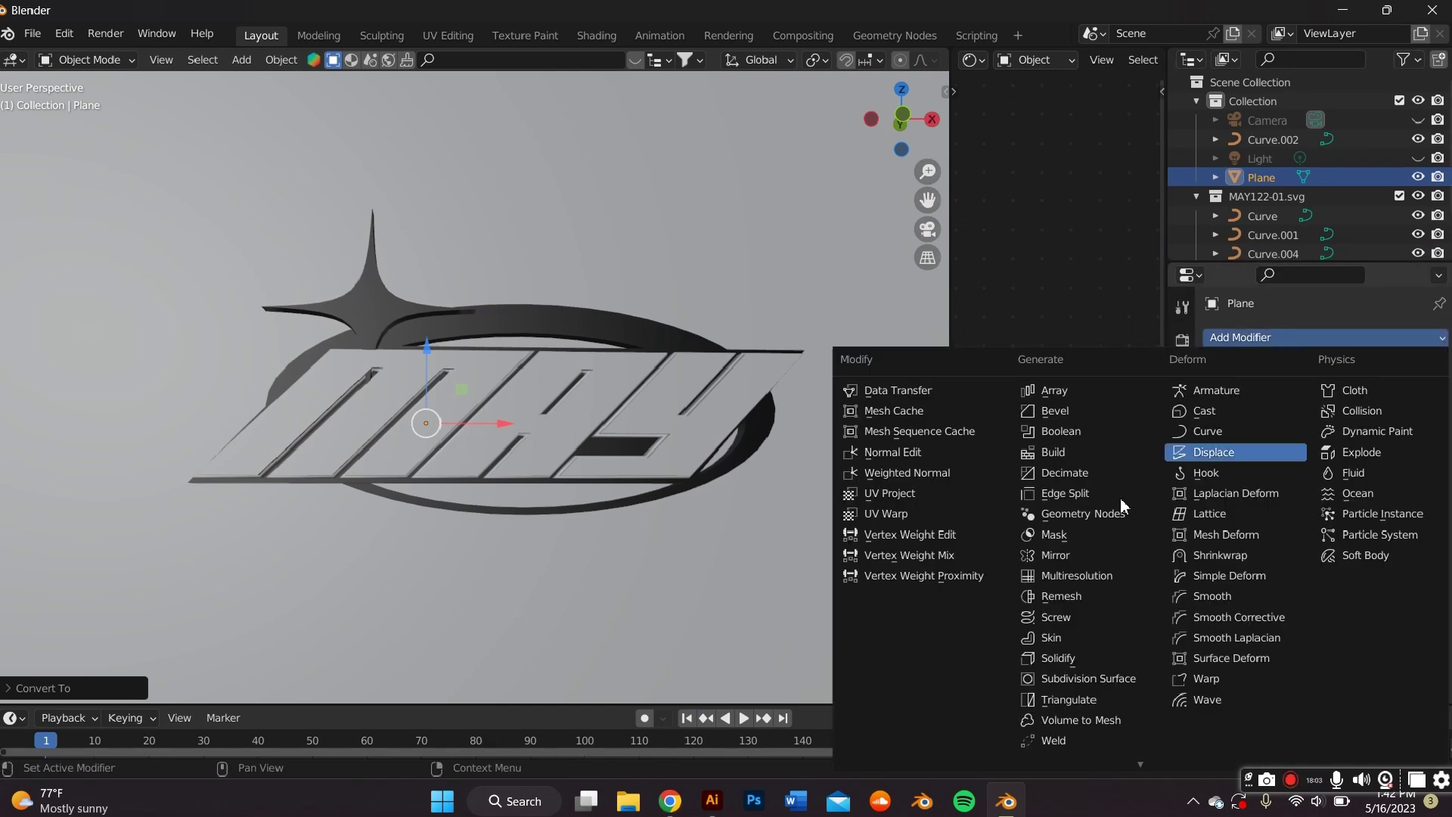
pyautogui.click(1078, 595)
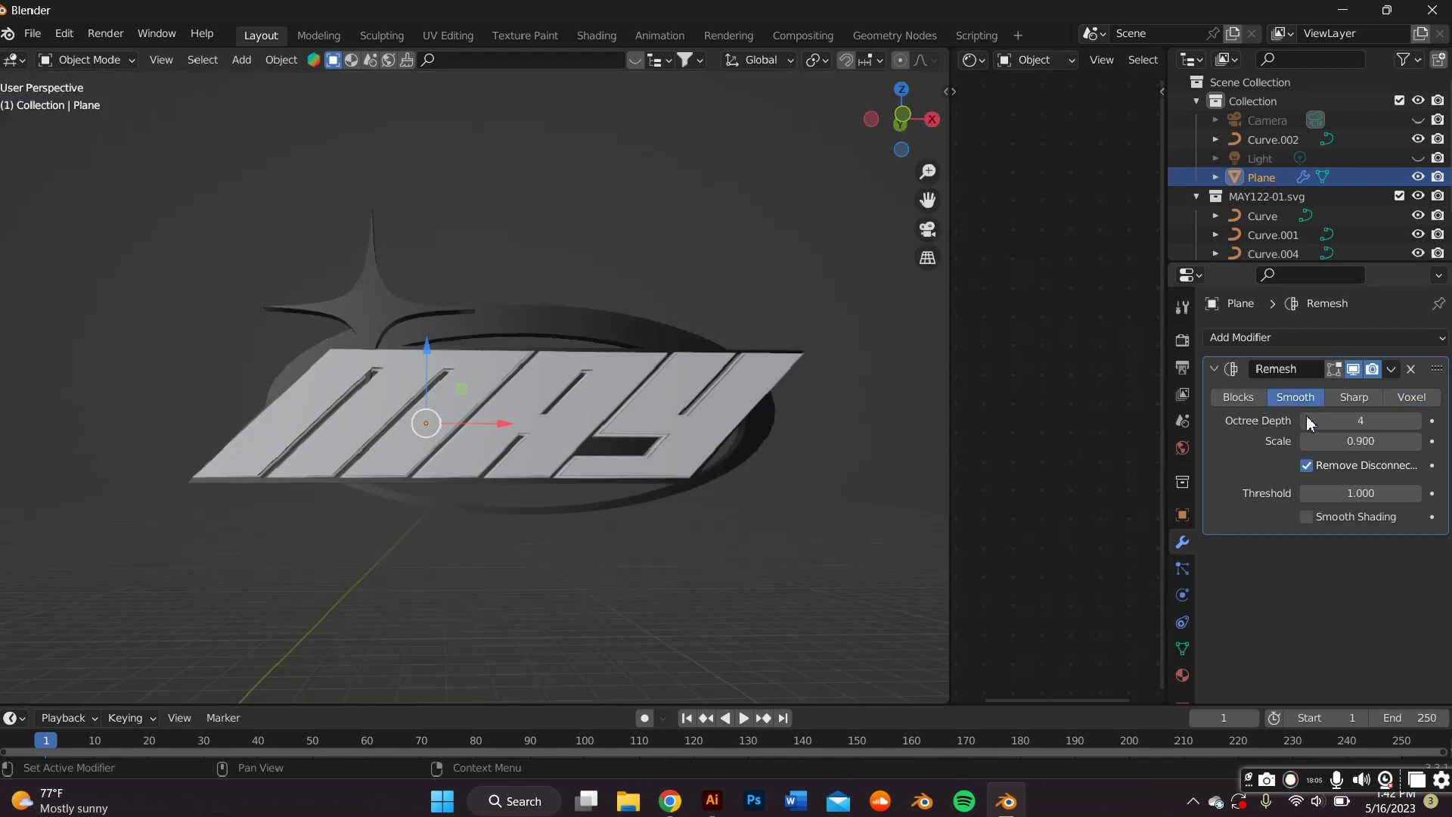
pyautogui.click(1410, 397)
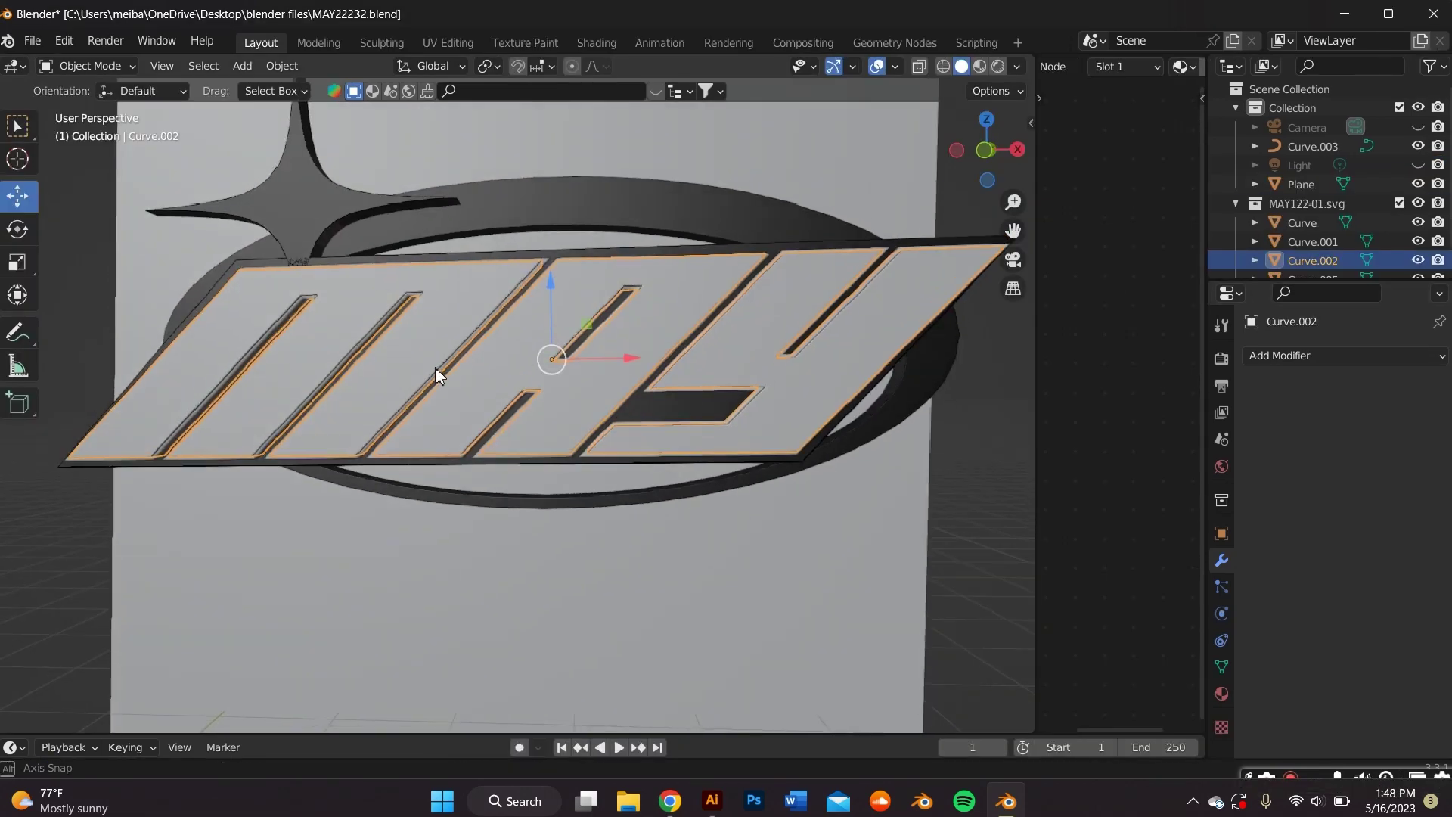
# Step: Switch the MAY lettering mesh to Sculpt Mode and choose the Smooth brush
pyautogui.click(91, 65)
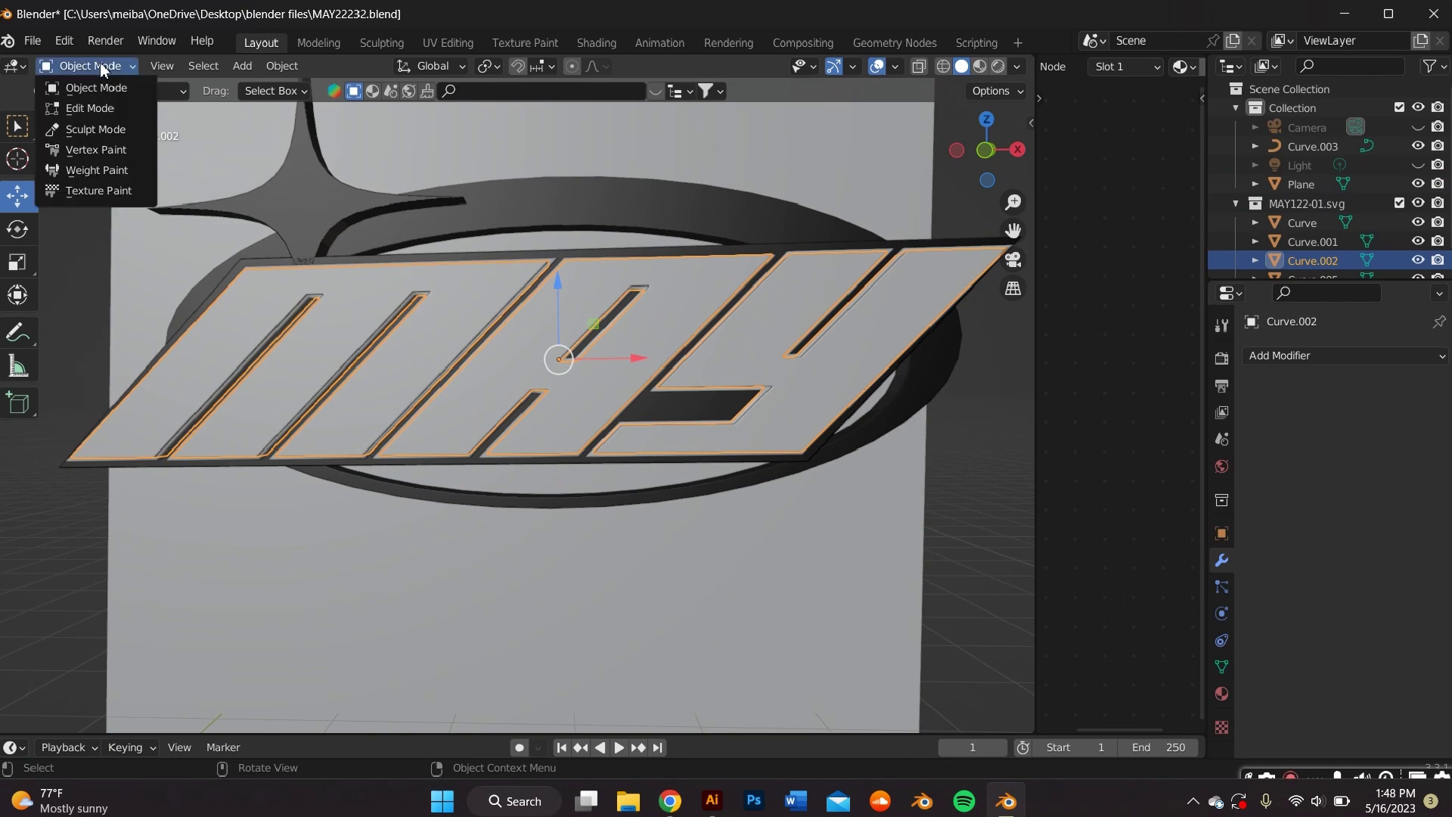
pyautogui.click(96, 129)
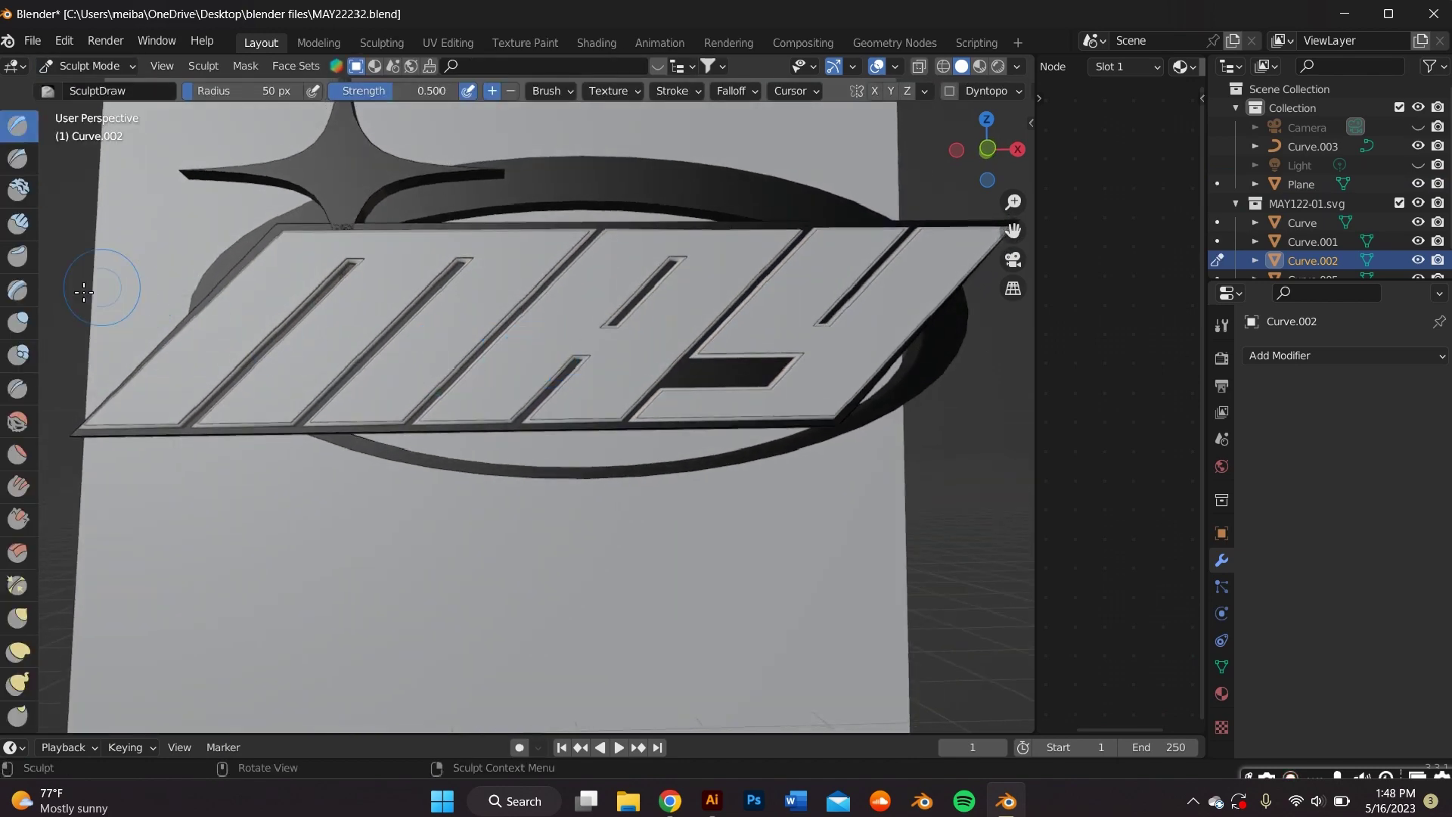
pyautogui.click(19, 429)
# Step: Set the Smooth brush's strength to 0.351 and its radius to 69 px
pyautogui.scroll(-1, 304, 405)
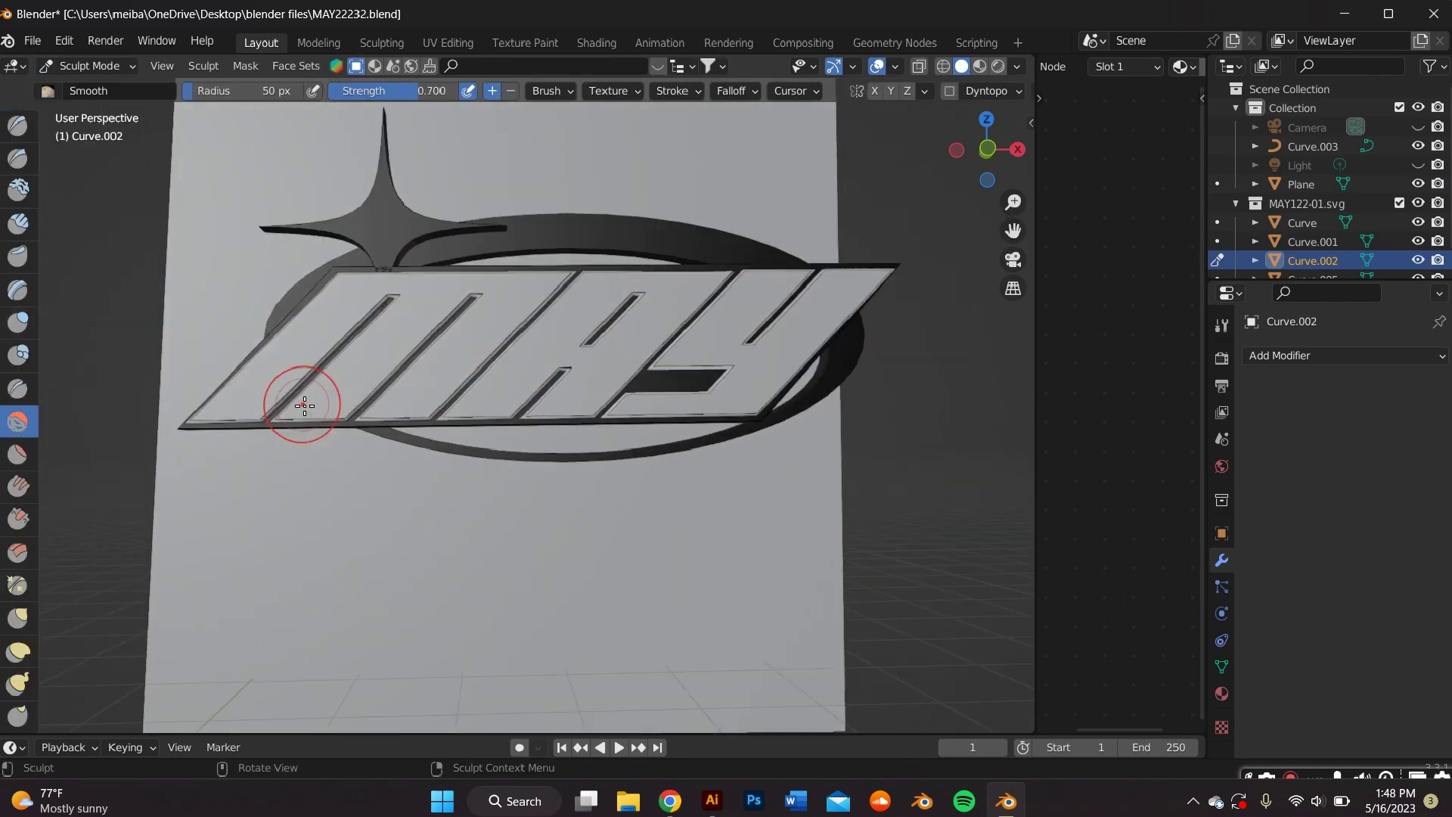
pyautogui.moveTo(304, 405); pyautogui.dragTo(291, 411, button='middle')
pyautogui.scroll(-1, 292, 411)
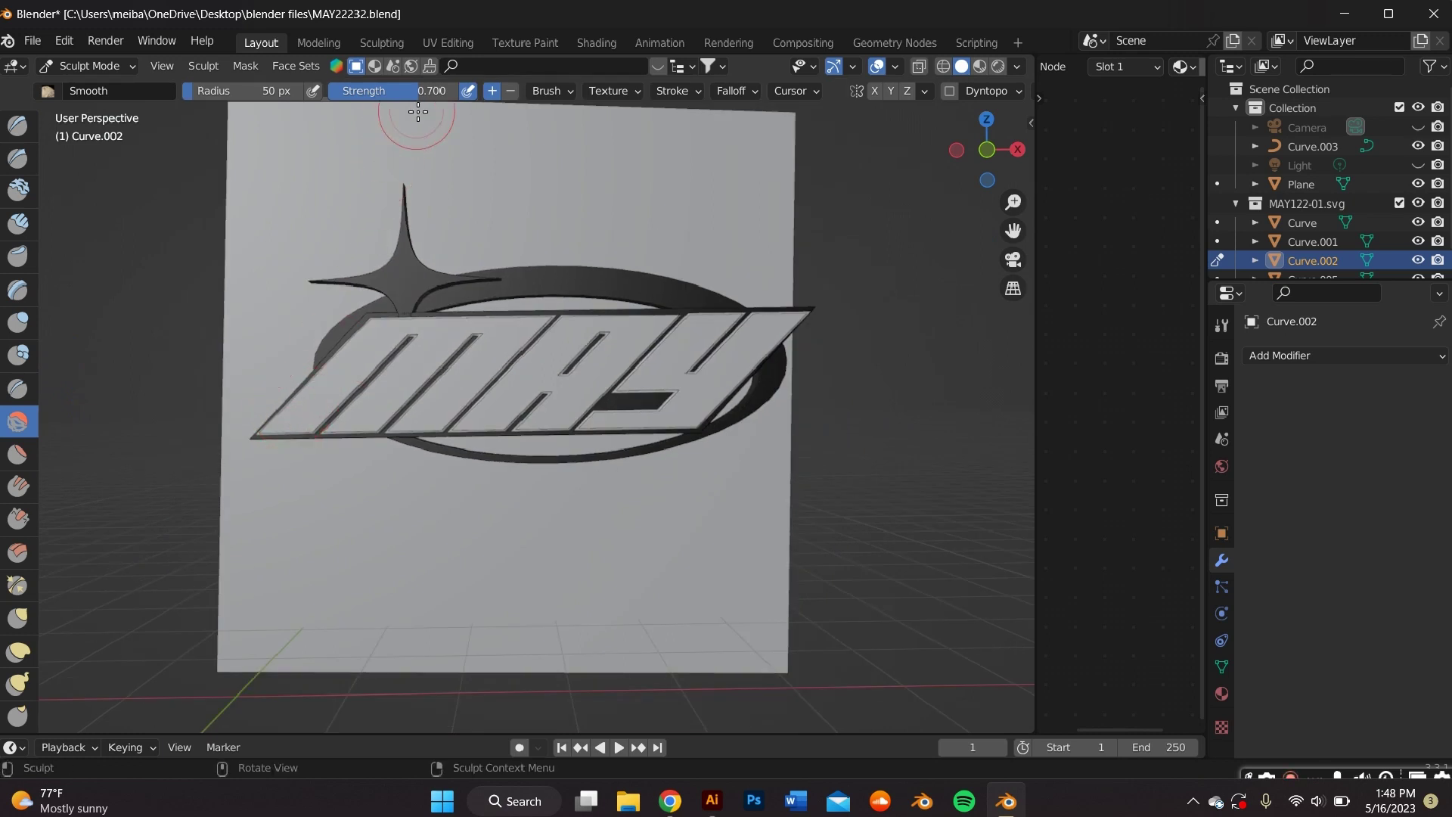
pyautogui.scroll(1, 393, 167)
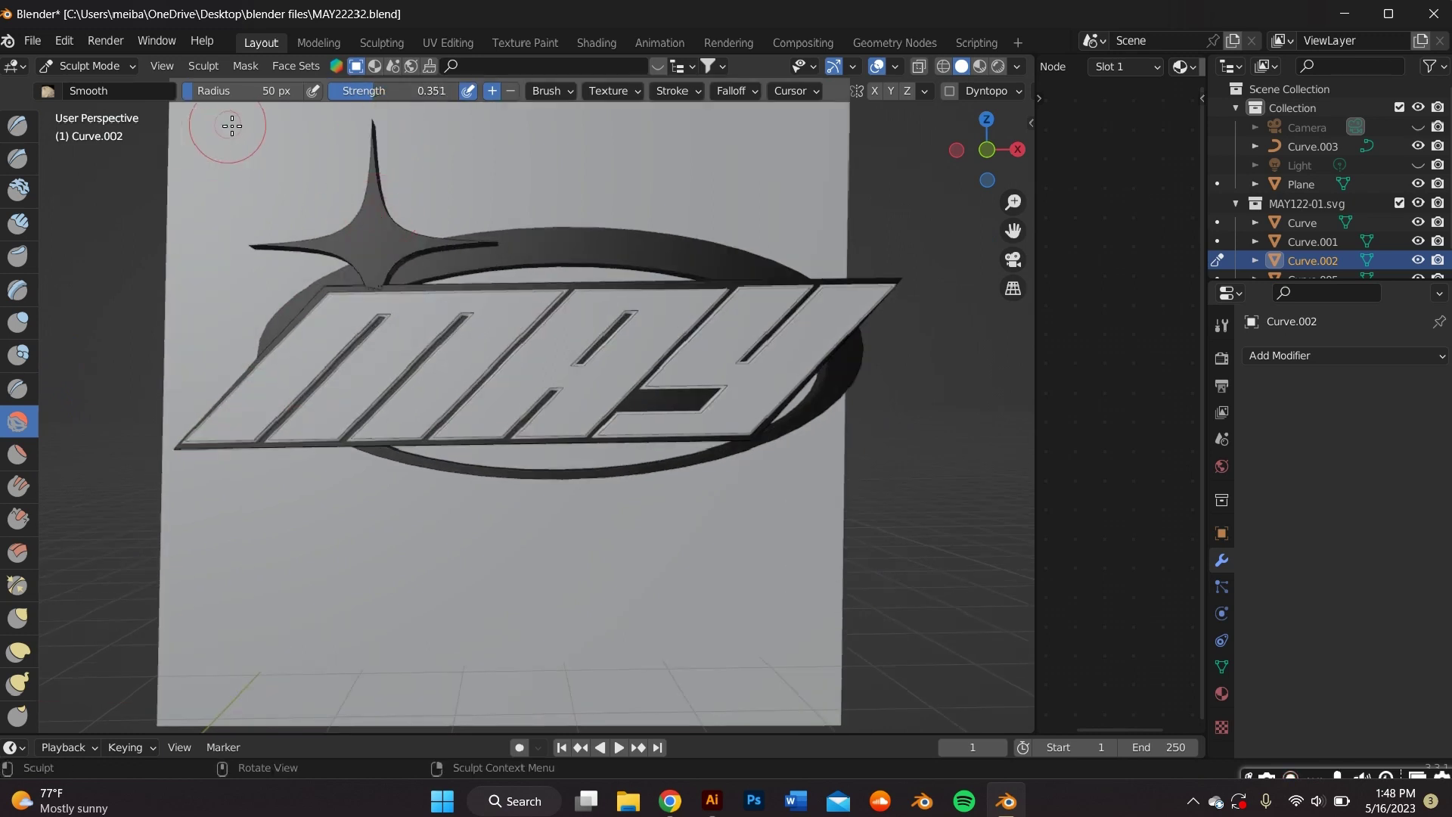
pyautogui.press('f')
# Step: Smooth the edges of the MAY lettering with brush strokes across the letters
pyautogui.moveTo(266, 307); pyautogui.dragTo(214, 434)
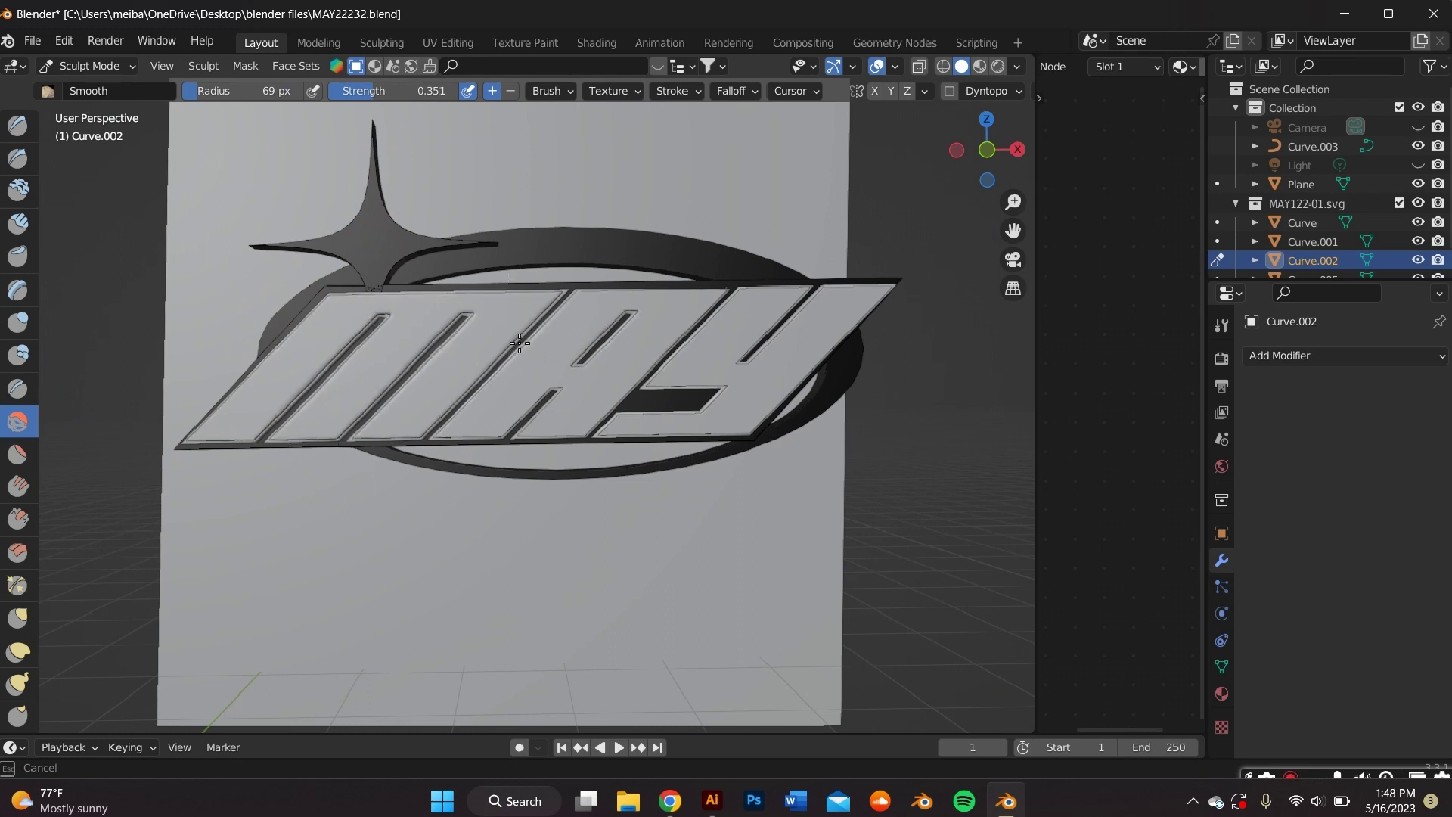
pyautogui.moveTo(547, 370); pyautogui.dragTo(572, 336)
pyautogui.moveTo(602, 302)
pyautogui.mouseDown(button='middle')
pyautogui.moveTo(616, 298)
pyautogui.moveTo(620, 321)
pyautogui.mouseUp(button='middle')
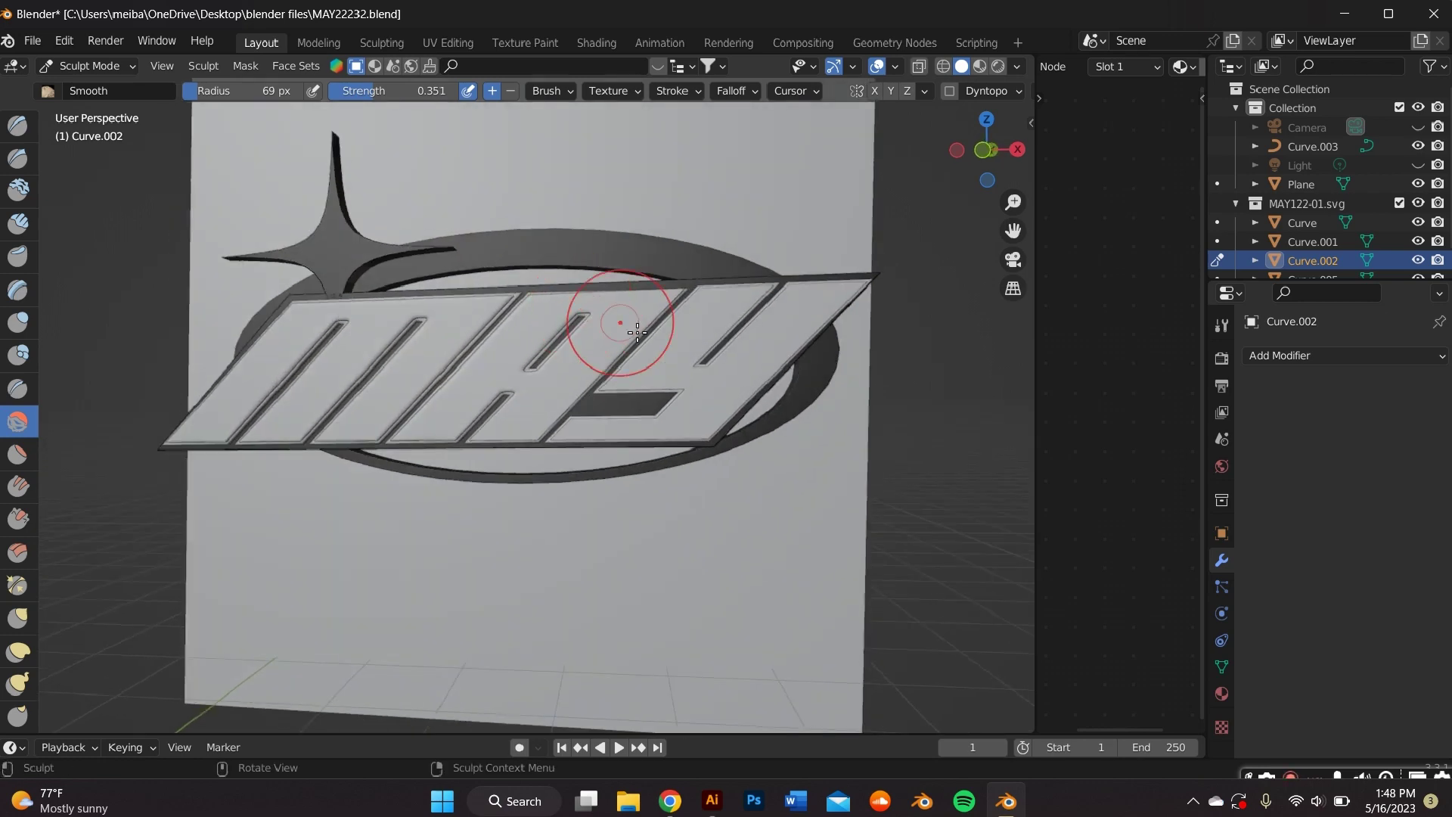
# Step: Smooth the MAY lettering with another brush stroke and puff up the oval ring using the Inflate/Deflate brush
pyautogui.moveTo(625, 323); pyautogui.dragTo(764, 237)
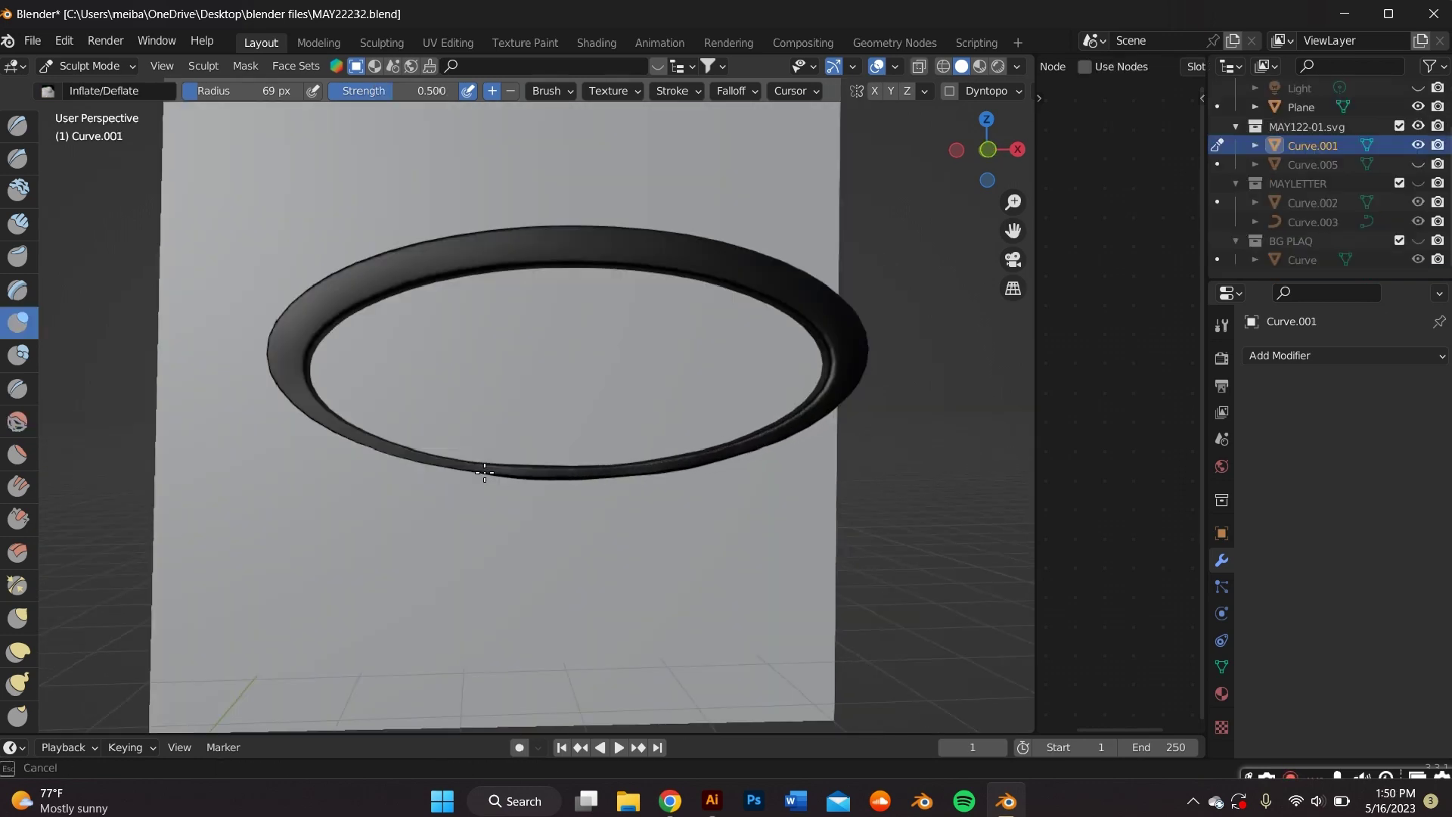
pyautogui.moveTo(310, 400); pyautogui.dragTo(292, 376)
pyautogui.moveTo(292, 376)
pyautogui.mouseDown(button='middle')
pyautogui.moveTo(258, 287)
pyautogui.moveTo(308, 396)
pyautogui.mouseUp(button='middle')
pyautogui.scroll(-3, 258, 289)
pyautogui.hotkey('ctrl', 'z')
pyautogui.moveTo(515, 428); pyautogui.dragTo(473, 428, button='middle')
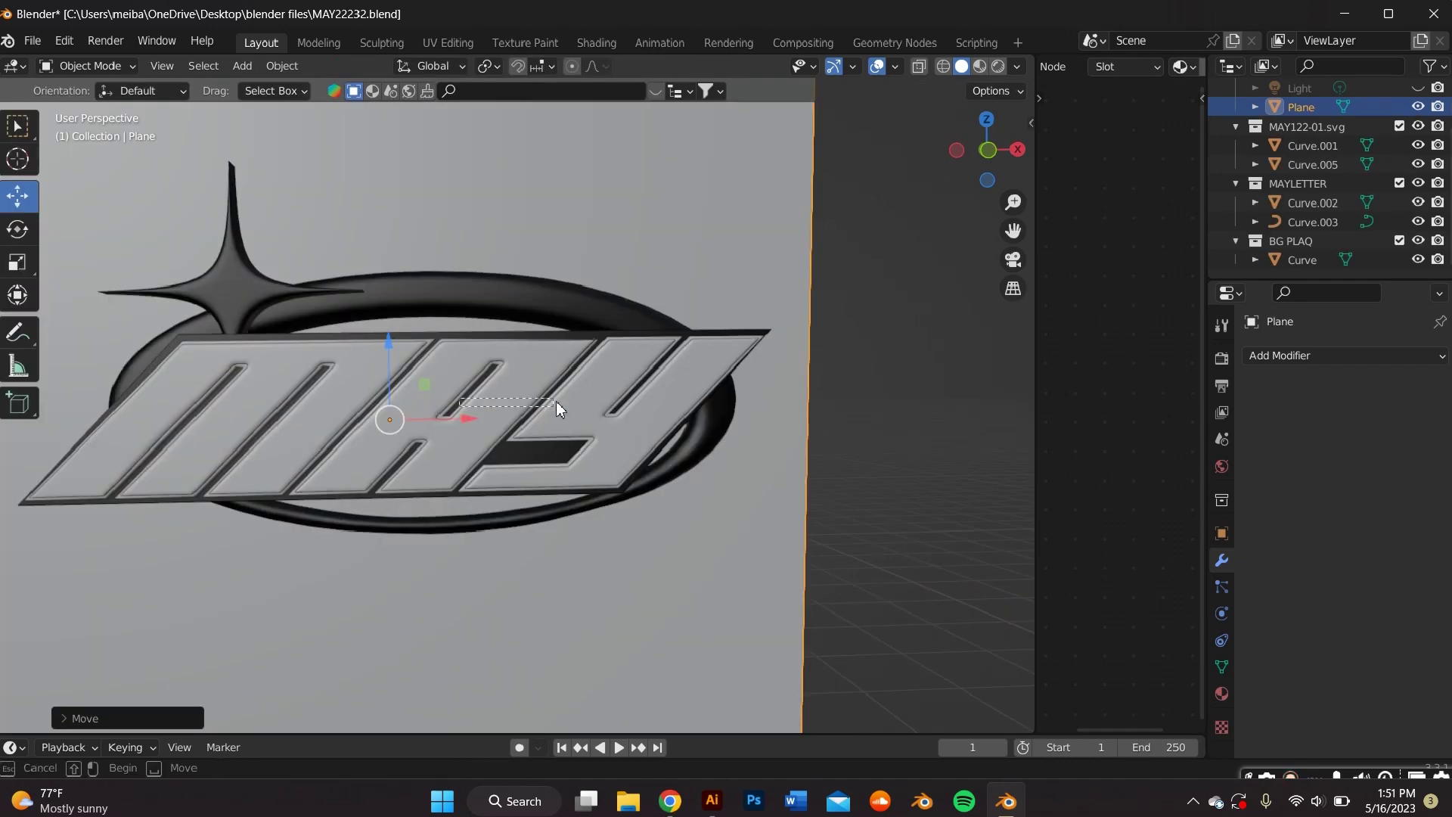
# Step: Shift the backdrop plane along the X axis to reposition it behind the logo
pyautogui.click(469, 415)
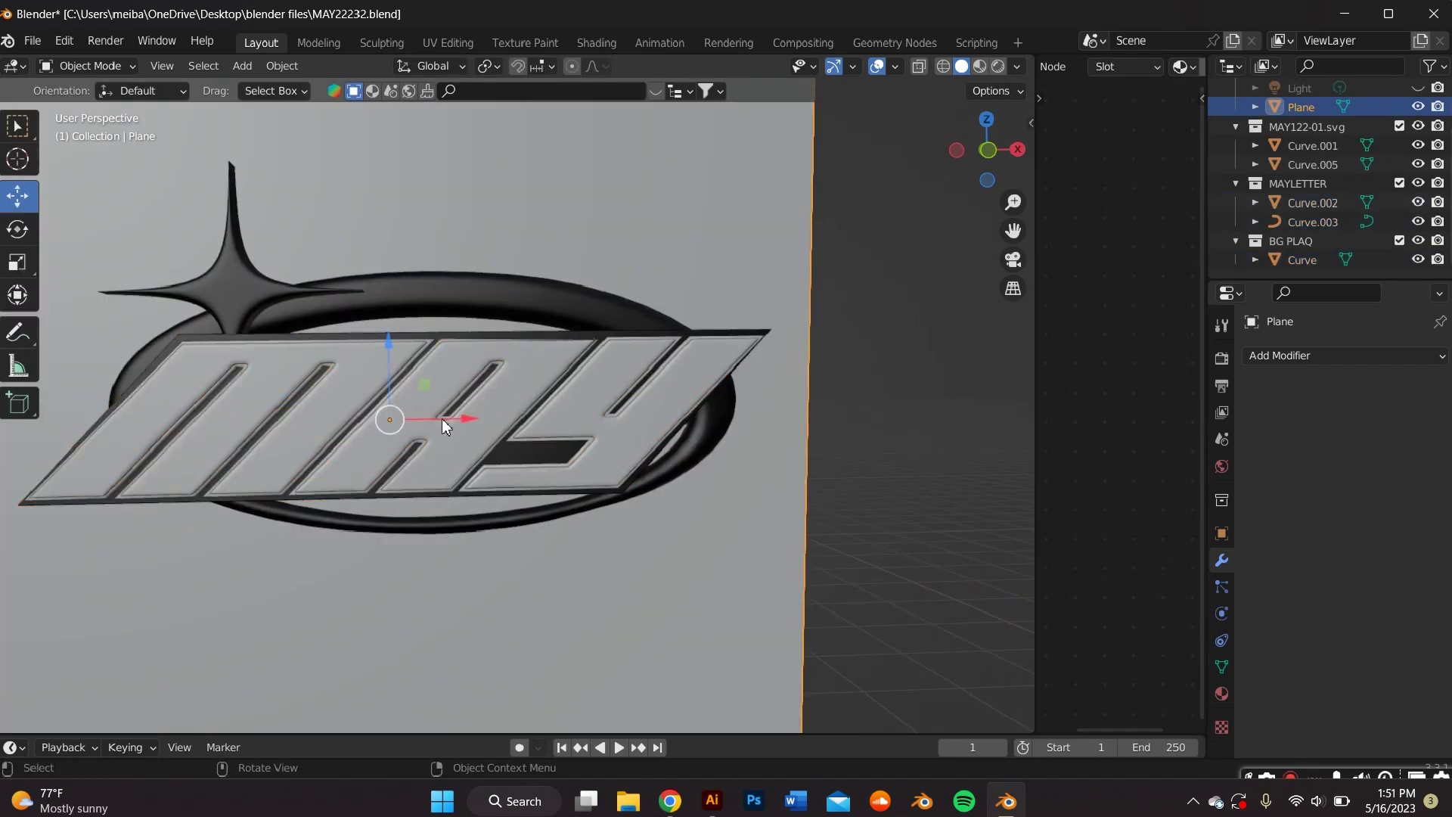
pyautogui.moveTo(443, 421); pyautogui.dragTo(563, 446)
pyautogui.moveTo(563, 446); pyautogui.dragTo(564, 445, button='middle')
pyautogui.scroll(-2, 564, 445)
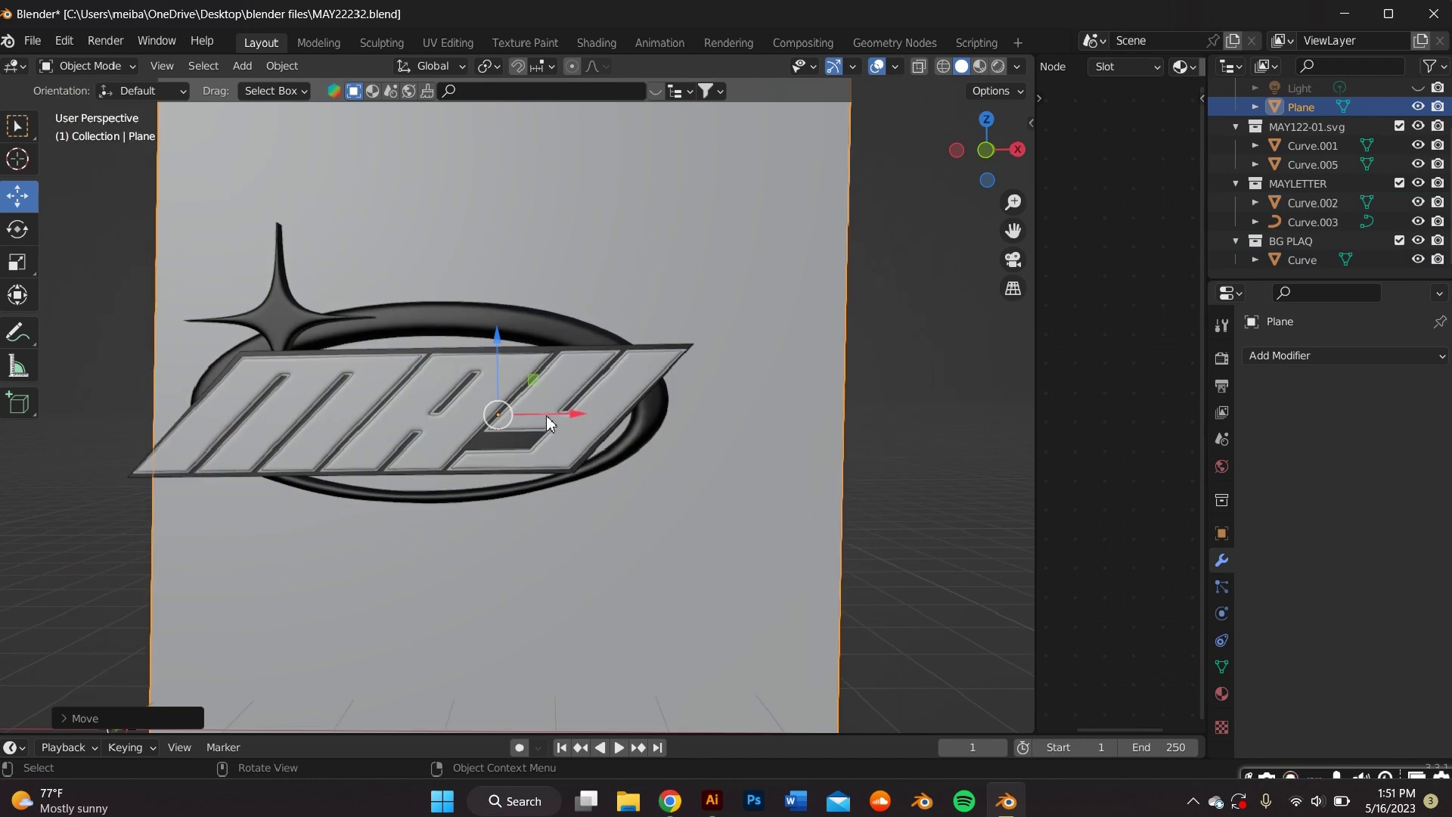
pyautogui.moveTo(550, 418); pyautogui.dragTo(501, 415)
pyautogui.moveTo(501, 415); pyautogui.dragTo(538, 415, button='middle')
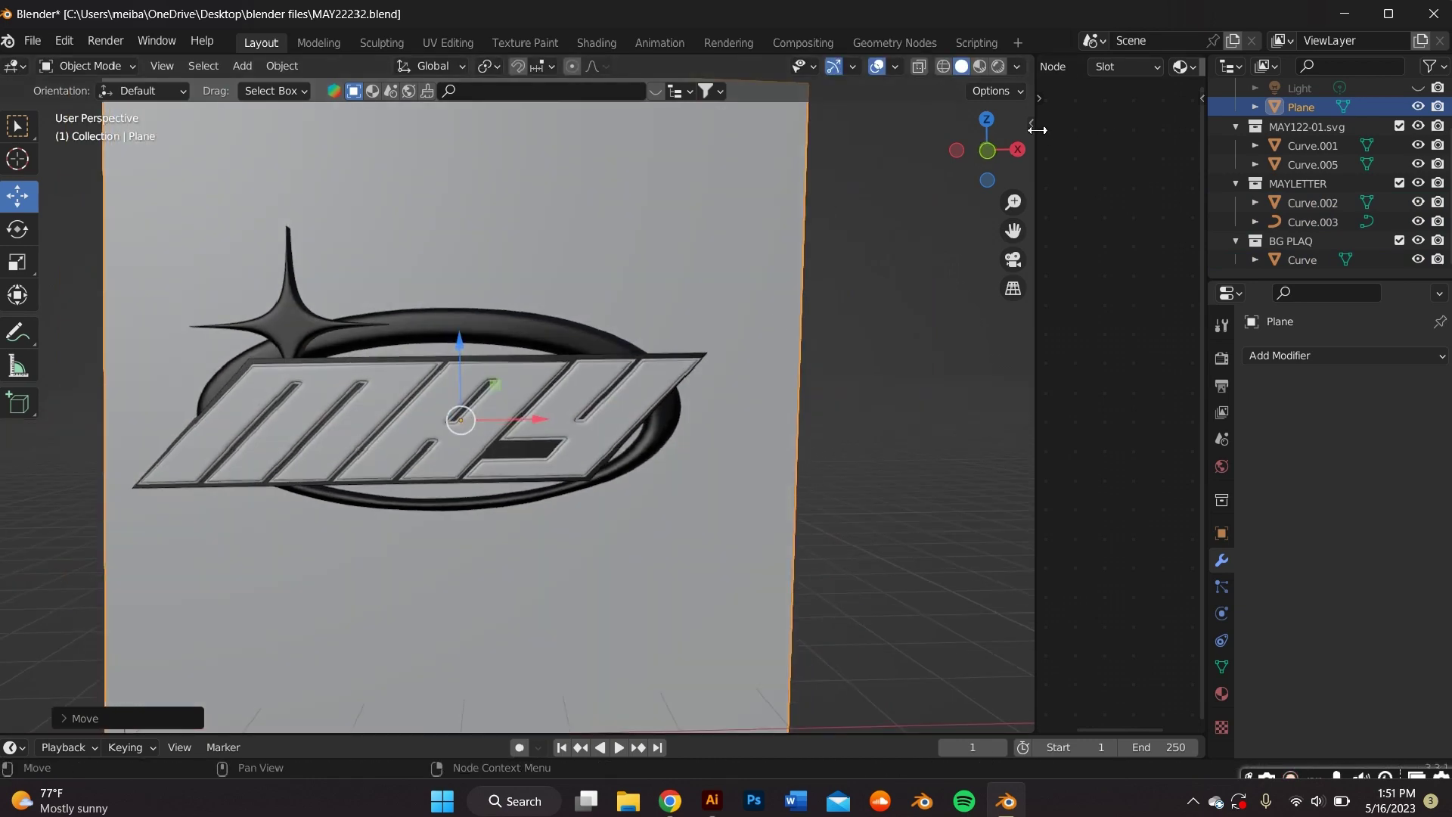
# Step: Widen the node editor beside the 3D viewport to make room for shader nodes
pyautogui.moveTo(1037, 129); pyautogui.dragTo(775, 165)
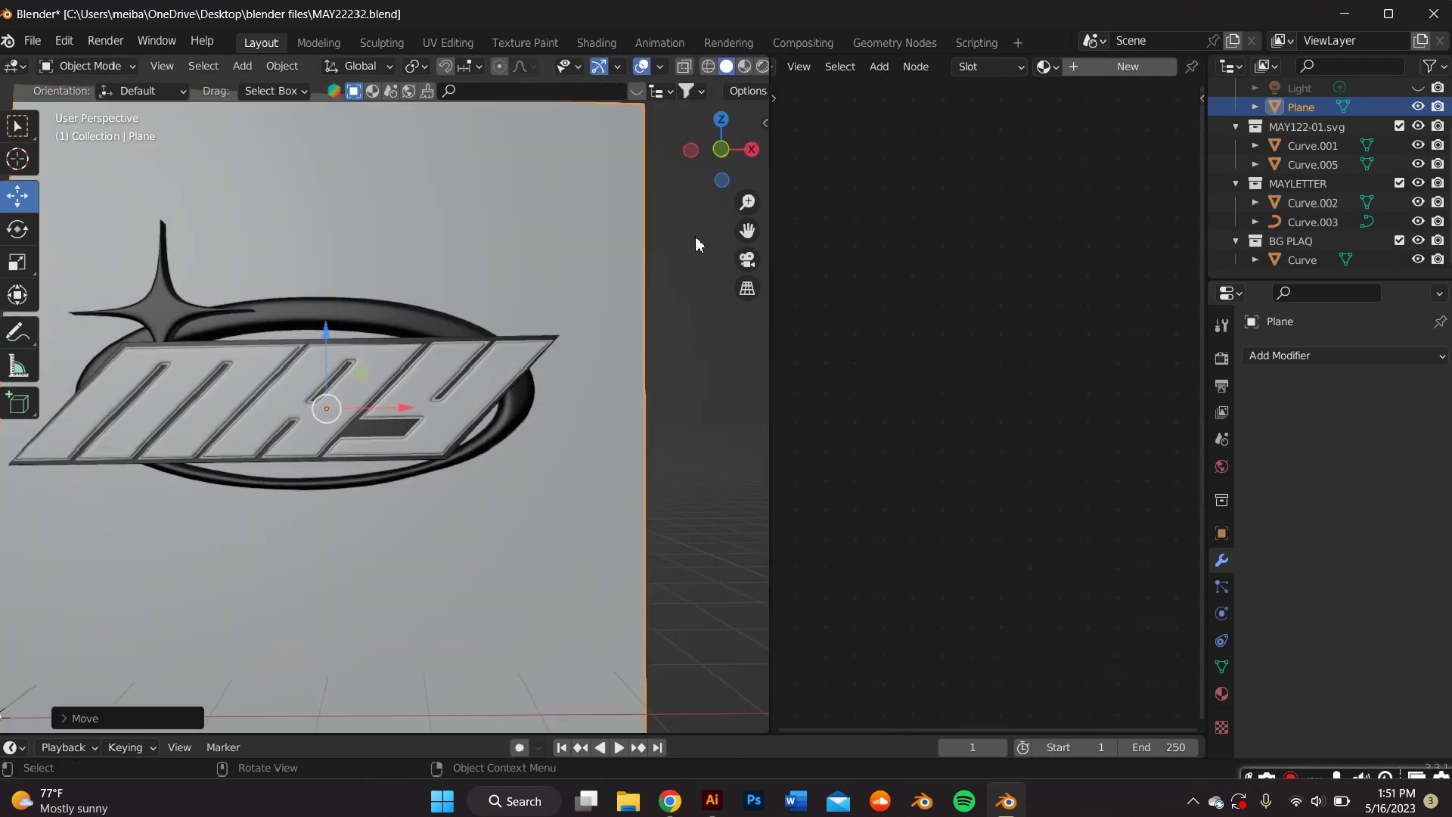
pyautogui.moveTo(747, 231); pyautogui.dragTo(821, 237)
pyautogui.scroll(2, 627, 270)
pyautogui.scroll(-2, 613, 274)
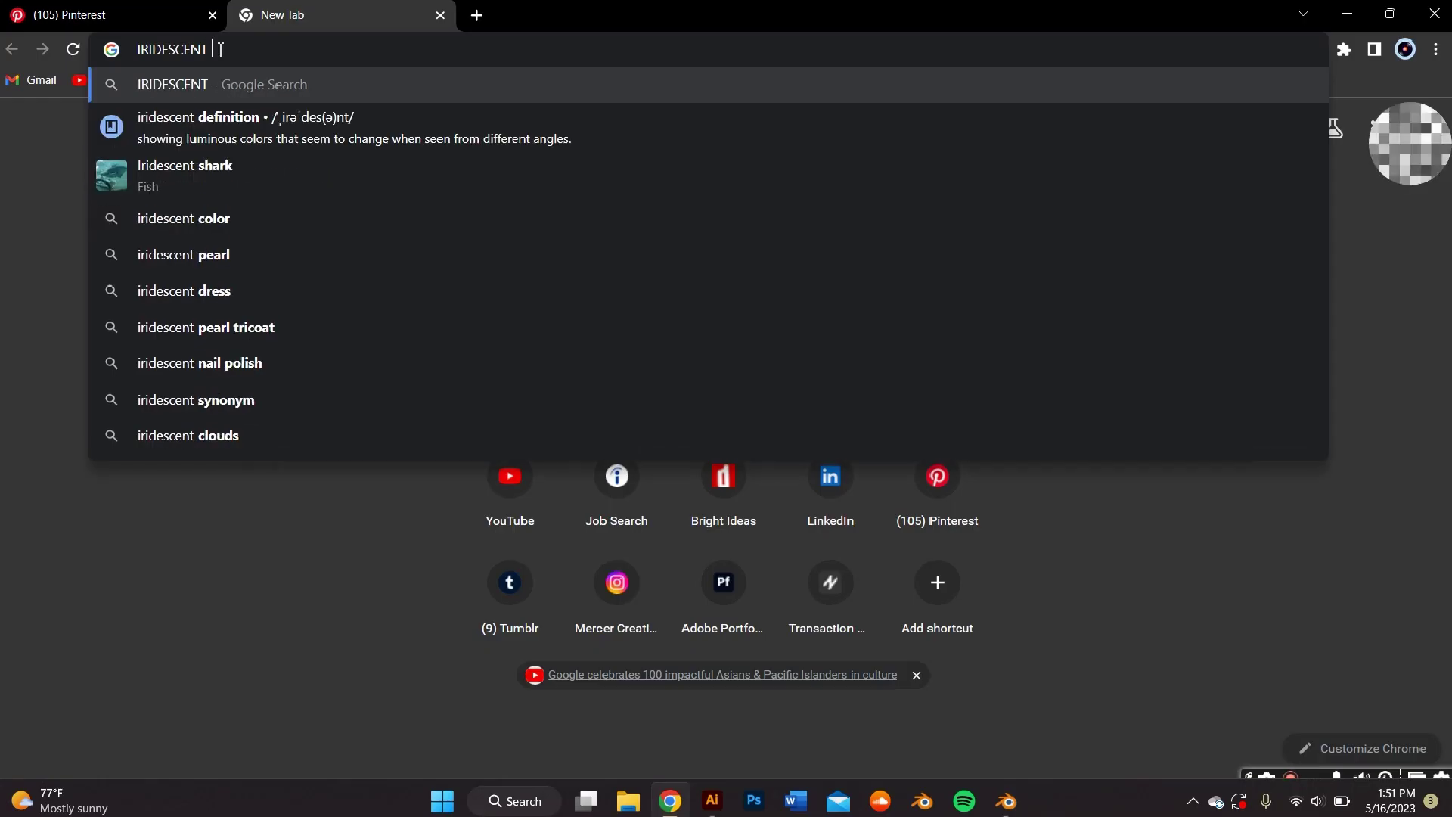
# Step: Switch to Chrome and search Google for "iridescent material"
pyautogui.write('MARERIAL')
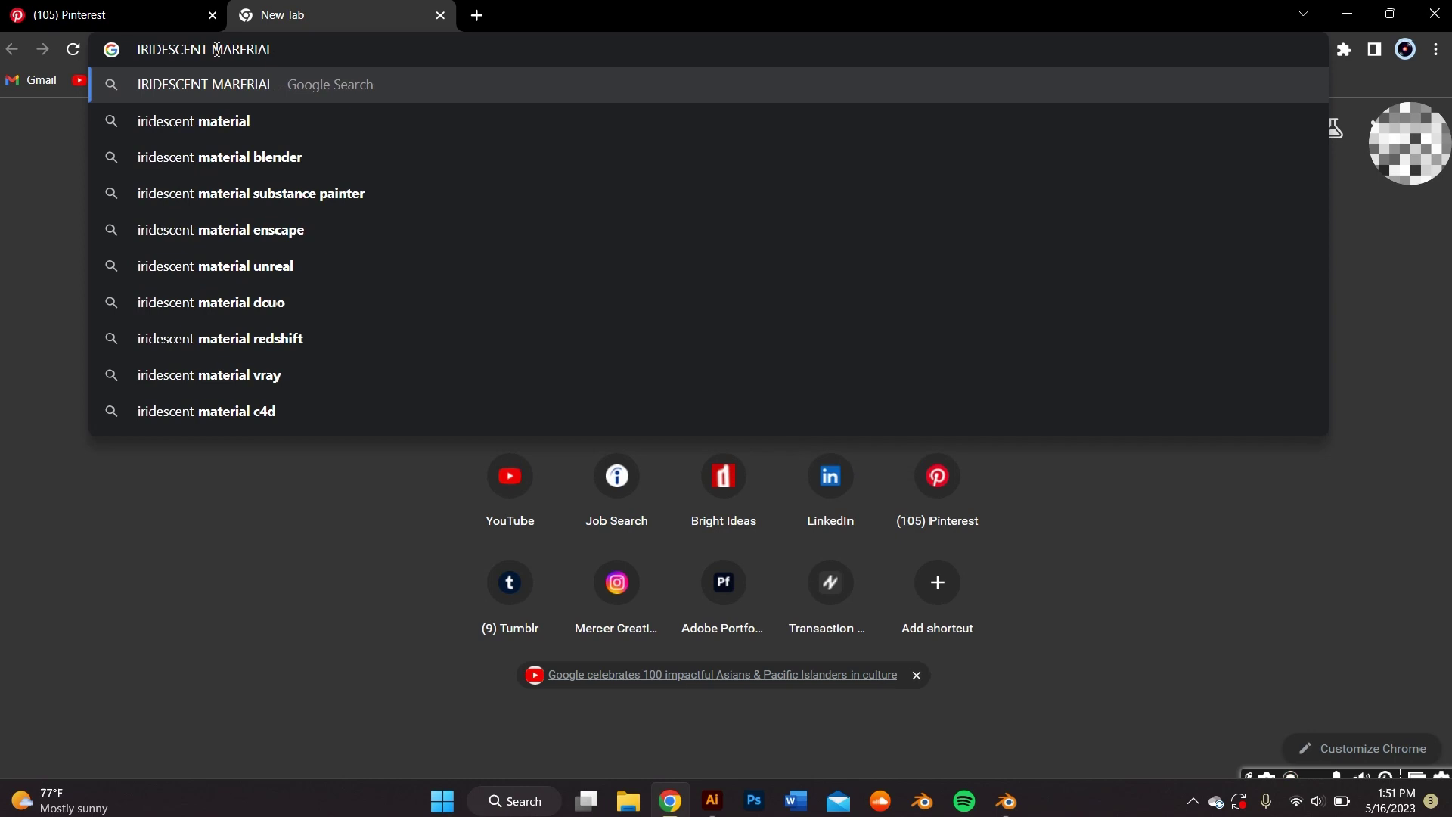
pyautogui.press('BackSpace')
pyautogui.press('BackSpace')
pyautogui.press('BackSpace')
pyautogui.press('BackSpace')
pyautogui.write('TERIAL')
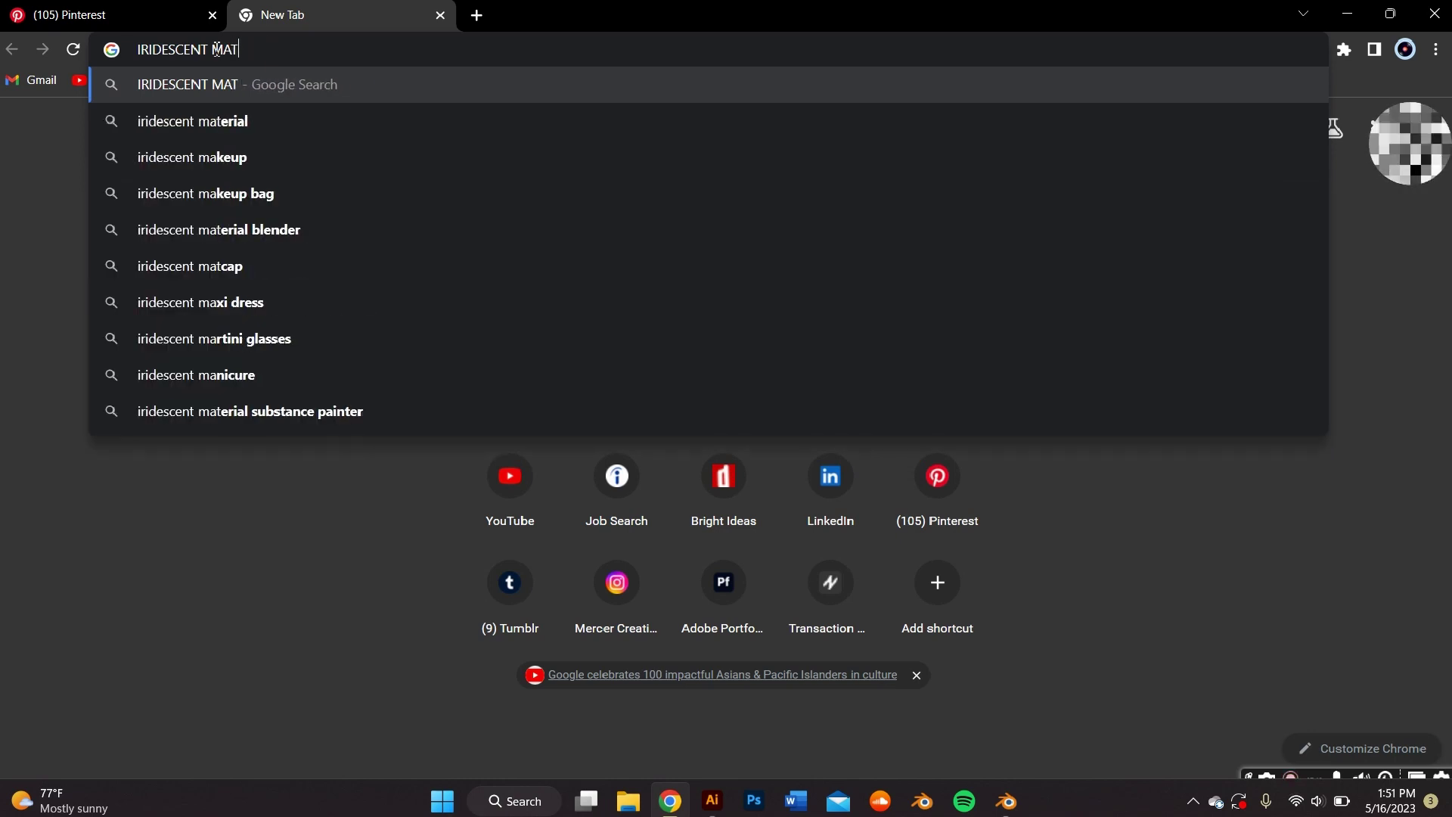
pyautogui.press('Return')
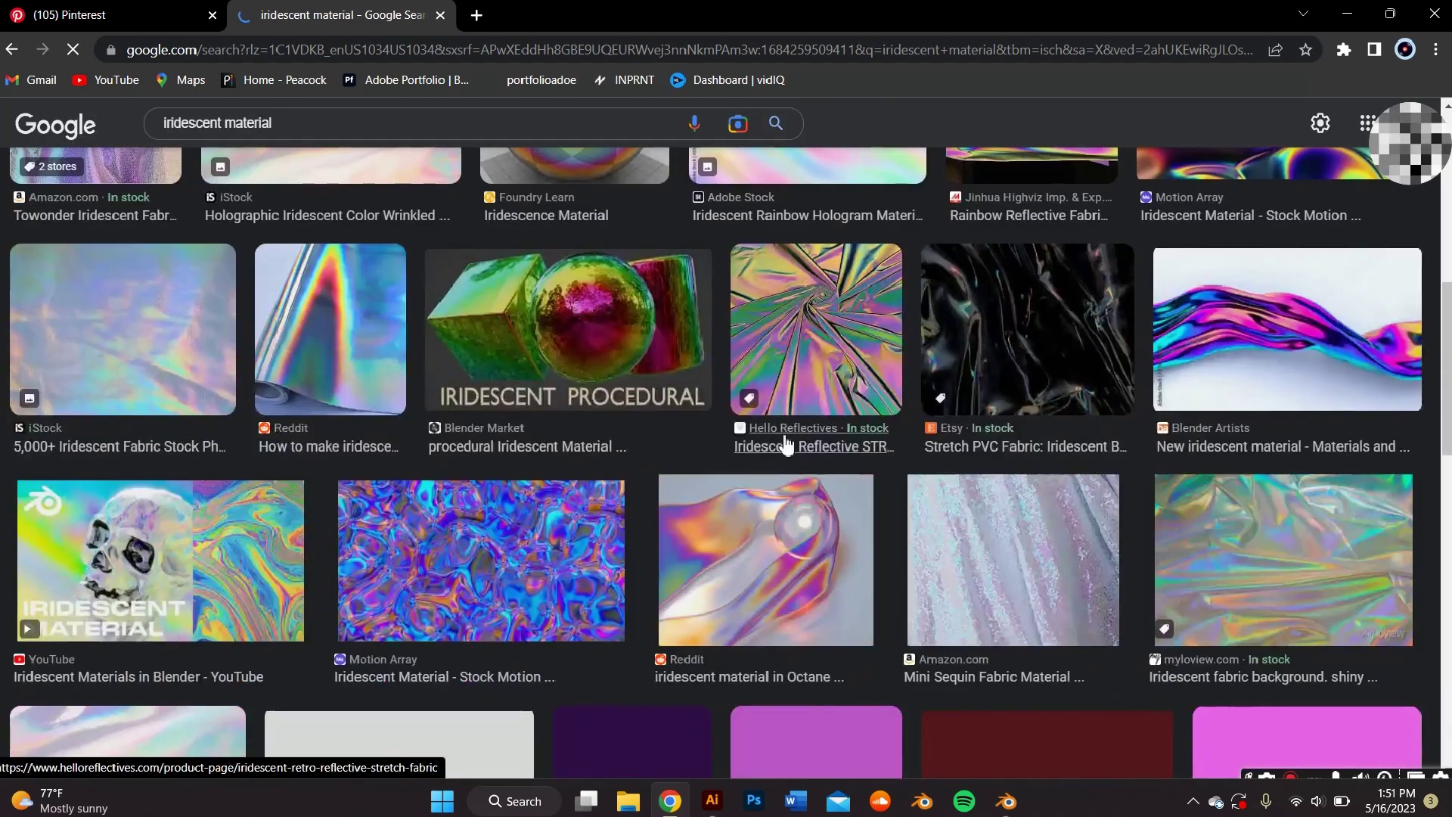
# Step: Find the myloview iridescent fabric background among the image results and save it as a JPEG in Downloads
pyautogui.scroll(3, 1252, 372)
pyautogui.scroll(-5, 1151, 315)
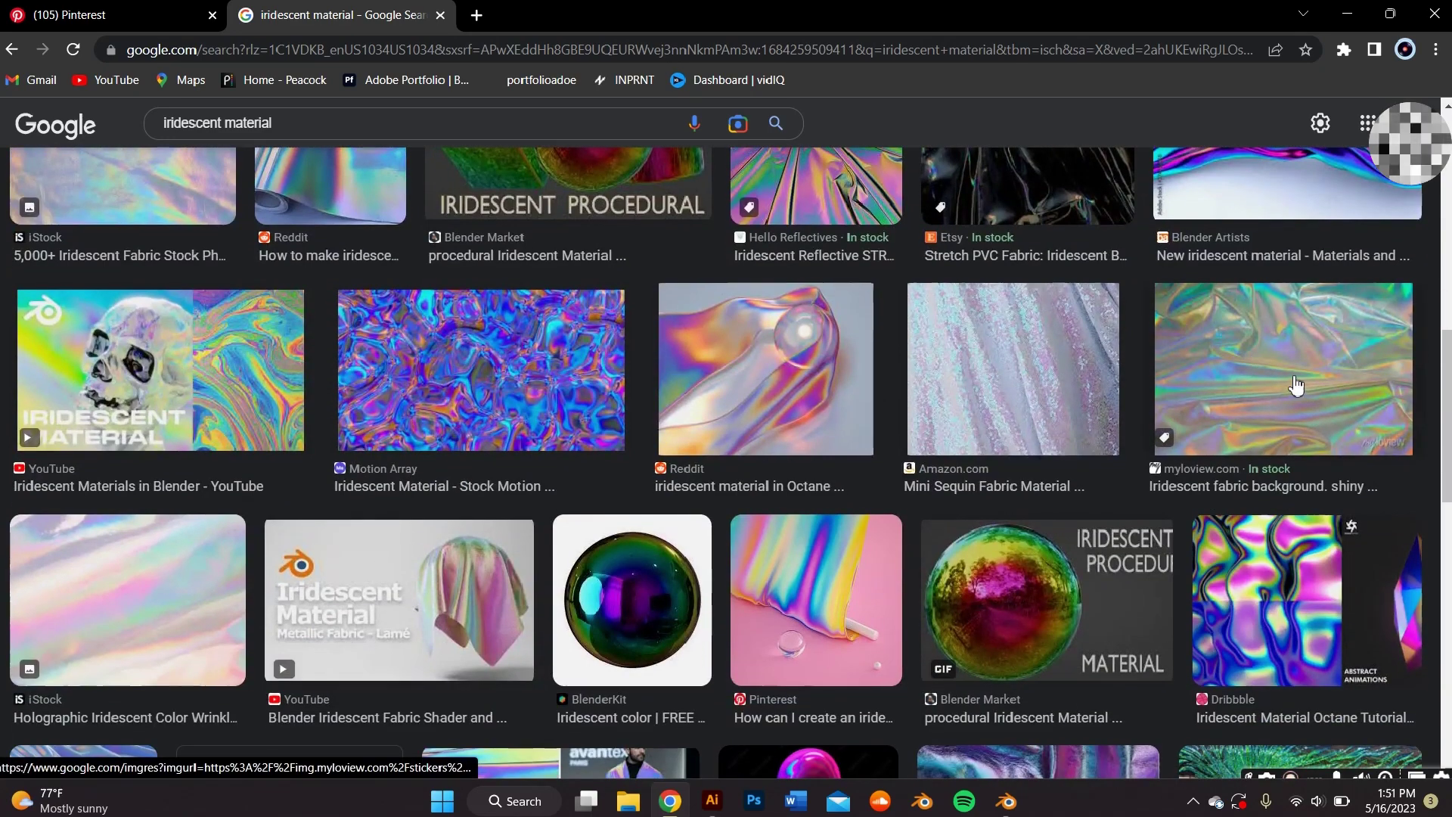
pyautogui.click(1296, 386)
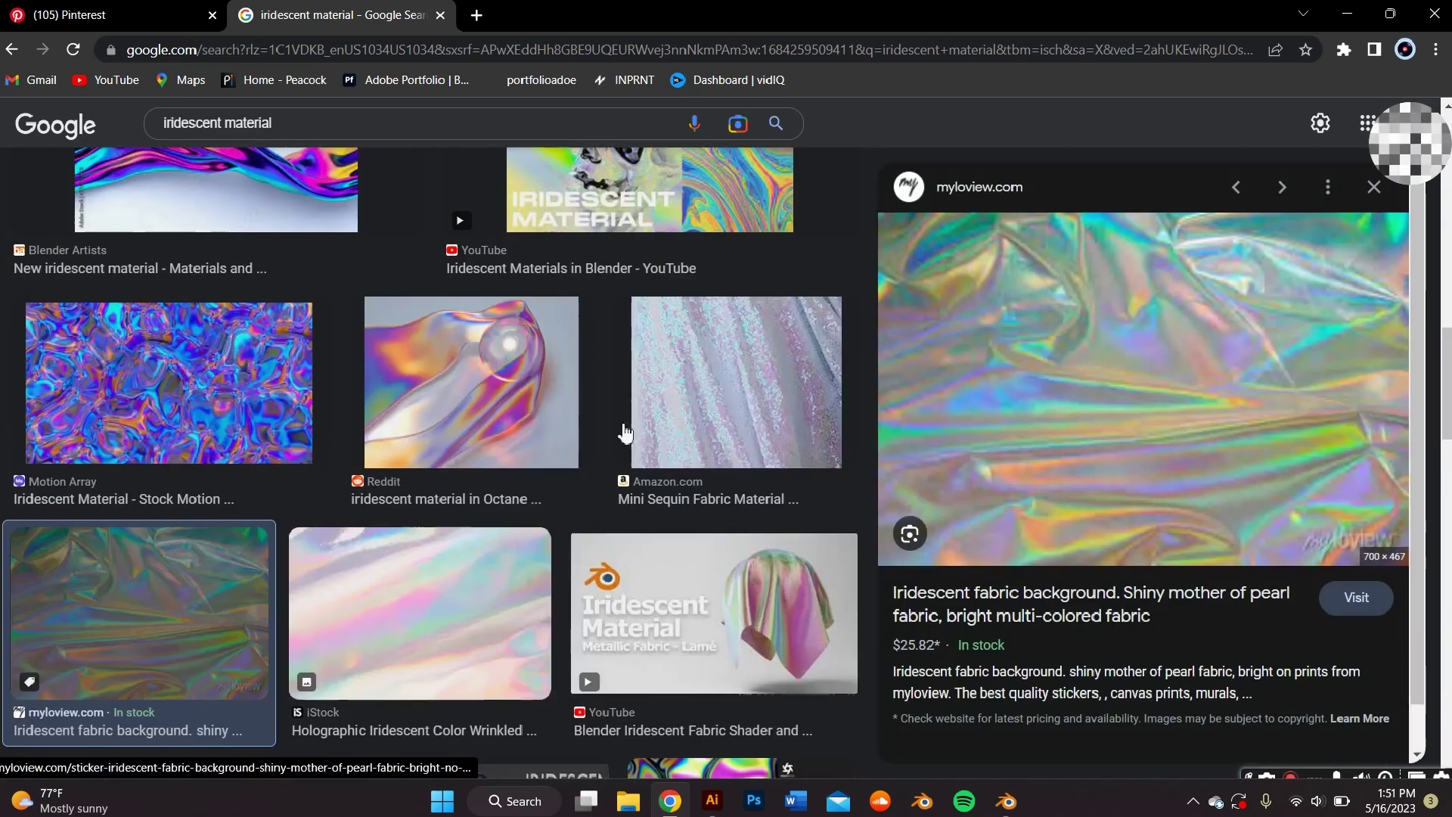
pyautogui.rightClick(1062, 368)
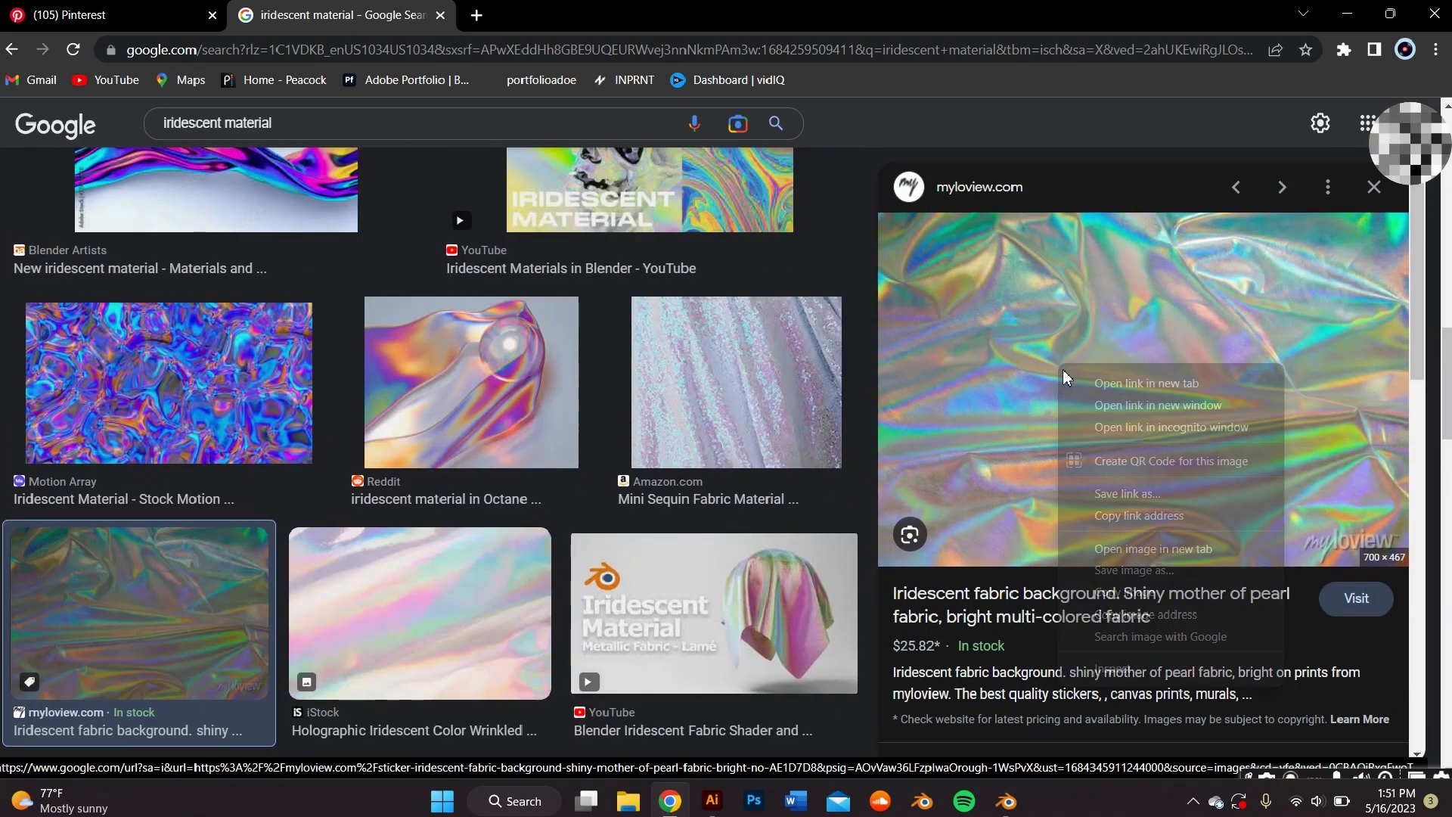
pyautogui.click(1159, 570)
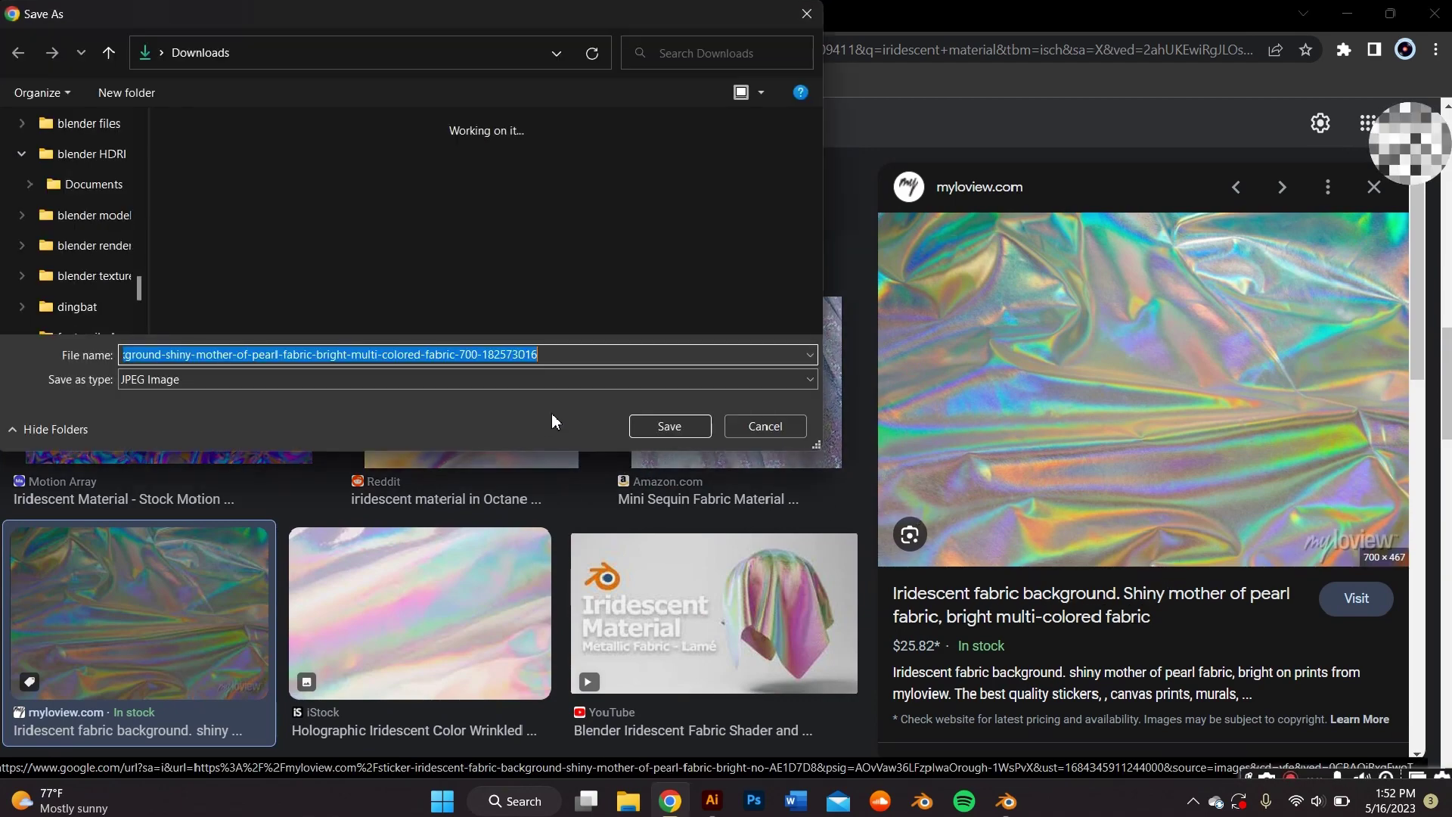
pyautogui.click(665, 419)
pyautogui.press('Escape')
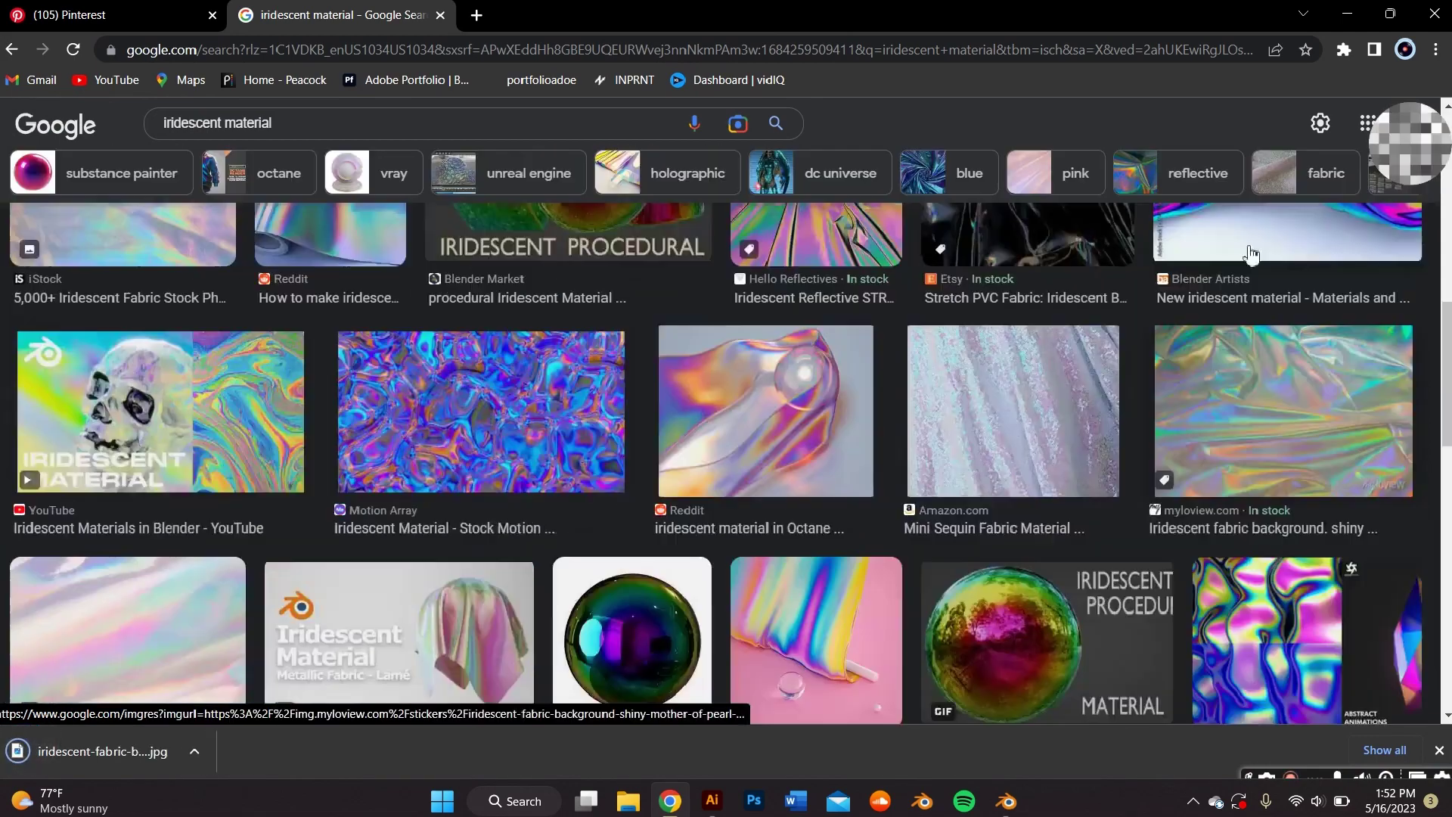
pyautogui.click(1278, 418)
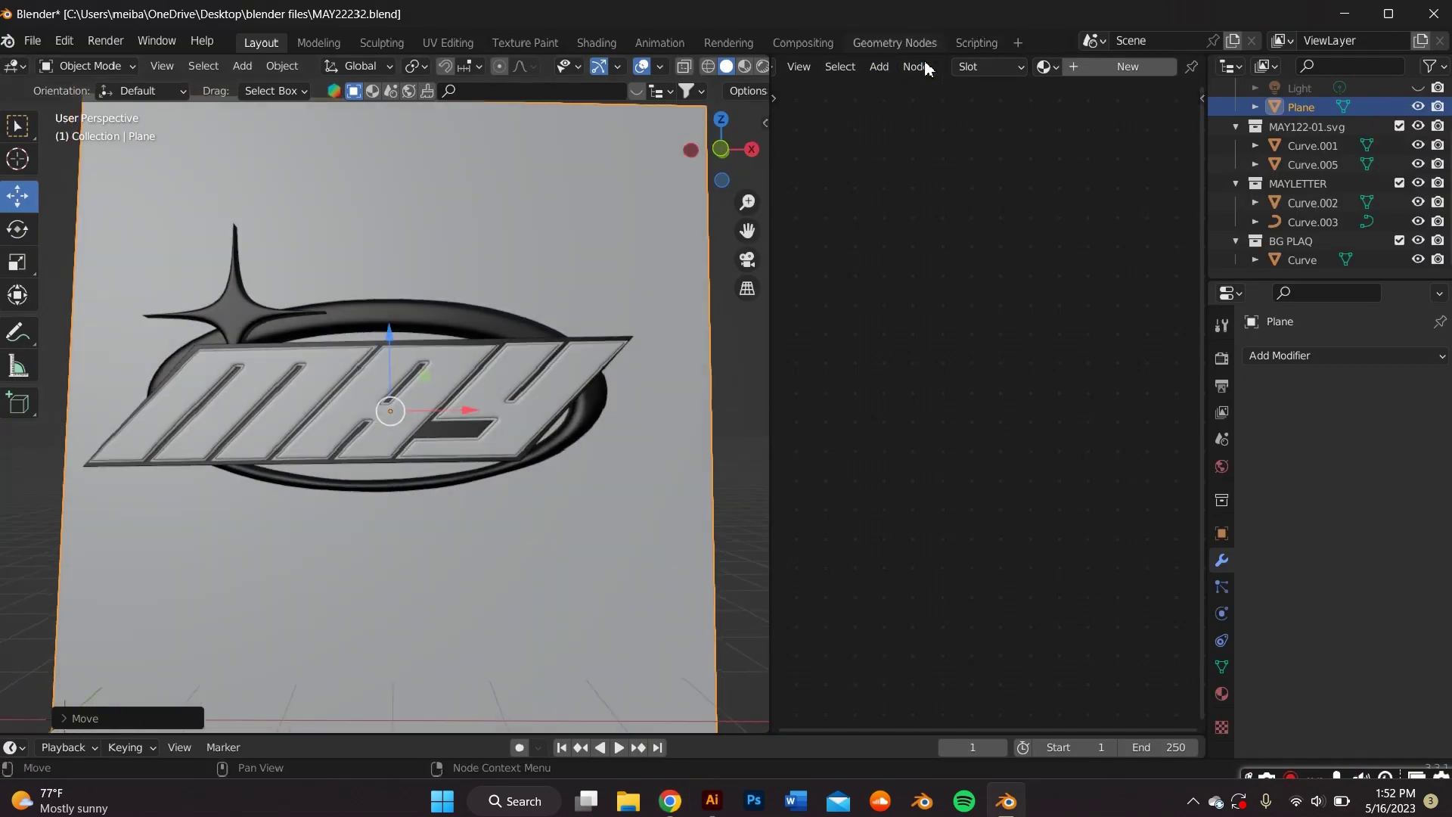
# Step: Return to Blender and set the node editor's shader type to World
pyautogui.scroll(4, 927, 69)
pyautogui.click(857, 68)
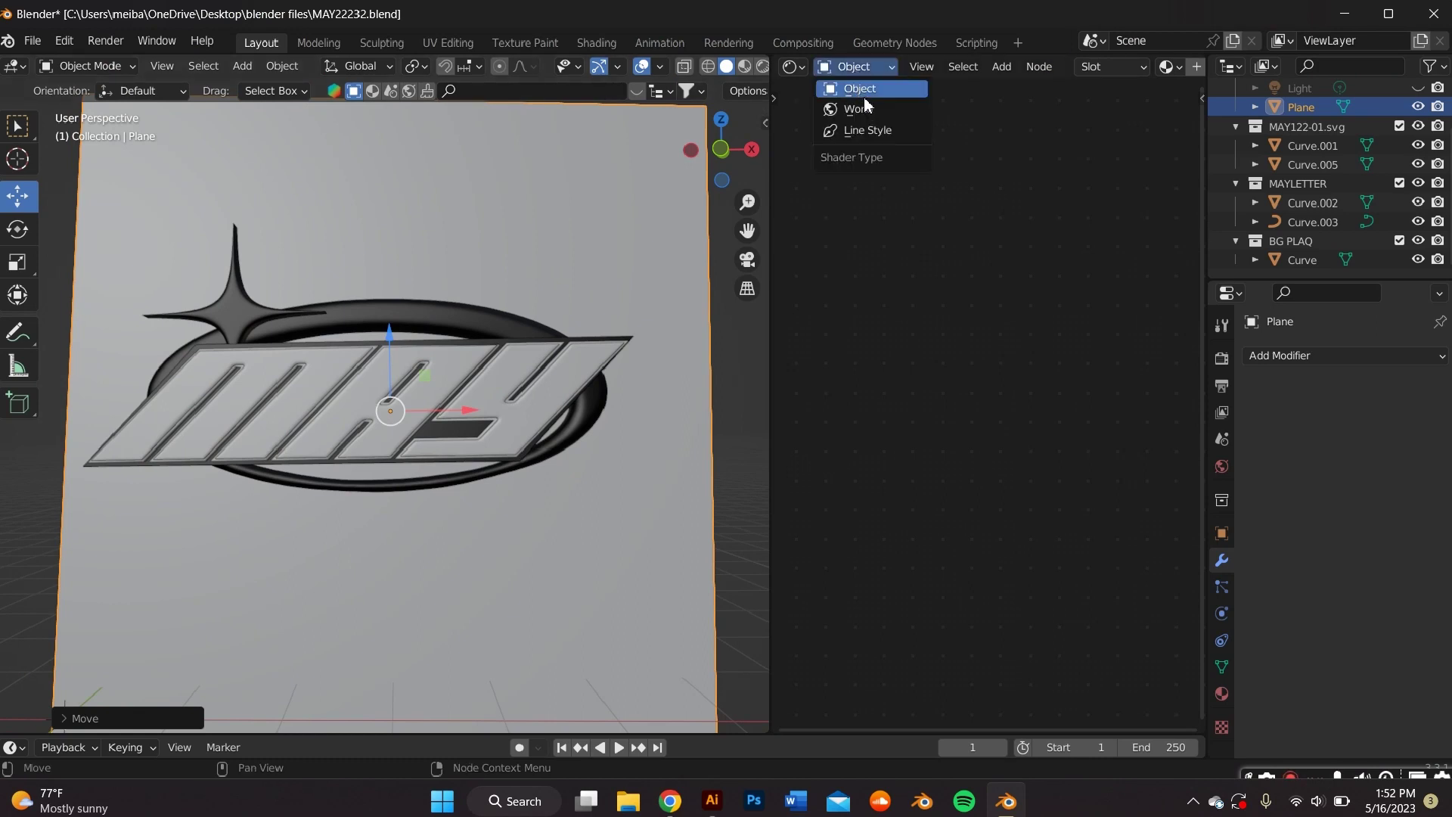
pyautogui.click(849, 106)
pyautogui.scroll(3, 976, 257)
pyautogui.scroll(2, 1013, 293)
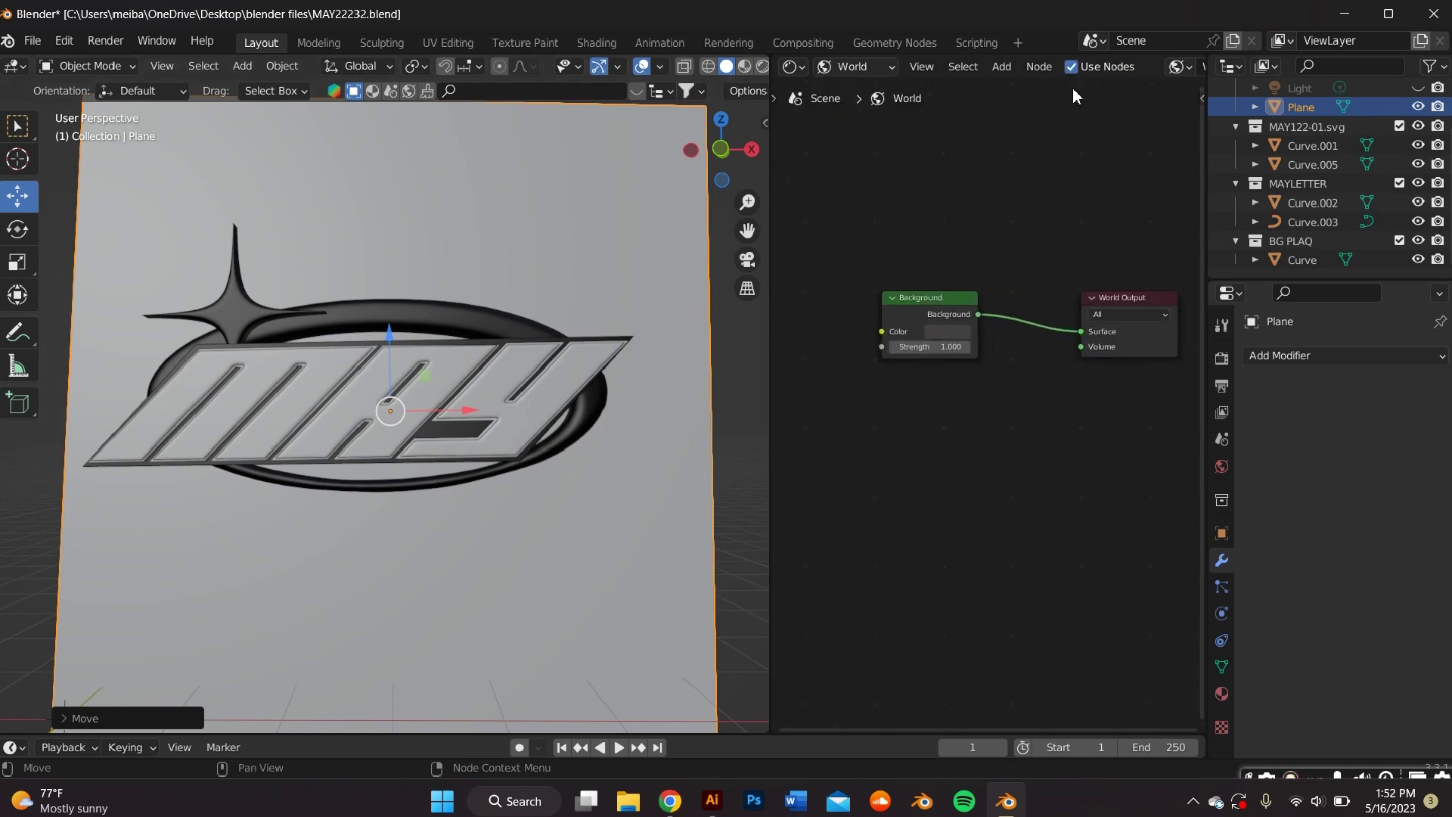
# Step: Add an Environment Texture node and place it before the Background node
pyautogui.click(1001, 66)
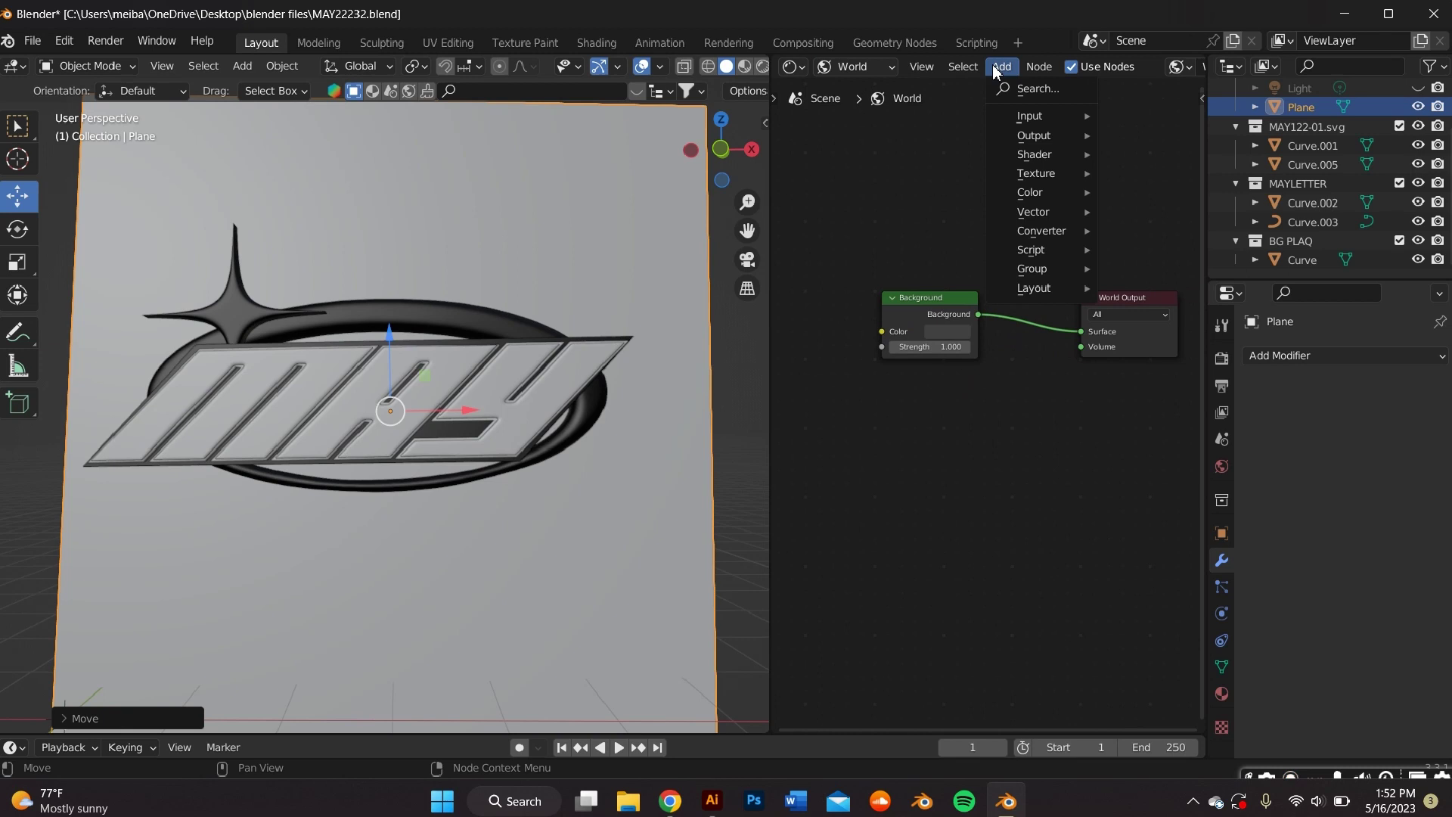
pyautogui.moveTo(1059, 173)
pyautogui.click(1169, 210)
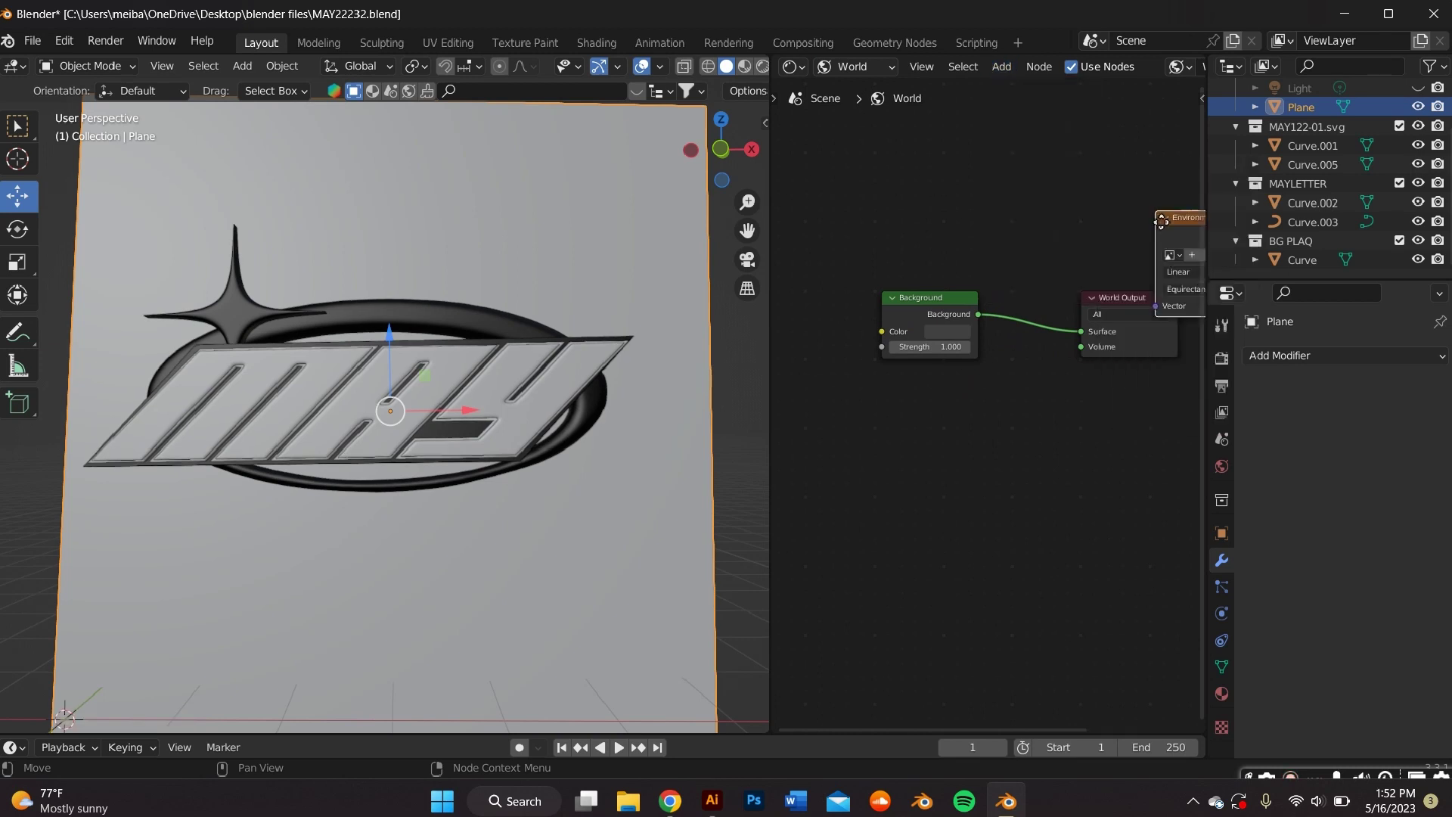
pyautogui.click(902, 299)
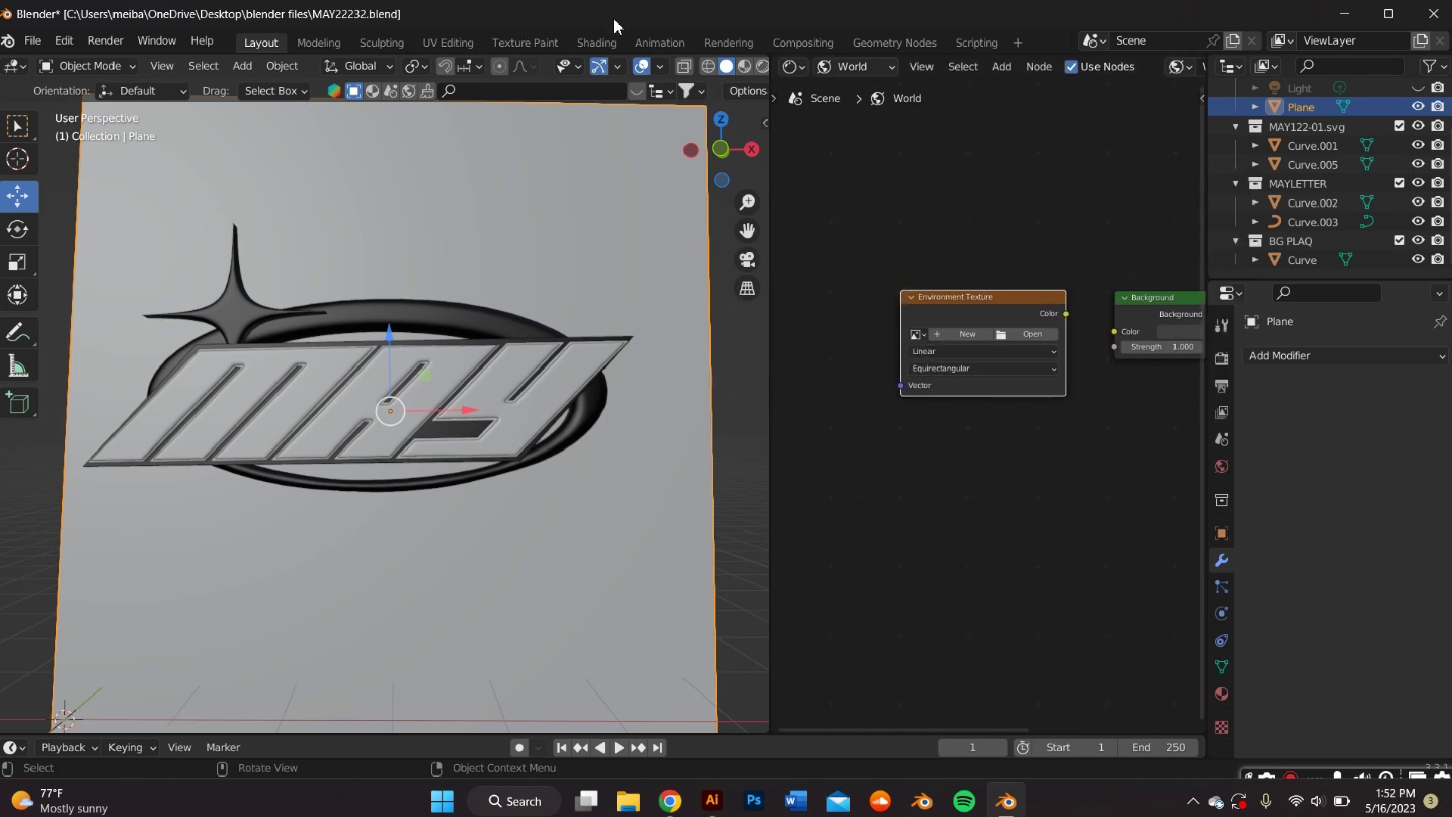
# Step: Show the viewport in Rendered shading and connect the Environment Texture's Color output to the Background's Color input
pyautogui.moveTo(667, 65); pyautogui.dragTo(638, 66, button='middle')
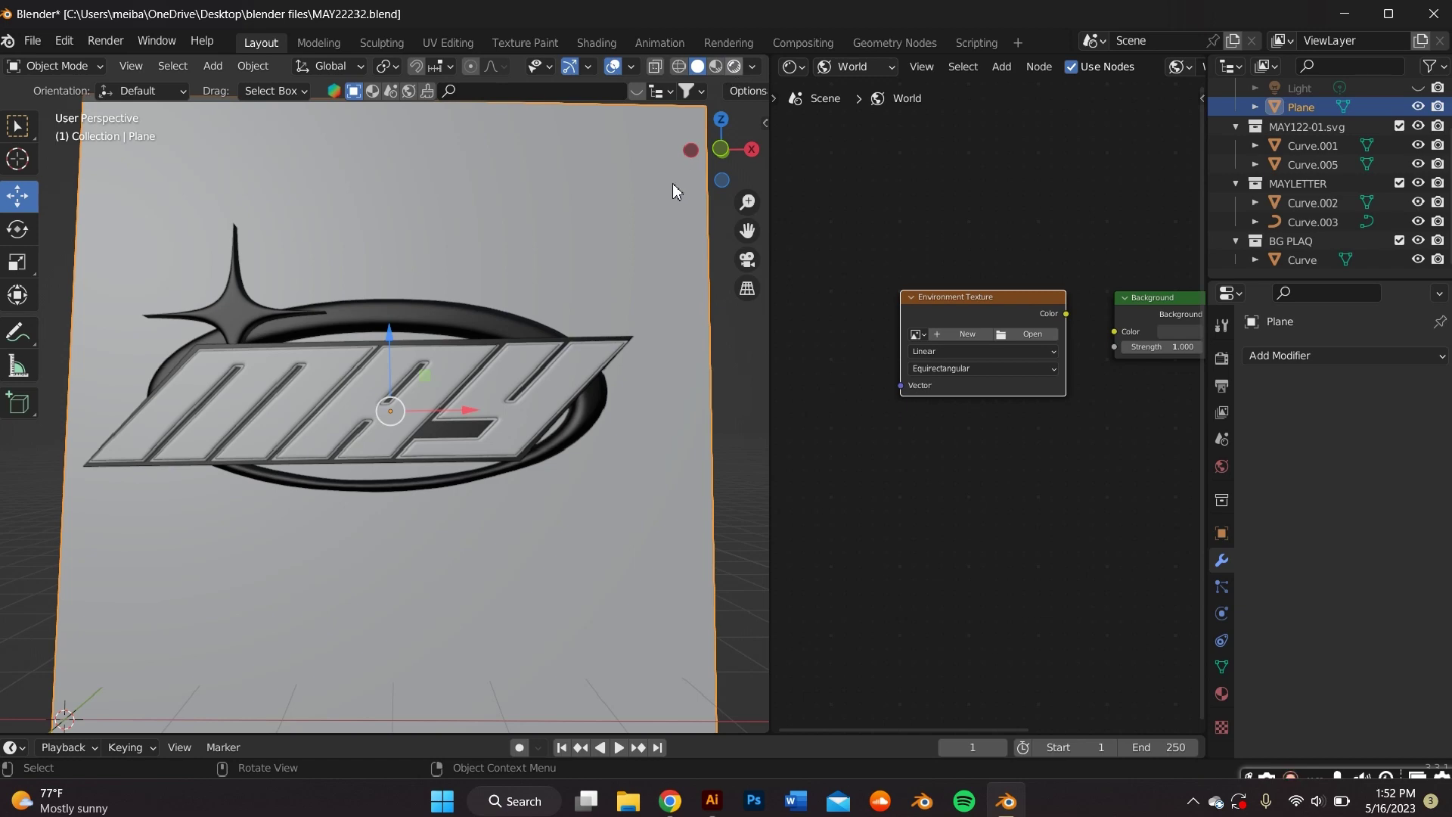
pyautogui.click(732, 68)
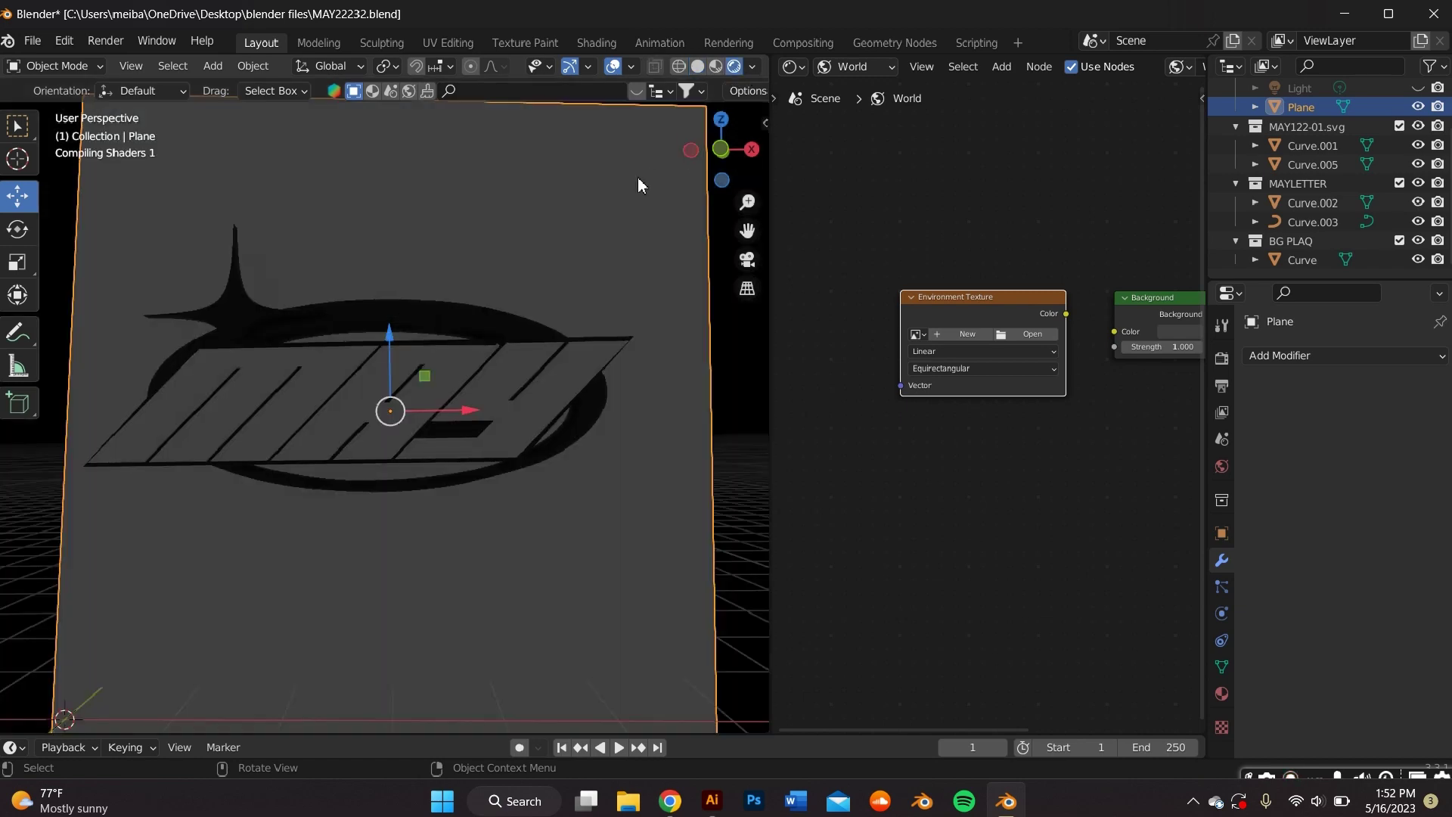
pyautogui.hscroll(2, 1055, 293)
pyautogui.moveTo(998, 301); pyautogui.dragTo(1049, 319)
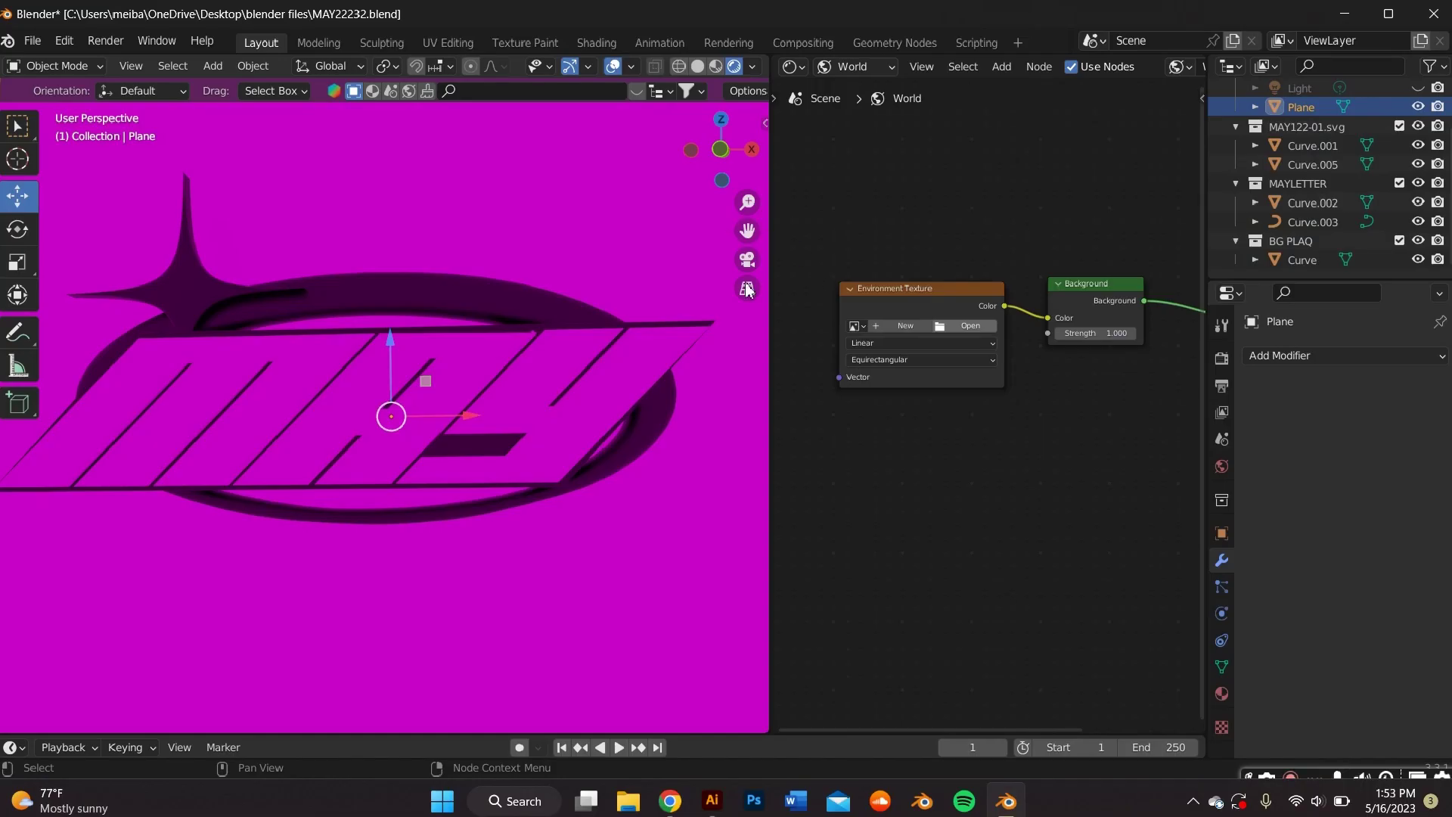
# Step: Load the iridescent tumblr_mwrb9pk3jJ1t1sycao1 image into the Environment Texture node
pyautogui.moveTo(586, 291); pyautogui.dragTo(564, 292)
pyautogui.scroll(-10, 552, 280)
pyautogui.moveTo(564, 292); pyautogui.dragTo(486, 302, button='middle')
pyautogui.scroll(8, 568, 286)
pyautogui.scroll(-4, 561, 289)
pyautogui.scroll(-3, 479, 306)
pyautogui.scroll(7, 550, 280)
pyautogui.scroll(3, 486, 302)
pyautogui.scroll(1, 684, 331)
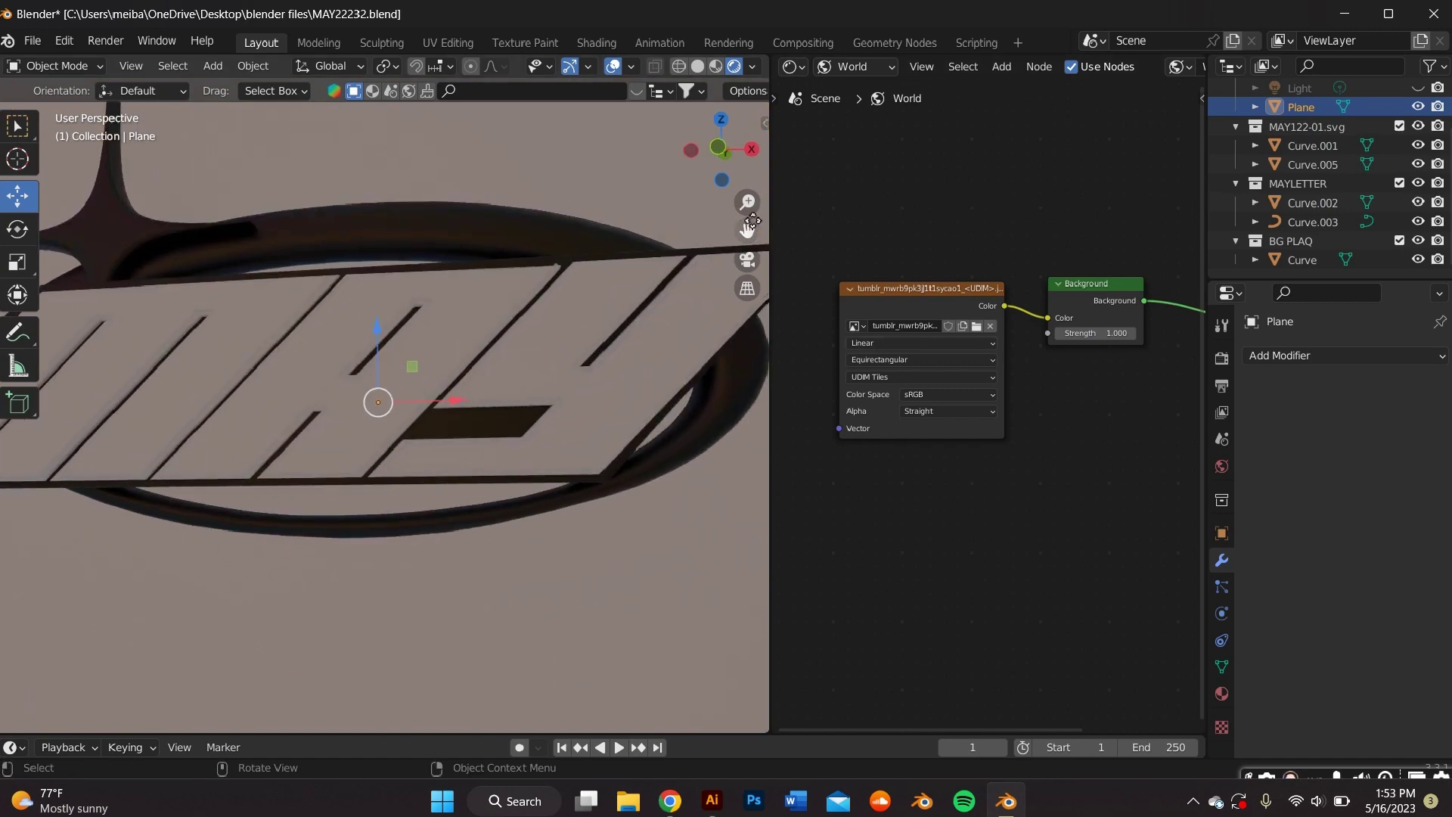
# Step: Set the world Background node's strength to 2.300
pyautogui.scroll(-4, 670, 248)
pyautogui.scroll(2, 670, 247)
pyautogui.moveTo(670, 248); pyautogui.dragTo(677, 261, button='middle')
pyautogui.moveTo(1097, 333); pyautogui.dragTo(1149, 333)
# Step: Set the node editor's shader type to Object and create a new material for the MAY lettering
pyautogui.click(852, 67)
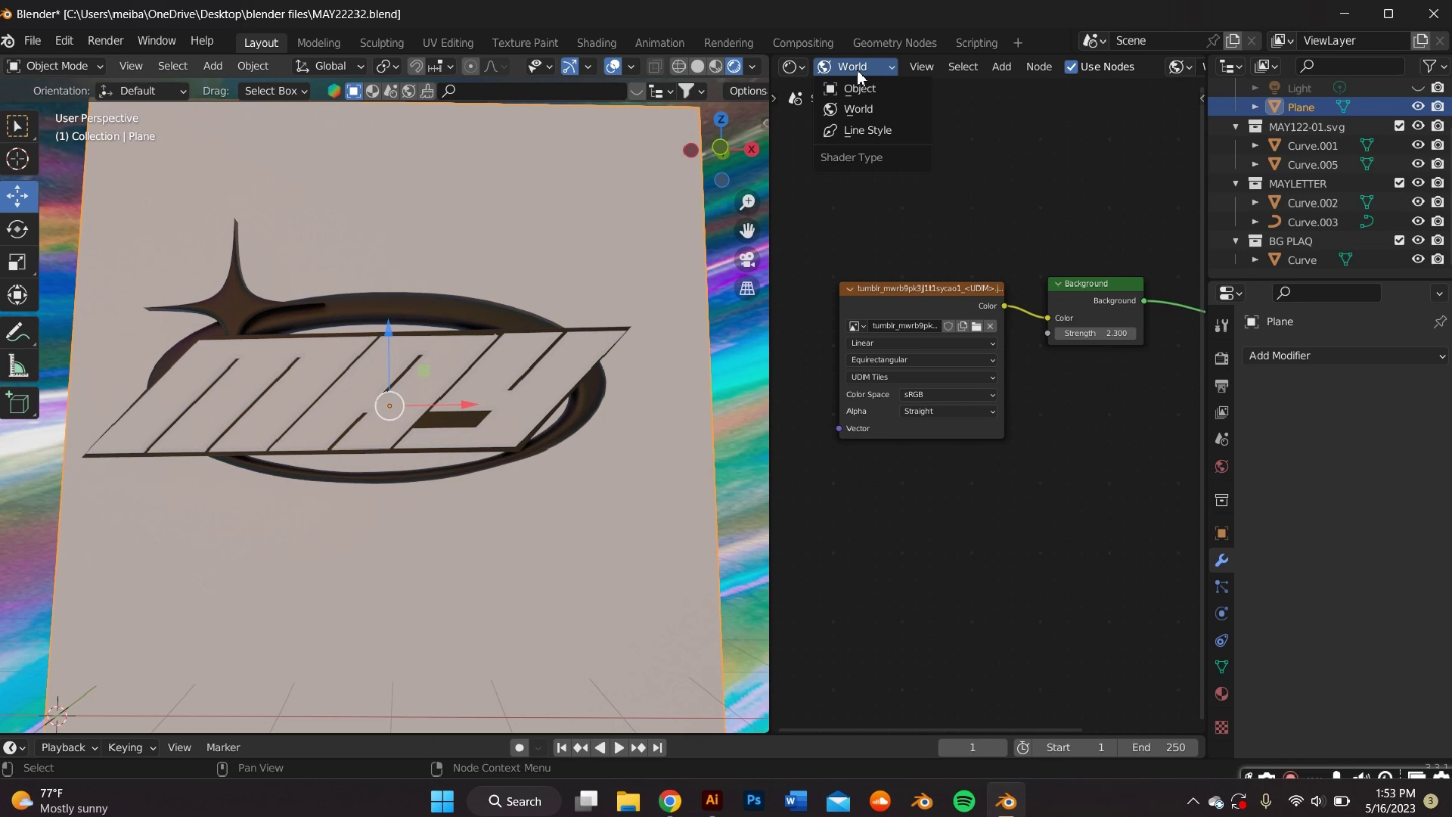
pyautogui.click(840, 82)
pyautogui.scroll(3, 493, 376)
pyautogui.click(493, 376)
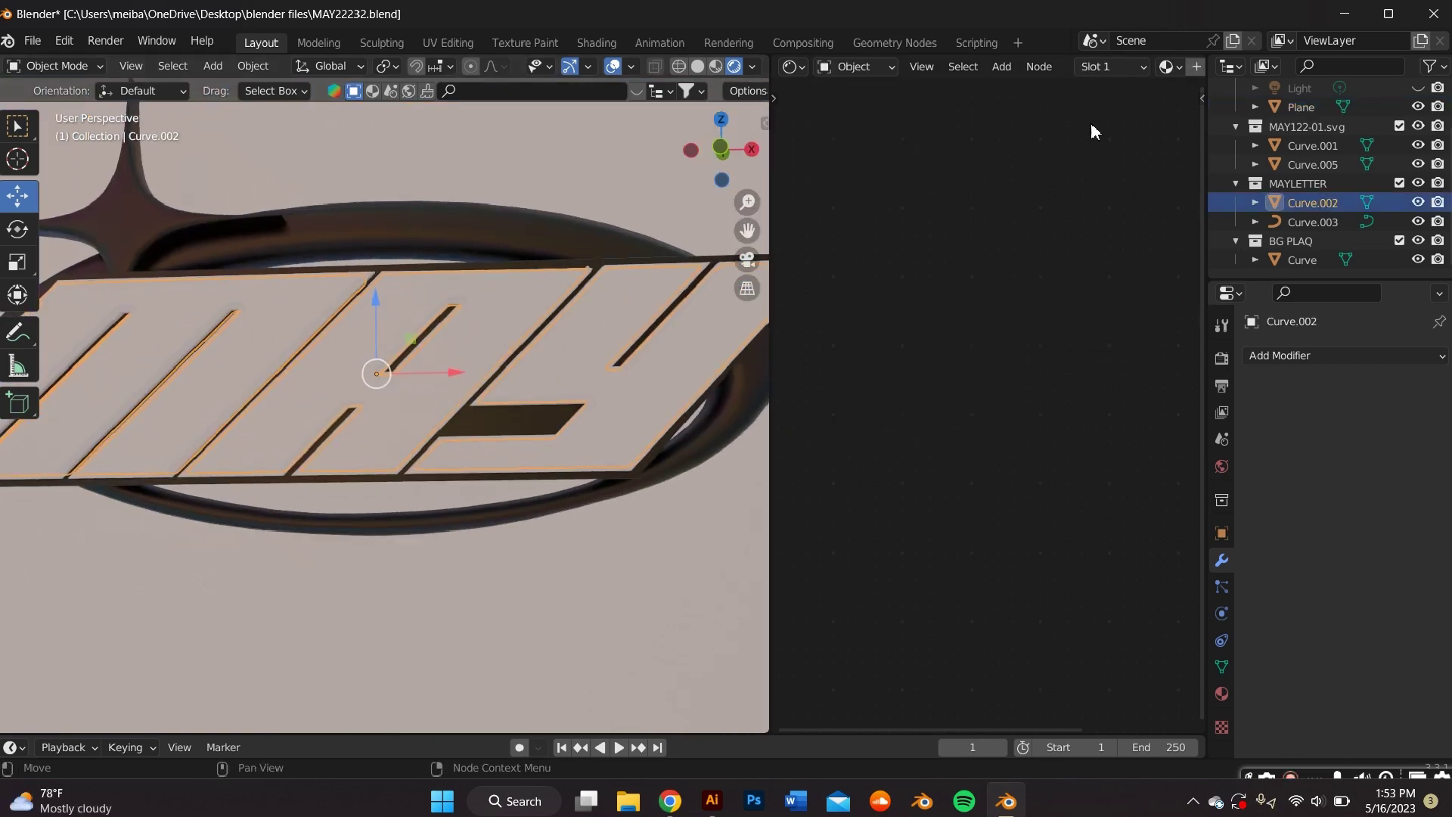
pyautogui.moveTo(1154, 56); pyautogui.dragTo(787, 87, button='middle')
pyautogui.scroll(-3, 703, 181)
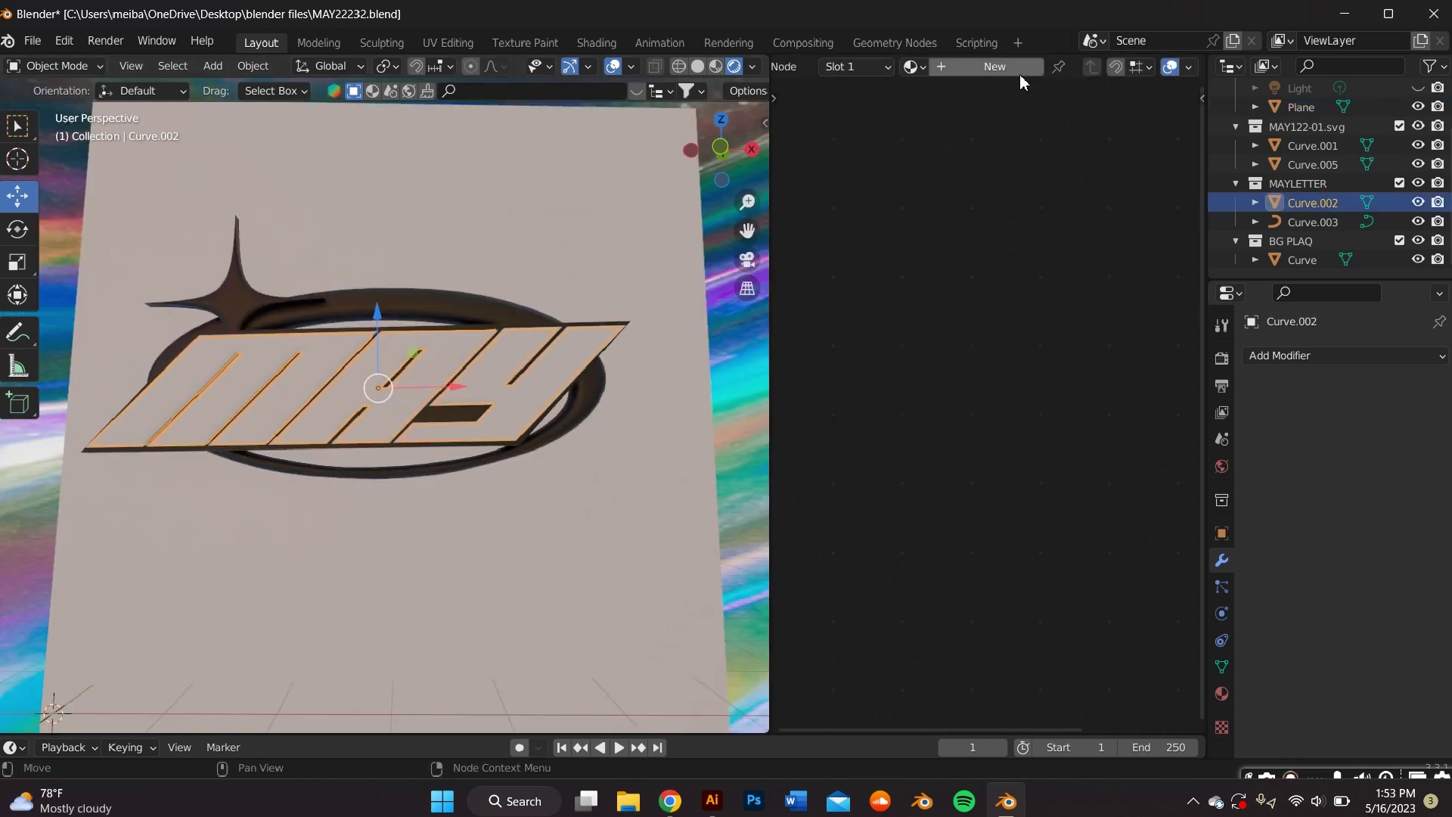
pyautogui.click(1017, 74)
pyautogui.scroll(2, 995, 307)
pyautogui.moveTo(990, 311); pyautogui.dragTo(773, 235, button='middle')
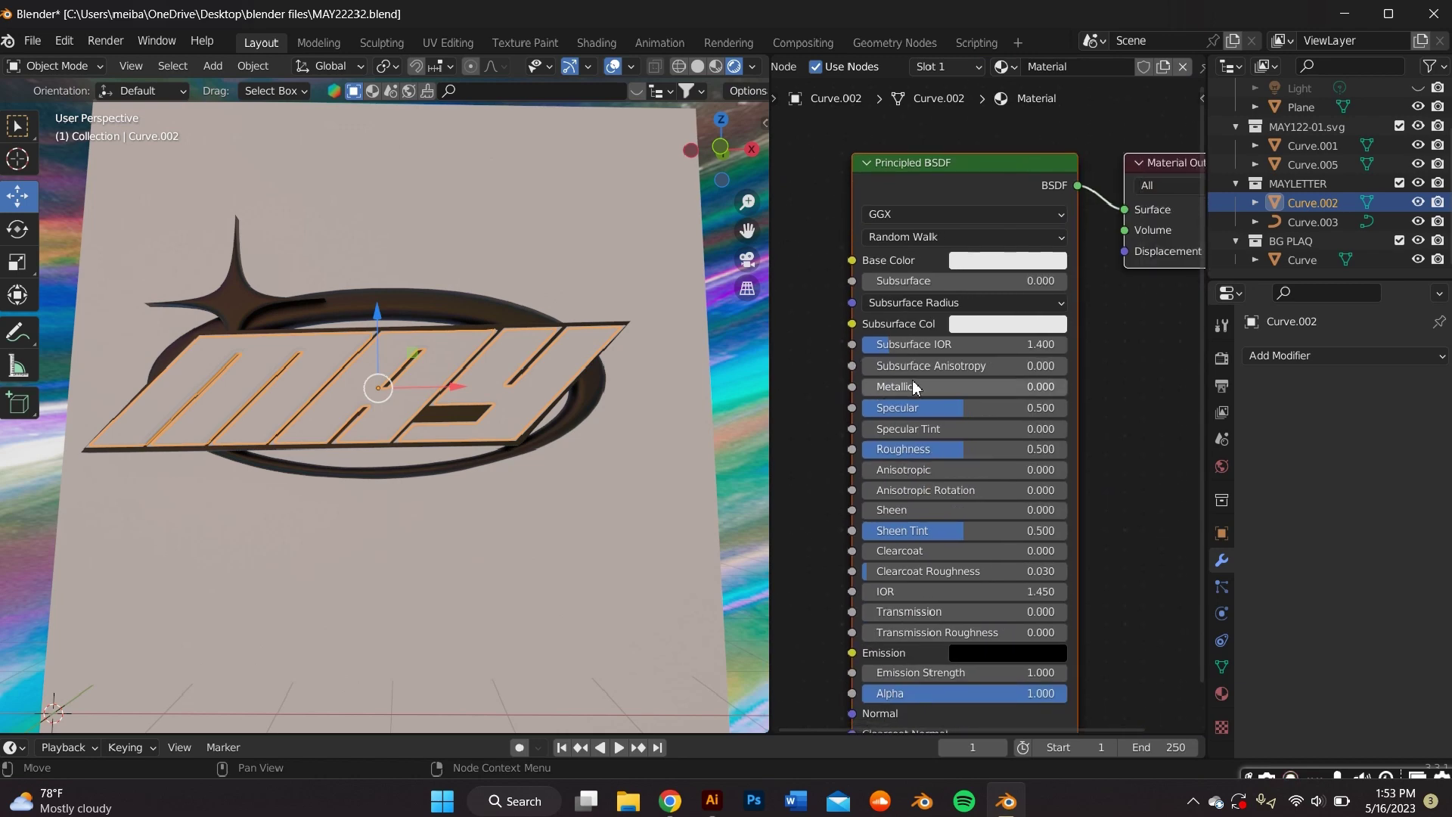
# Step: Set the lettering material's Metallic to 1.000 and its Roughness to 0.029
pyautogui.moveTo(914, 387); pyautogui.dragTo(1067, 388)
pyautogui.moveTo(1016, 453); pyautogui.dragTo(904, 451)
pyautogui.scroll(2, 989, 404)
pyautogui.moveTo(519, 333)
pyautogui.mouseDown(button='middle')
pyautogui.moveTo(546, 370)
pyautogui.moveTo(522, 331)
pyautogui.mouseUp(button='middle')
pyautogui.scroll(2, 522, 330)
# Step: Reopen the World shader nodes and change the environment texture's projection from Equirectangular to Mirror Ball
pyautogui.click(534, 243)
pyautogui.moveTo(534, 243); pyautogui.dragTo(617, 269, button='middle')
pyautogui.scroll(-2, 617, 274)
pyautogui.scroll(6, 969, 66)
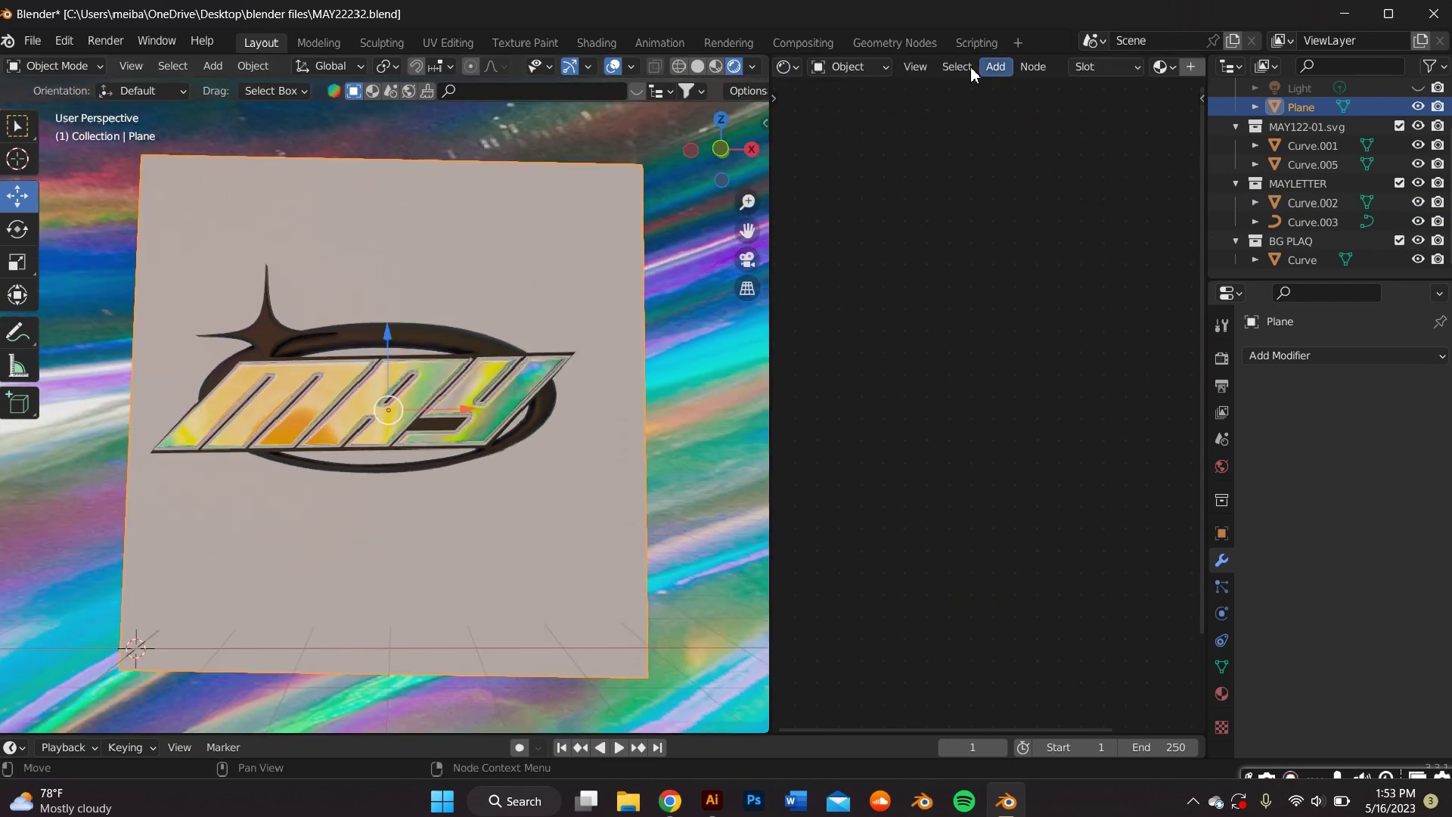
pyautogui.click(852, 109)
pyautogui.moveTo(925, 252); pyautogui.dragTo(884, 237, button='middle')
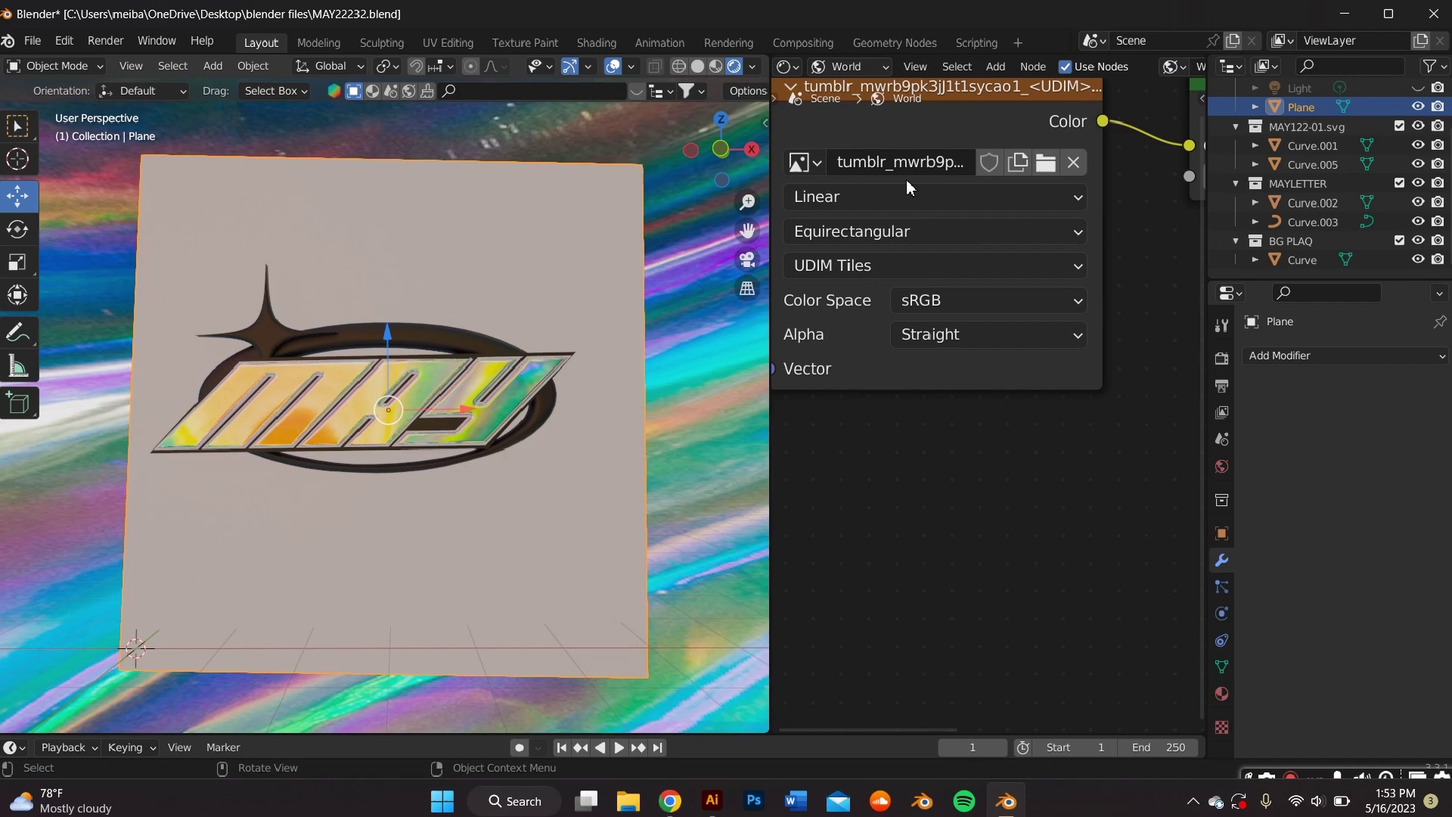
pyautogui.click(964, 230)
pyautogui.click(877, 297)
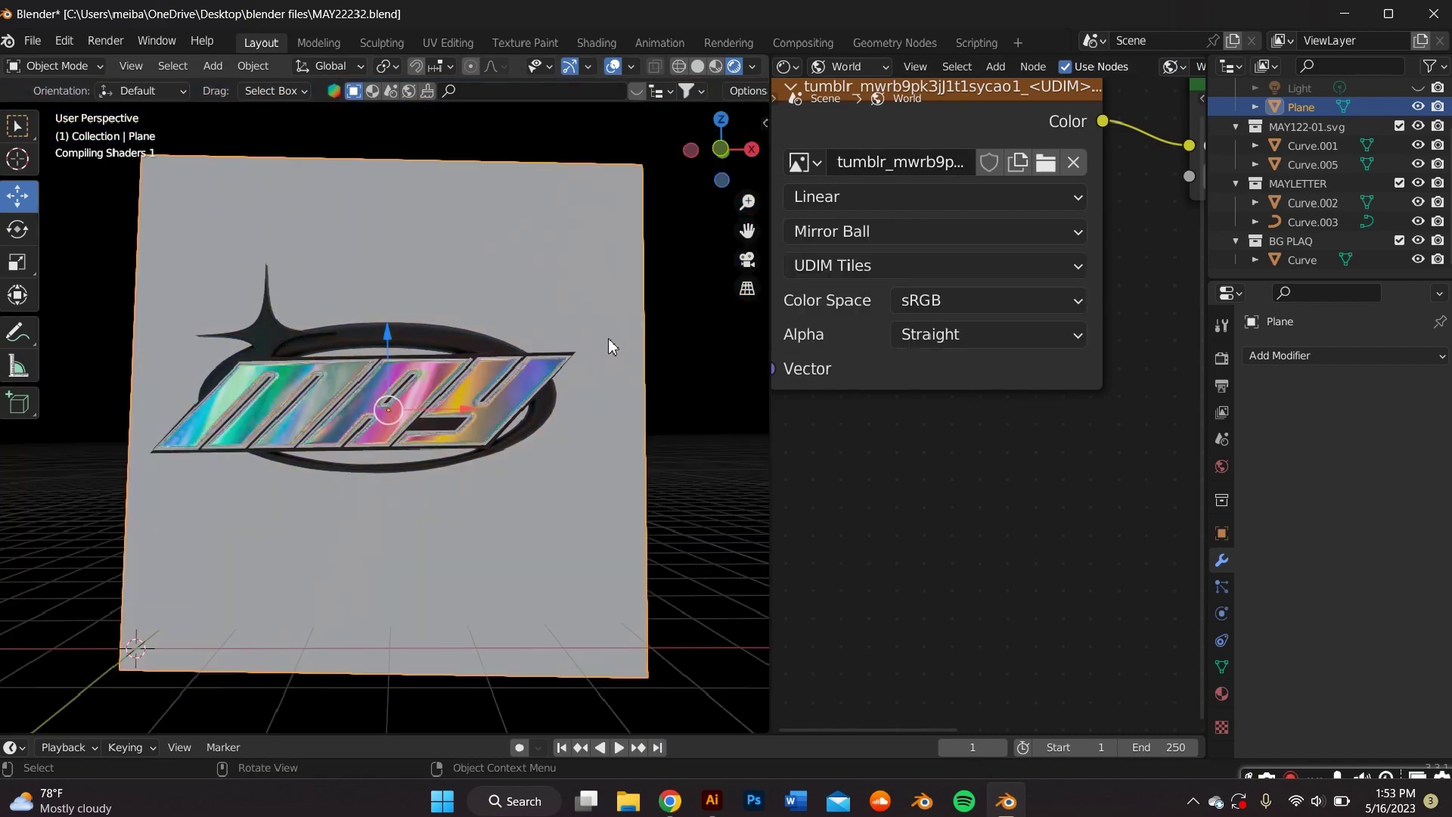
pyautogui.moveTo(586, 317); pyautogui.dragTo(622, 251, button='middle')
pyautogui.scroll(2, 620, 287)
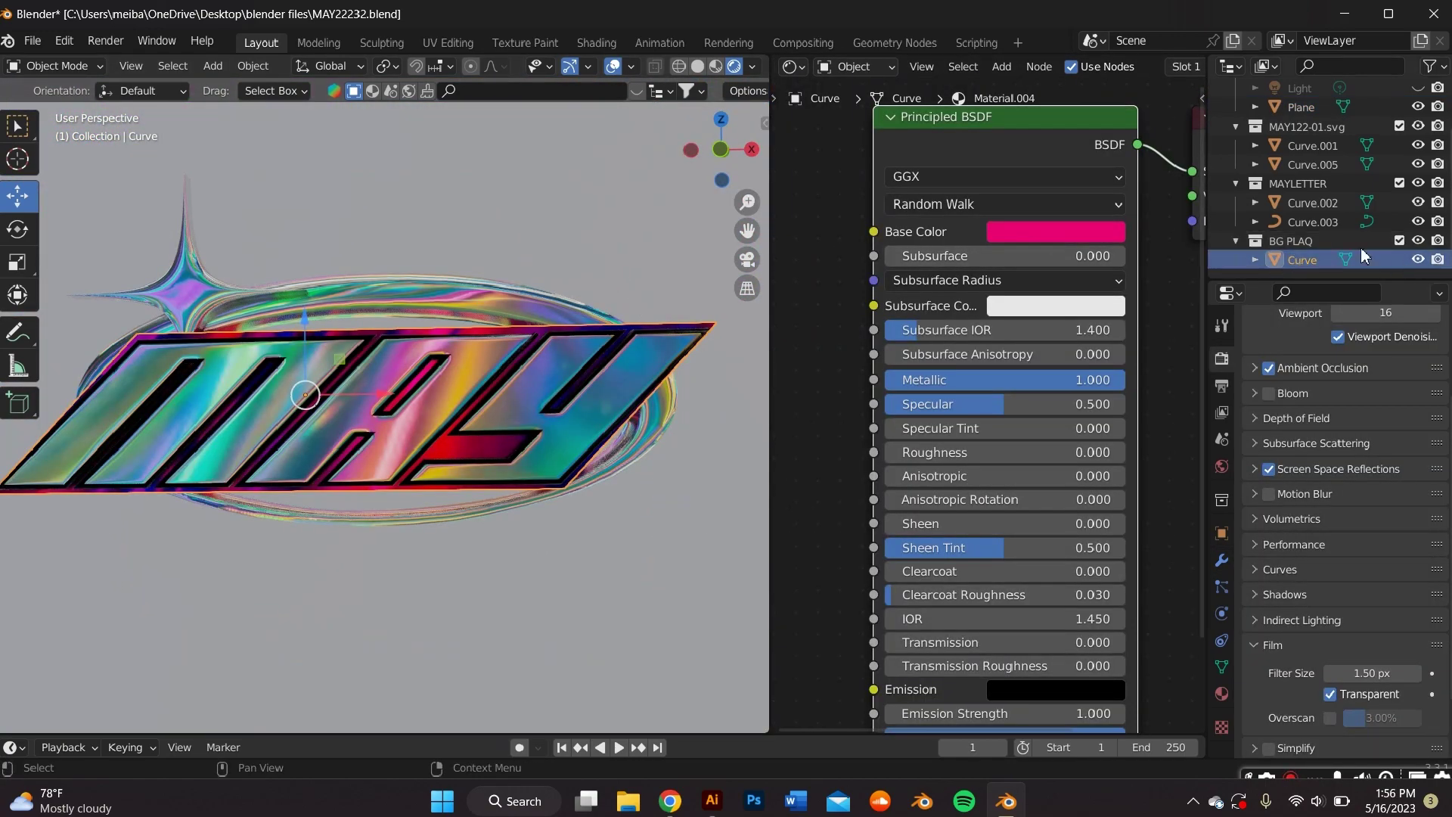
# Step: Select the MAY lettering mesh and put it in Sculpt Mode with the Inflate/Deflate brush
pyautogui.click(517, 392)
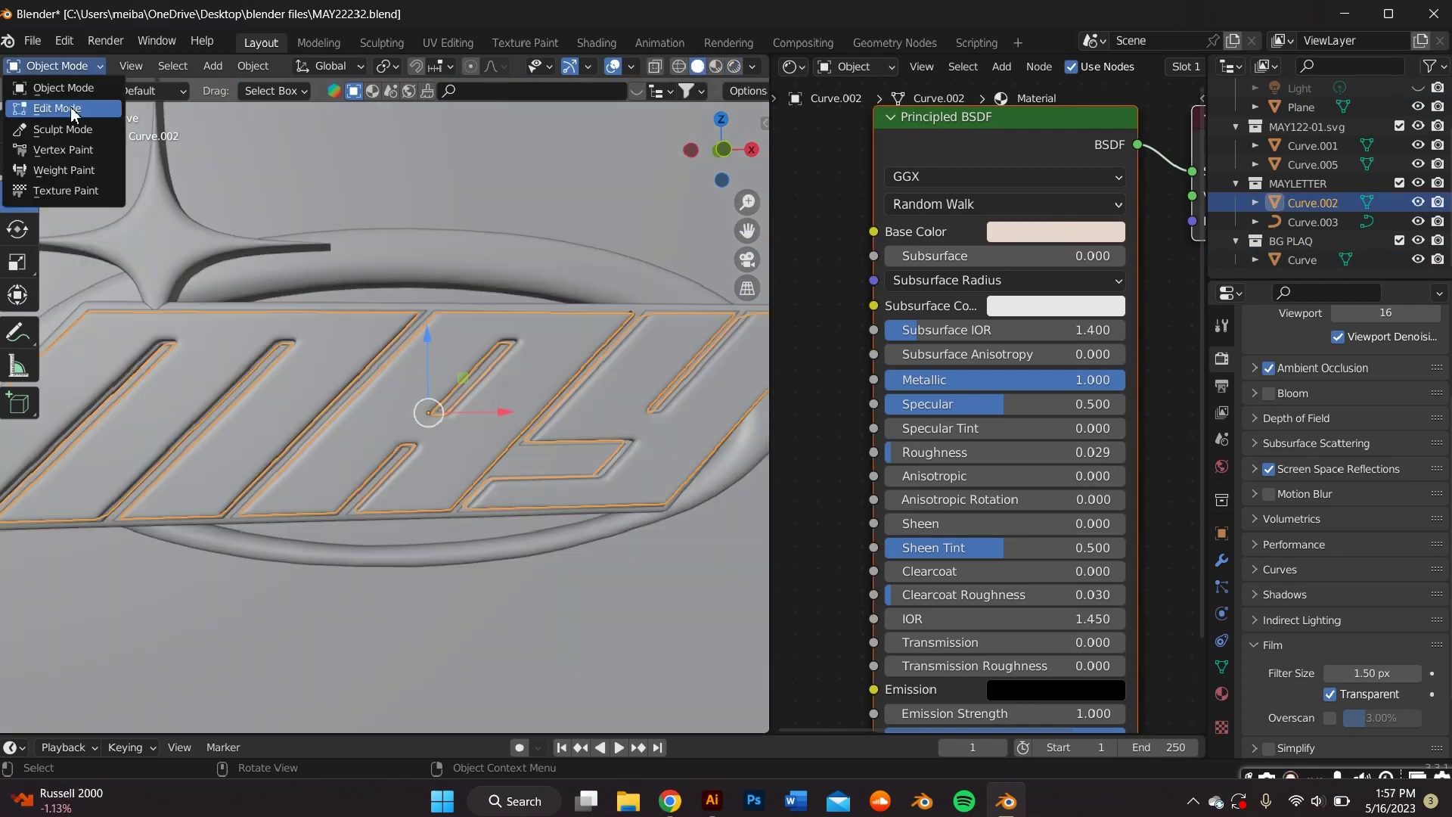
pyautogui.click(71, 133)
pyautogui.scroll(-3, 341, 280)
pyautogui.moveTo(340, 280); pyautogui.dragTo(431, 261, button='middle')
pyautogui.moveTo(762, 238); pyautogui.dragTo(469, 334, button='middle')
pyautogui.press('i')
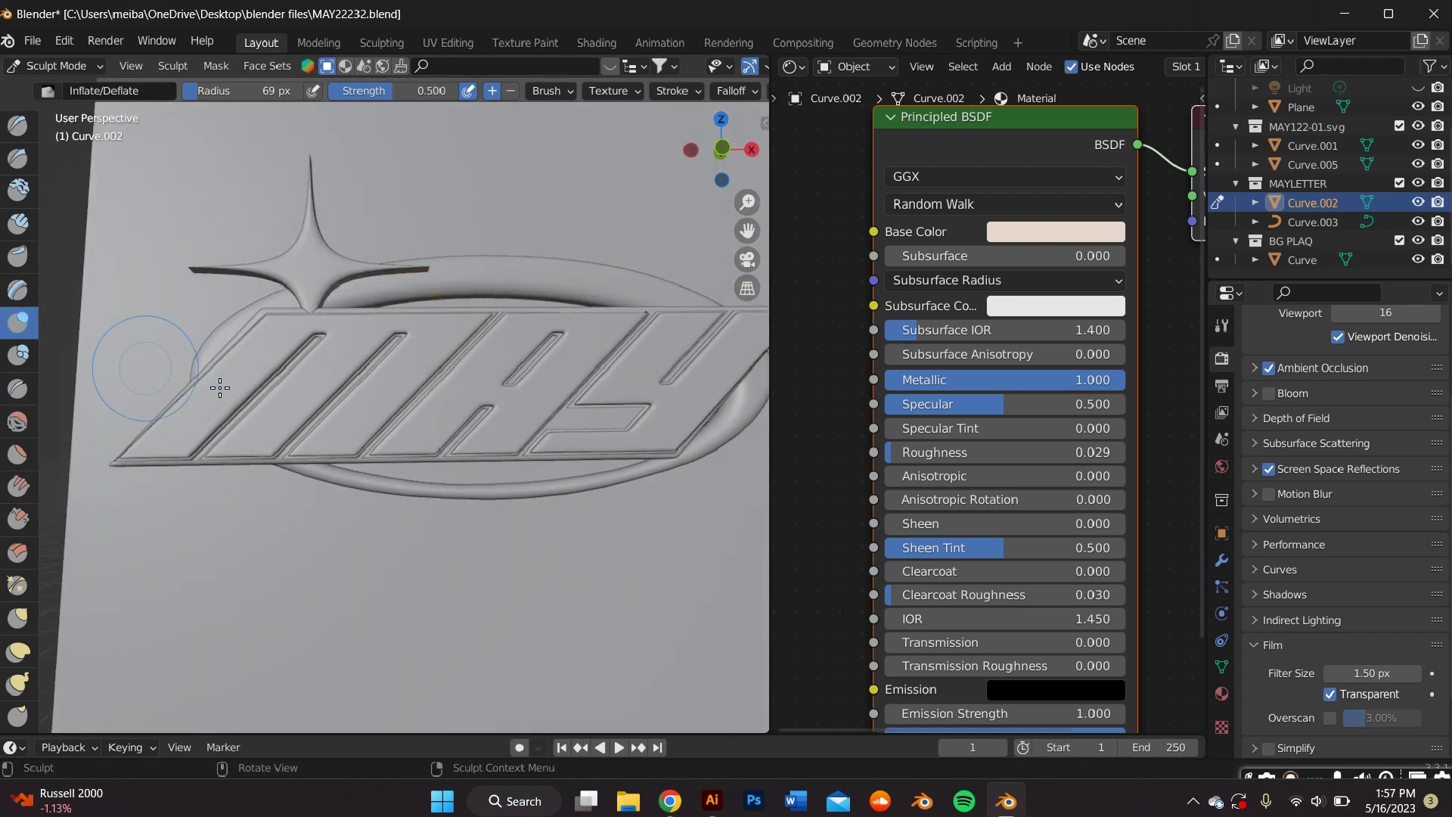
# Step: Inflate the first slanted strokes of the M in the MAY lettering to give them a rounded, puffy surface
pyautogui.moveTo(158, 451); pyautogui.dragTo(193, 420)
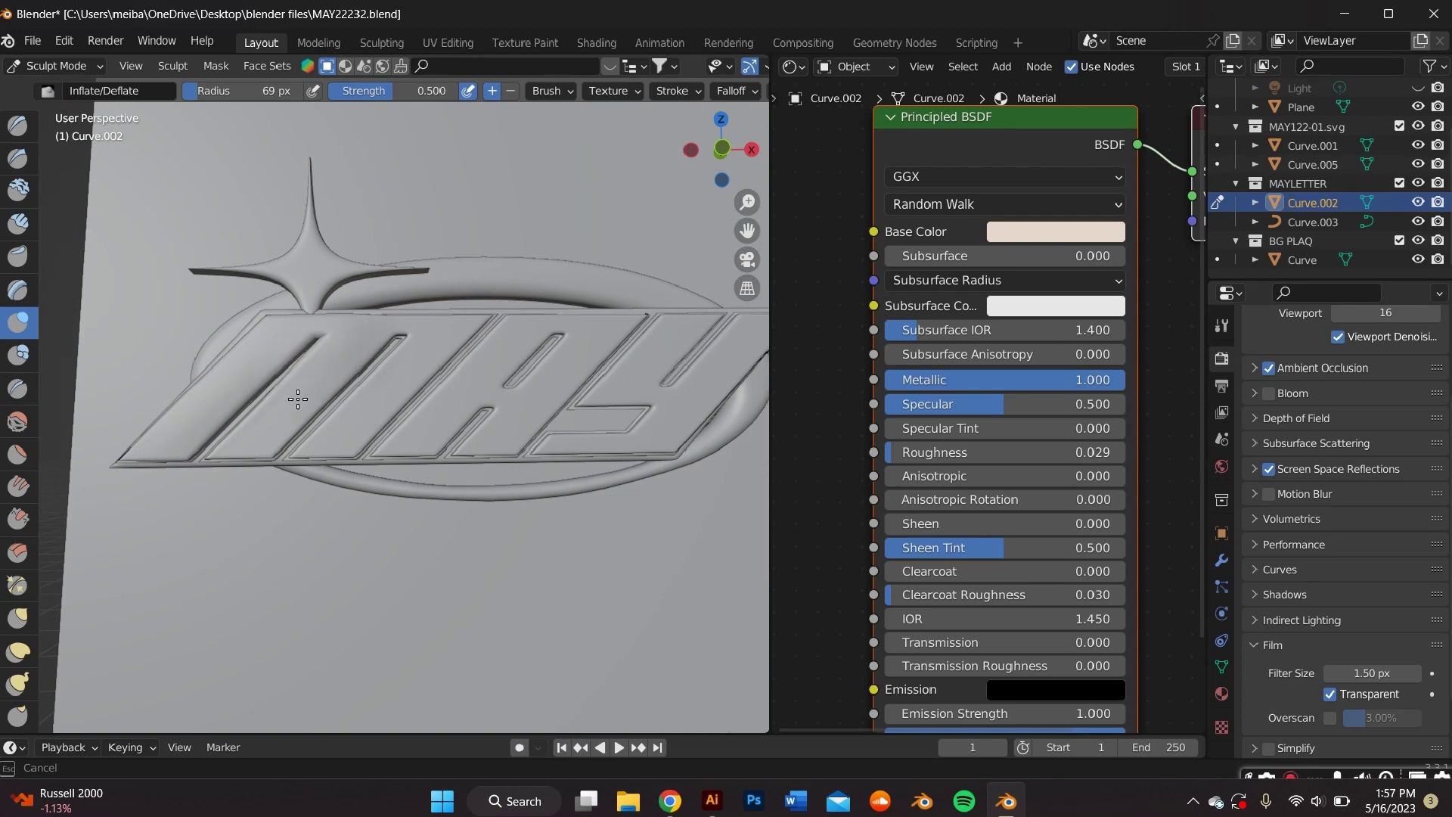
pyautogui.moveTo(239, 465)
pyautogui.mouseDown()
pyautogui.moveTo(340, 454)
pyautogui.moveTo(381, 412)
pyautogui.mouseUp()
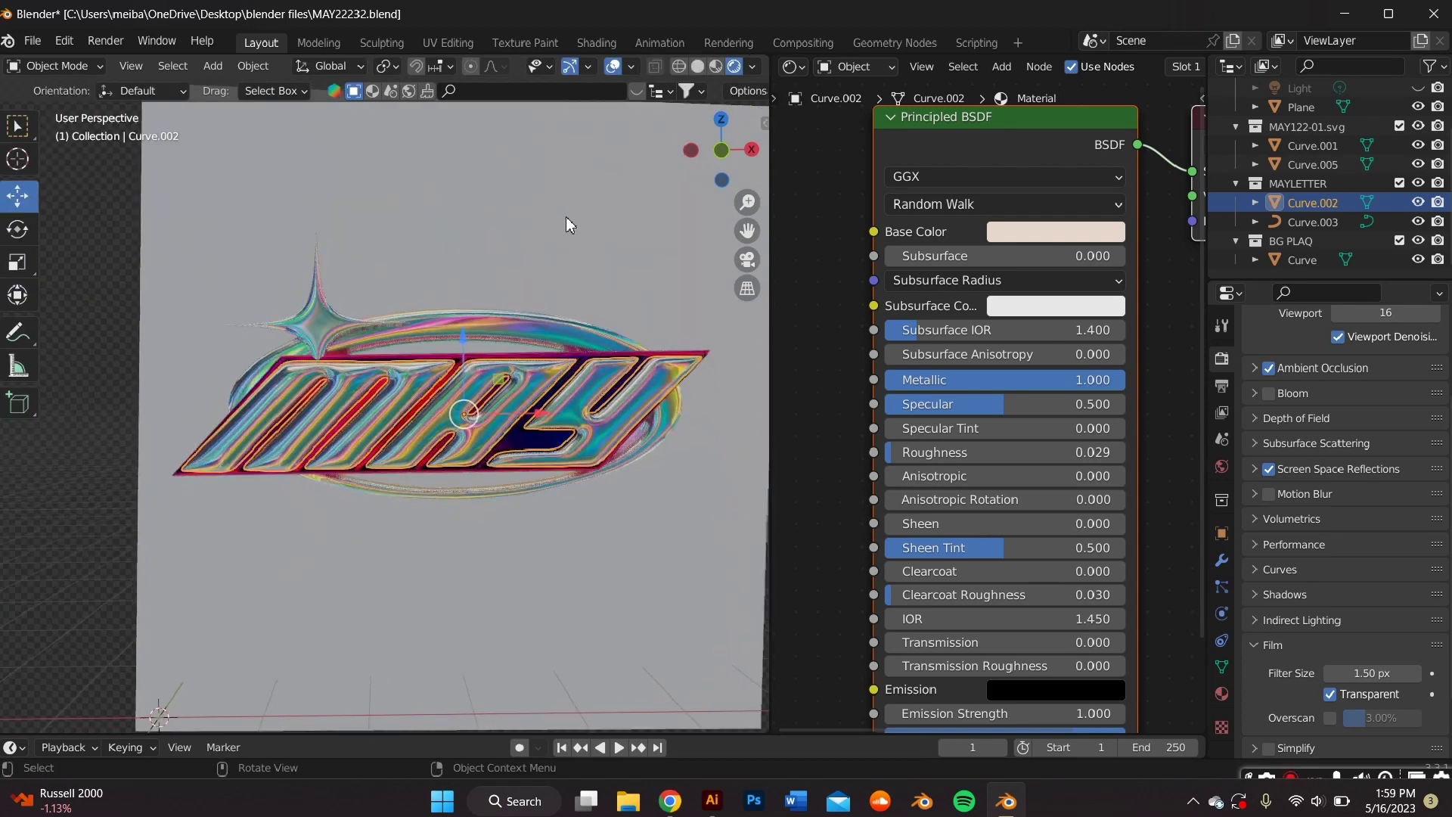
# Step: Examine the iridescent chrome reflections on the lettering, ring and star from different angles and distances
pyautogui.click(565, 212)
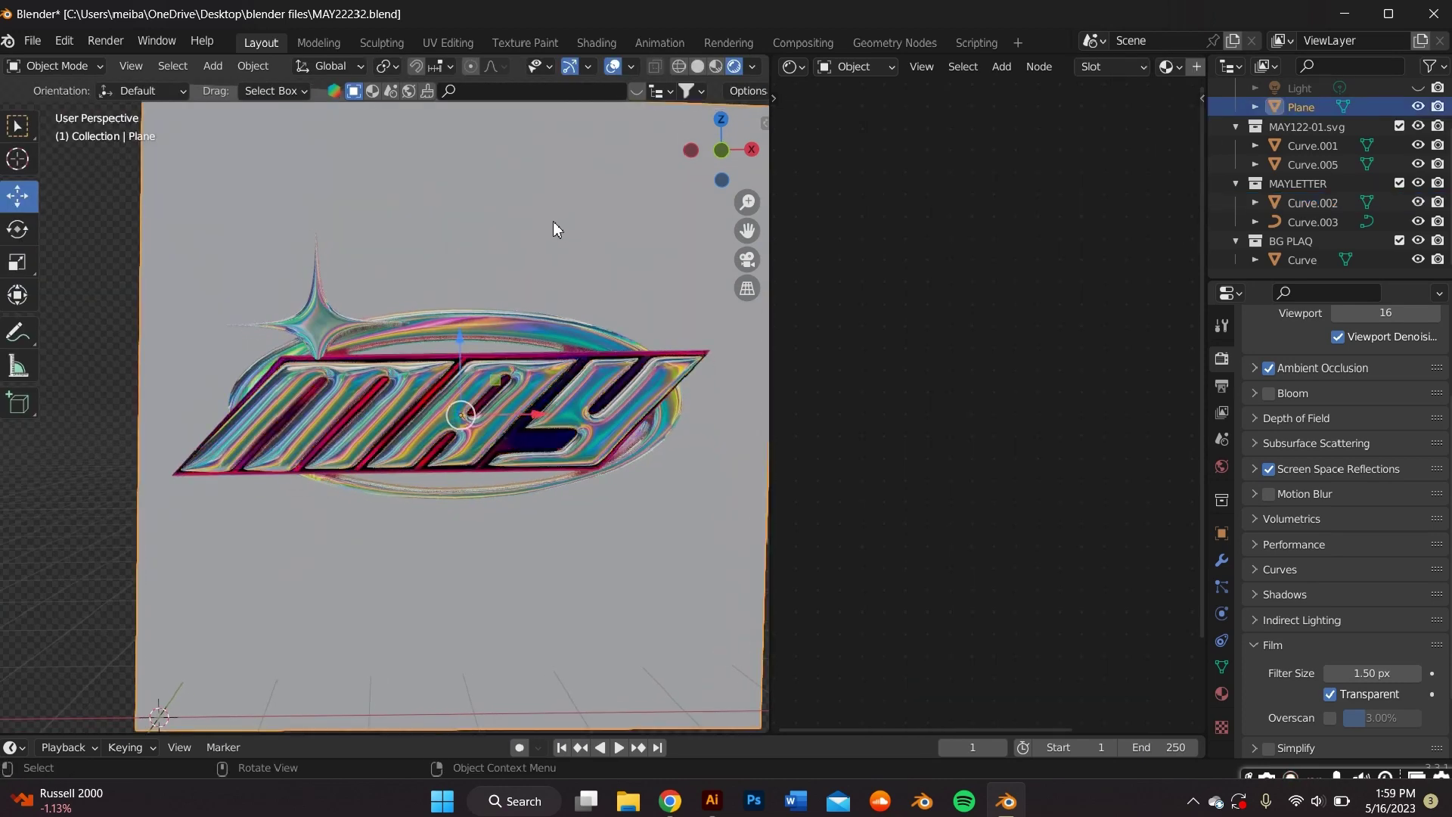
pyautogui.moveTo(745, 228); pyautogui.dragTo(646, 295, button='middle')
pyautogui.scroll(7, 632, 287)
pyautogui.scroll(-3, 632, 287)
pyautogui.scroll(-5, 624, 283)
pyautogui.scroll(2, 646, 295)
pyautogui.scroll(2, 646, 295)
pyautogui.scroll(-4, 614, 303)
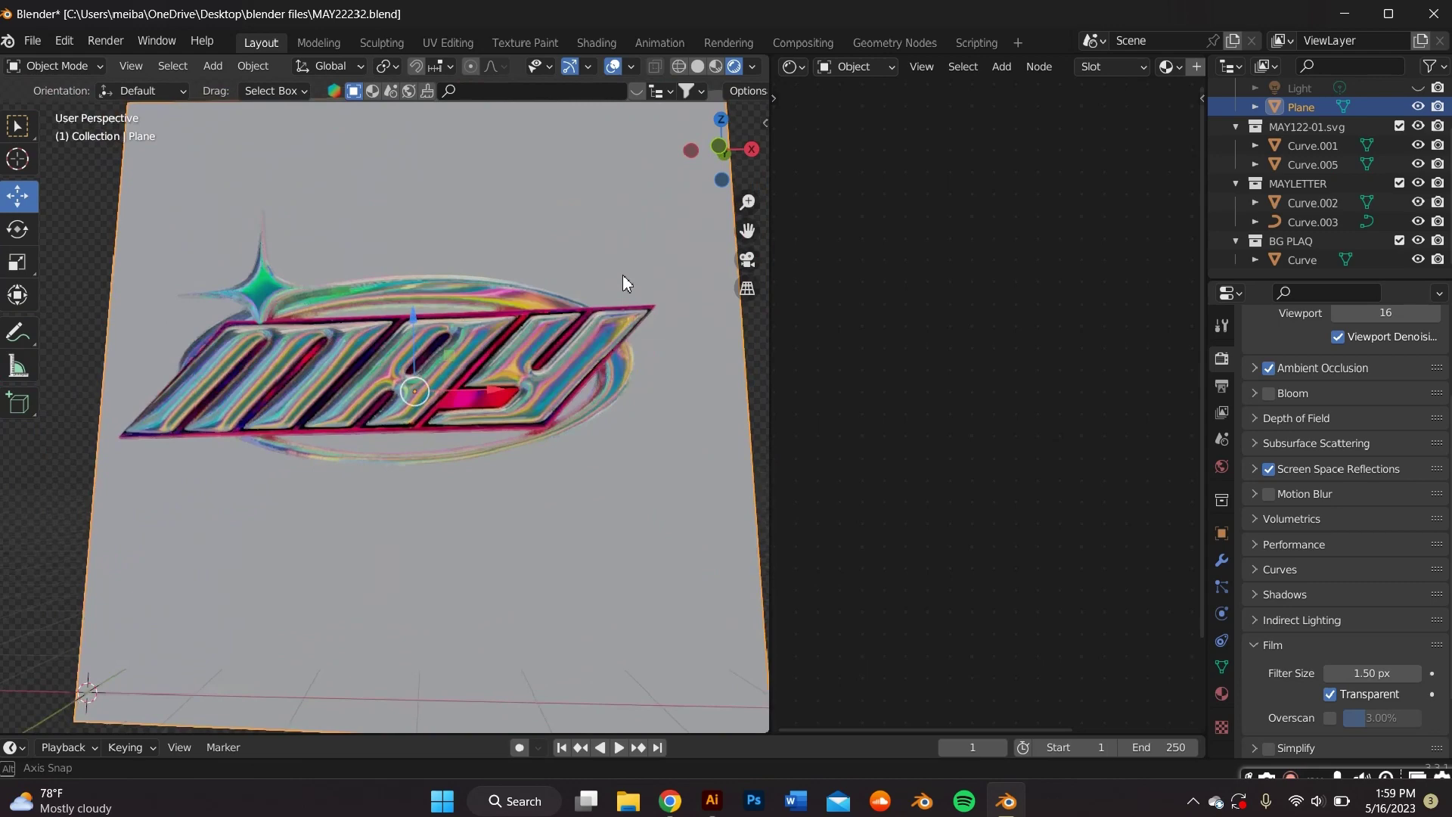
pyautogui.scroll(2, 661, 260)
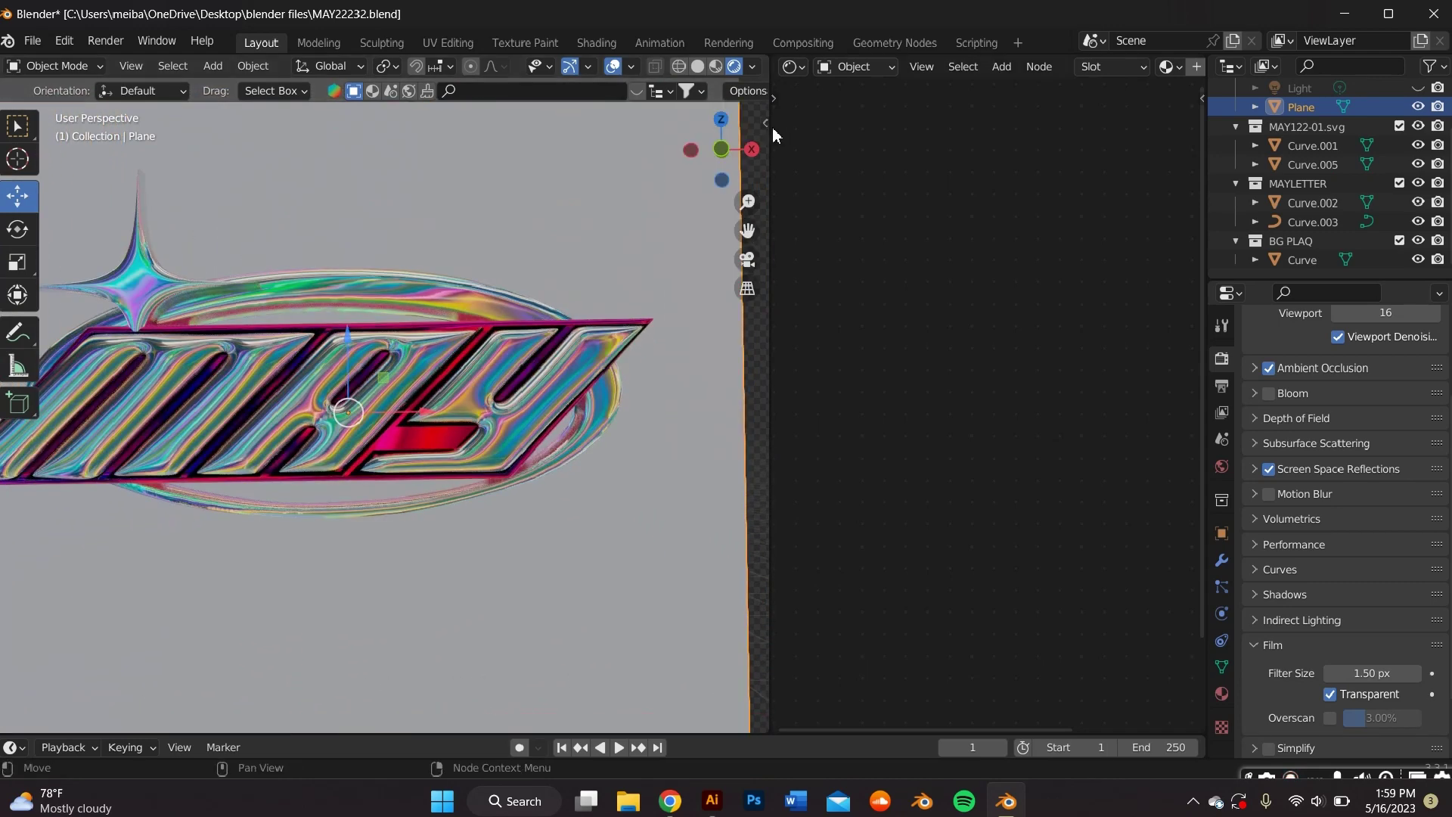
pyautogui.moveTo(749, 232); pyautogui.dragTo(785, 234)
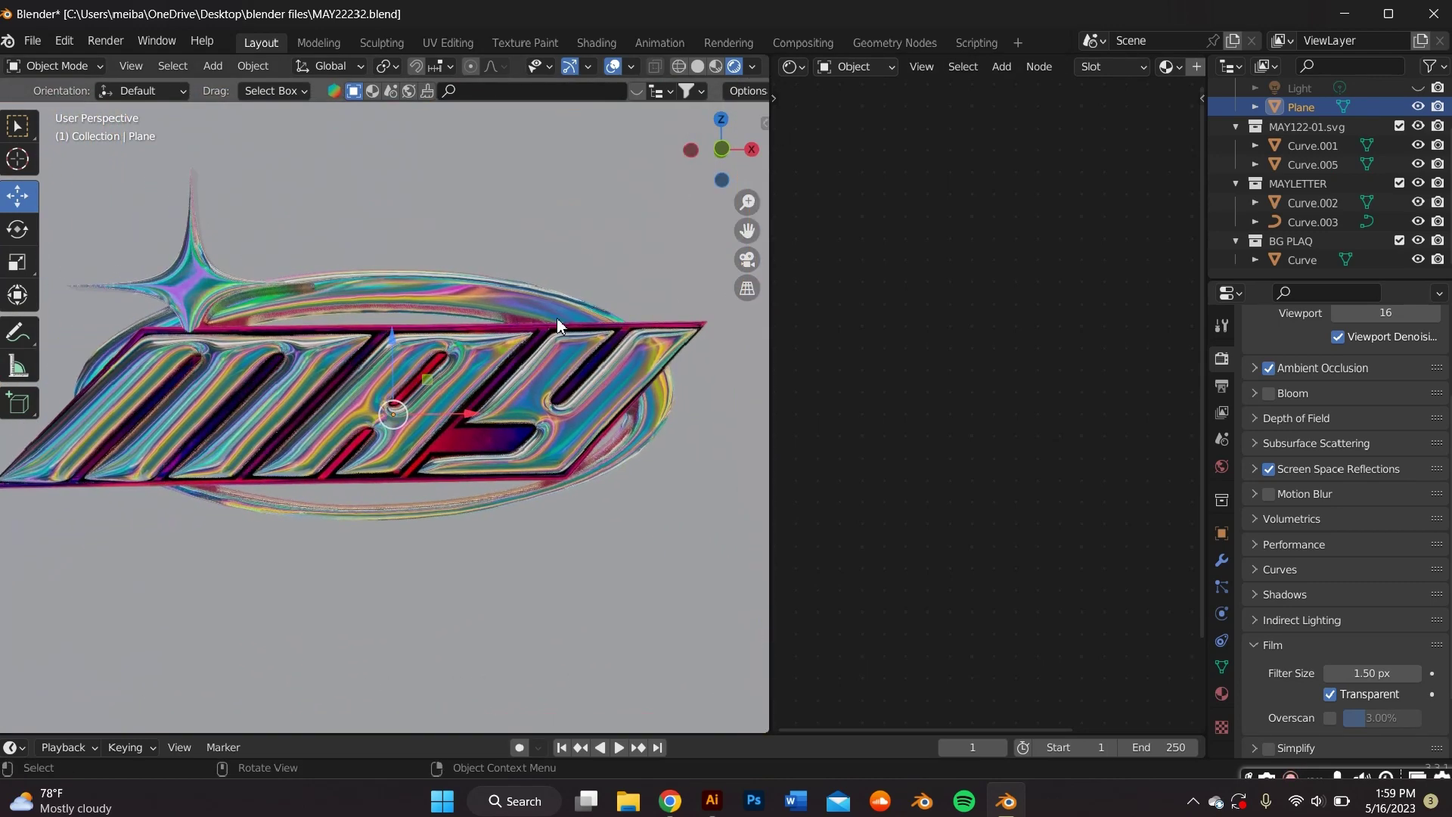
# Step: Select the ring behind the lettering and set its material's Base Color to pink
pyautogui.click(516, 302)
pyautogui.click(1068, 205)
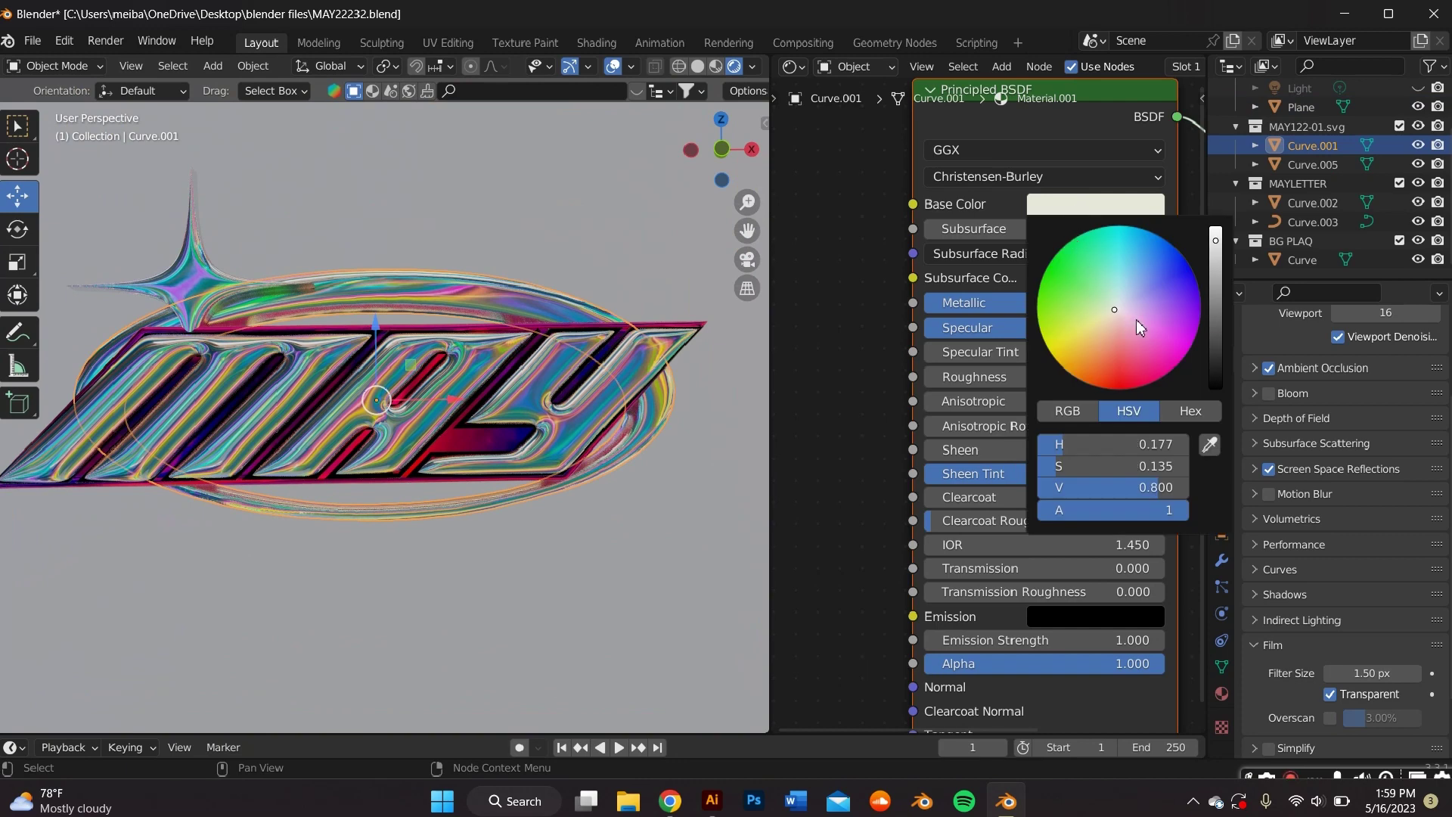
pyautogui.moveTo(1140, 327)
pyautogui.mouseDown()
pyautogui.moveTo(1143, 340)
pyautogui.moveTo(1045, 342)
pyautogui.moveTo(1039, 325)
pyautogui.moveTo(1104, 306)
pyautogui.moveTo(1145, 320)
pyautogui.moveTo(1153, 357)
pyautogui.mouseUp()
pyautogui.moveTo(578, 265); pyautogui.dragTo(566, 260, button='middle')
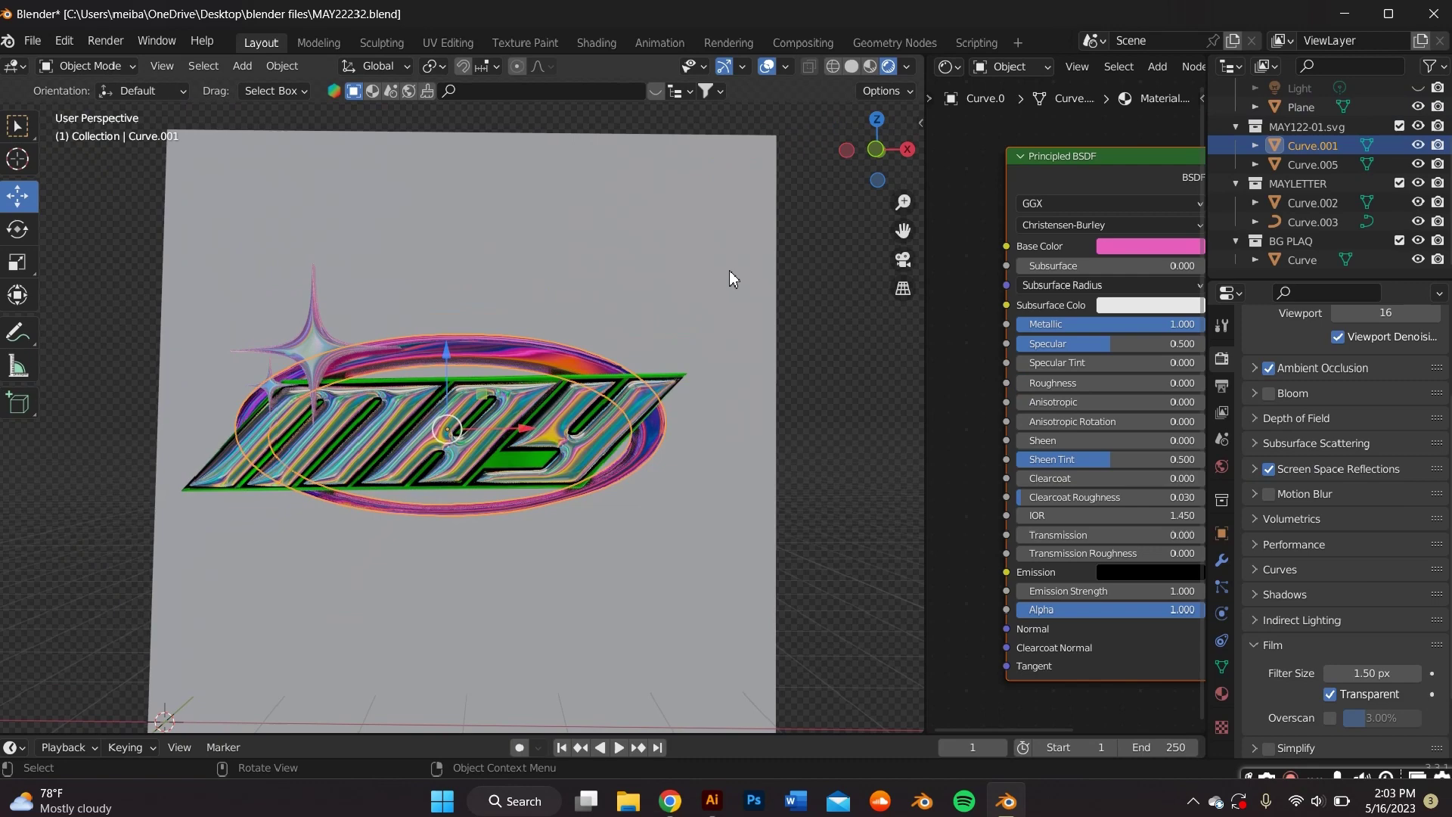
# Step: Look through the camera with Camera to View enabled and turn it to face the backdrop and logo
pyautogui.click(729, 278)
pyautogui.click(903, 260)
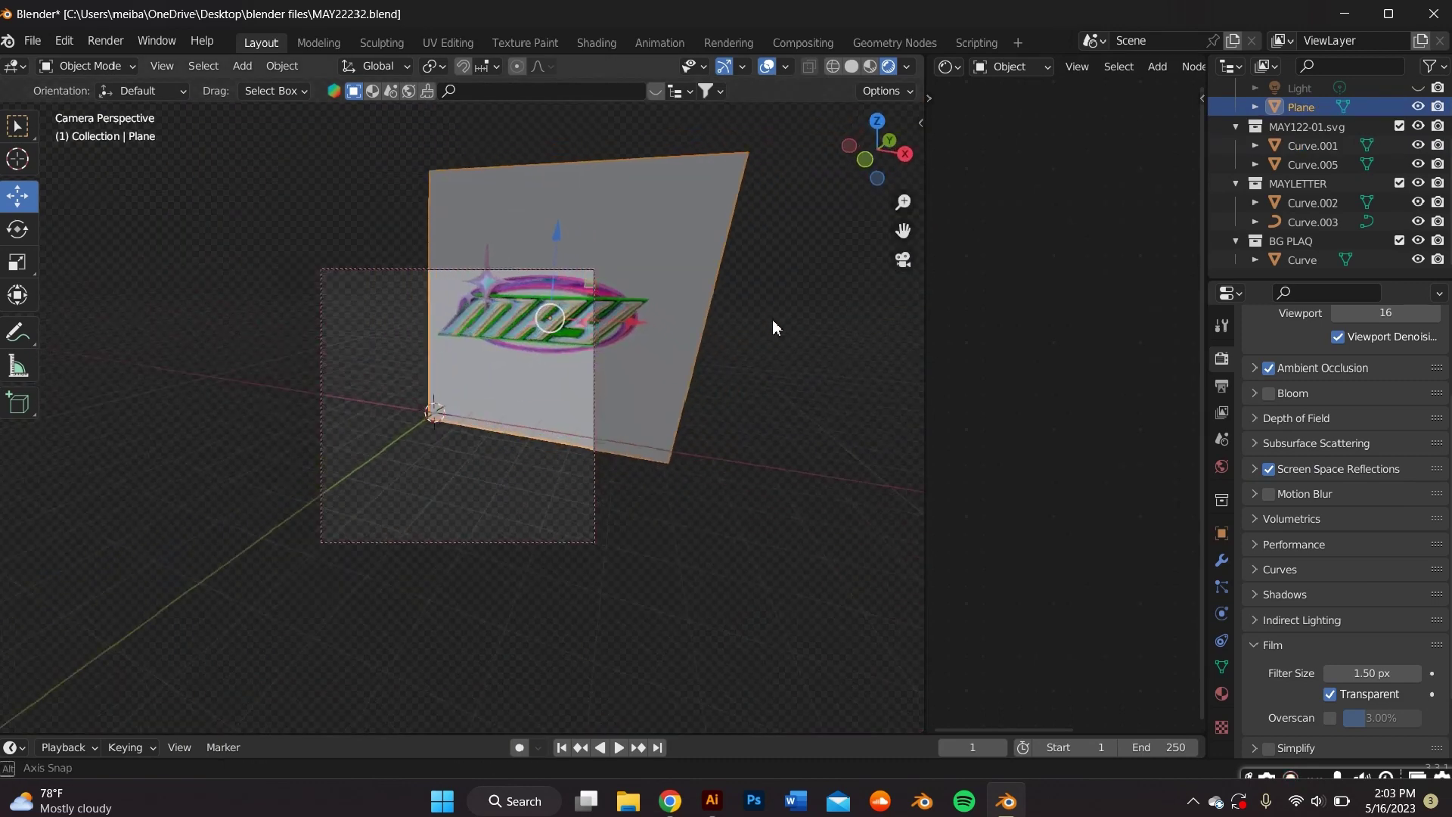
pyautogui.moveTo(773, 329); pyautogui.dragTo(820, 285, button='middle')
pyautogui.moveTo(904, 231); pyautogui.dragTo(794, 310)
pyautogui.press('n')
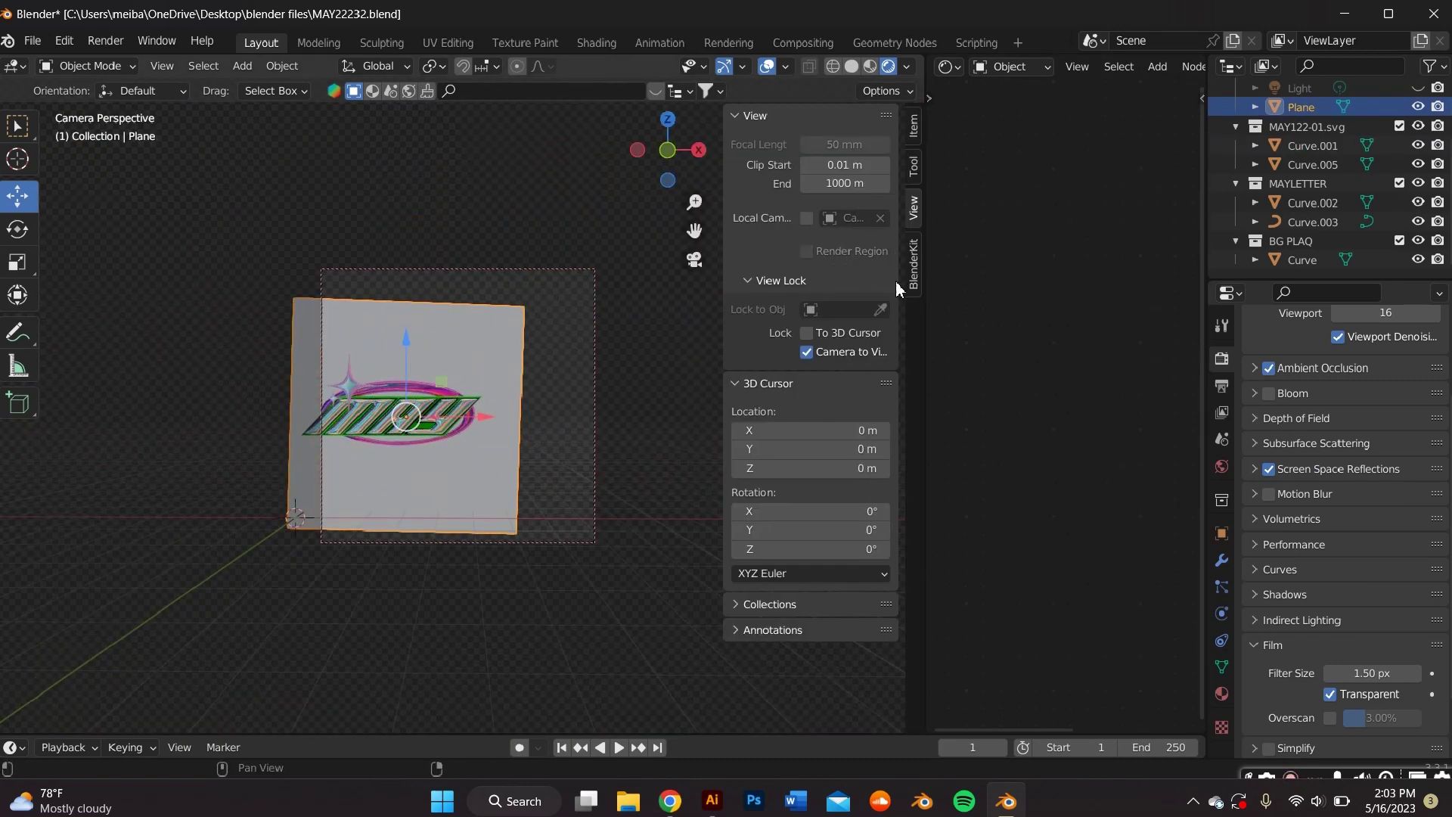
pyautogui.click(842, 355)
pyautogui.press('n')
# Step: Move the camera closer and reposition it so the MAY logo sits centred inside the camera frame
pyautogui.scroll(4, 565, 419)
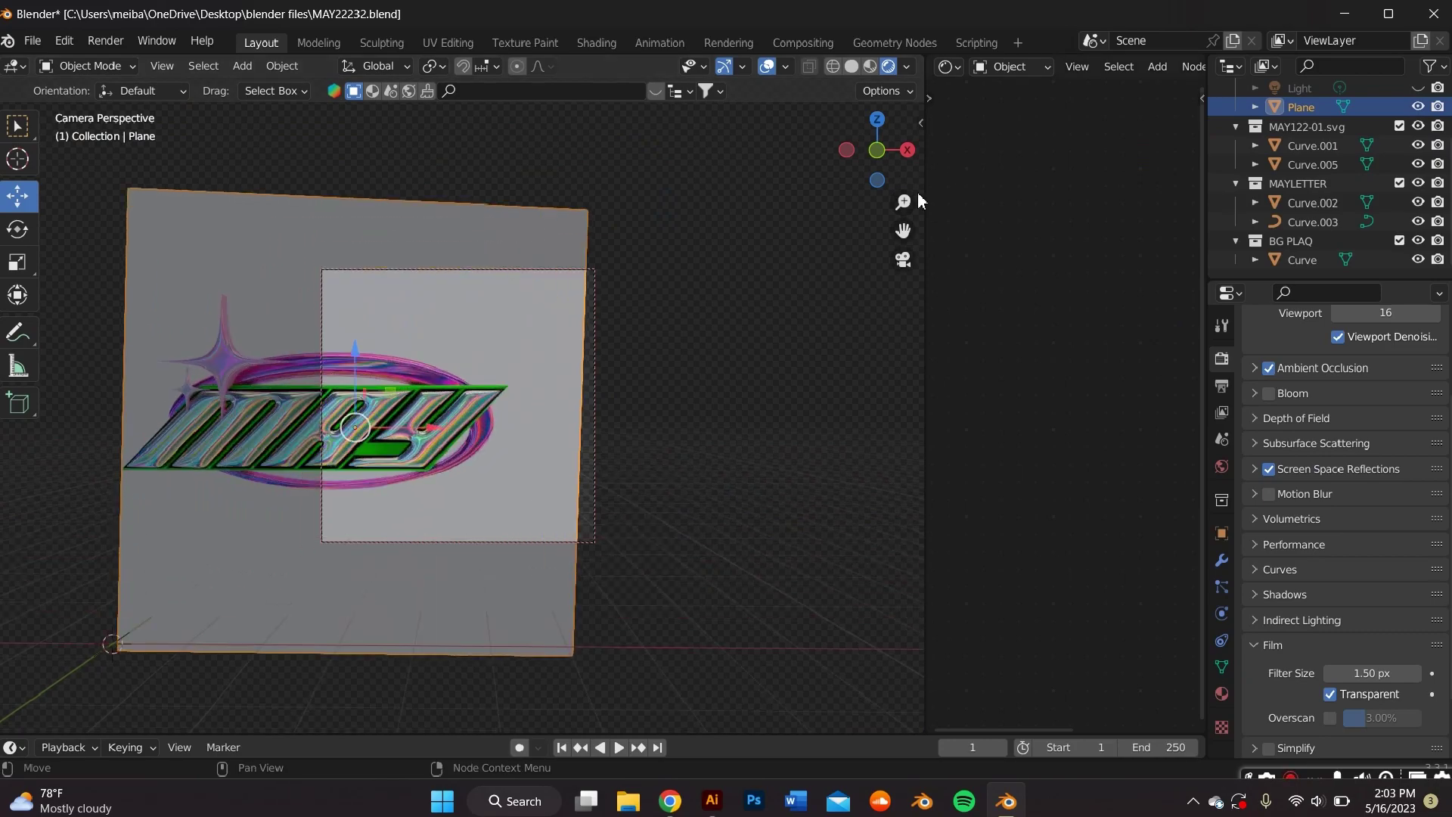
pyautogui.moveTo(903, 231); pyautogui.dragTo(1000, 210)
pyautogui.scroll(-2, 744, 311)
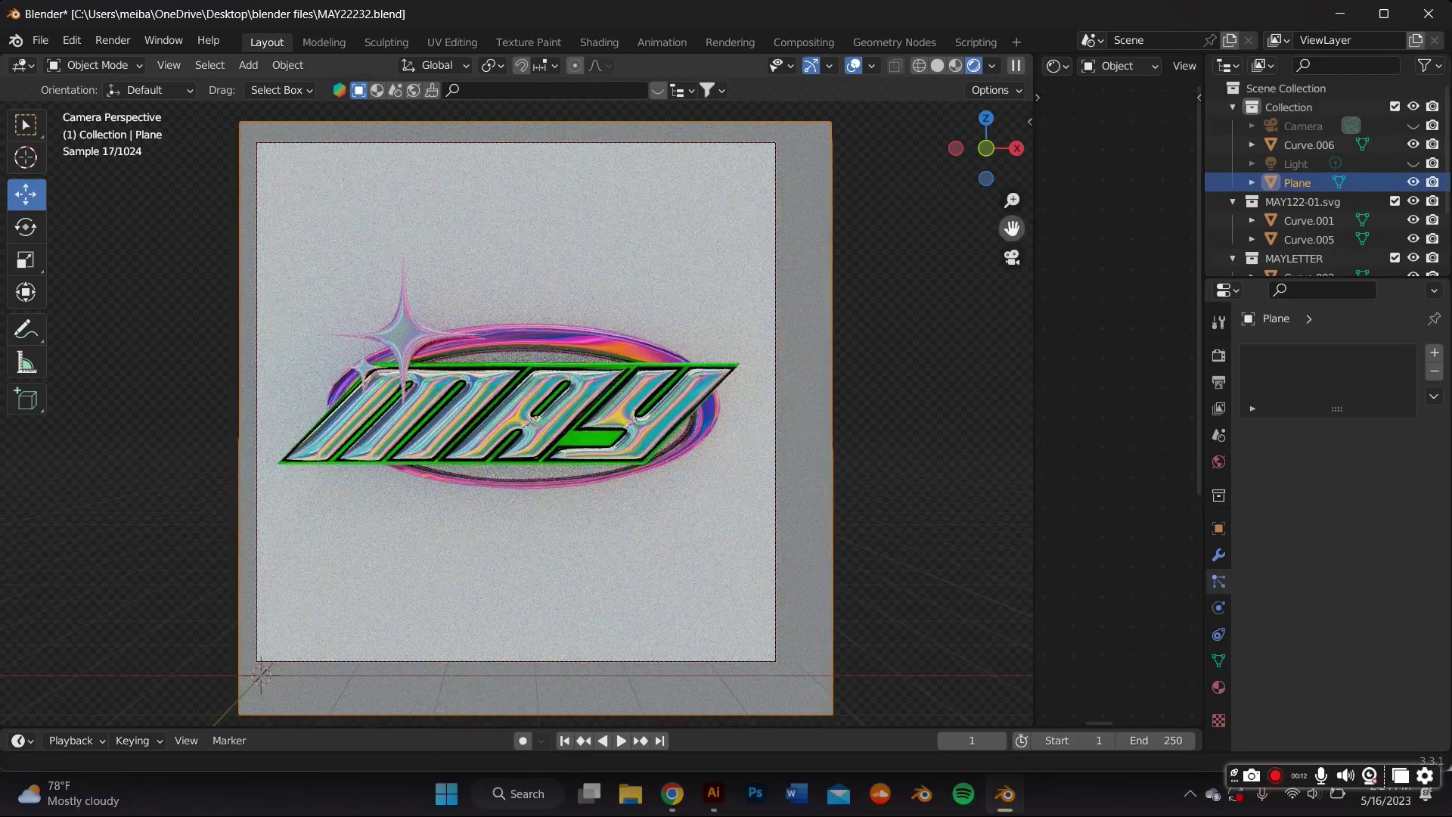
pyautogui.moveTo(1012, 228); pyautogui.dragTo(1012, 236)
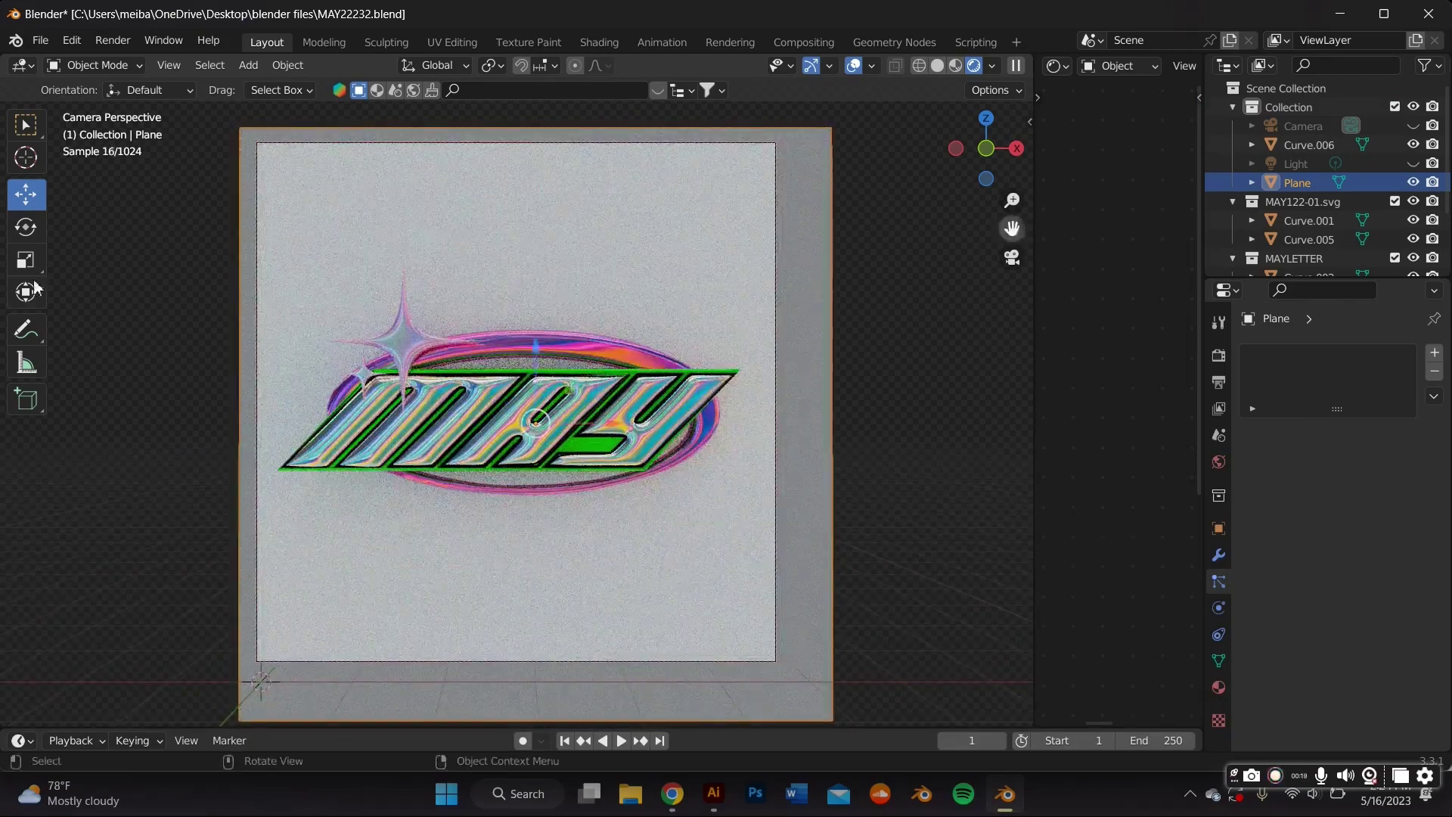
# Step: Measure the gaps from the ring to the lower and upper edges of the camera frame
pyautogui.click(27, 368)
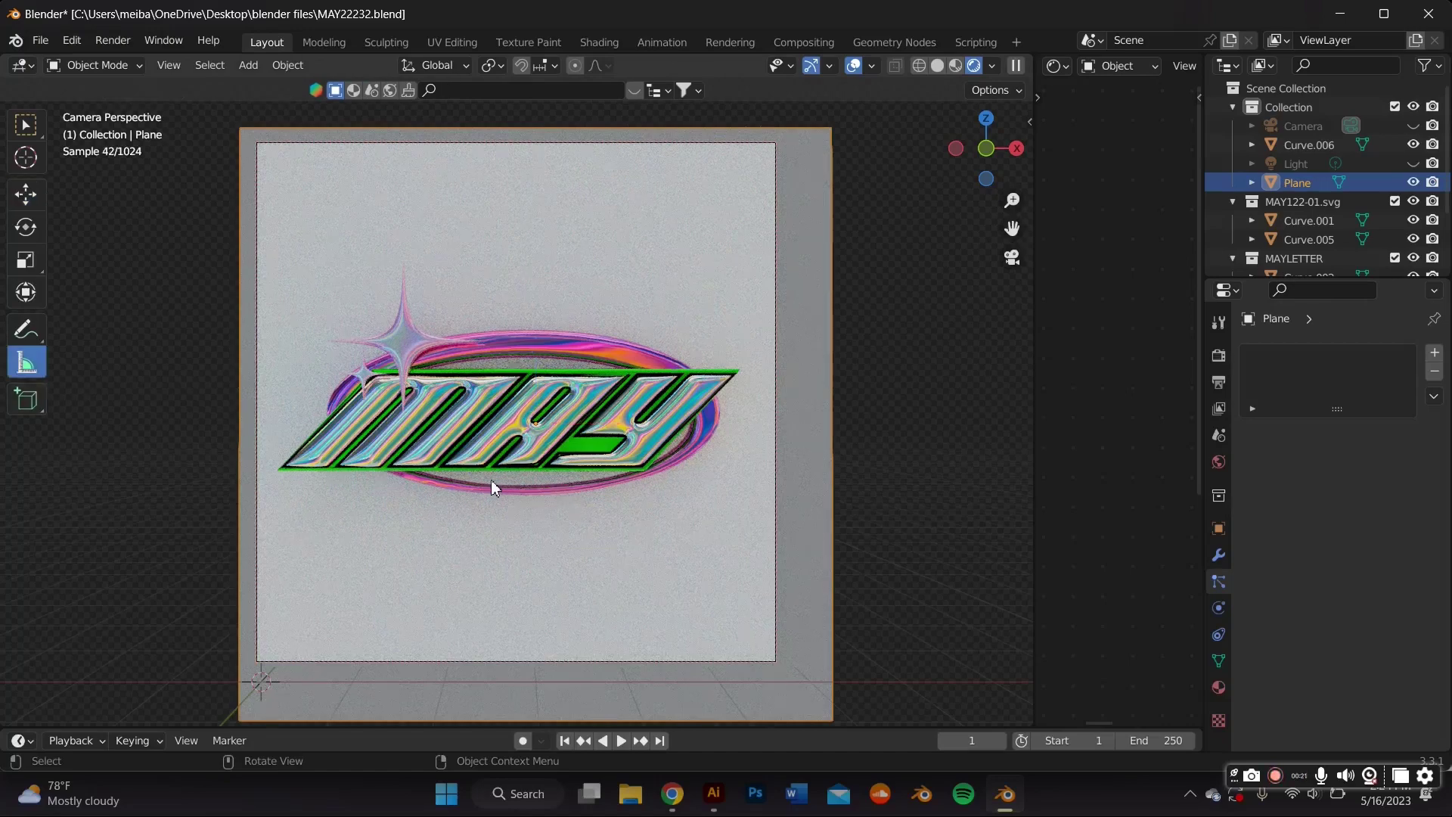
pyautogui.moveTo(516, 495); pyautogui.dragTo(512, 659)
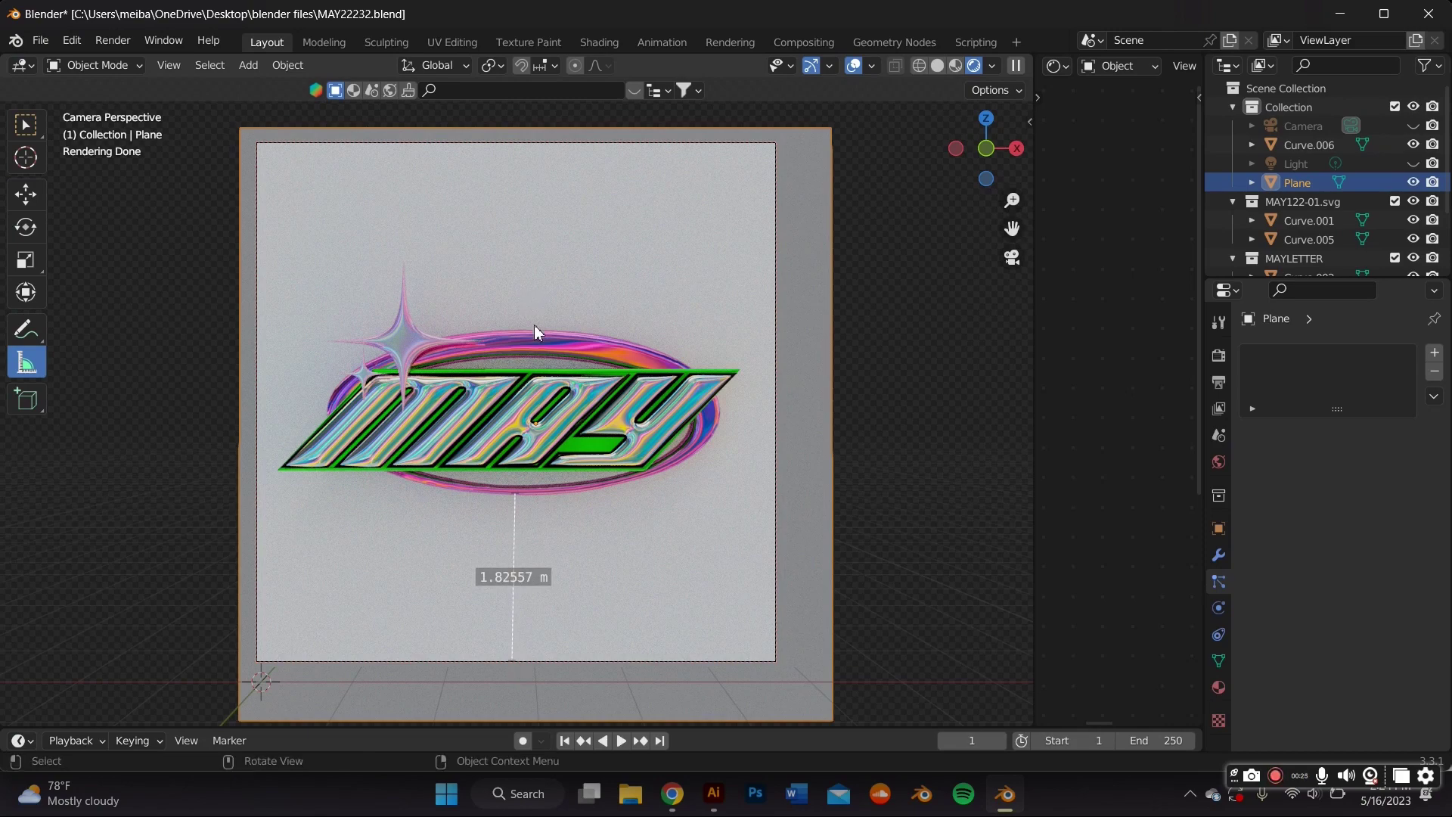
pyautogui.moveTo(537, 325); pyautogui.dragTo(537, 142)
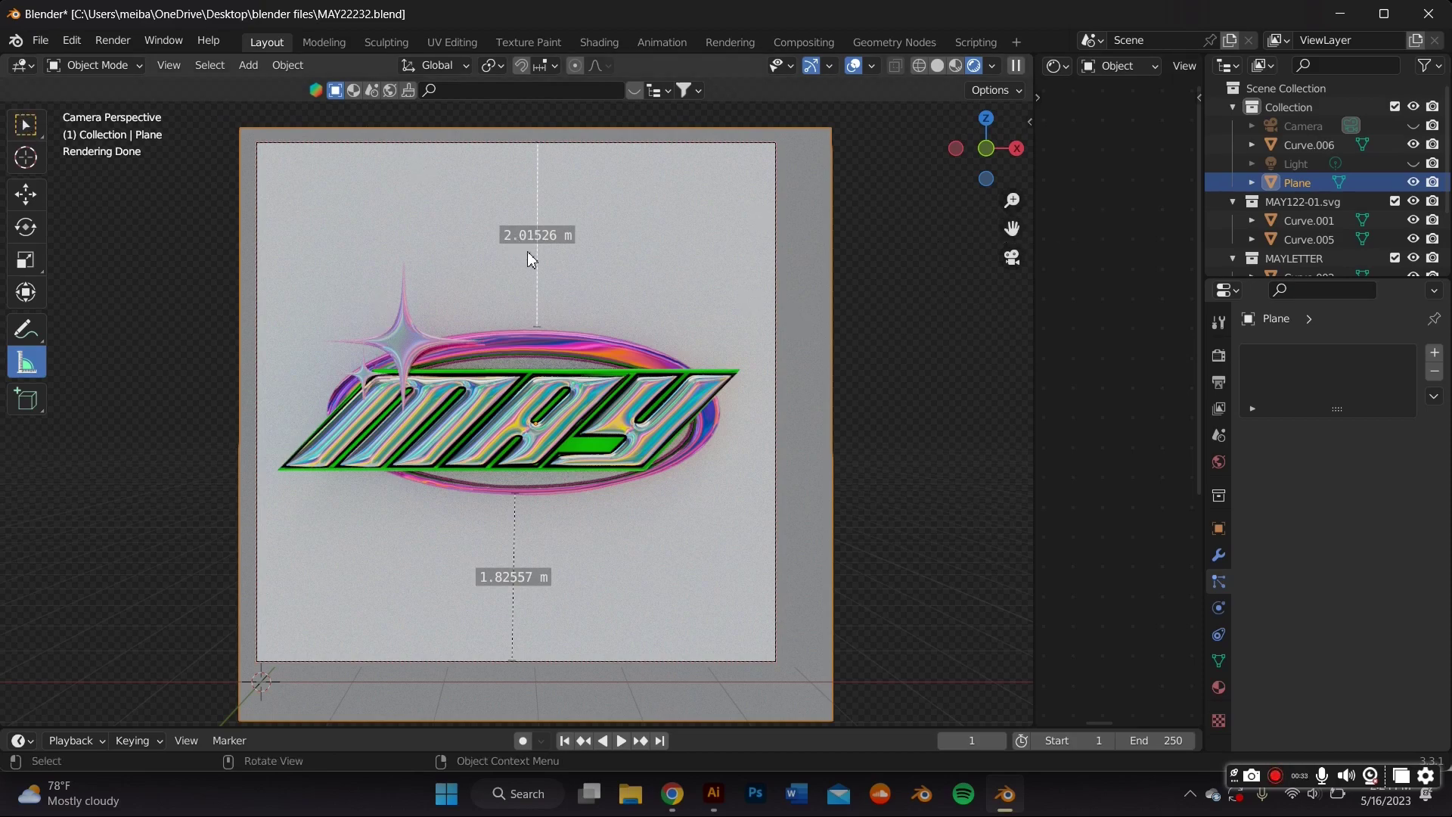
# Step: Turn off Denoise for the final render and render the image
pyautogui.click(1260, 700)
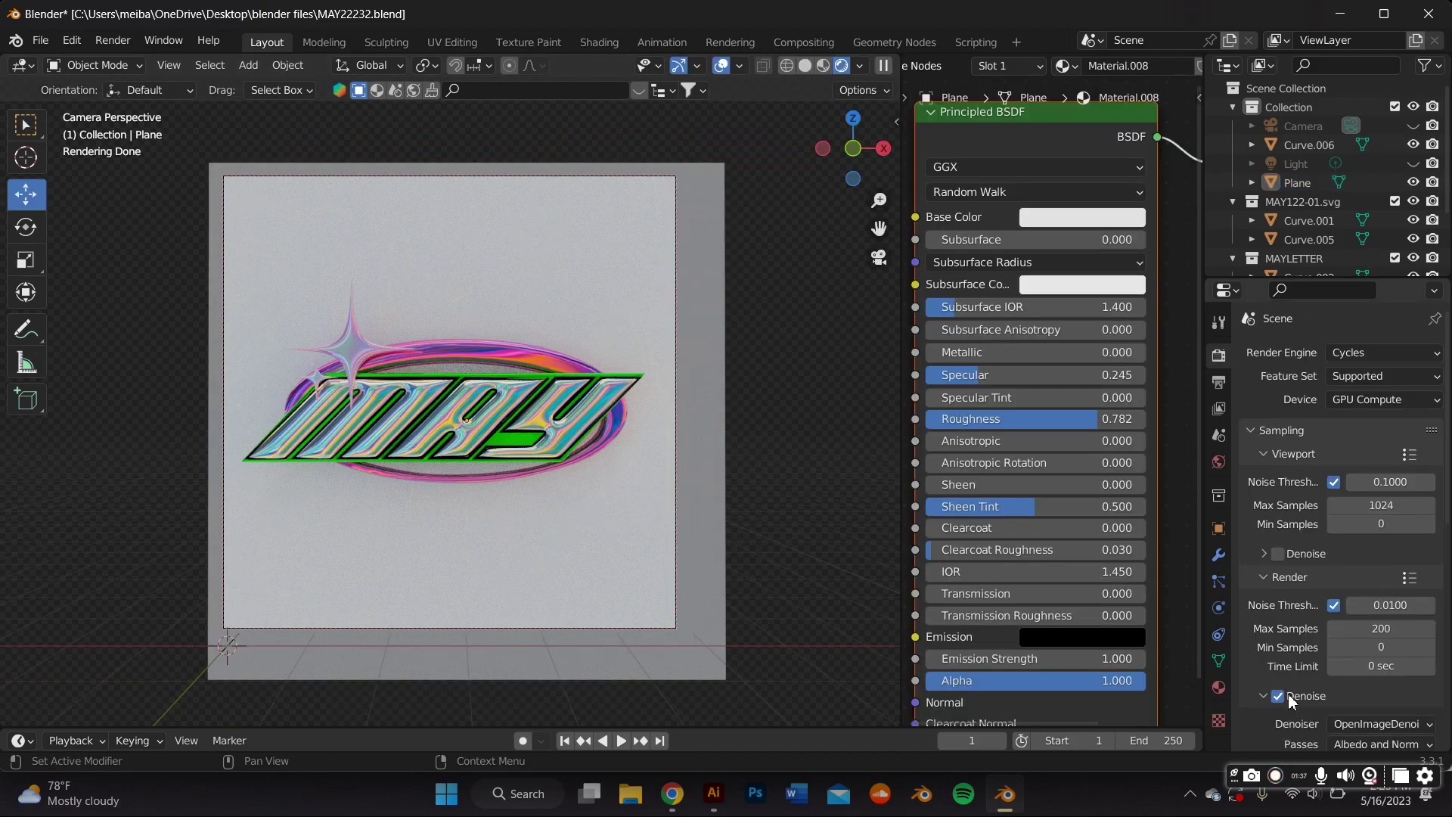
pyautogui.click(1288, 703)
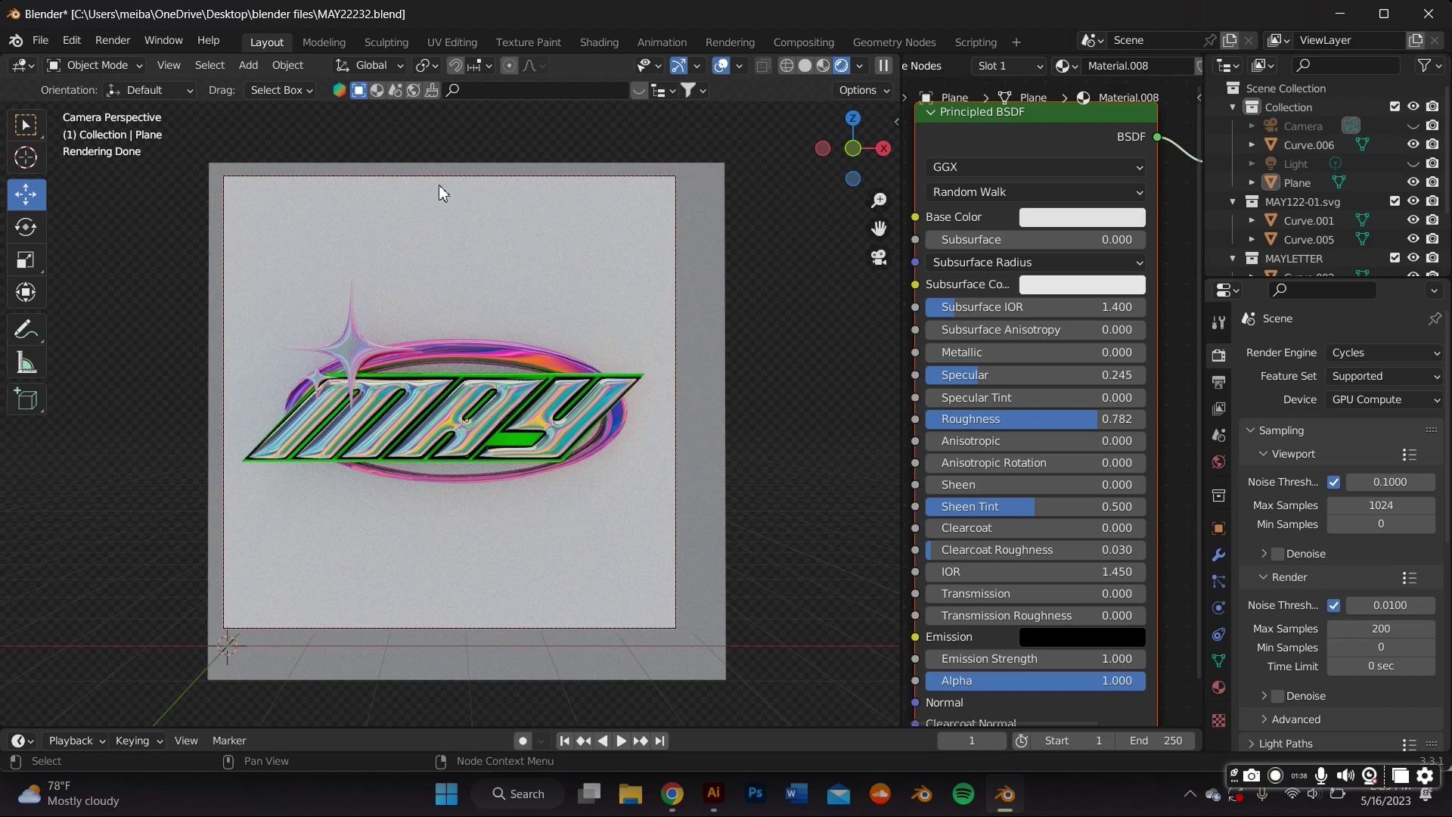
pyautogui.click(113, 40)
pyautogui.click(144, 57)
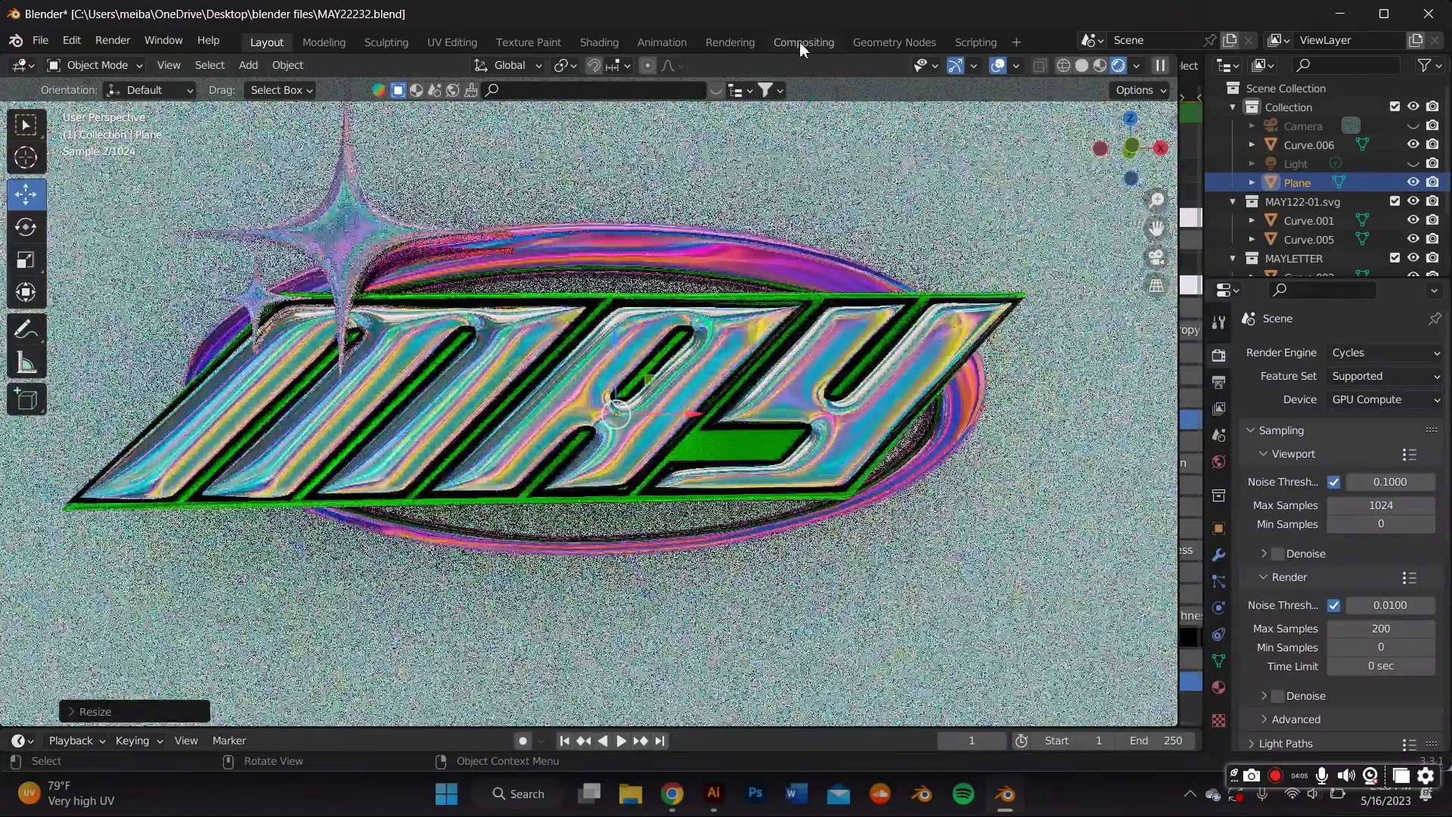
# Step: Enable Use Nodes for compositing and insert a Glare node between the Render Layers and Composite nodes
pyautogui.click(802, 43)
pyautogui.click(209, 66)
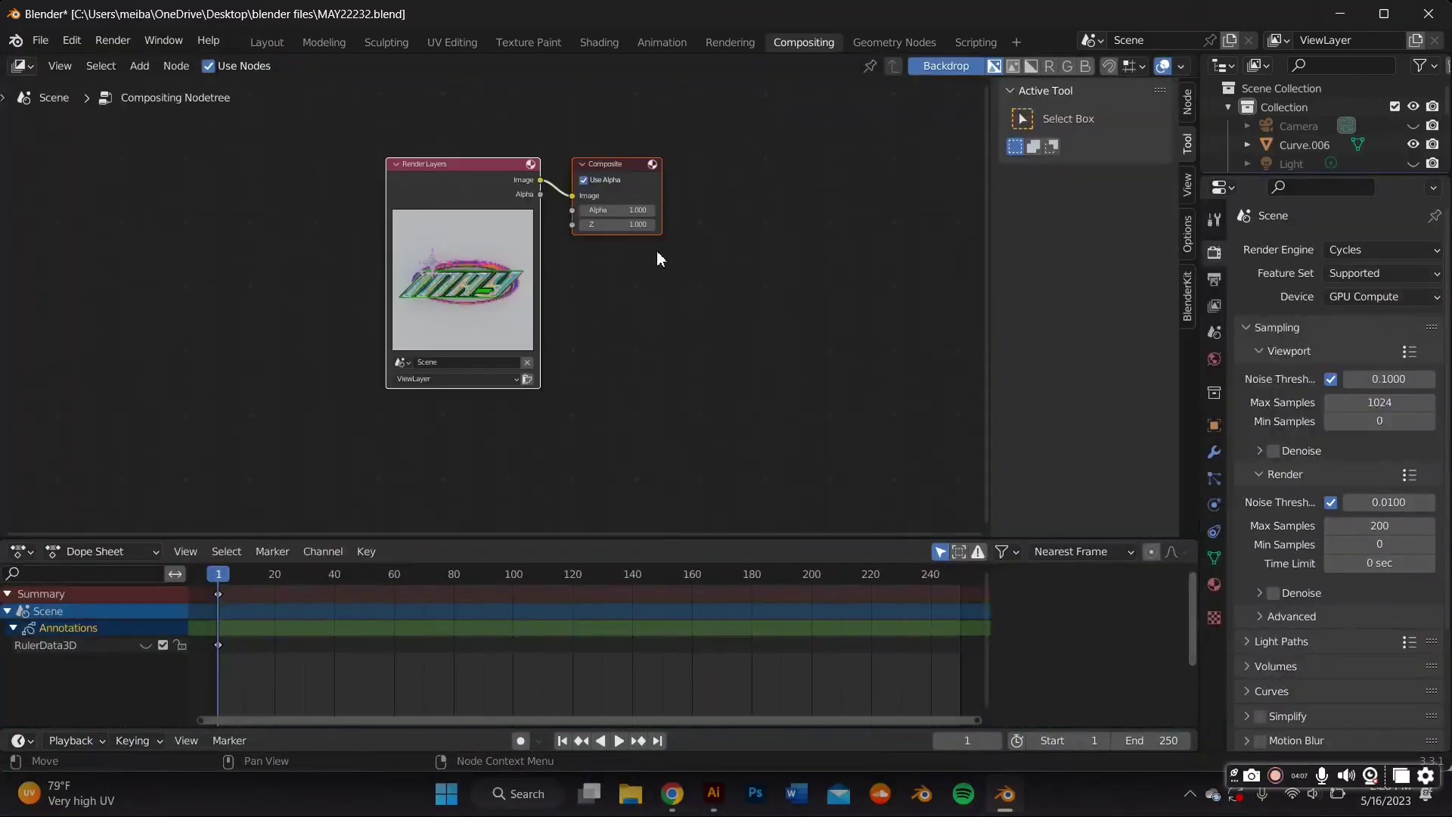
pyautogui.hotkey('shift', 'a')
pyautogui.click(614, 283)
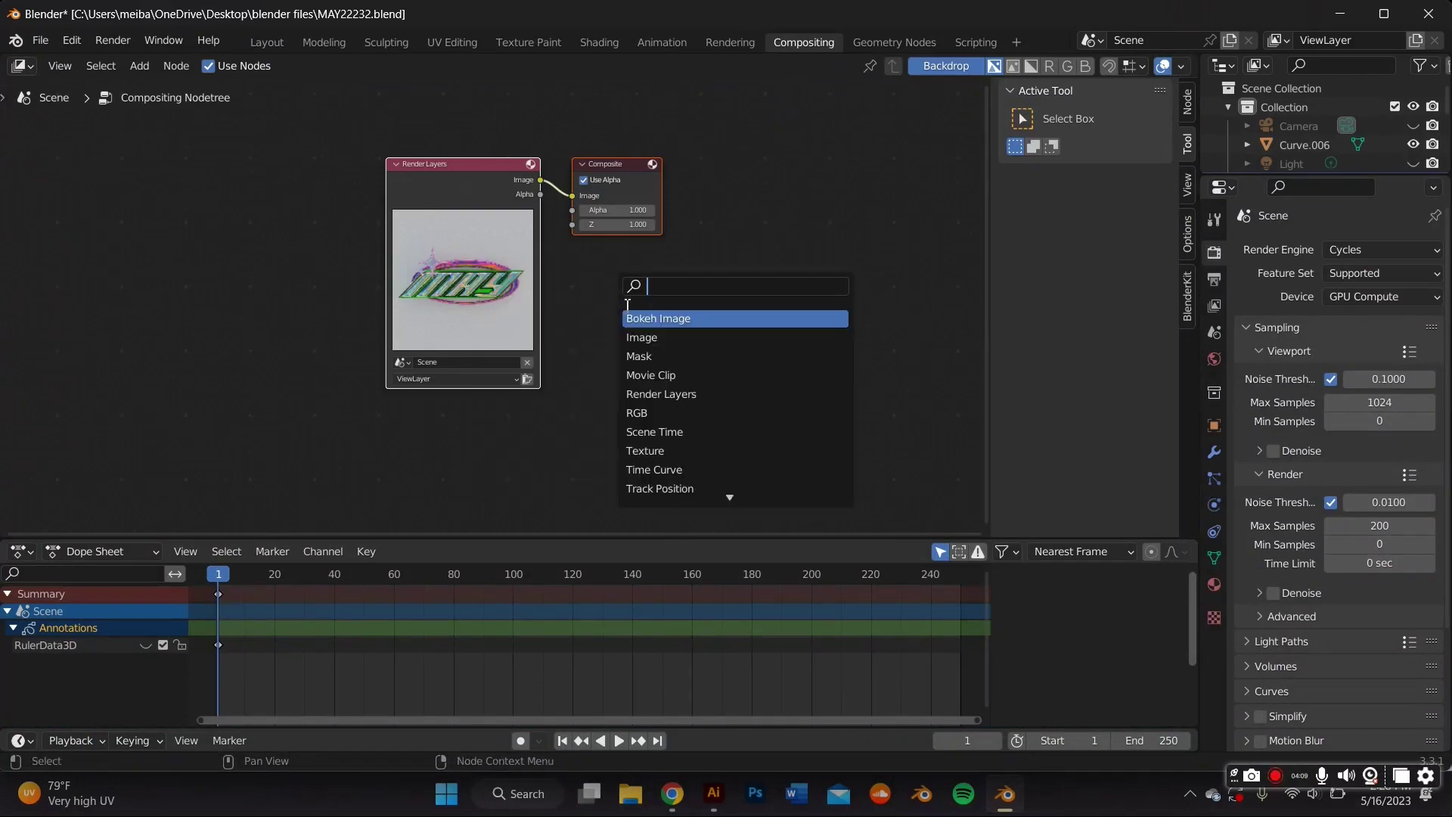
pyautogui.write('gl')
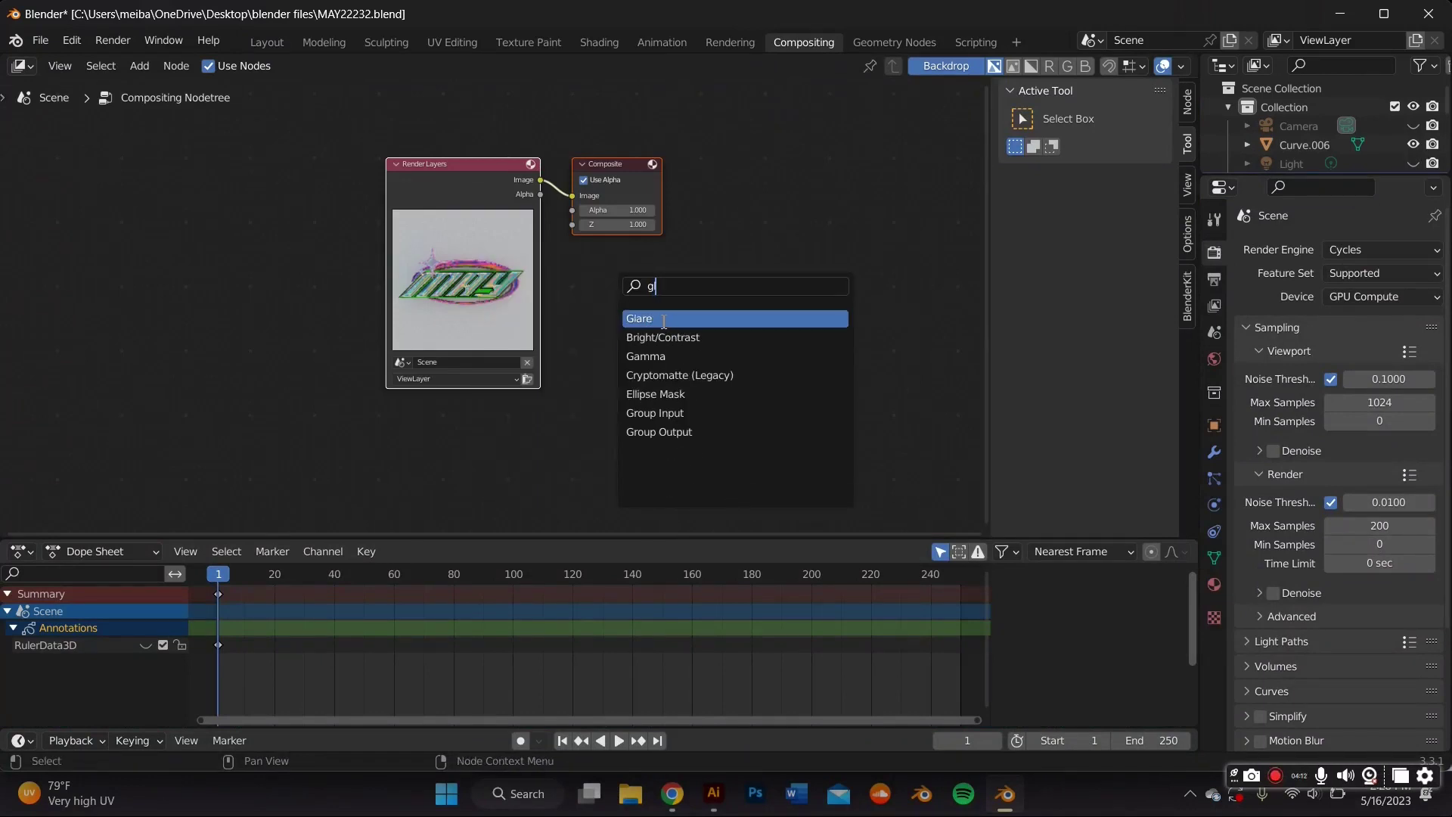
pyautogui.press('Return')
pyautogui.click(576, 202)
pyautogui.click(600, 202)
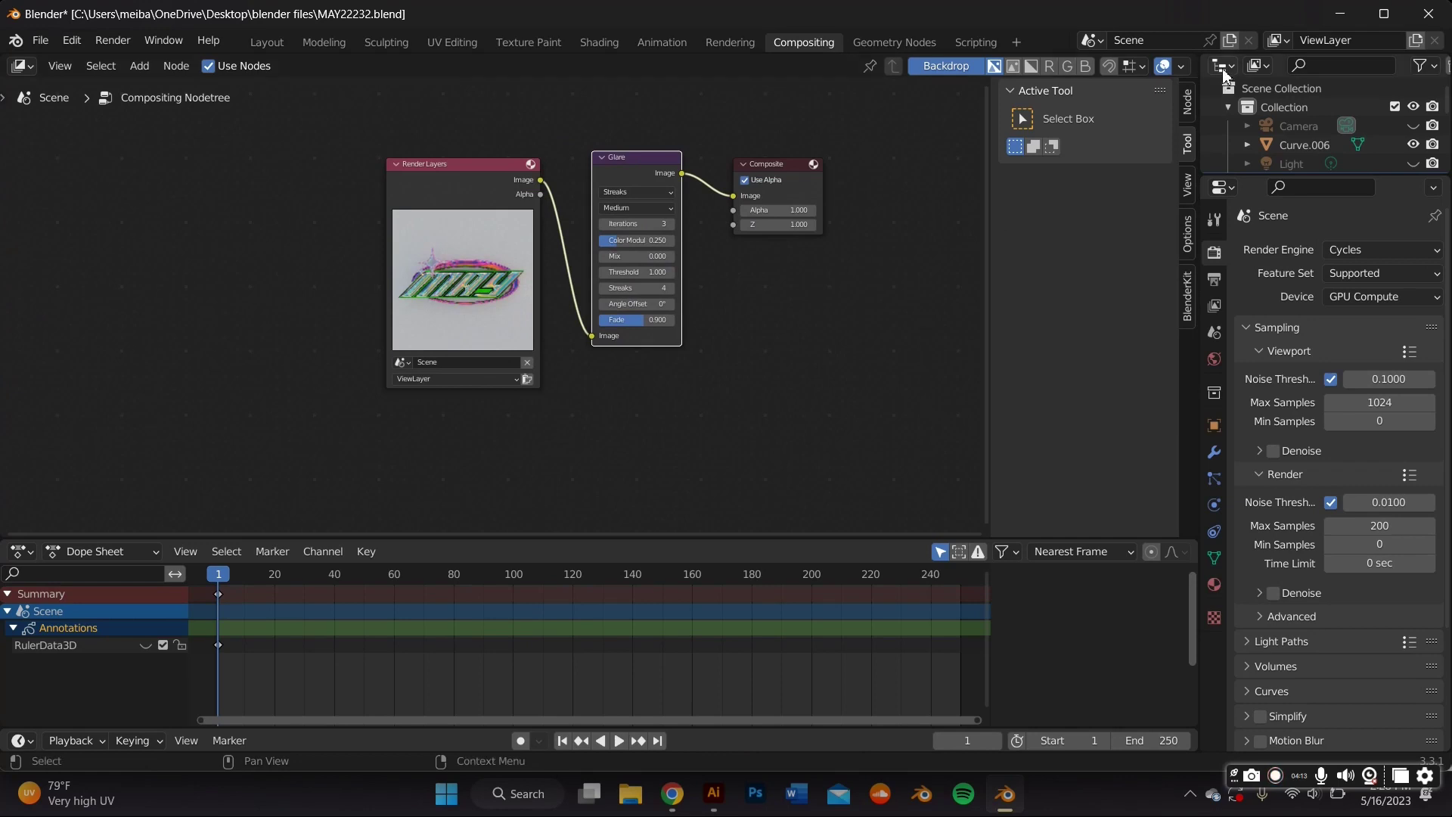
# Step: Split the compositor area in two, make the new area an Image Editor and hide the node editor's sidebar
pyautogui.moveTo(1203, 67); pyautogui.dragTo(800, 76)
pyautogui.click(823, 66)
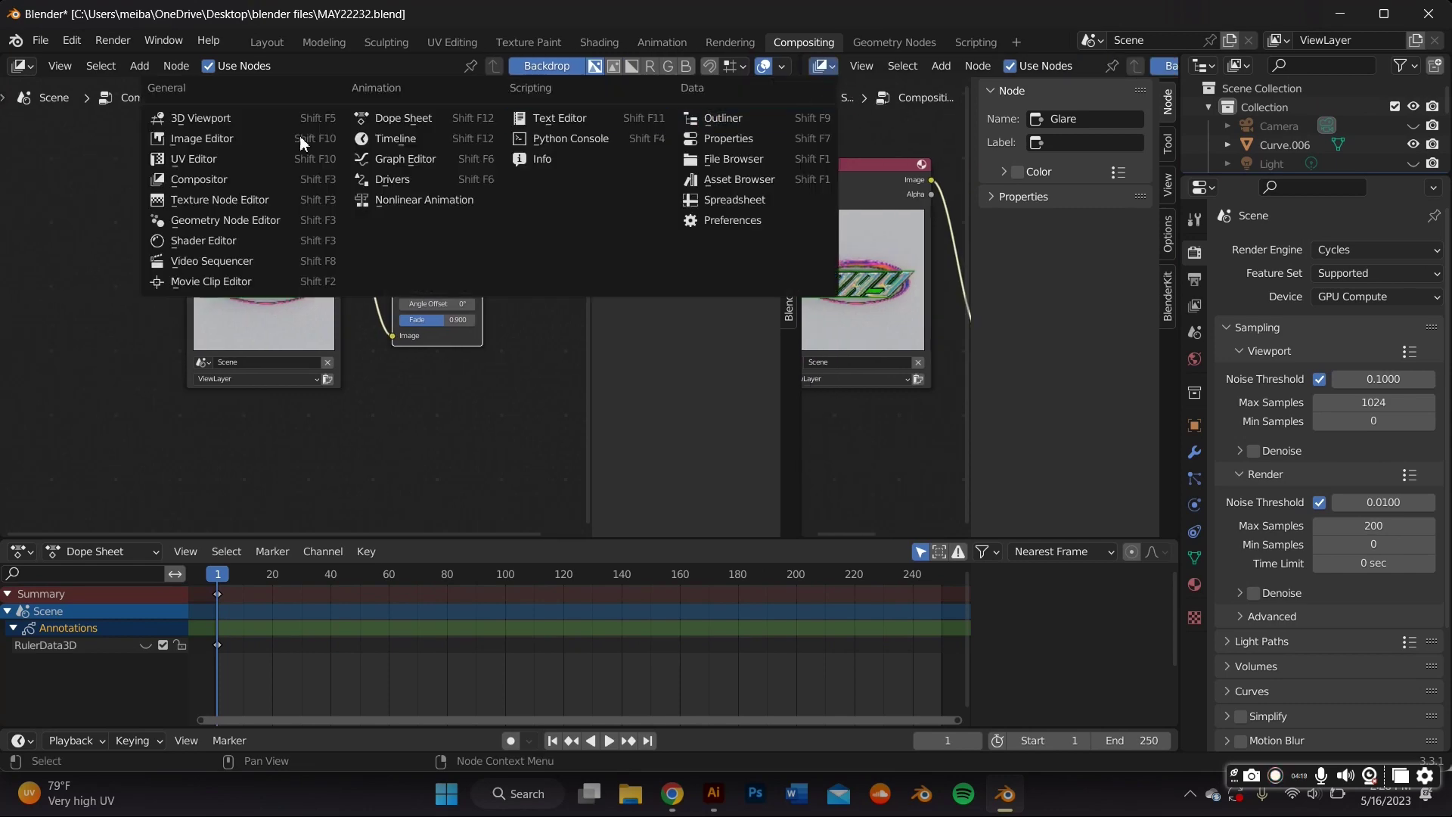
pyautogui.click(822, 66)
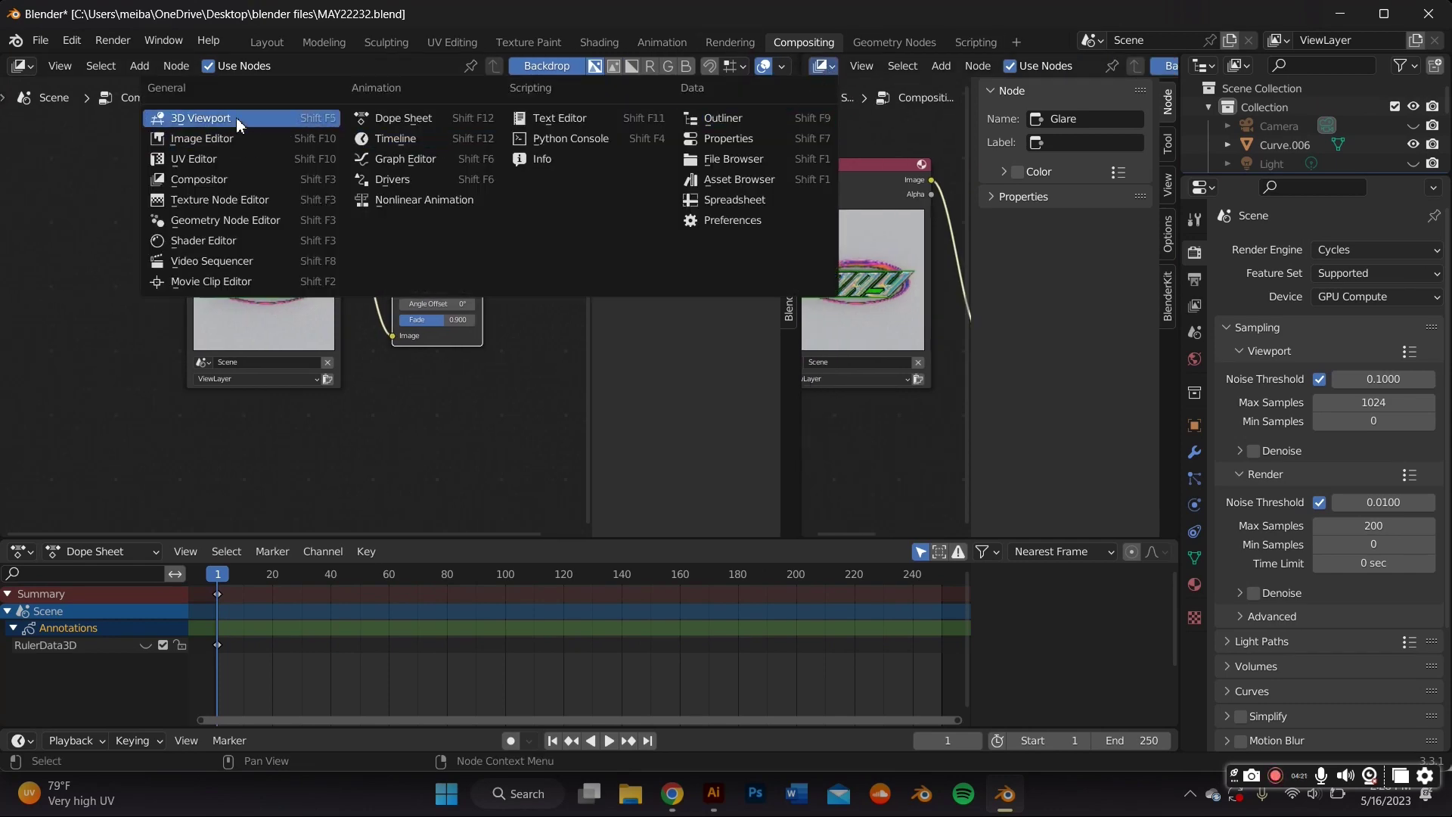
pyautogui.click(212, 139)
pyautogui.press('n')
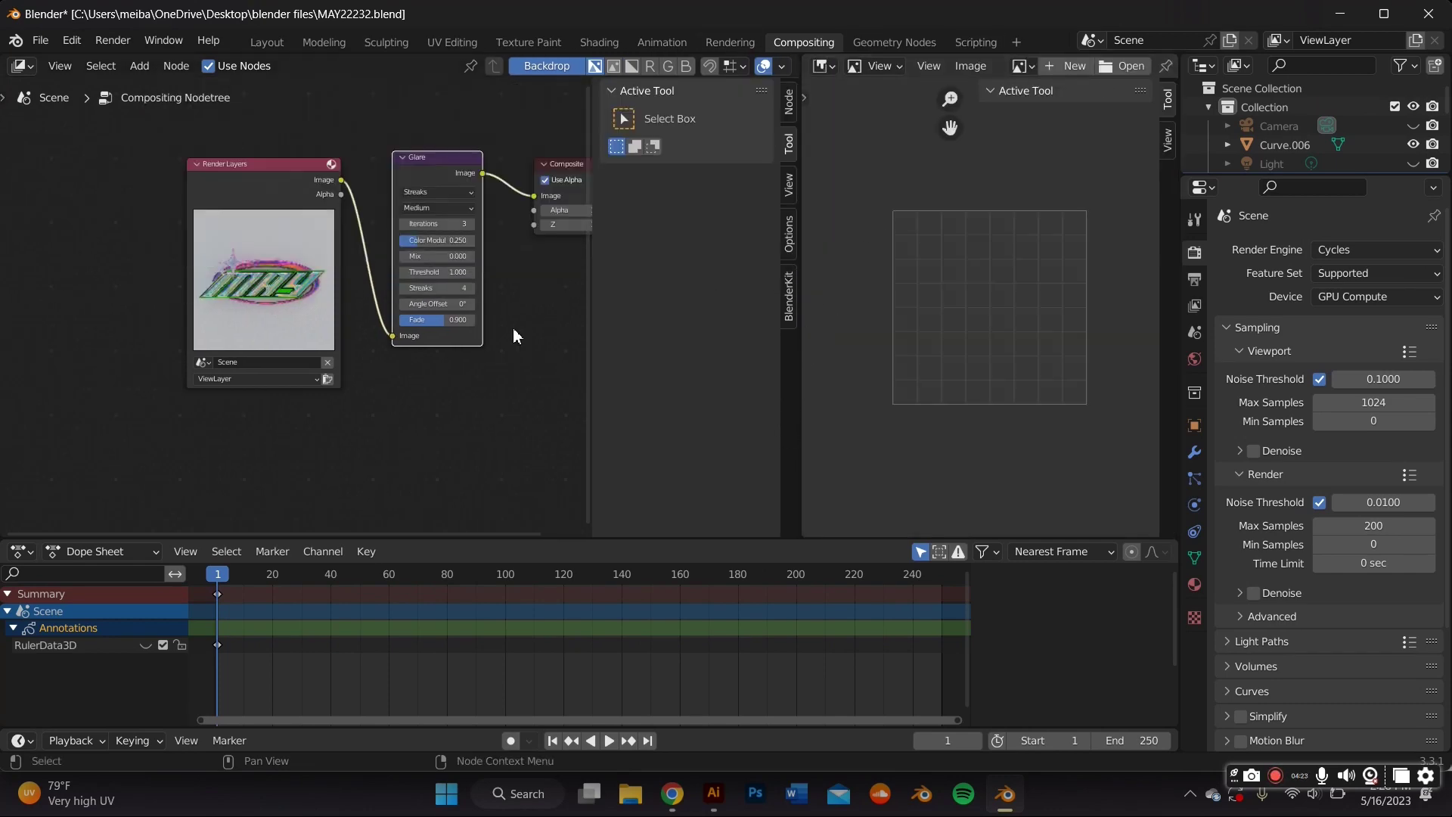
pyautogui.press('n')
# Step: Add a Viewer node below the Composite node and connect the Glare node's Image output to it
pyautogui.moveTo(676, 344); pyautogui.dragTo(620, 337, button='middle')
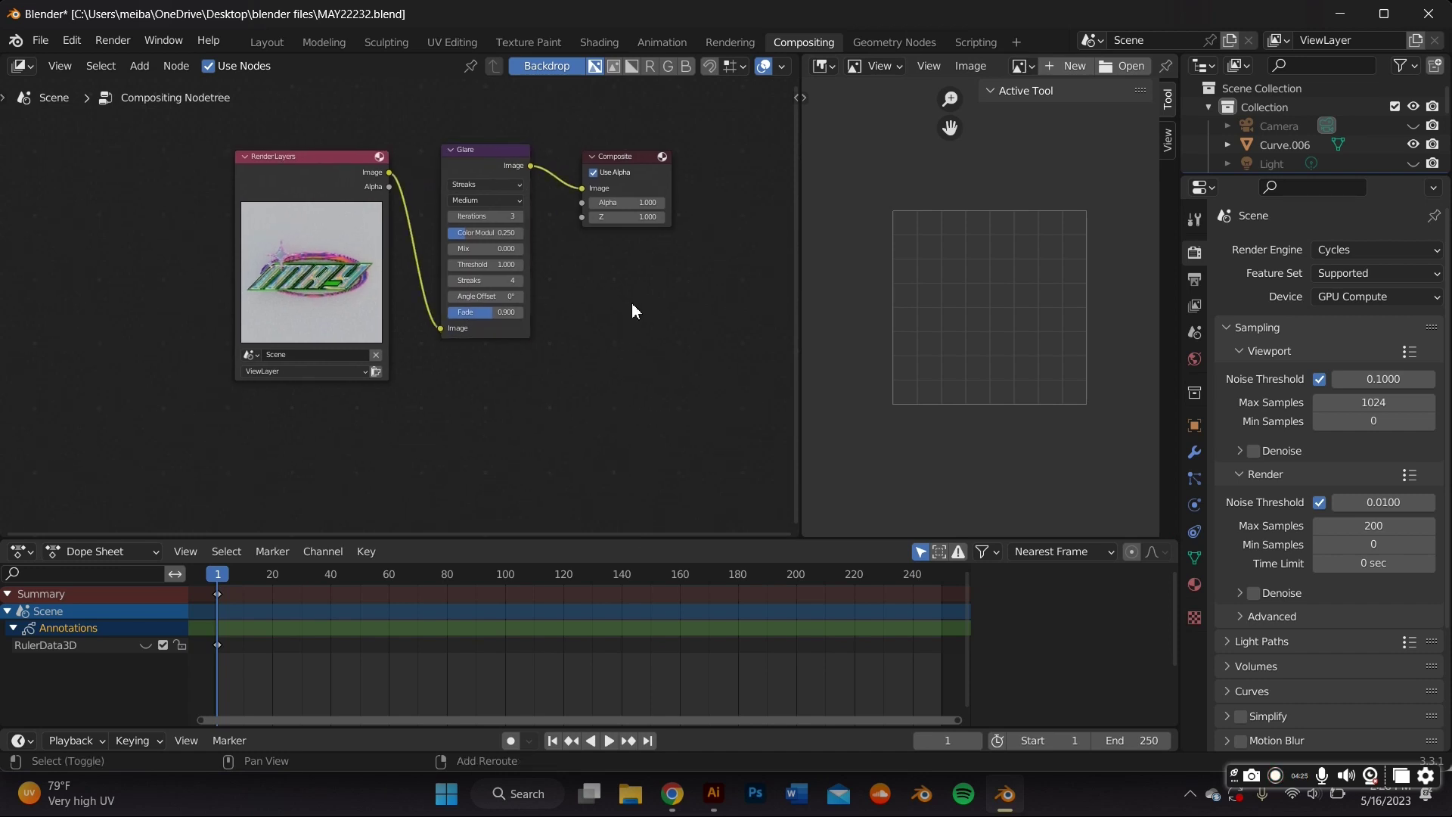
pyautogui.hotkey('shift', 'a')
pyautogui.write('vie')
pyautogui.press('Return')
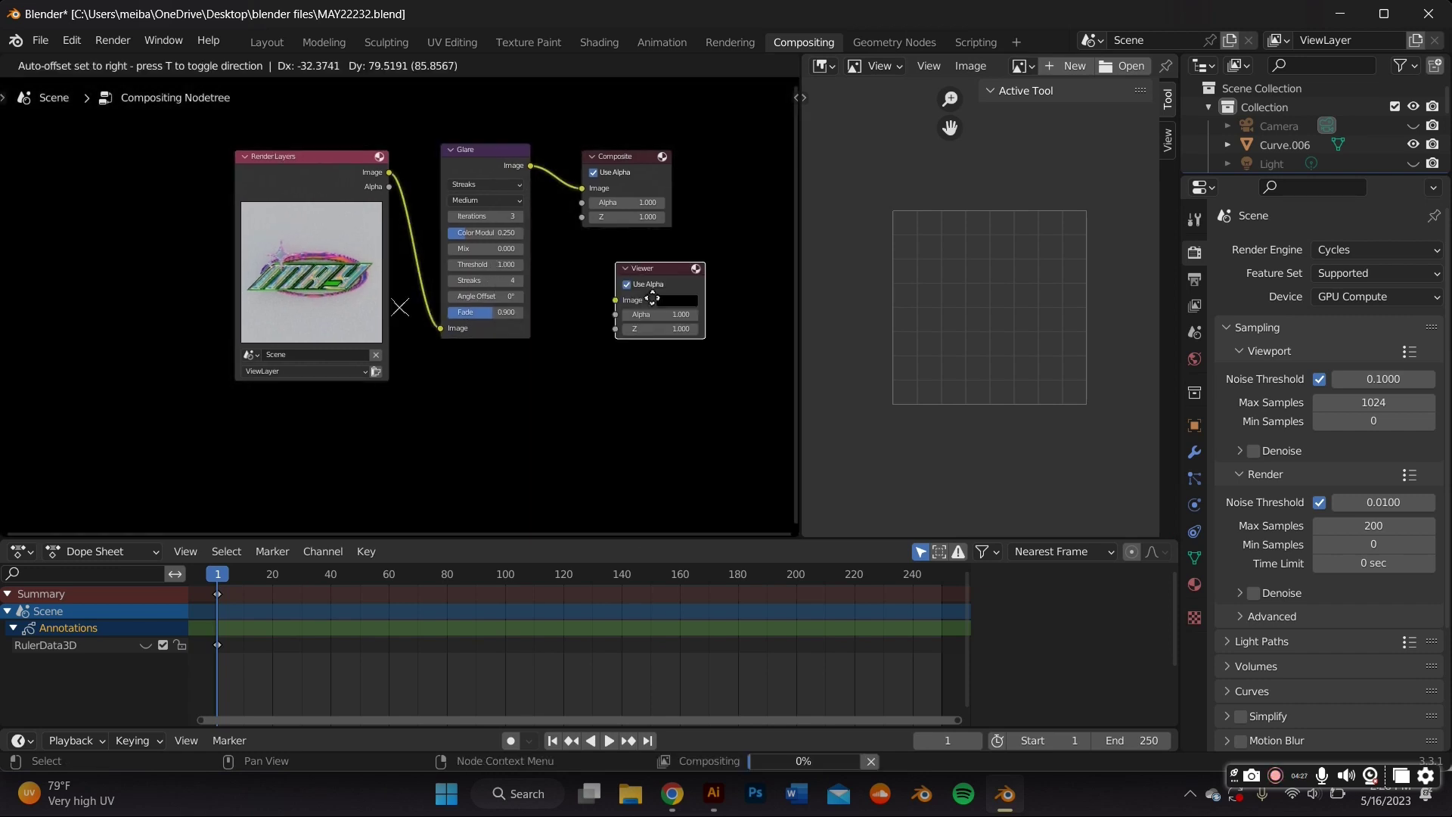
pyautogui.click(643, 289)
pyautogui.moveTo(608, 290); pyautogui.dragTo(591, 270)
pyautogui.moveTo(538, 174); pyautogui.dragTo(535, 175)
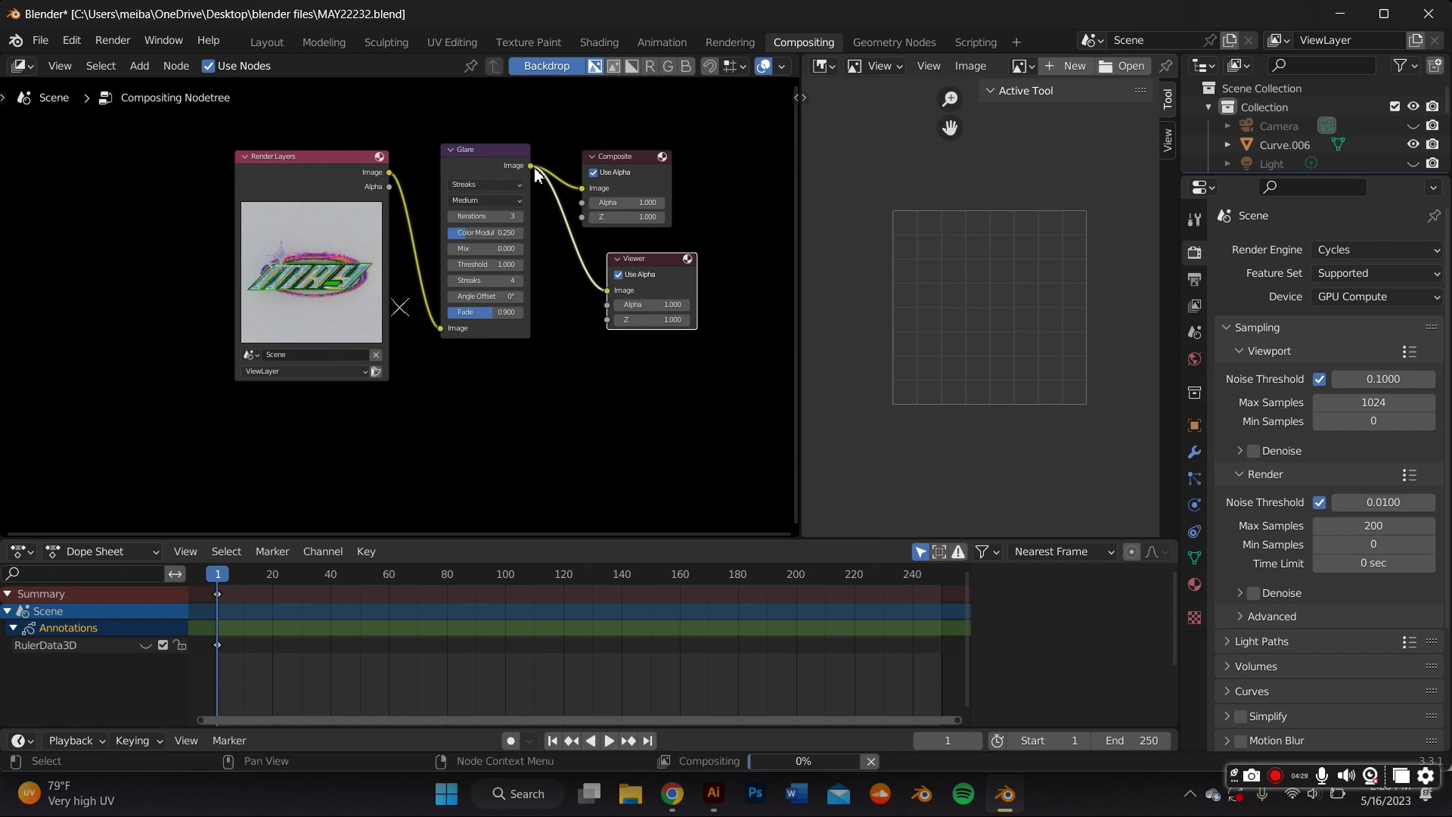
# Step: Show the Viewer Node image in the Image Editor, turn off the compositor's Backdrop and widen the image area
pyautogui.click(1021, 66)
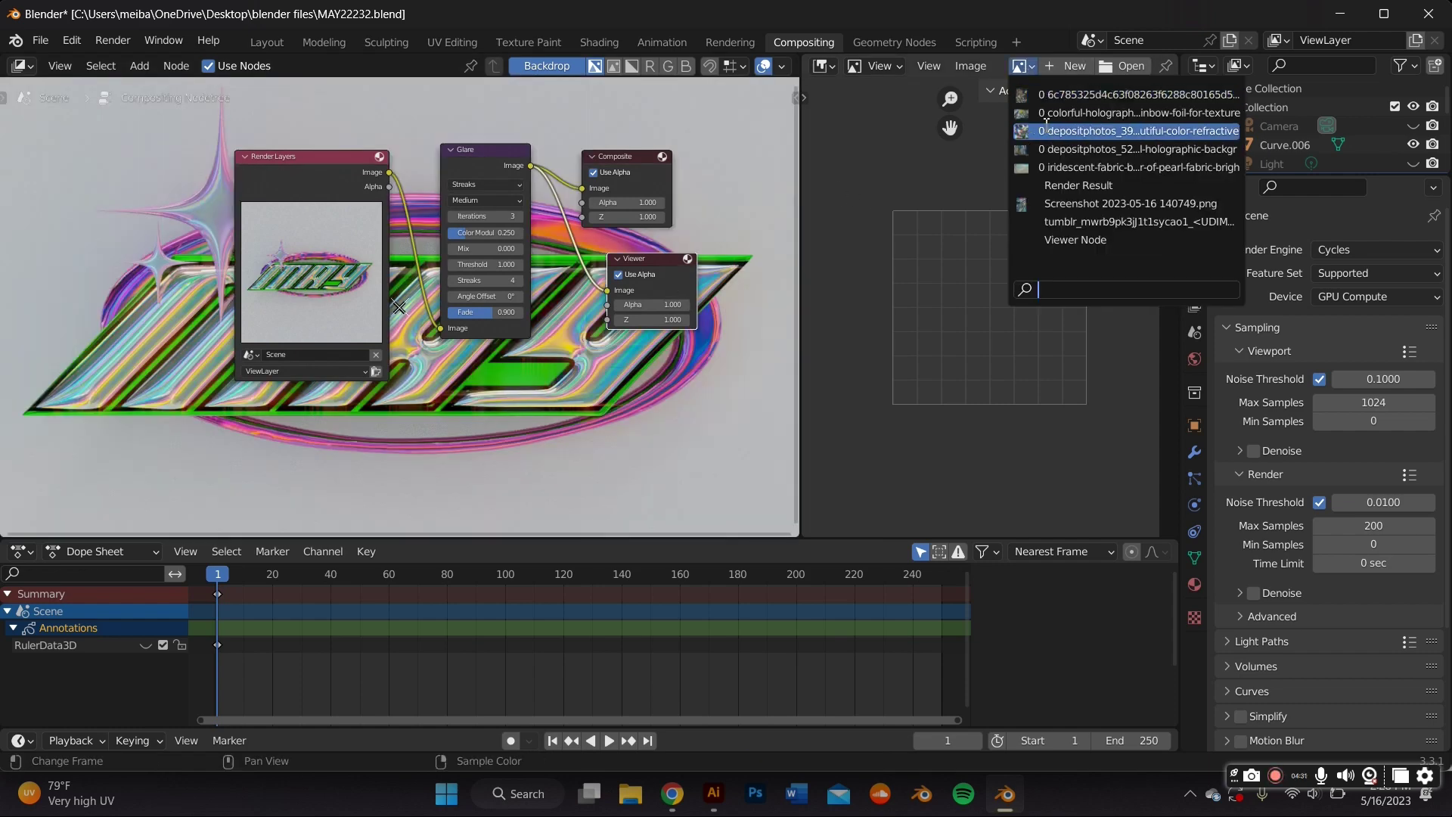
pyautogui.click(1075, 240)
pyautogui.click(548, 66)
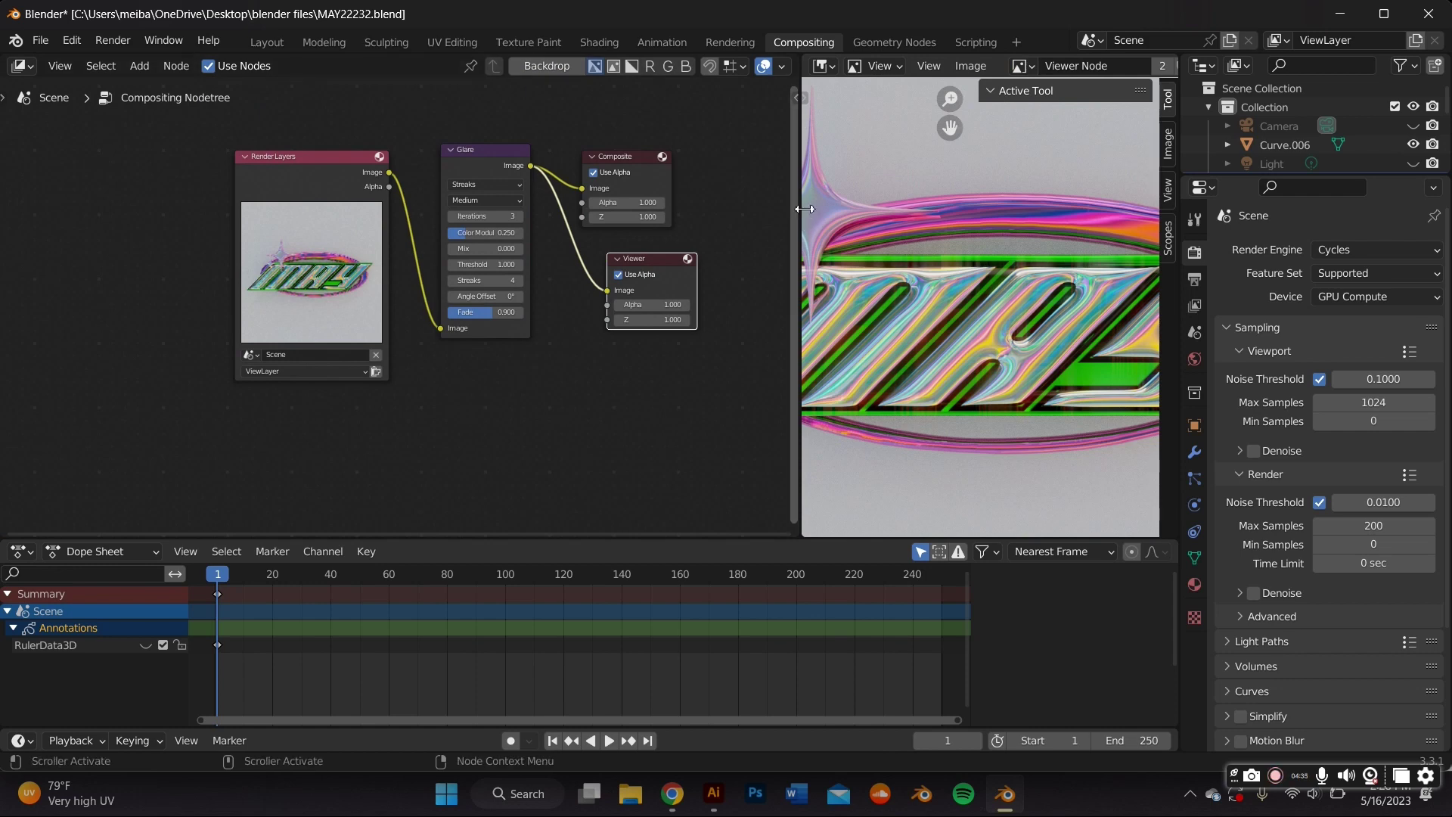
pyautogui.moveTo(796, 217); pyautogui.dragTo(567, 216)
pyautogui.scroll(-3, 828, 227)
pyautogui.scroll(5, 915, 300)
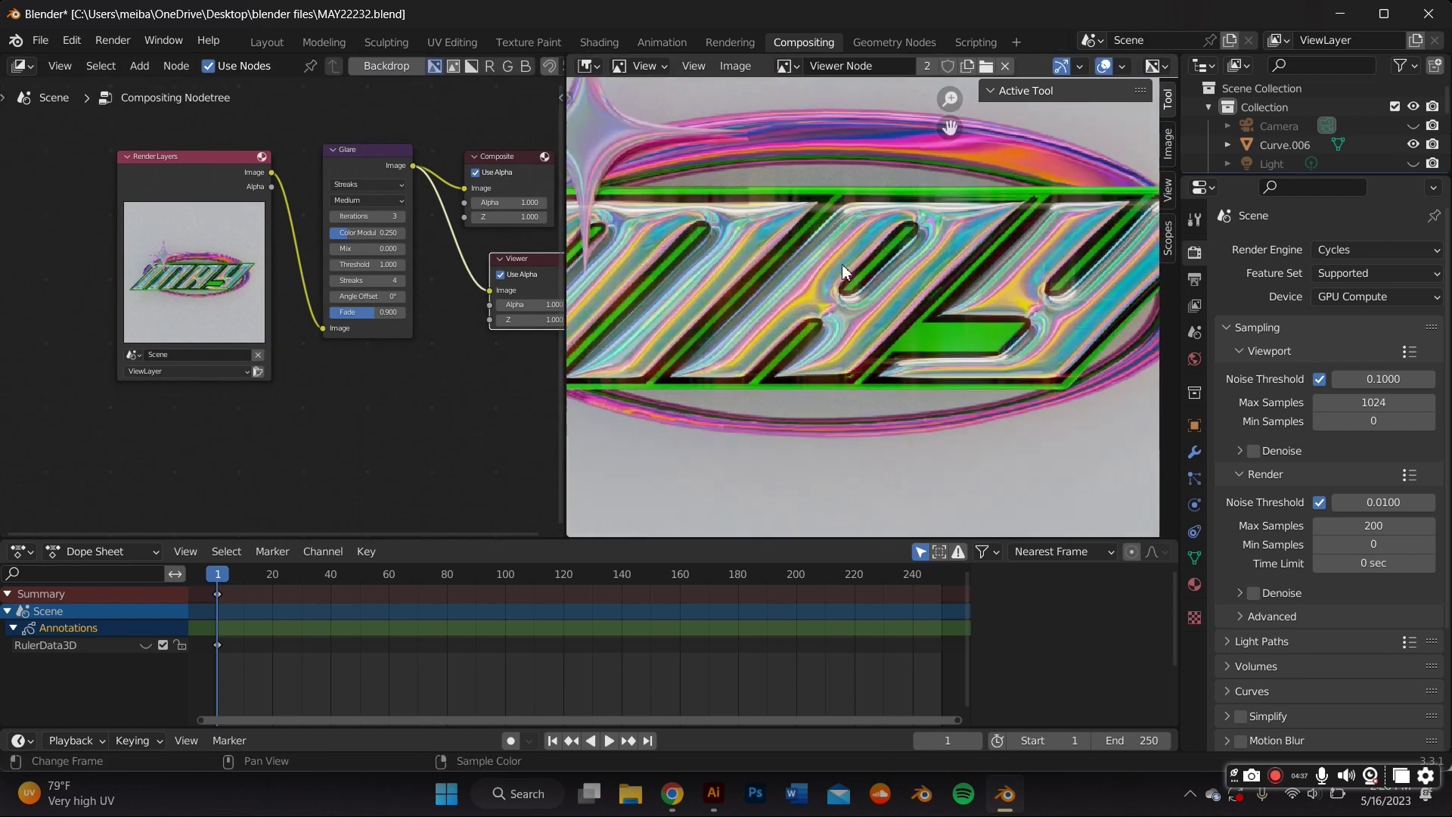
pyautogui.scroll(-2, 915, 301)
pyautogui.scroll(3, 484, 318)
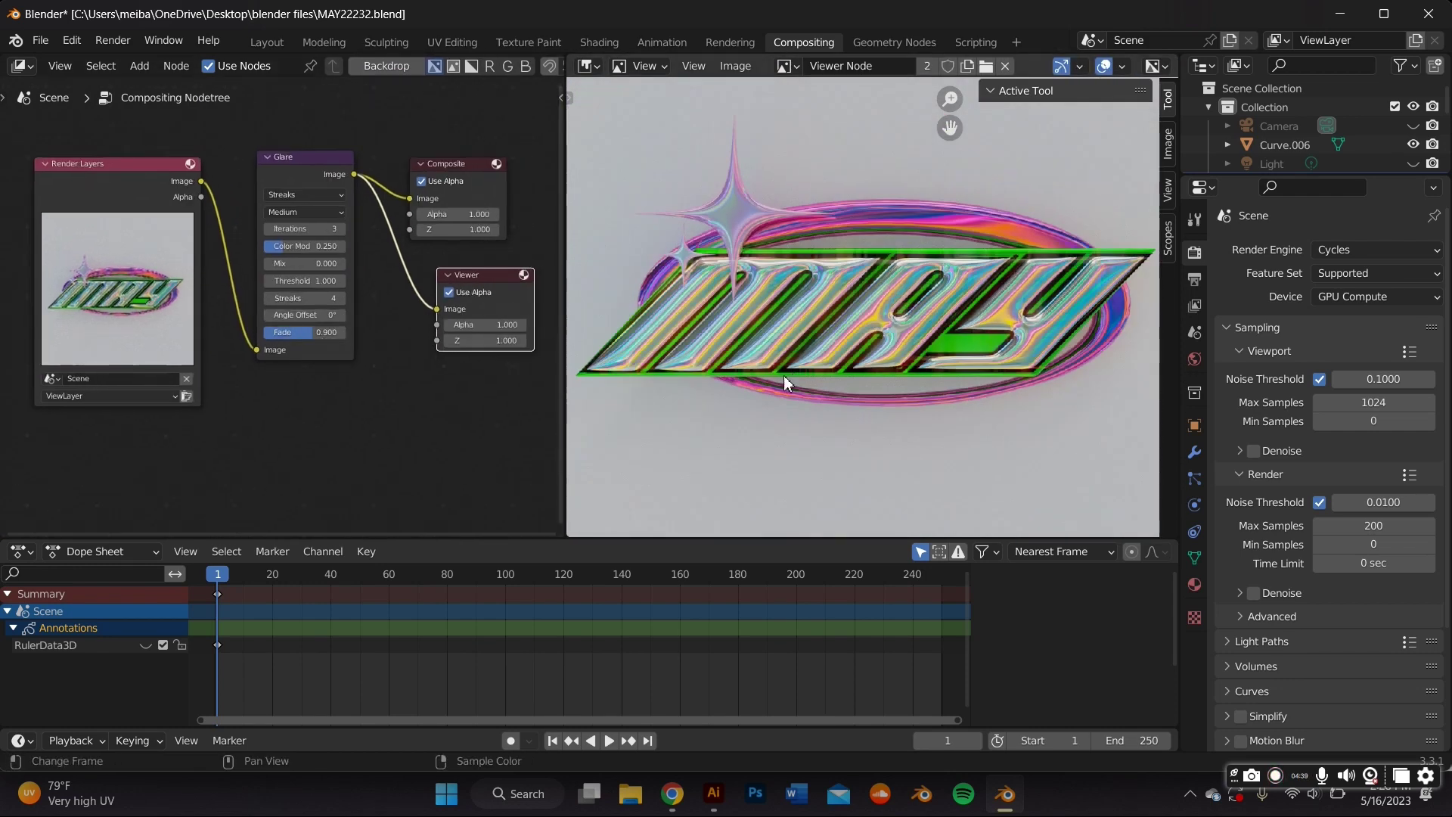
pyautogui.scroll(2, 366, 298)
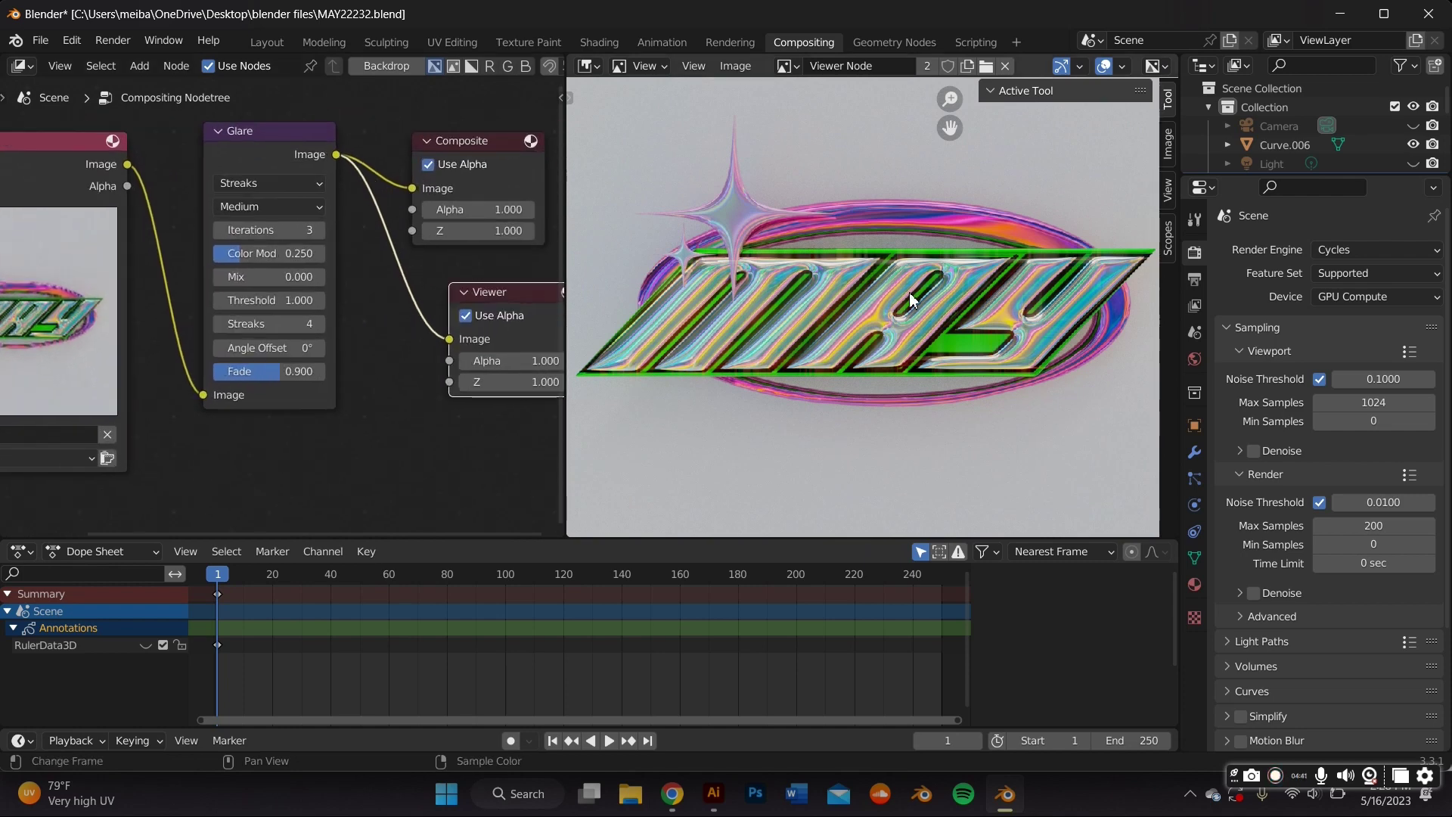
pyautogui.scroll(1, 252, 253)
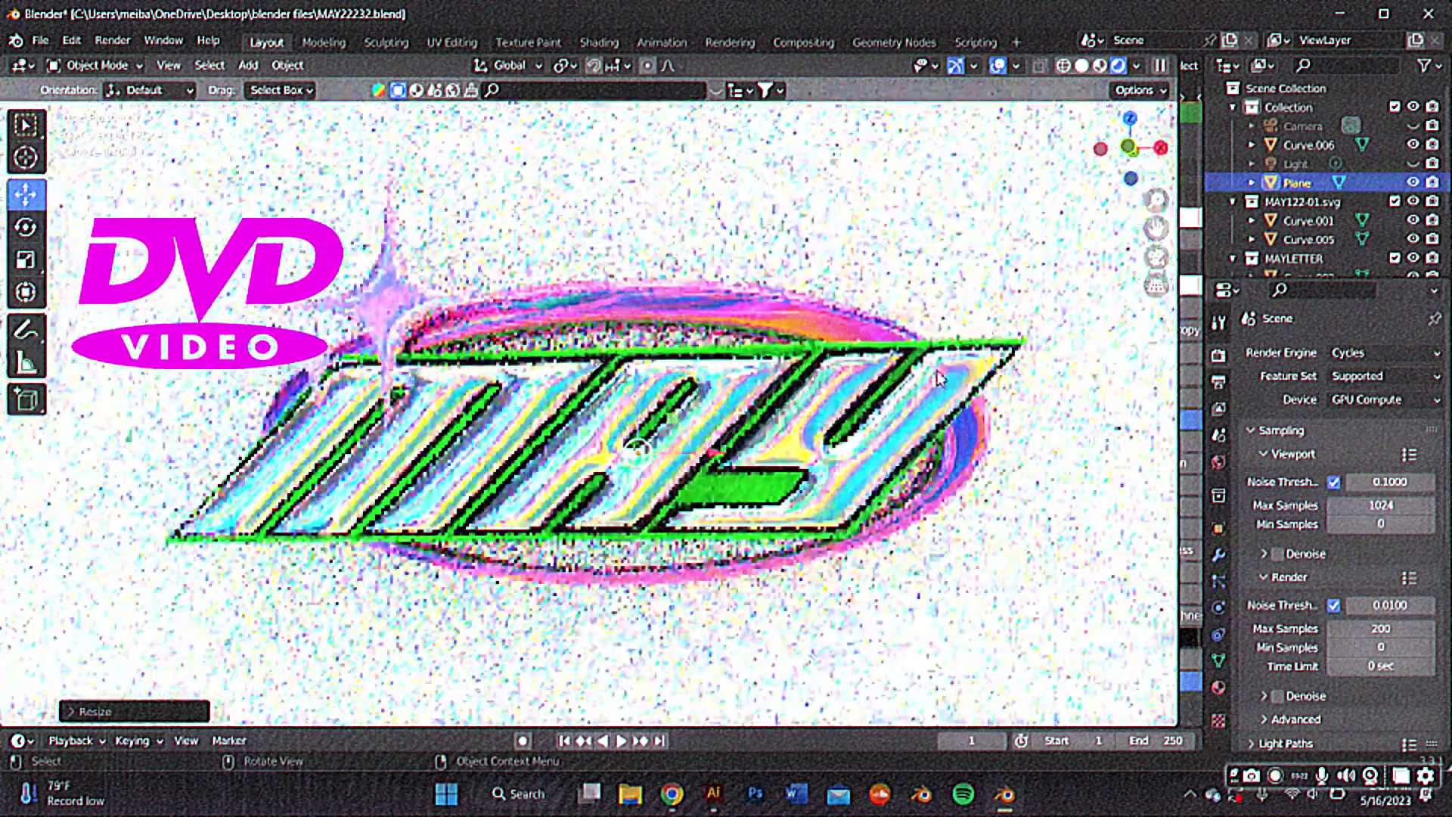
# Step: Switch the scene's render engine from Cycles to Eevee for the layout preview of the logo
pyautogui.scroll(3, 937, 370)
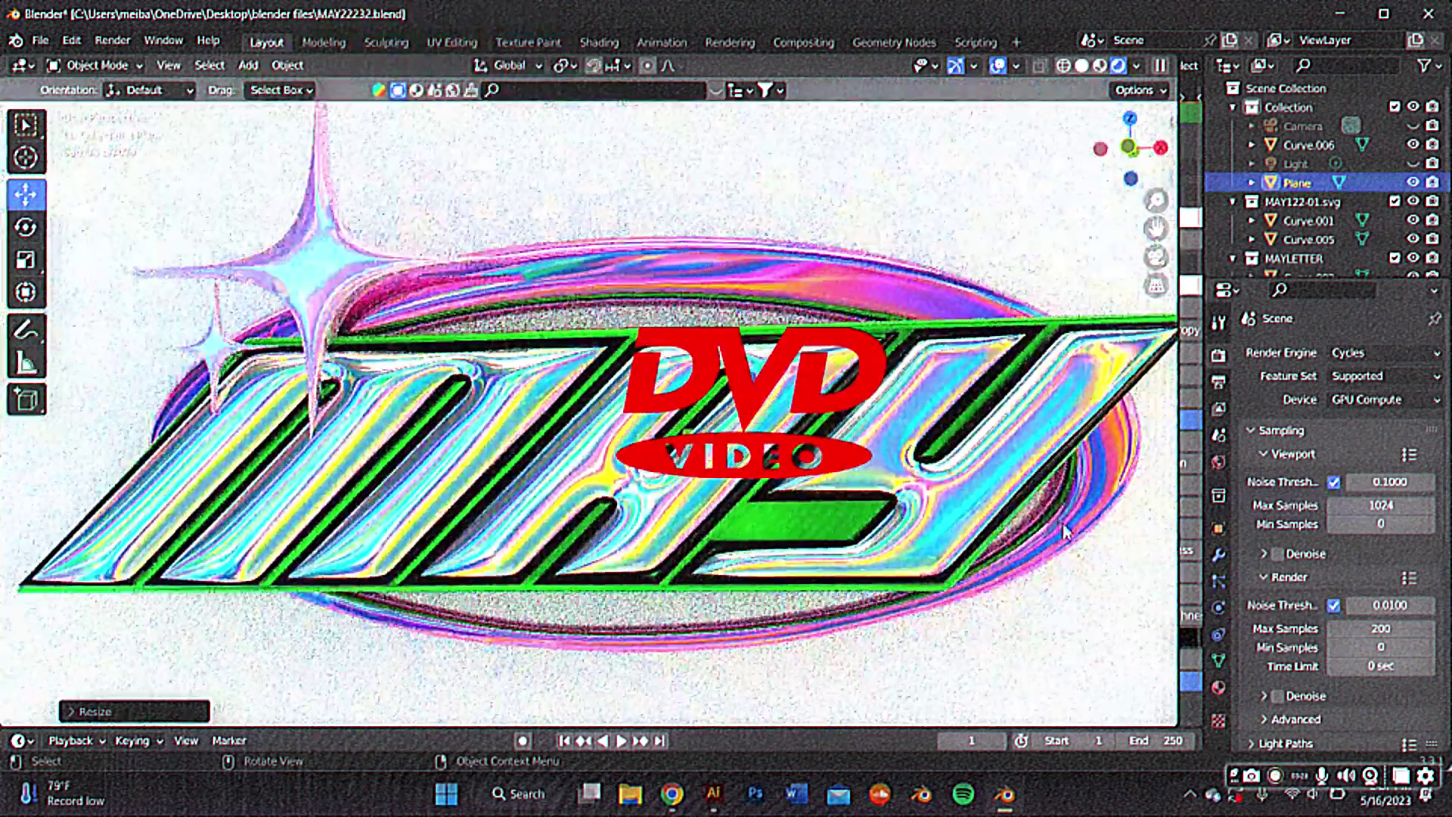
pyautogui.moveTo(1071, 533); pyautogui.dragTo(622, 478, button='middle')
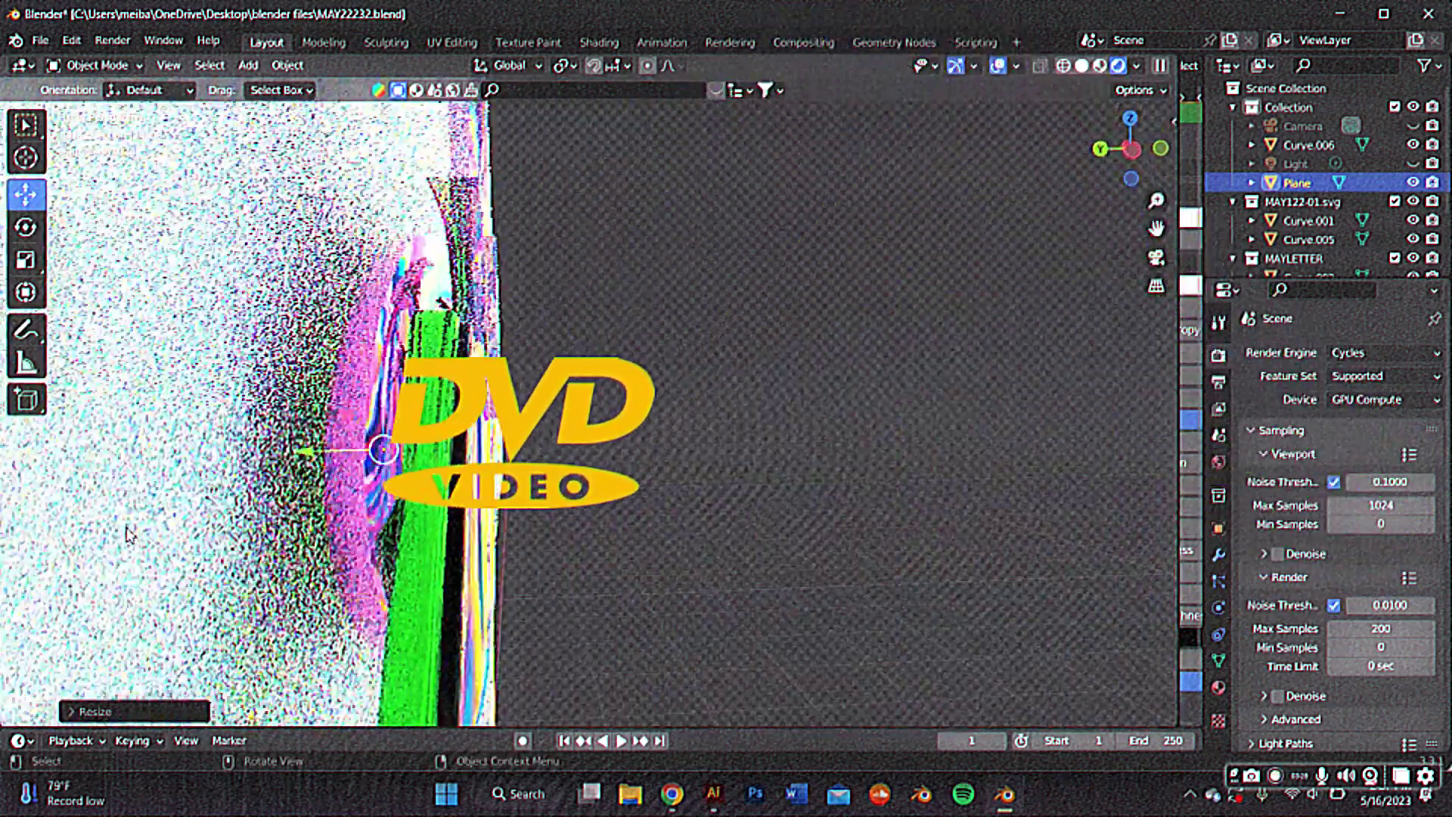
pyautogui.moveTo(1157, 228); pyautogui.dragTo(1270, 154)
pyautogui.moveTo(1120, 312); pyautogui.dragTo(835, 313, button='middle')
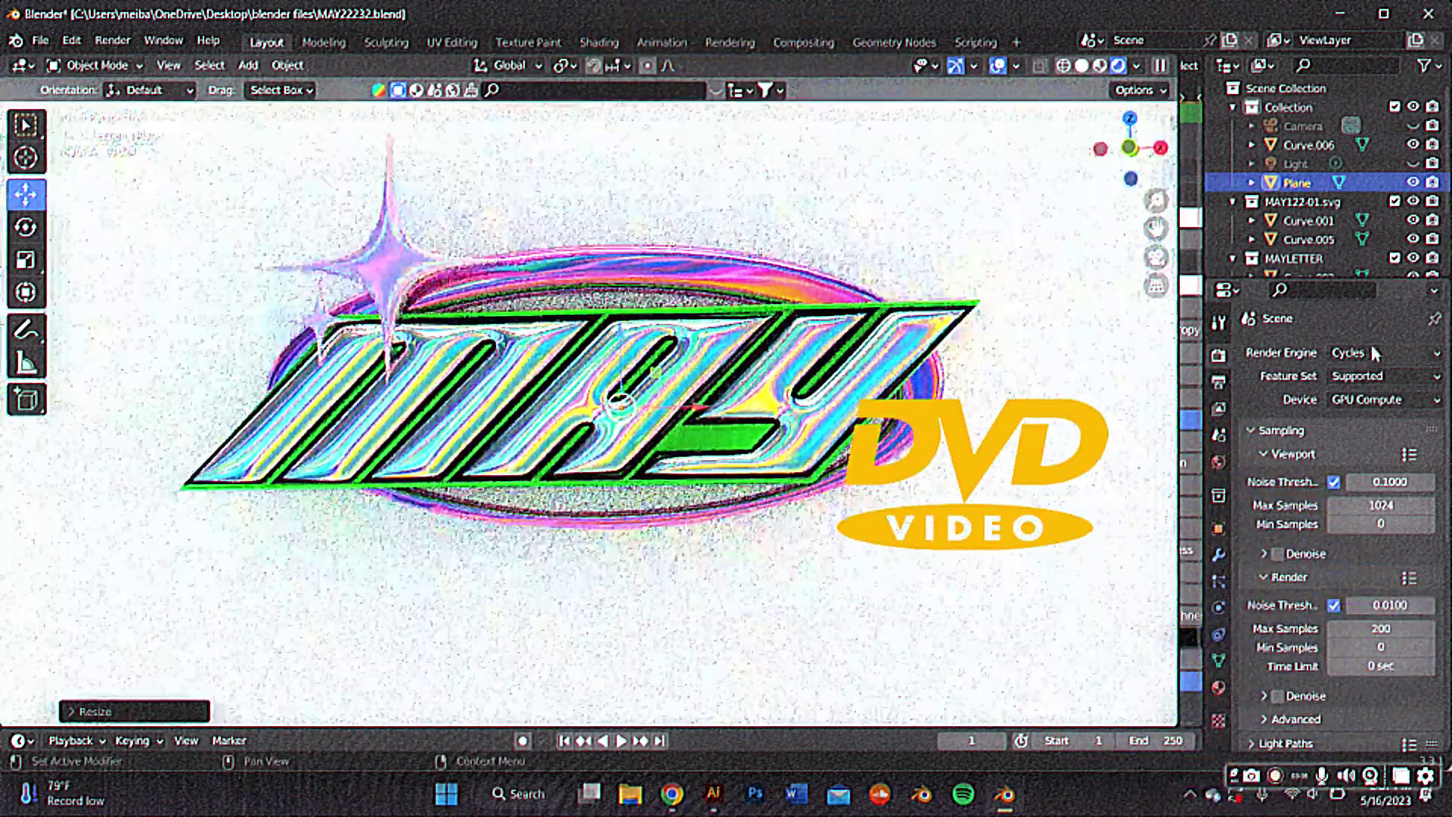
pyautogui.click(1374, 352)
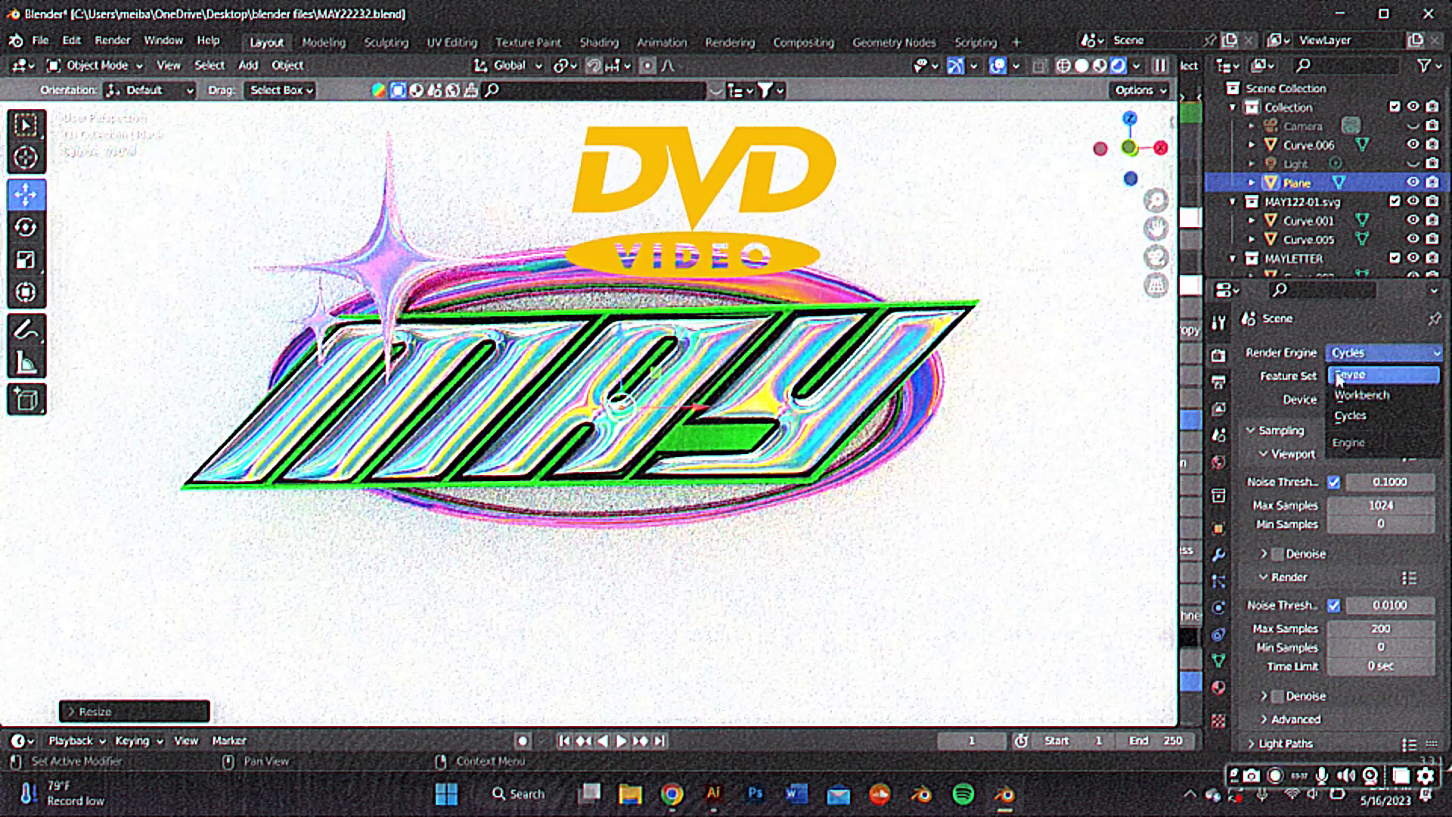
pyautogui.click(1339, 376)
pyautogui.moveTo(849, 322); pyautogui.dragTo(828, 292, button='middle')
pyautogui.scroll(2, 693, 434)
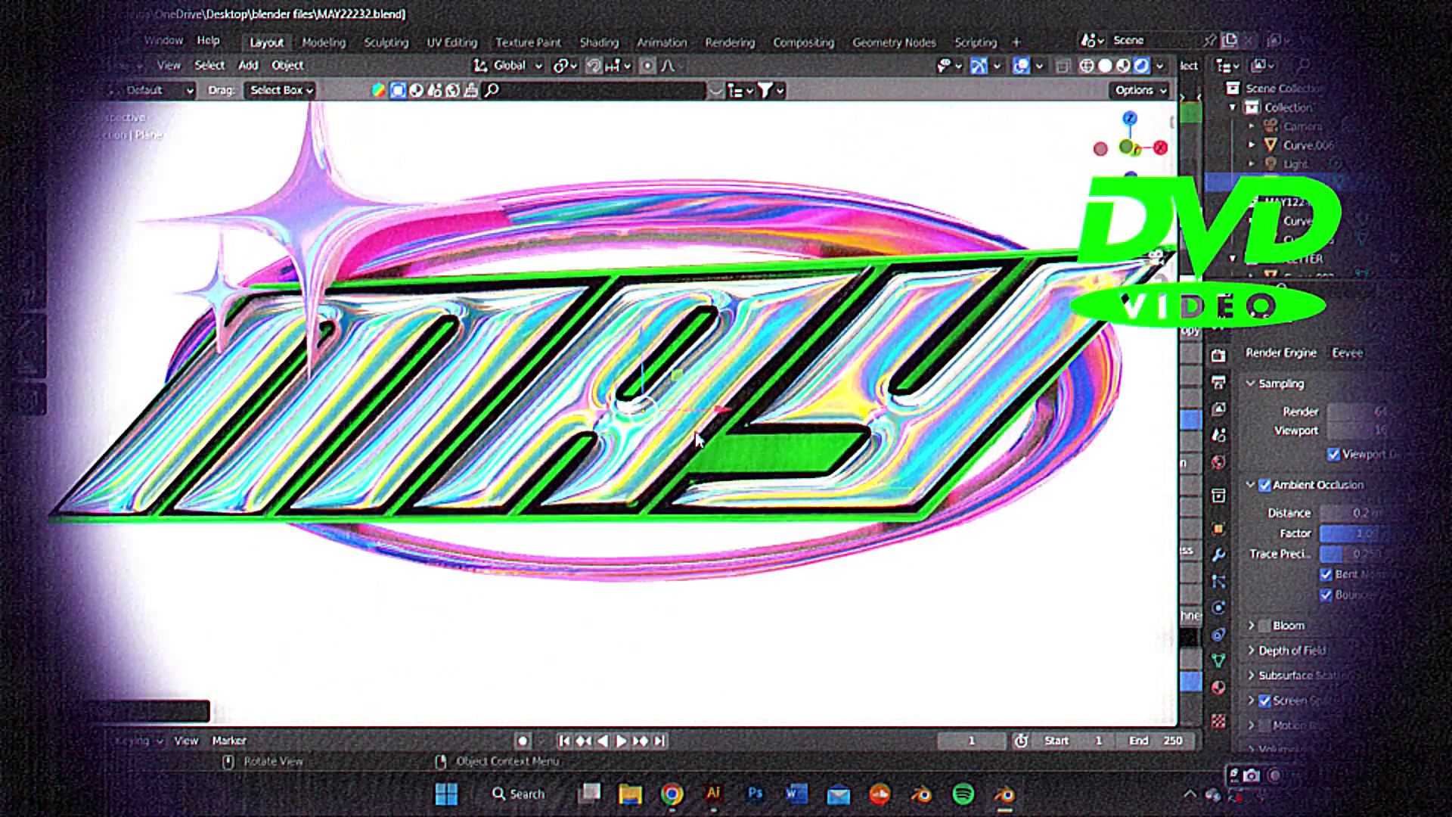